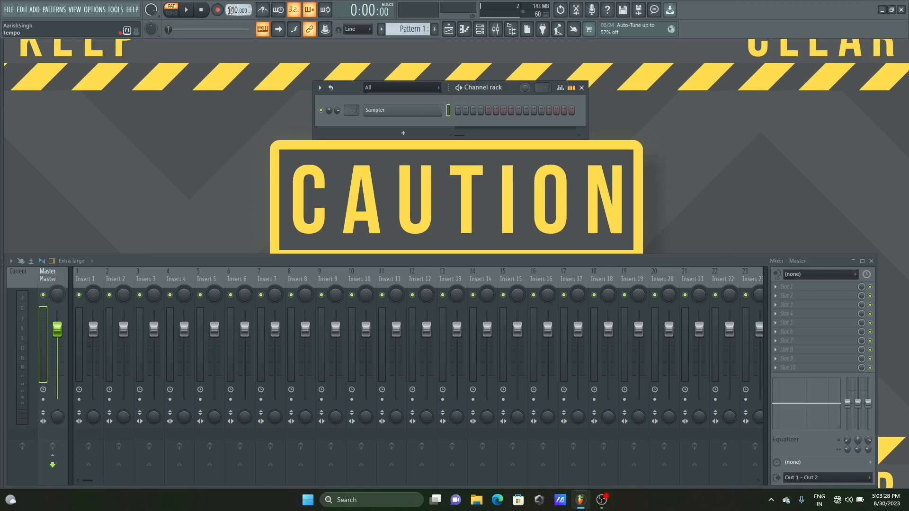
# - Tap out the beat in the Tempo tapper, then set the project tempo to 98 BPM
pyautogui.scroll(3, 232, 11)
pyautogui.scroll(-3, 234, 13)
pyautogui.rightClick(233, 11)
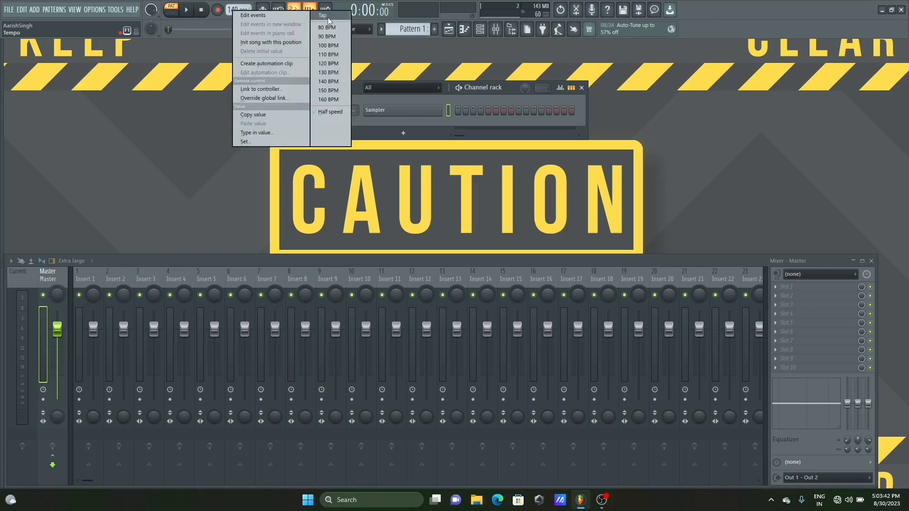
pyautogui.click(329, 18)
pyautogui.click(444, 248)
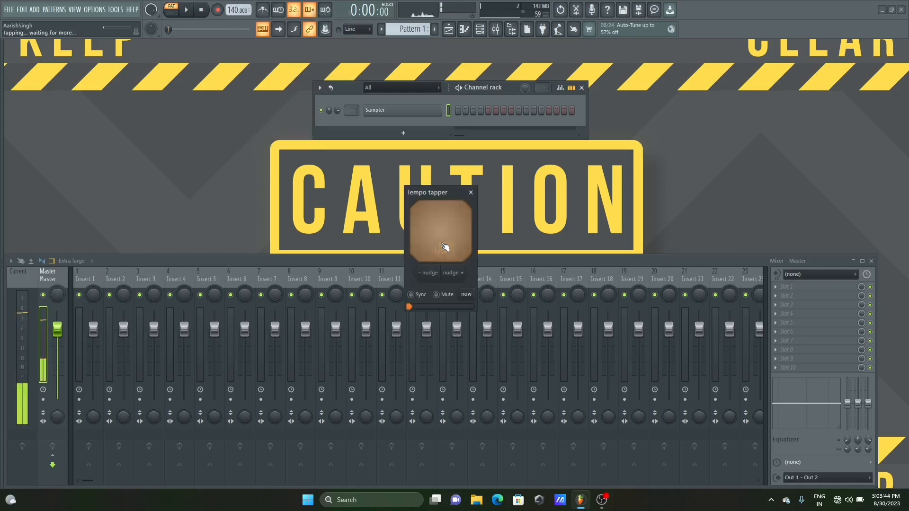
pyautogui.click(446, 245)
pyautogui.click(445, 244)
pyautogui.click(445, 241)
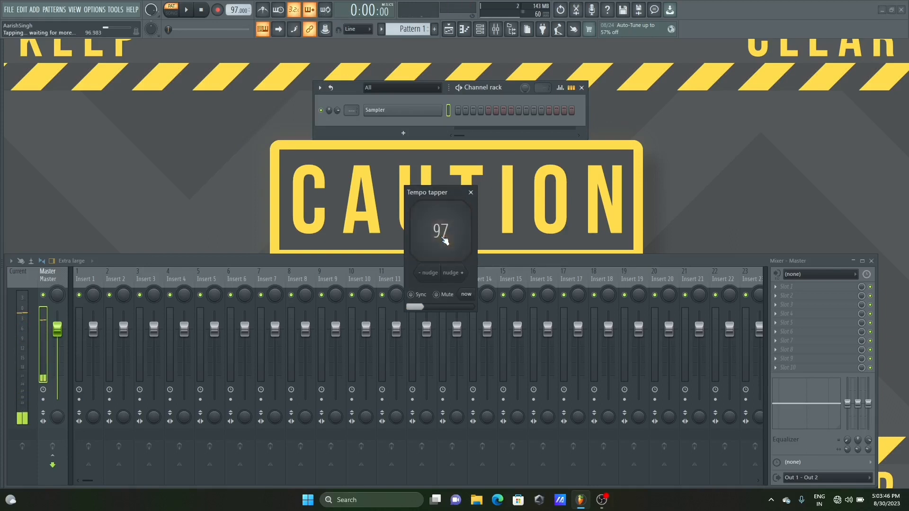
pyautogui.click(445, 241)
pyautogui.click(445, 242)
pyautogui.click(445, 242)
pyautogui.click(445, 242)
pyautogui.click(445, 241)
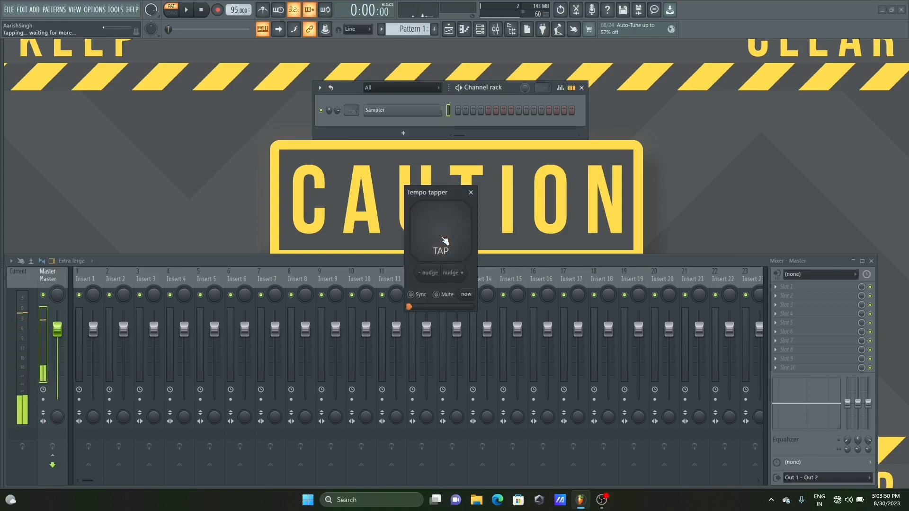
pyautogui.click(471, 192)
pyautogui.moveTo(239, 10); pyautogui.dragTo(238, 6)
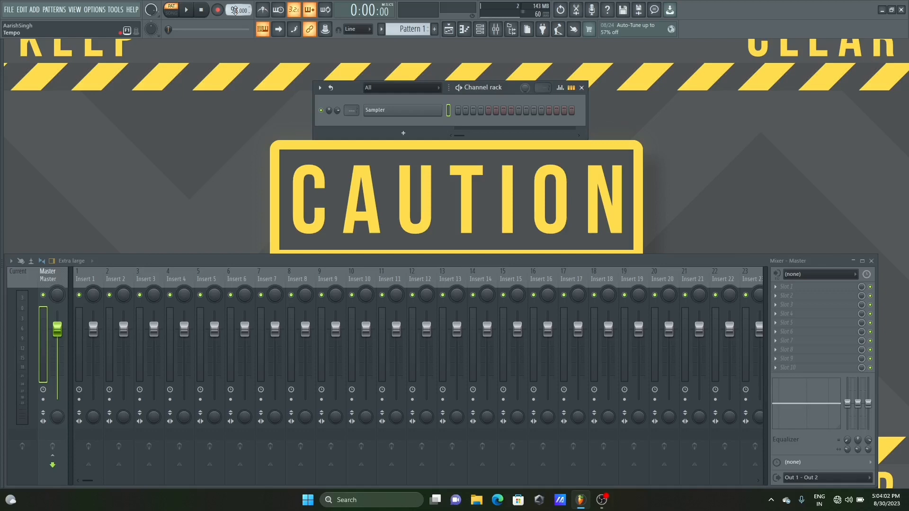
# - Audition the Ghosthack kick one-shots and load Ghosthack-MHP_Kick 04 into the Sampler channel
pyautogui.hotkey('alt', 'F8')
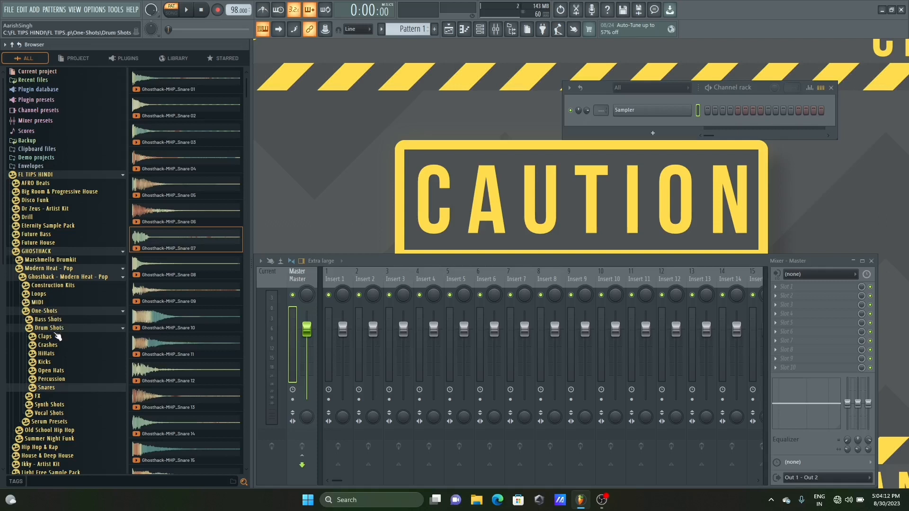
pyautogui.click(45, 362)
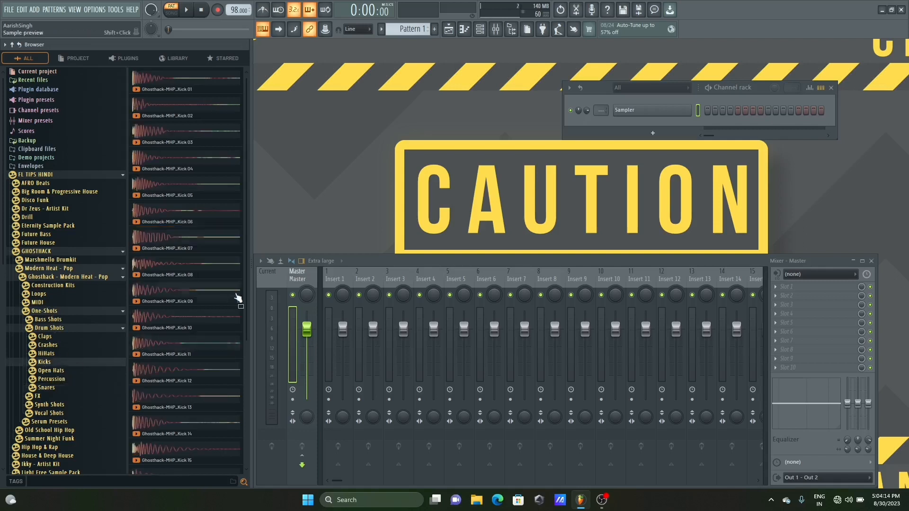
pyautogui.click(189, 185)
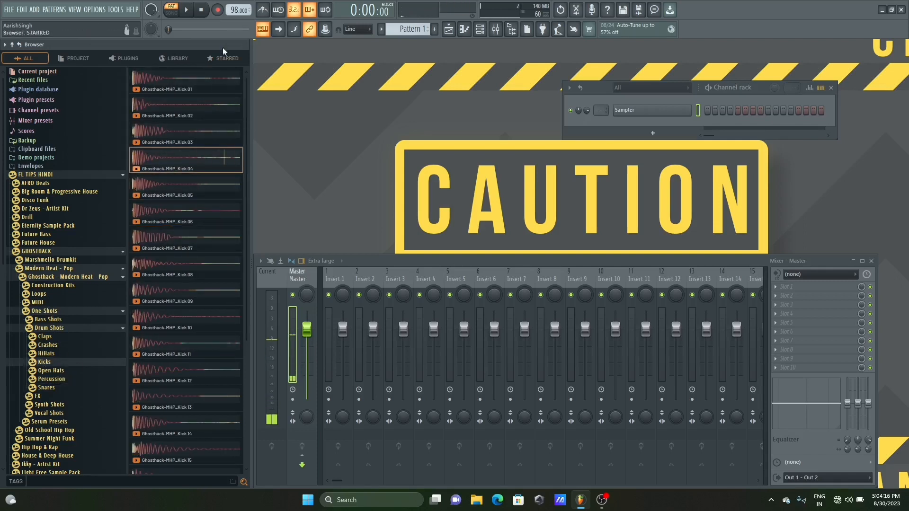
pyautogui.hotkey('alt', 'F8')
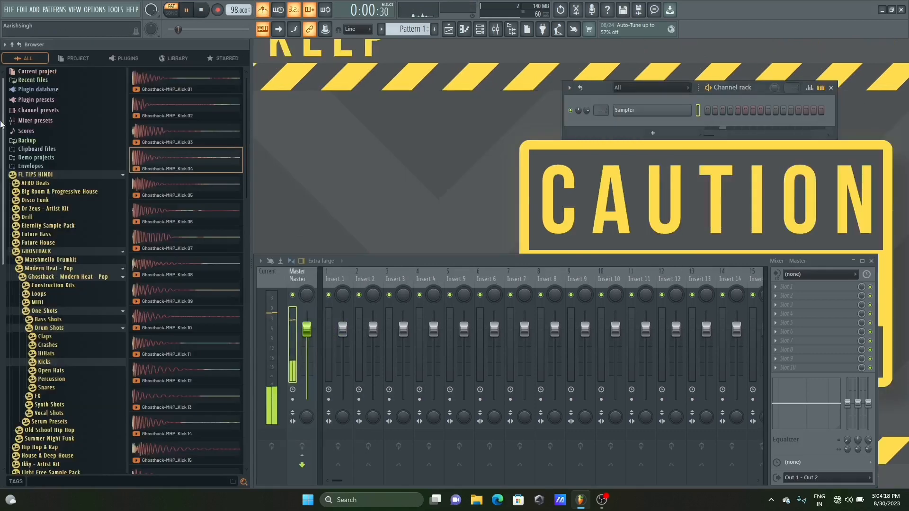
pyautogui.hotkey('alt', 'F8')
pyautogui.click(179, 237)
pyautogui.click(163, 187)
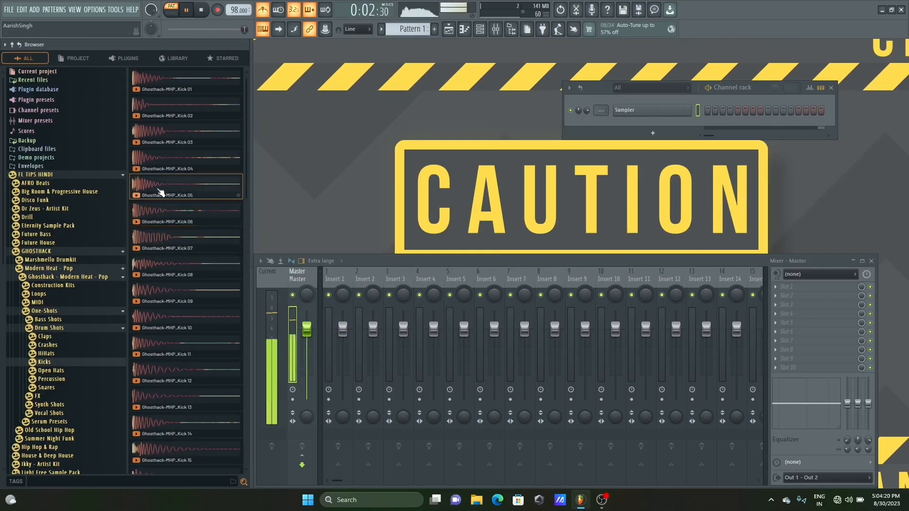
pyautogui.click(155, 164)
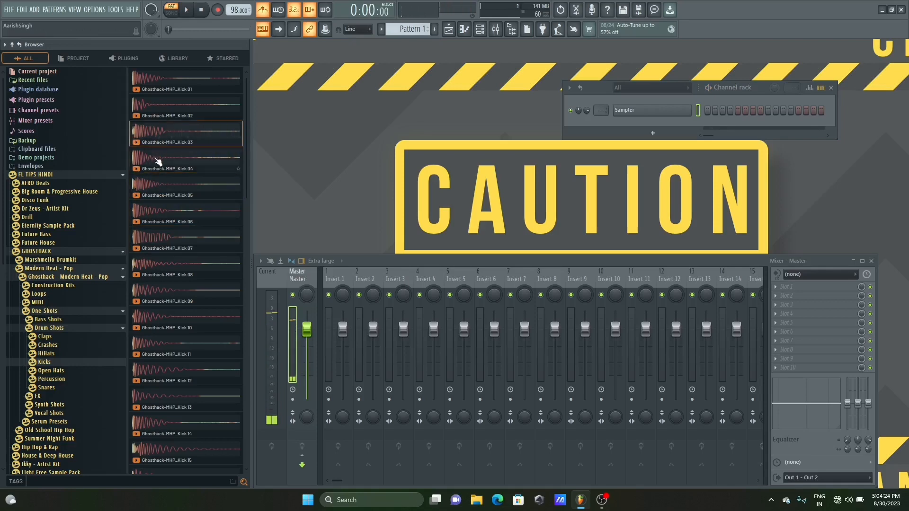
pyautogui.moveTo(155, 163); pyautogui.dragTo(417, 113)
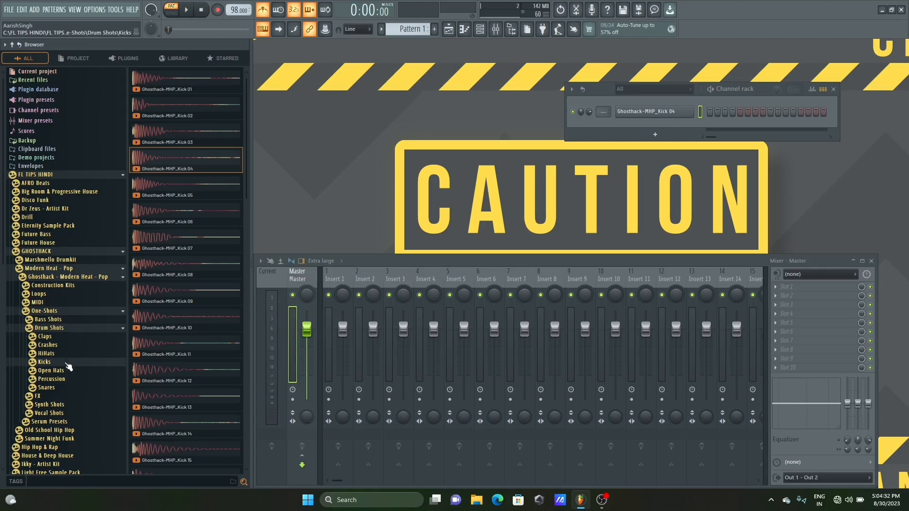
# - Preview Snare 08 and 07 and Percussion 07 and 06 from the Ghosthack drum shots
pyautogui.click(51, 389)
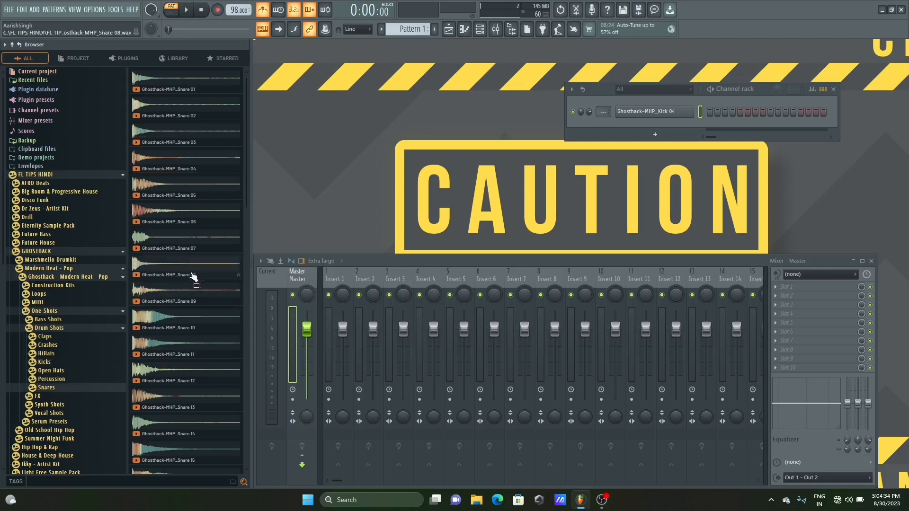
pyautogui.click(188, 269)
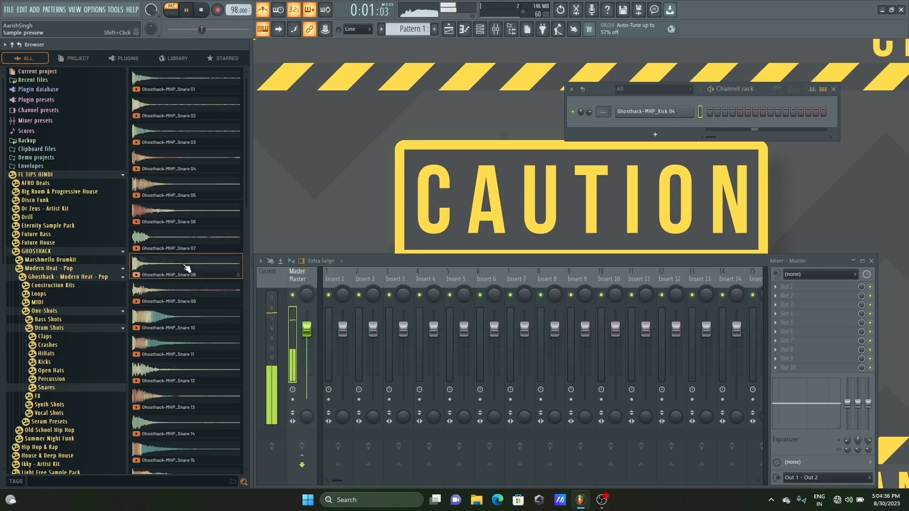
pyautogui.click(171, 241)
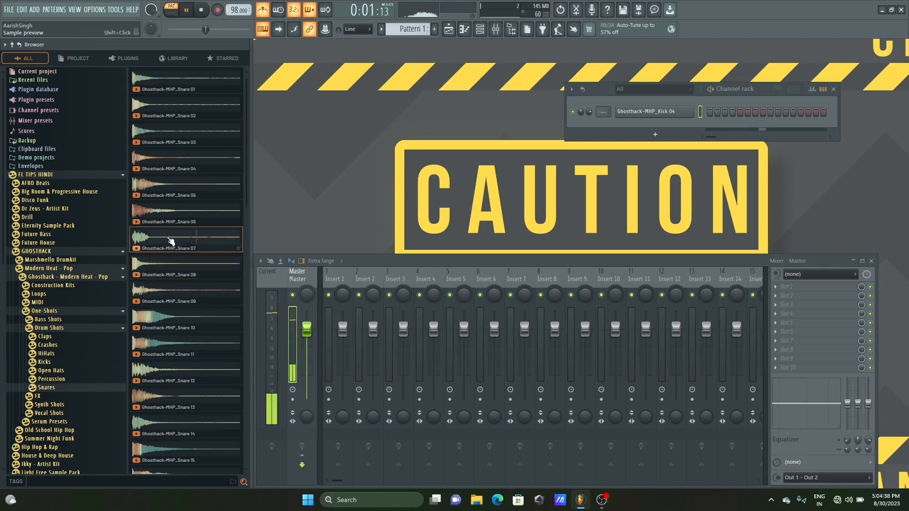
pyautogui.press('space')
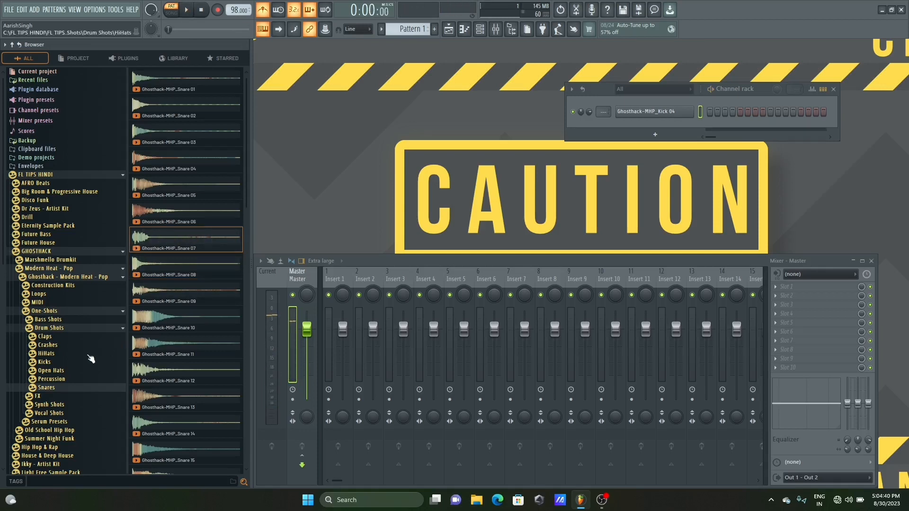
pyautogui.click(51, 379)
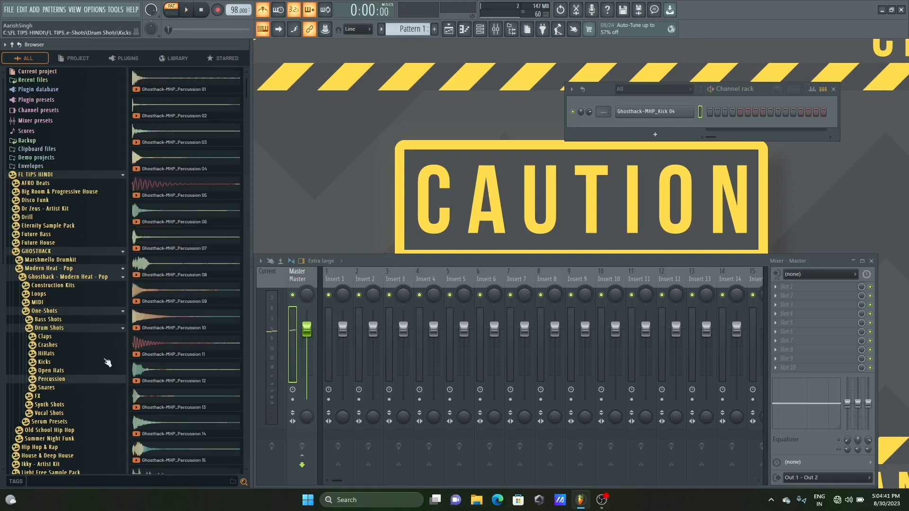
pyautogui.click(174, 235)
pyautogui.click(164, 219)
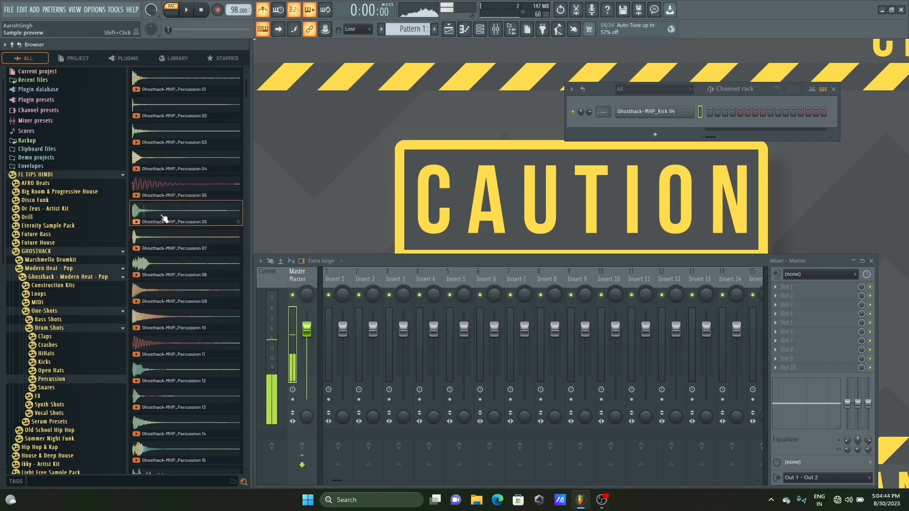
pyautogui.hotkey('alt', 'F8')
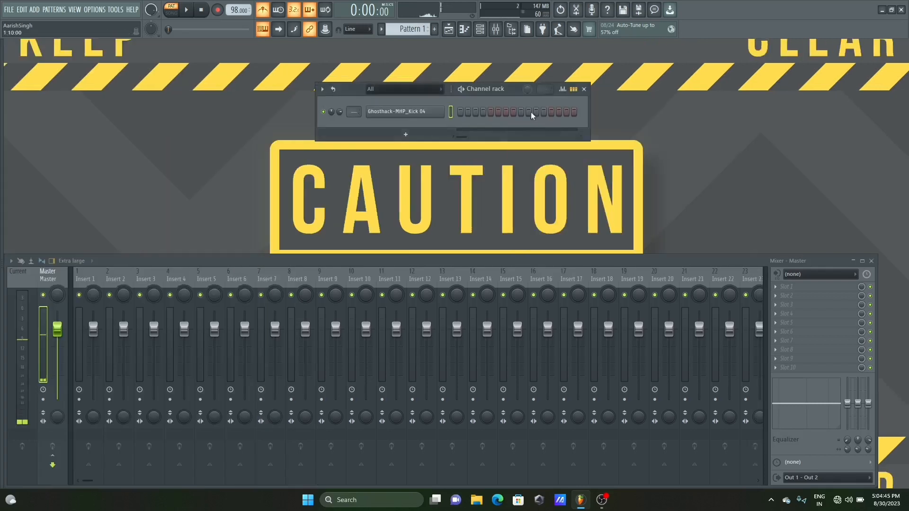
# - Fill each 4 steps of the Kick 04 channel and play back the pattern
pyautogui.rightClick(416, 112)
pyautogui.click(563, 151)
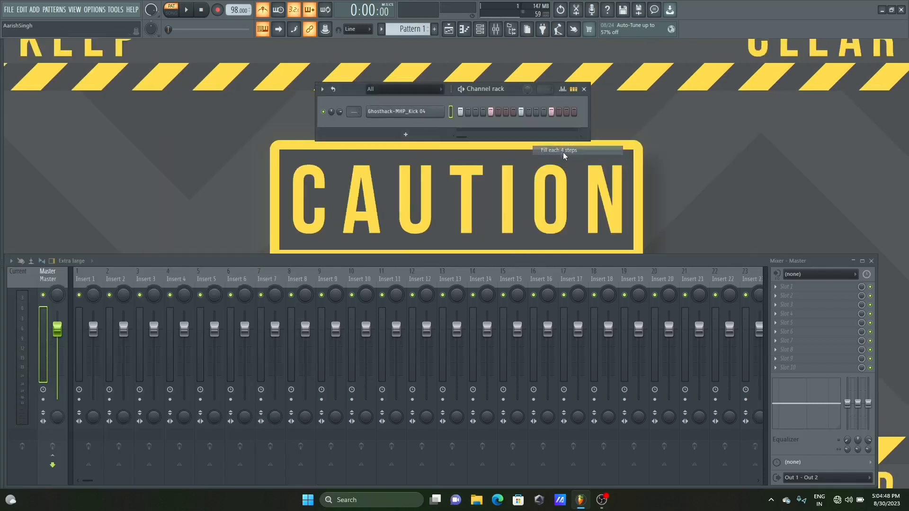
pyautogui.moveTo(508, 88); pyautogui.dragTo(442, 103)
pyautogui.press('space')
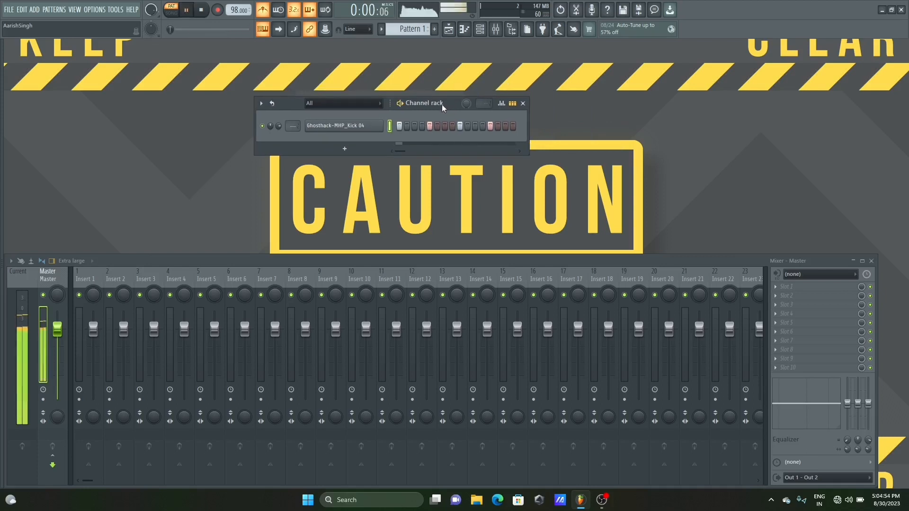
pyautogui.press('space')
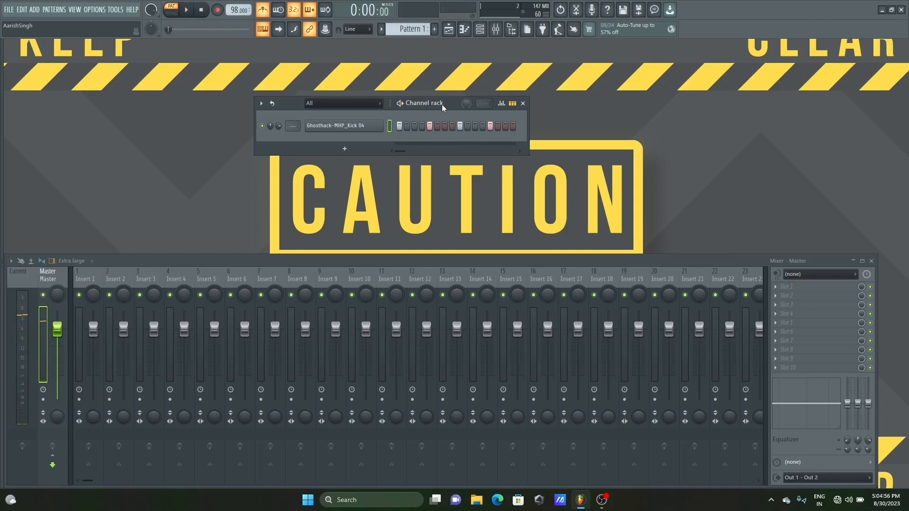
# - Audition Ghosthack percussion samples, including 06 and 04 up to 01, against the playing kick pattern
pyautogui.hotkey('alt', 'F8')
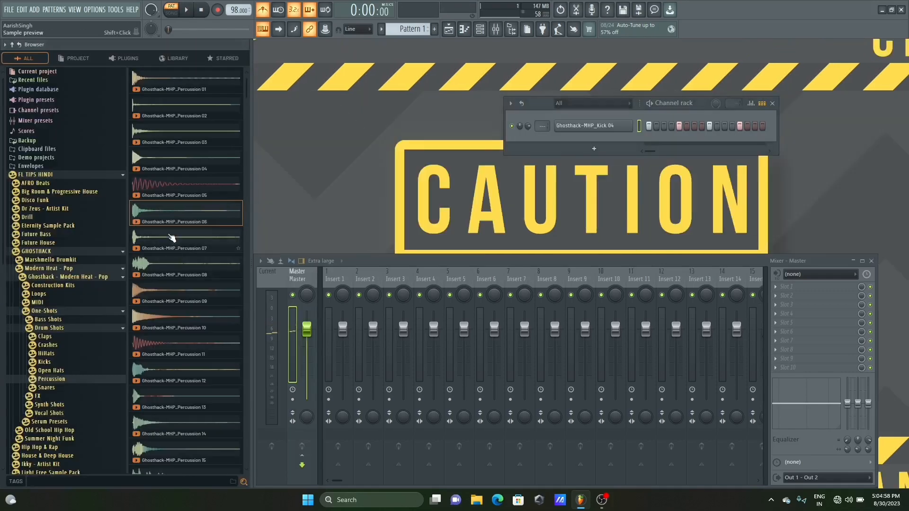
pyautogui.moveTo(172, 225); pyautogui.dragTo(171, 224)
pyautogui.click(165, 163)
pyautogui.press('space')
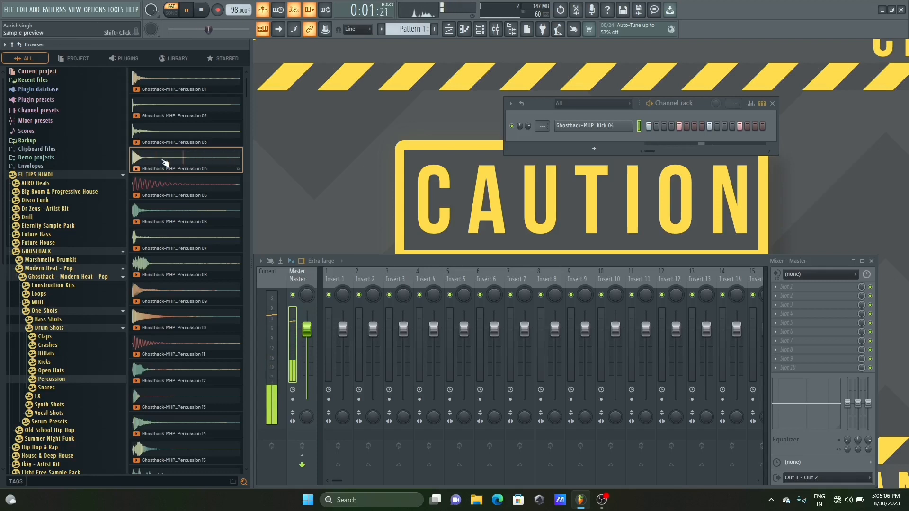
pyautogui.press('Up')
pyautogui.press('Up')
pyautogui.press('Up')
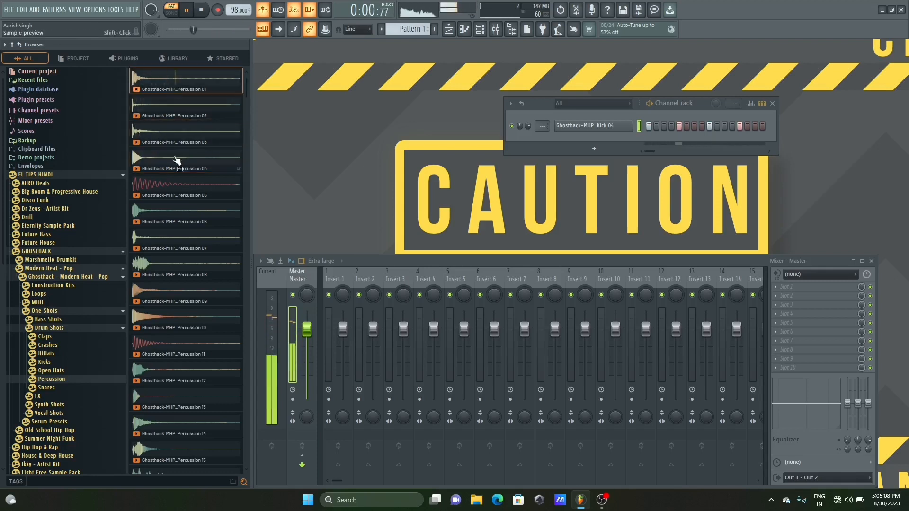
pyautogui.press('space')
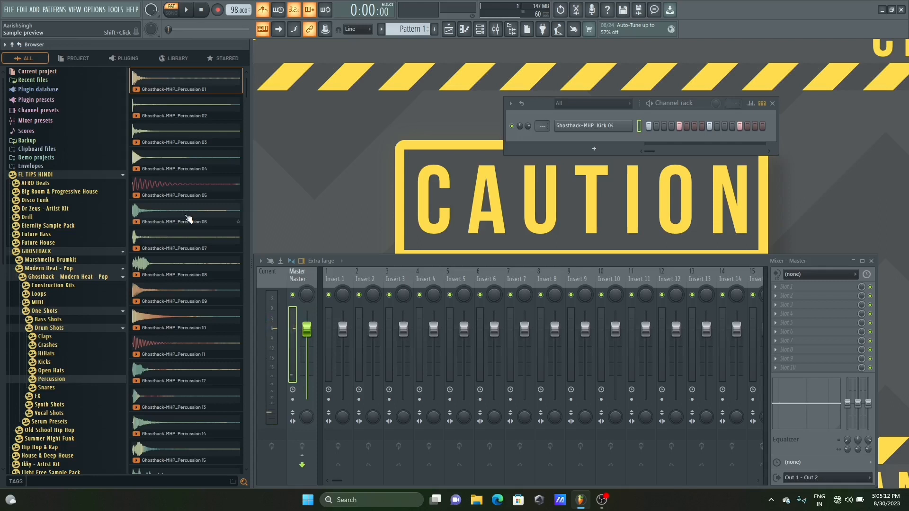
pyautogui.hotkey('alt', 'F8')
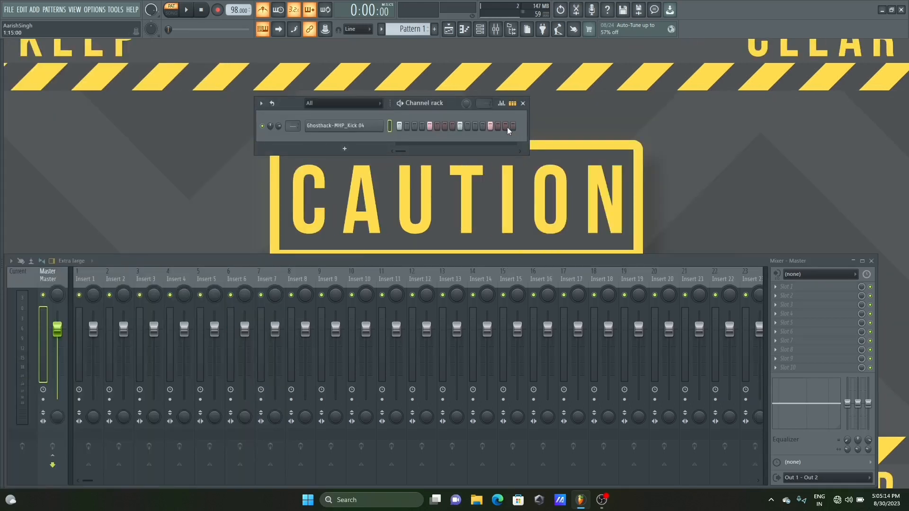
# - Audition Ghosthack-MHP_Percussion 04 and add it as a new channel below the kick
pyautogui.moveTo(441, 104); pyautogui.dragTo(462, 97)
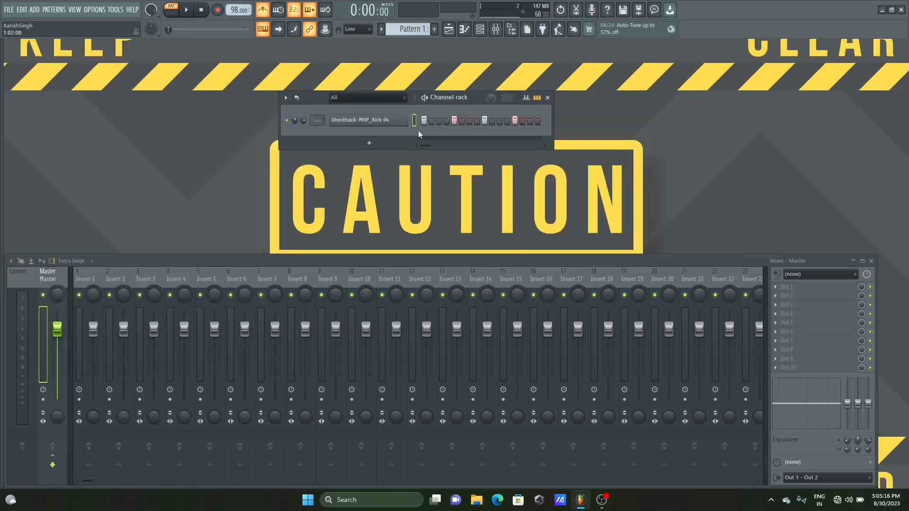
pyautogui.hotkey('alt', 'F8')
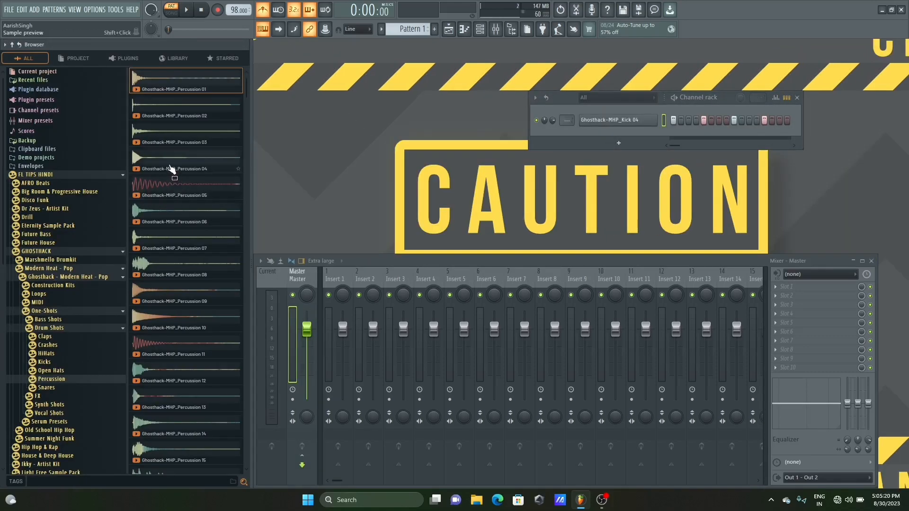
pyautogui.click(160, 168)
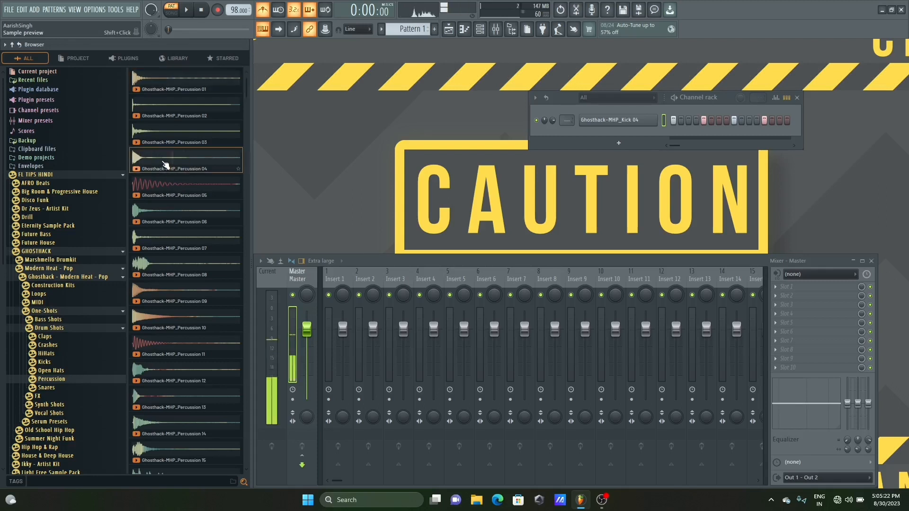
pyautogui.click(159, 168)
pyautogui.click(158, 168)
pyautogui.moveTo(159, 168); pyautogui.dragTo(445, 140)
# - Place Percussion 04 hits on steps 4, 7, 12 and 15 and play back the pattern
pyautogui.press('space')
pyautogui.press('space')
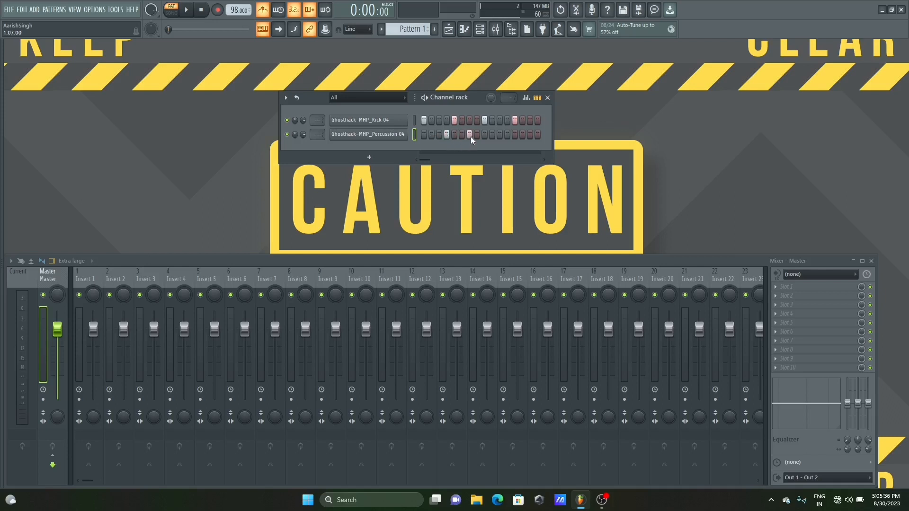
pyautogui.click(506, 134)
pyautogui.press('space')
pyautogui.click(530, 136)
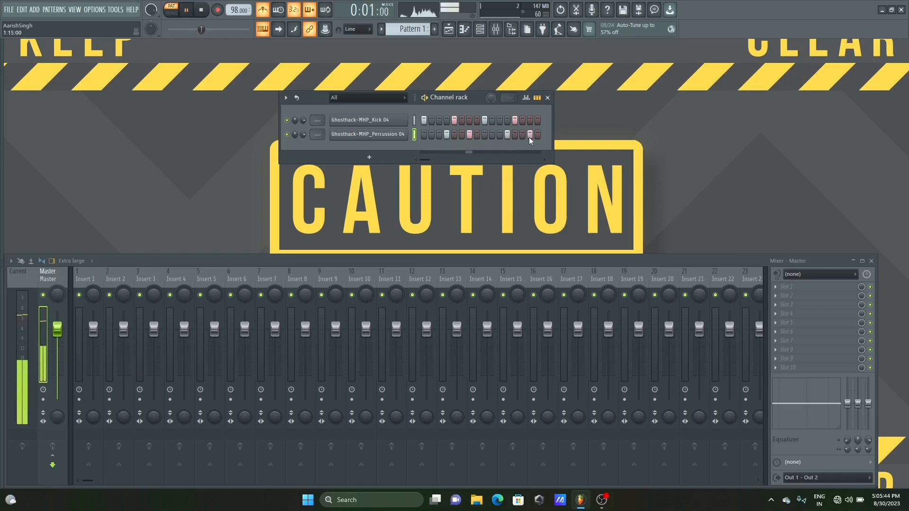
pyautogui.press('space')
# - Audition Percussion 05, 06 and 07 and replace the percussion channel's sample with Ghosthack-MHP_Percussion 07
pyautogui.hotkey('alt', 'F8')
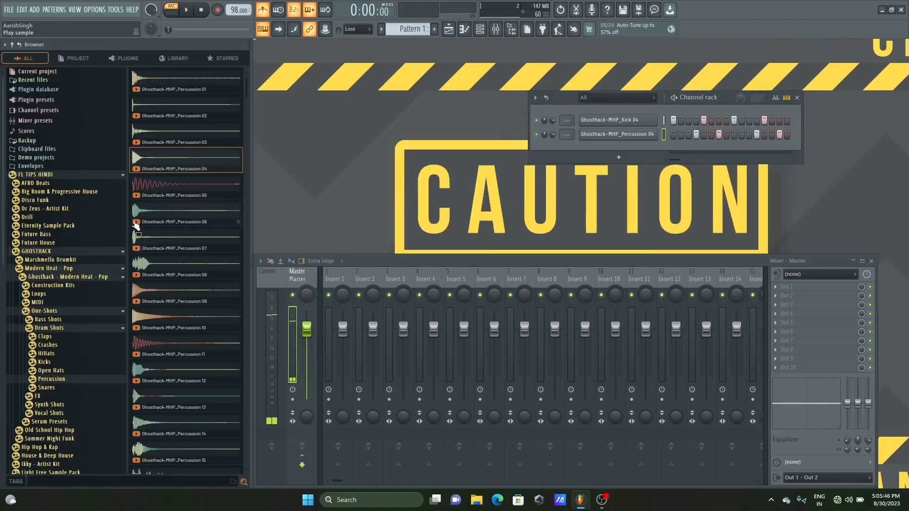
pyautogui.click(183, 187)
pyautogui.click(180, 211)
pyautogui.click(175, 242)
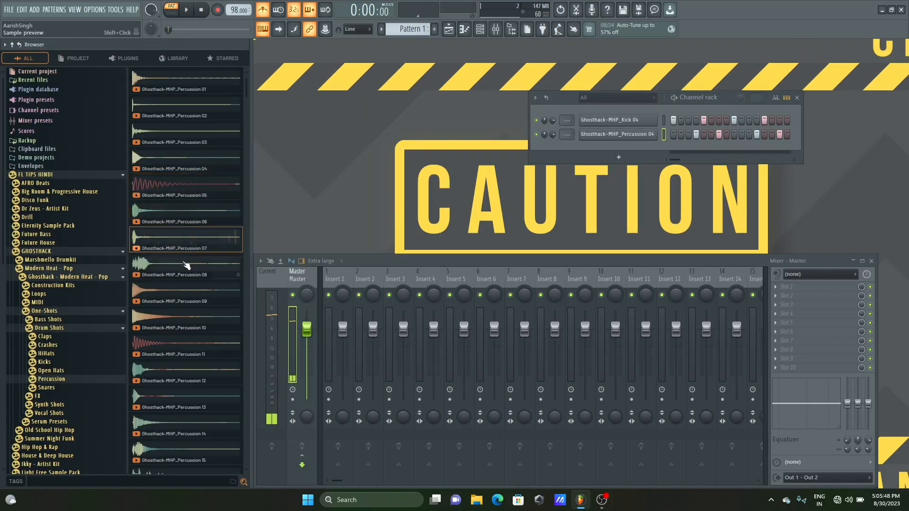
pyautogui.click(175, 244)
pyautogui.moveTo(174, 244); pyautogui.dragTo(374, 135)
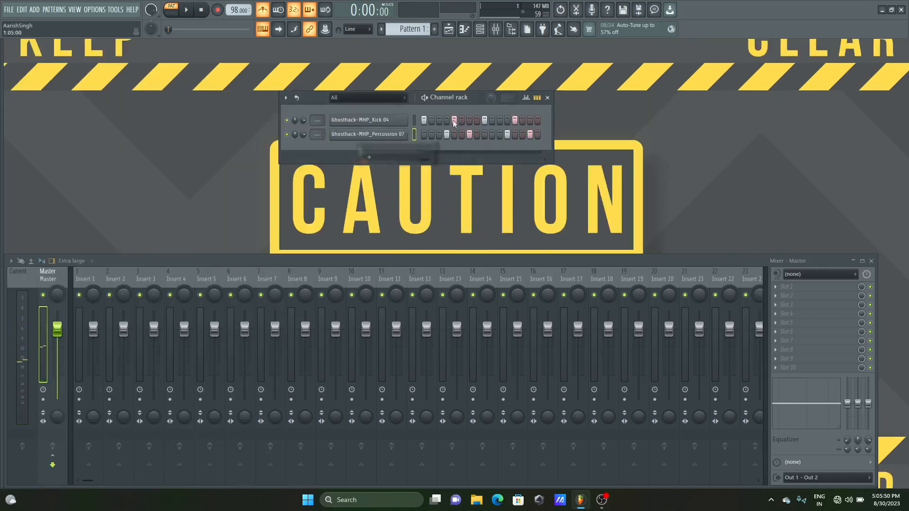
# - Play back the pattern, audition Percussion 06, 07 and 04, and replace the percussion channel's sample with Ghosthack-MHP_Percussion 09
pyautogui.moveTo(475, 97); pyautogui.dragTo(477, 98)
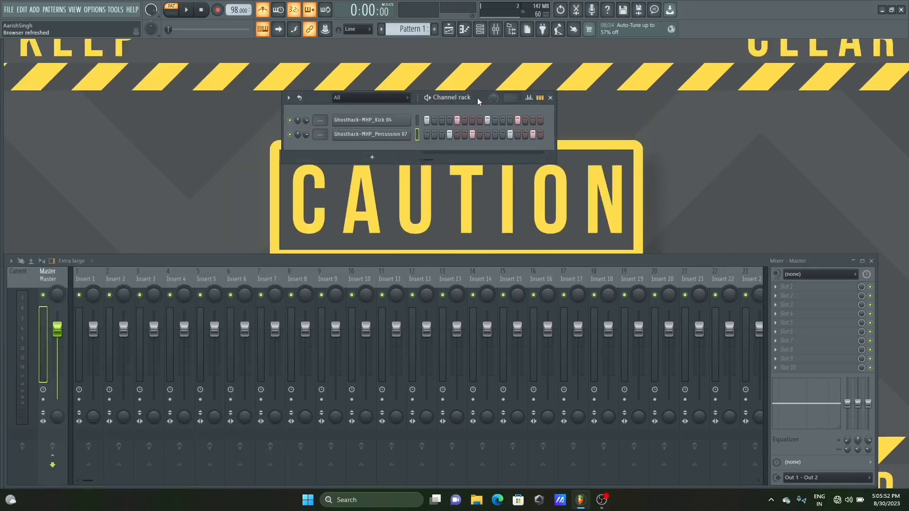
pyautogui.press('space')
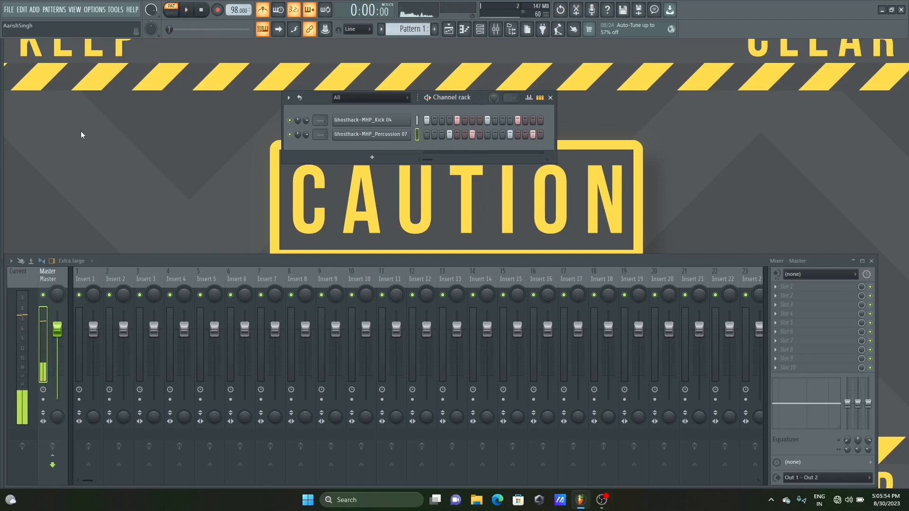
pyautogui.click(371, 134)
pyautogui.moveTo(52, 240)
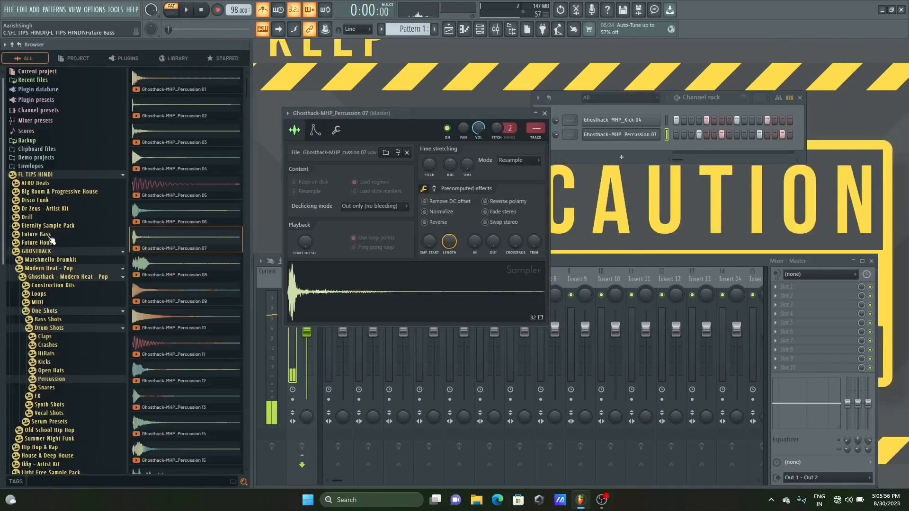
pyautogui.click(163, 217)
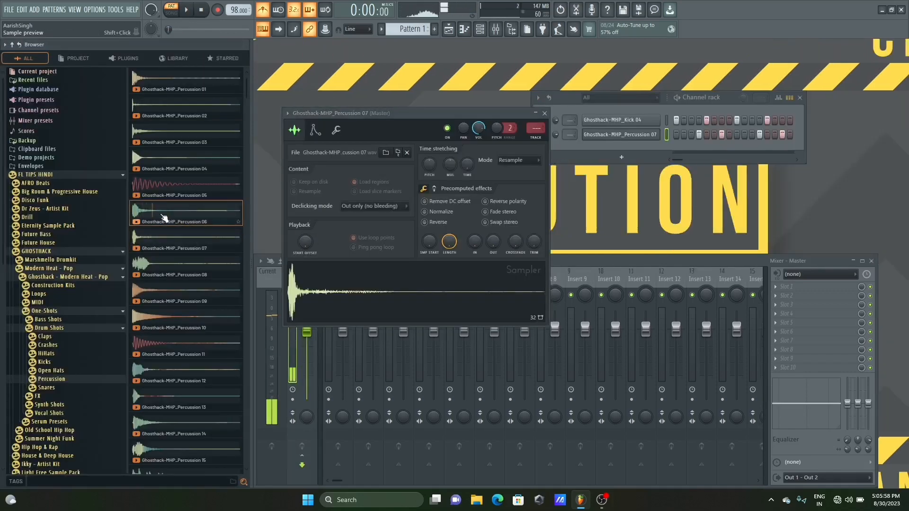
pyautogui.click(162, 246)
pyautogui.click(148, 164)
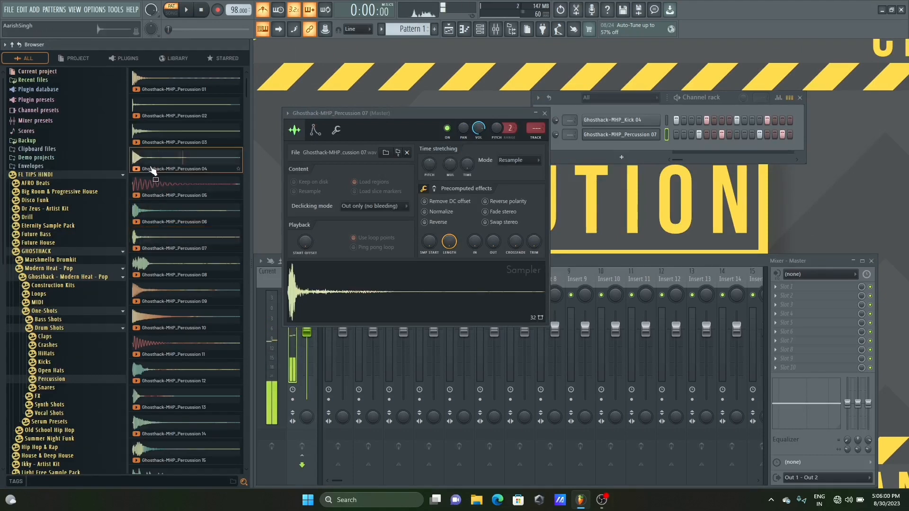
pyautogui.click(174, 293)
pyautogui.doubleClick(183, 295)
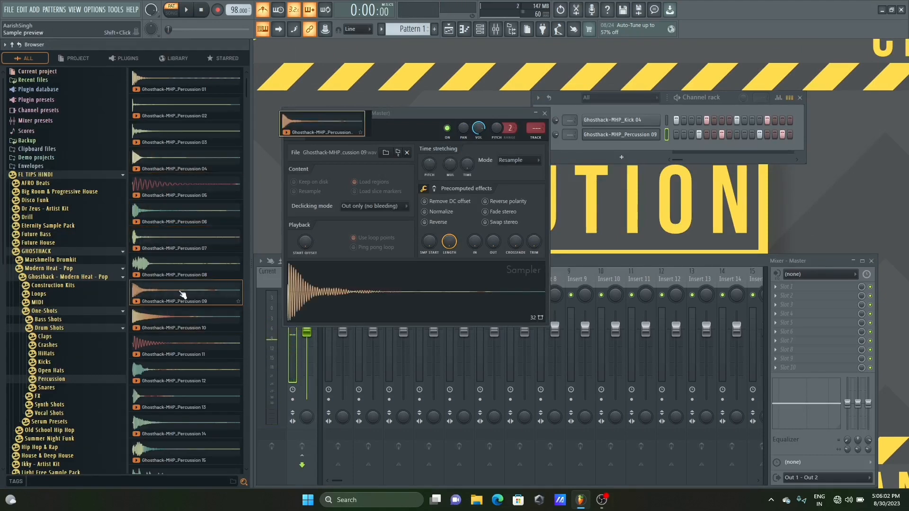
# - Play back the pattern with Percussion 09 and close the channel's sampler window
pyautogui.hotkey('alt', 'F8')
pyautogui.press('space')
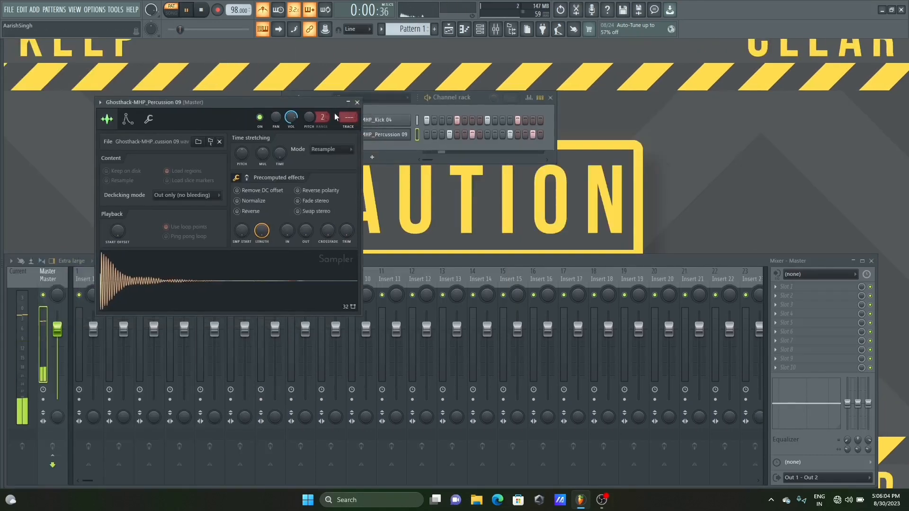
pyautogui.click(358, 103)
# - Audition Percussion 10 and replace the percussion channel's sample with Ghosthack-MHP_Percussion 12
pyautogui.hotkey('alt', 'F8')
pyautogui.press('space')
pyautogui.click(152, 321)
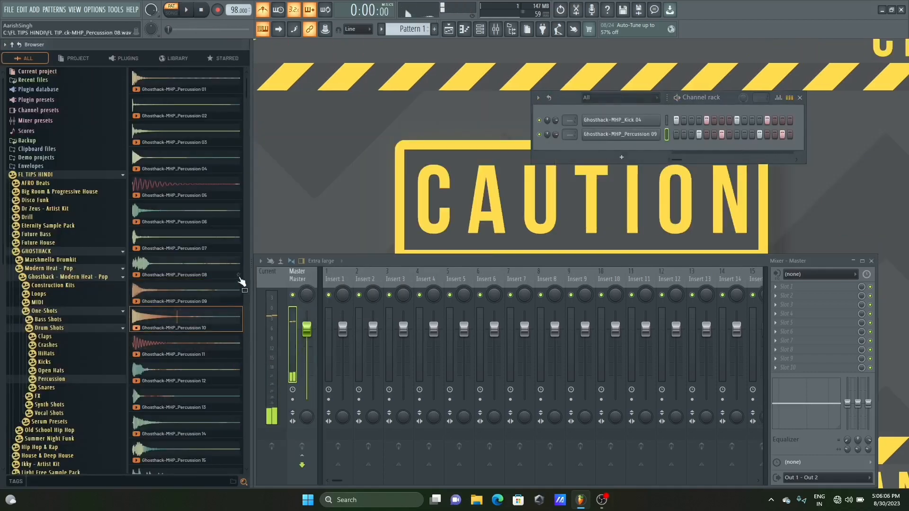
pyautogui.moveTo(245, 95); pyautogui.dragTo(248, 208)
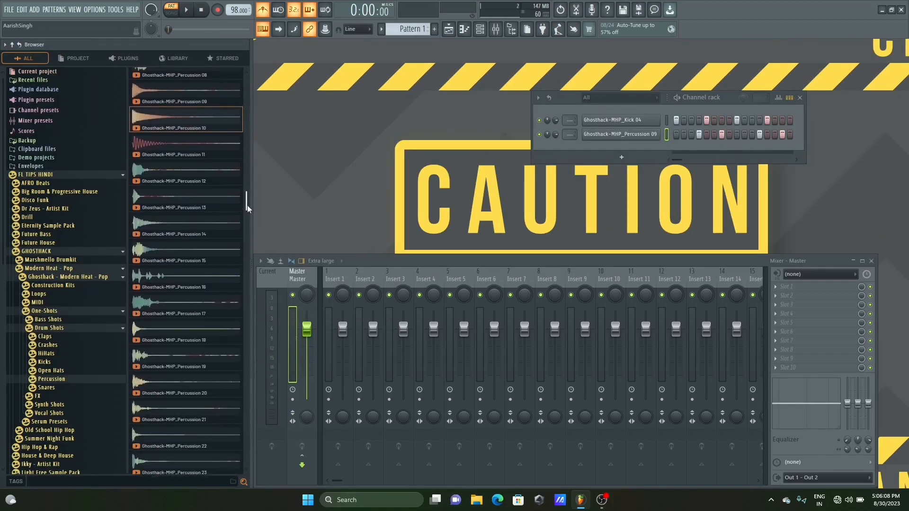
pyautogui.moveTo(168, 171); pyautogui.dragTo(397, 135)
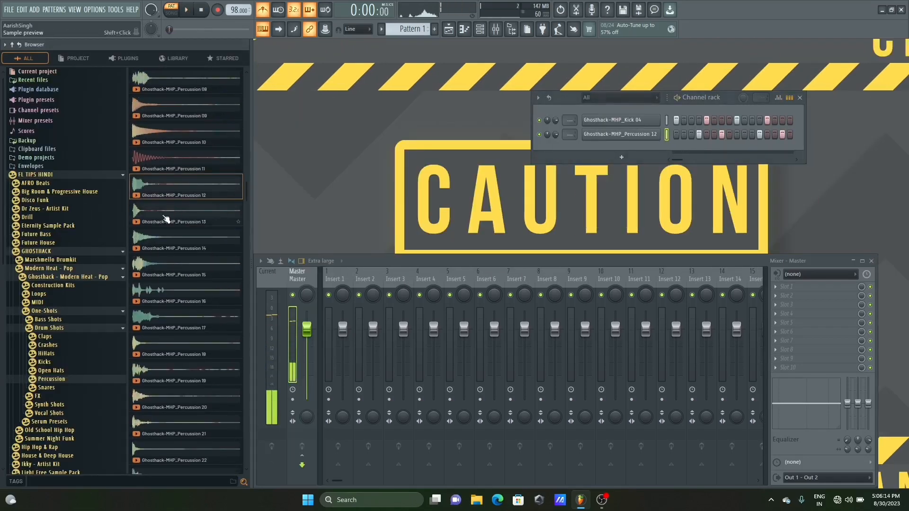
# - Audition Percussion 13 to 18, add Percussion 18 as a new channel with hits on steps 4, 7, 12 and 15, and play it back
pyautogui.click(166, 219)
pyautogui.click(164, 239)
pyautogui.click(171, 266)
pyautogui.click(165, 298)
pyautogui.click(162, 326)
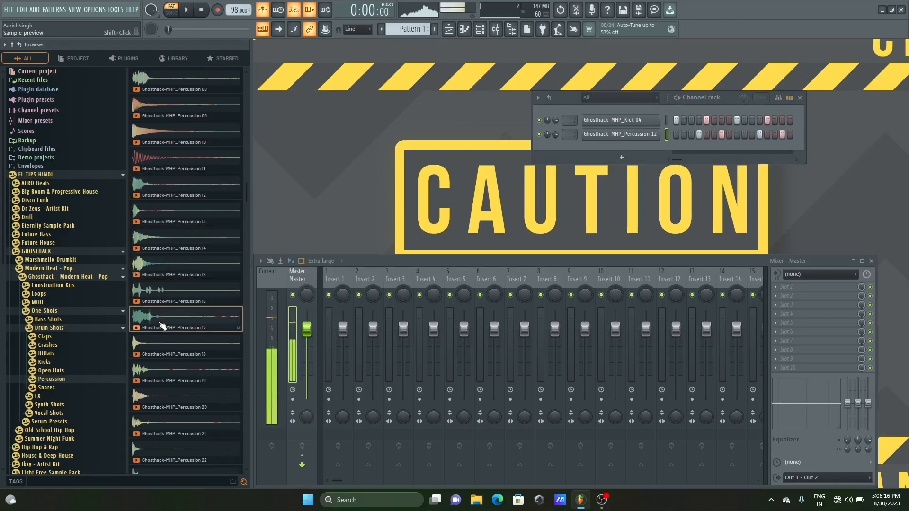
pyautogui.click(163, 351)
pyautogui.moveTo(379, 199); pyautogui.dragTo(389, 145)
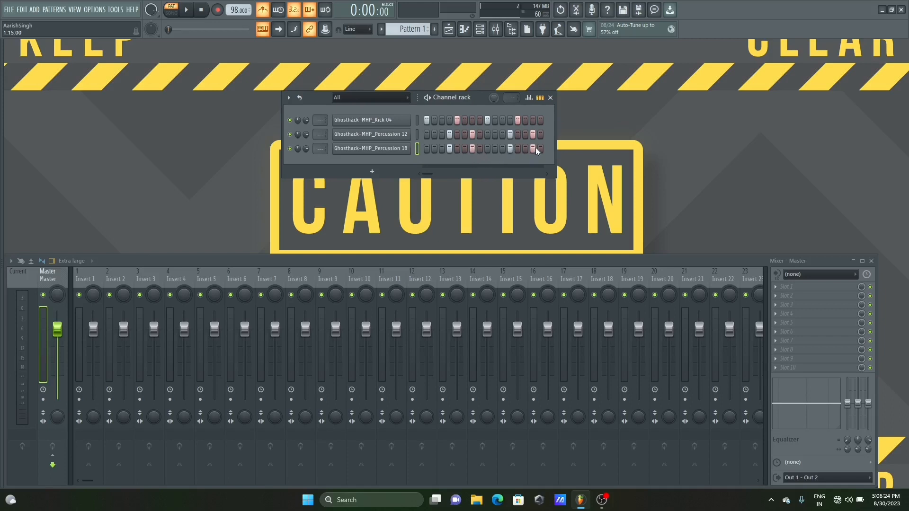
pyautogui.press('space')
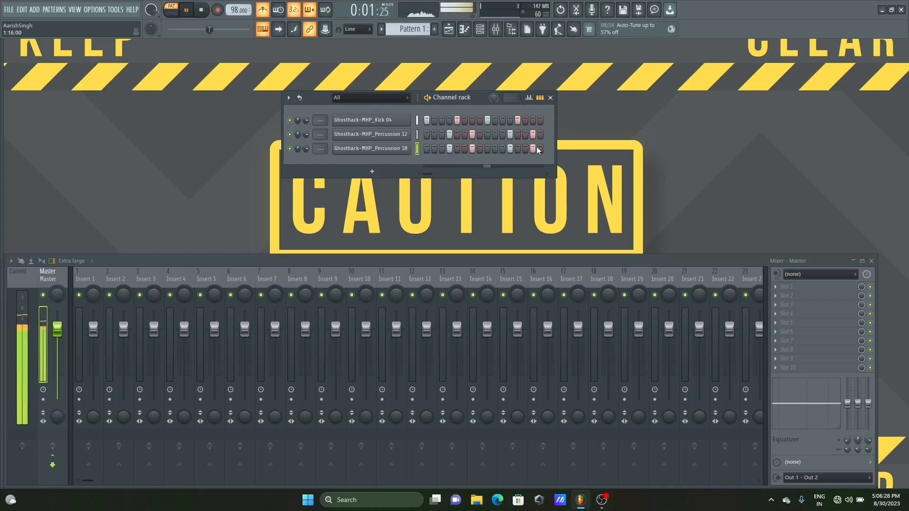
pyautogui.press('space')
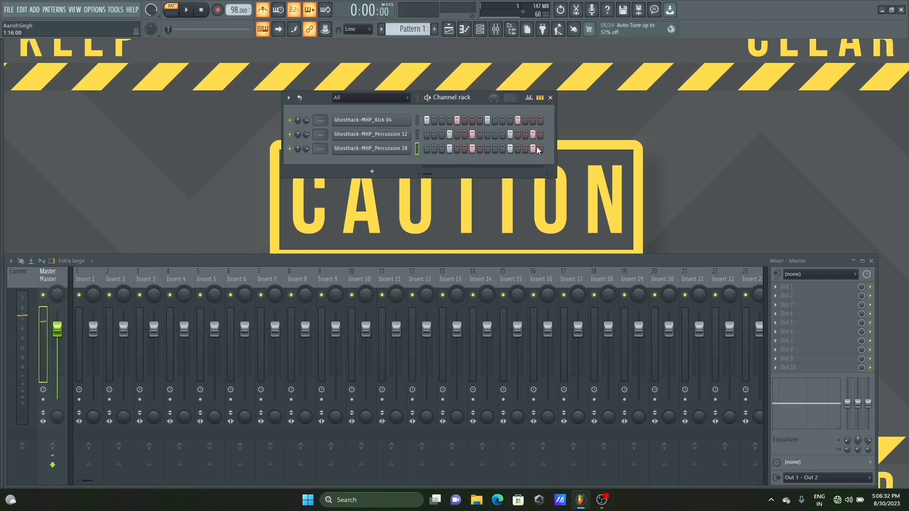
# - Audition Ghosthack-MHP_HiHat 05 against the playing pattern and add it as a new channel below Percussion 18
pyautogui.hotkey('alt', 'F8')
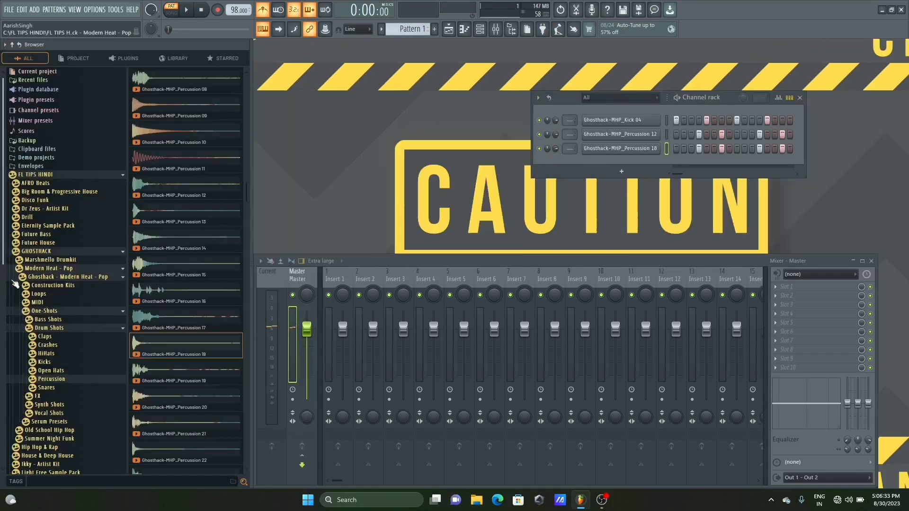
pyautogui.click(57, 353)
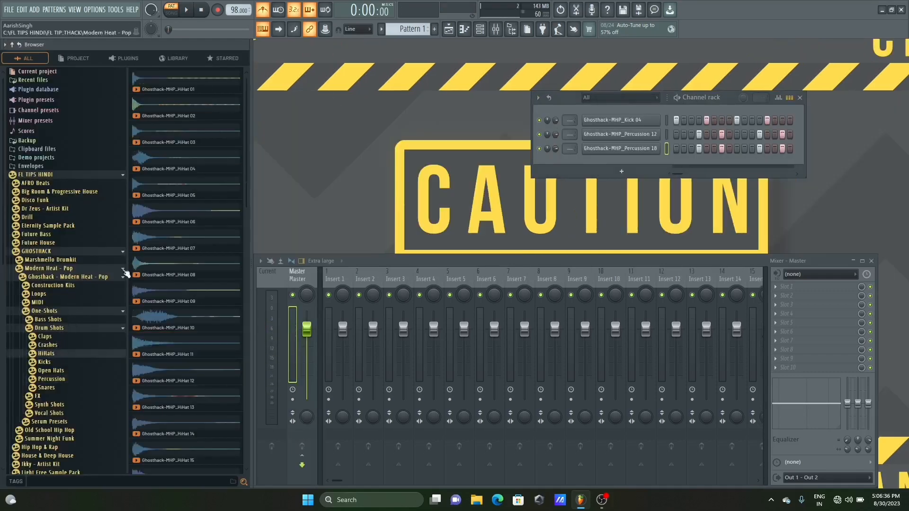
pyautogui.press('space')
pyautogui.click(172, 183)
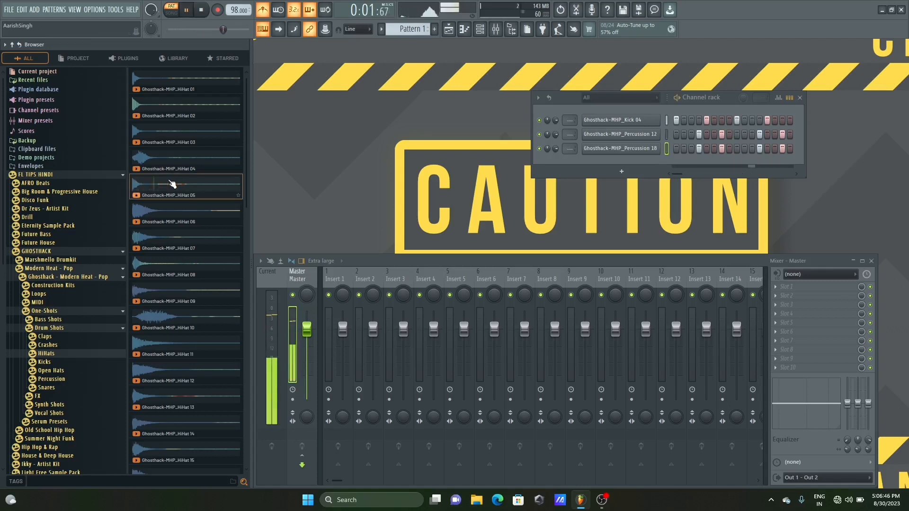
pyautogui.moveTo(172, 183); pyautogui.dragTo(401, 176)
pyautogui.press('space')
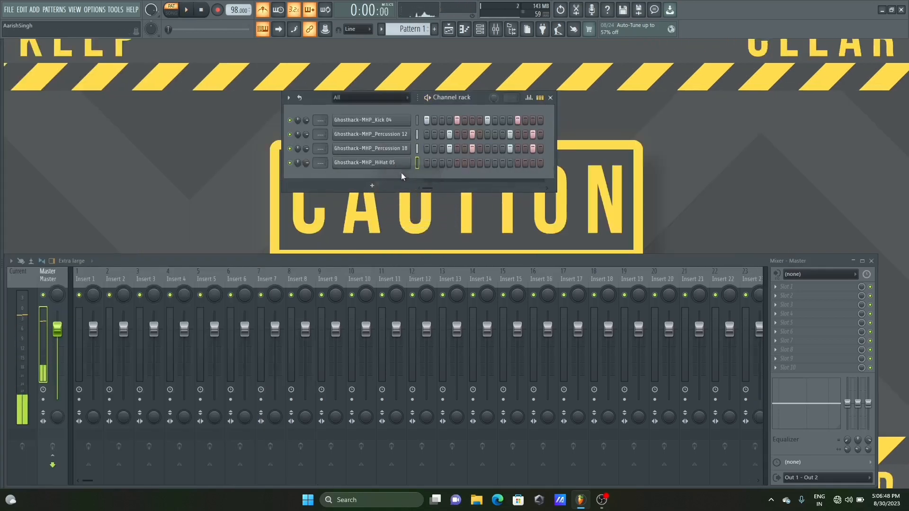
# - Fill every 2 steps of the HiHat 05 channel and play back the pattern
pyautogui.rightClick(388, 162)
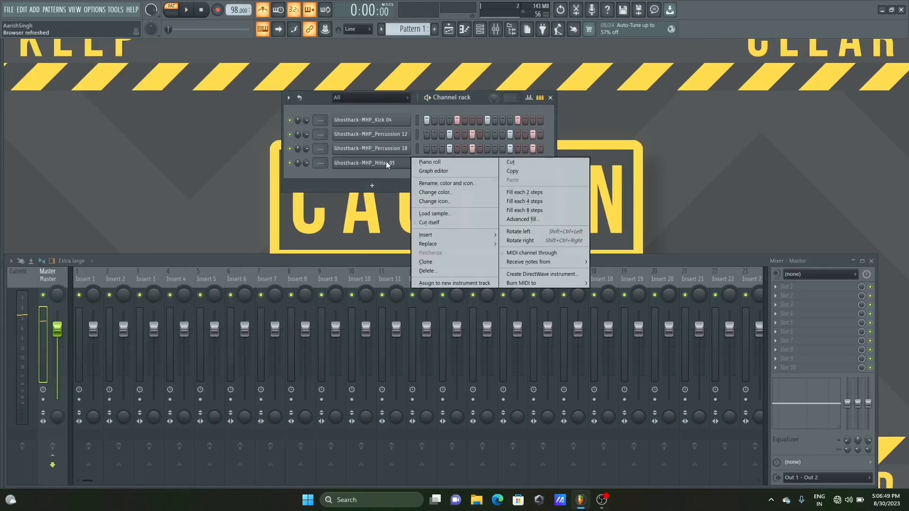
pyautogui.click(524, 194)
pyautogui.moveTo(458, 101); pyautogui.dragTo(444, 98)
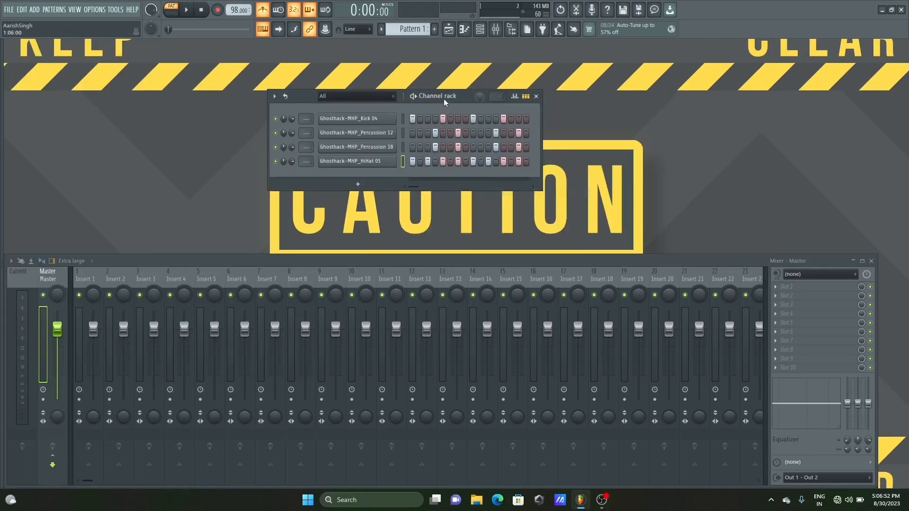
pyautogui.press('space')
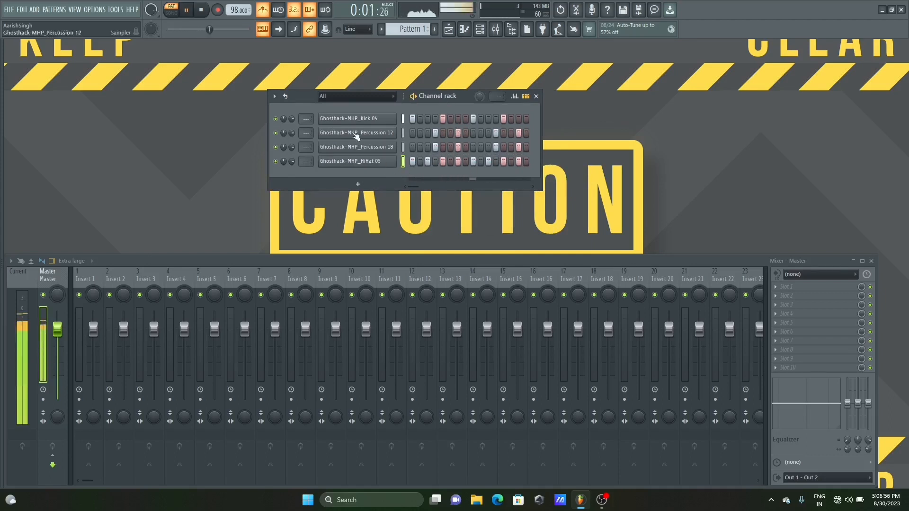
pyautogui.press('space')
# - Open the HiHat 05 channel in the piano roll, set the snap to 1/2 step and play back the pattern
pyautogui.rightClick(376, 164)
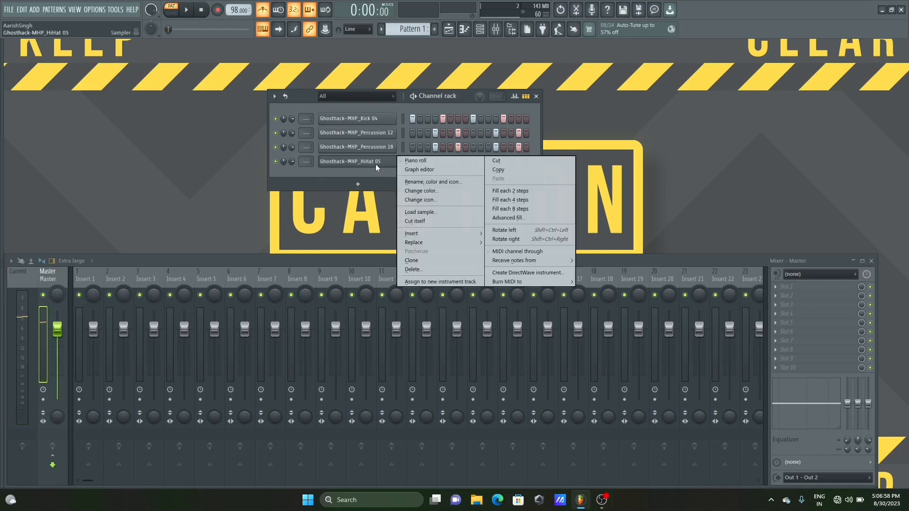
pyautogui.click(416, 161)
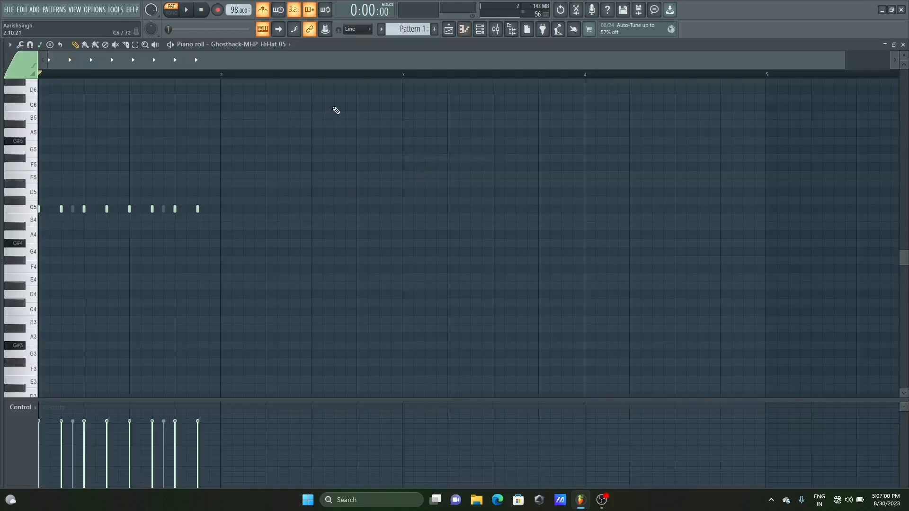
pyautogui.moveTo(844, 56); pyautogui.dragTo(434, 57)
pyautogui.click(364, 29)
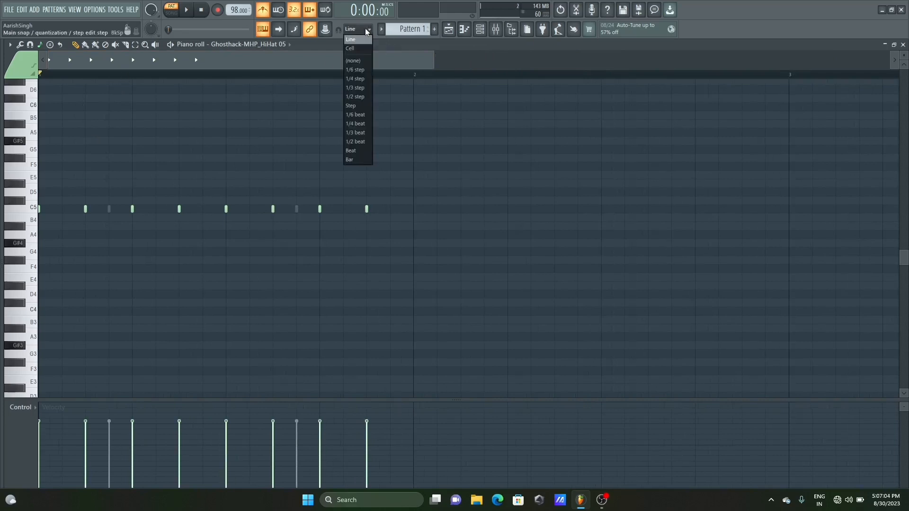
pyautogui.click(357, 98)
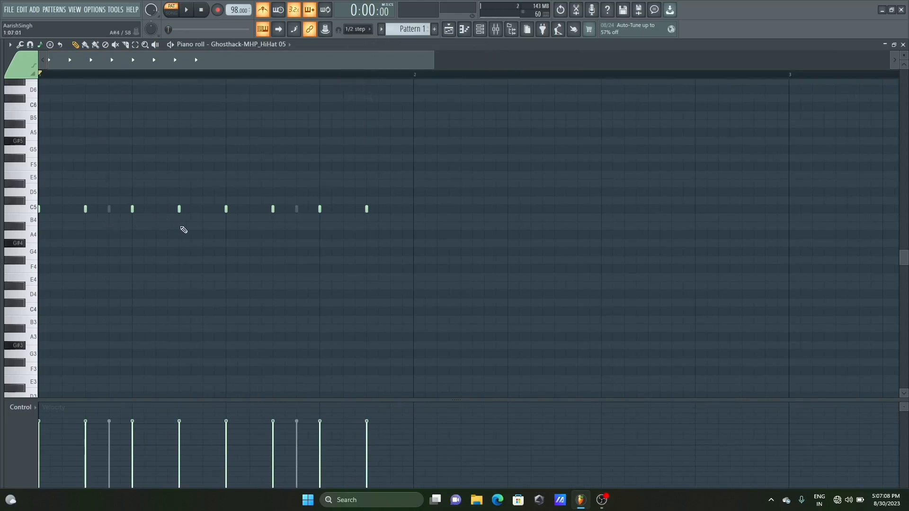
pyautogui.press('space')
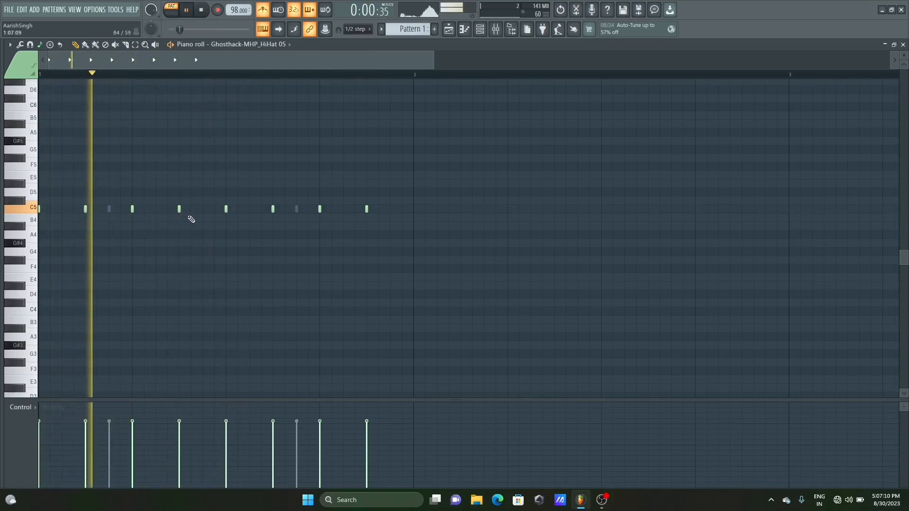
pyautogui.press('space')
# - Try a B4 note shortened to half a step after the fourth hi-hat hit, then an A#4 note with 1/3 beat snap, and play back
pyautogui.click(194, 218)
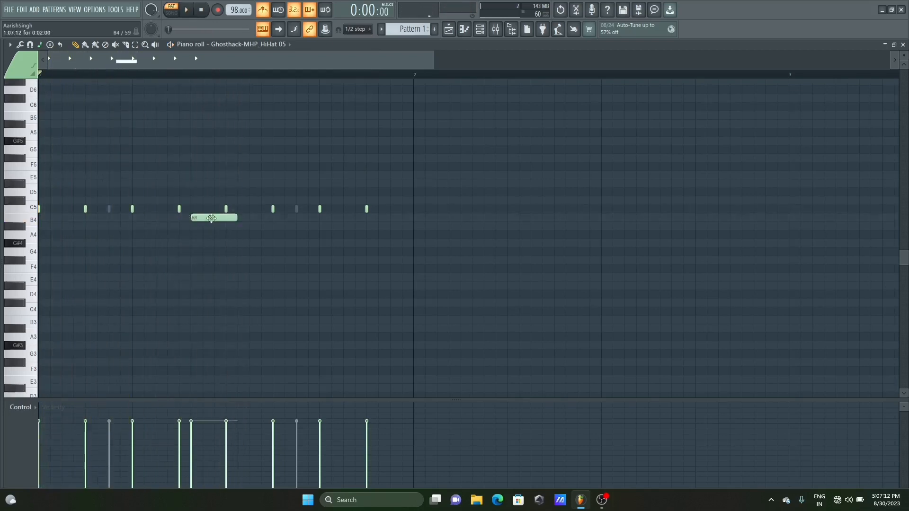
pyautogui.moveTo(235, 218); pyautogui.dragTo(168, 221)
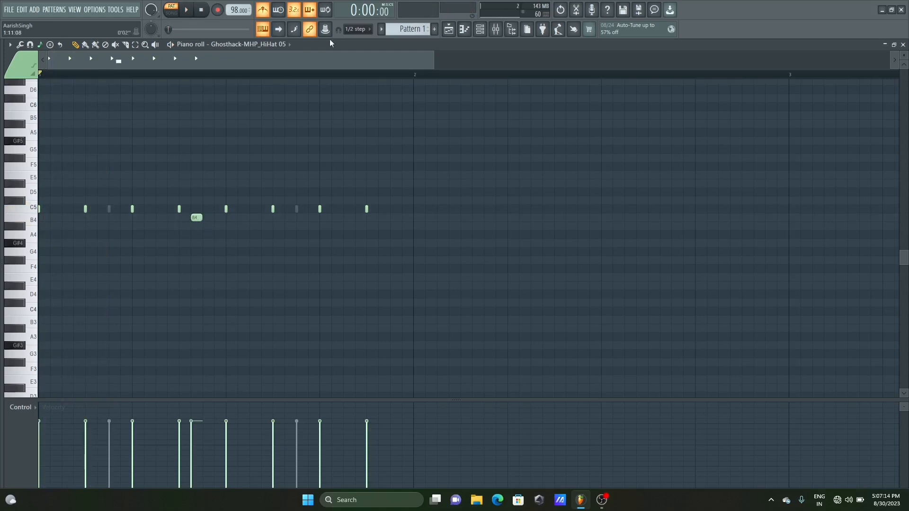
pyautogui.click(369, 30)
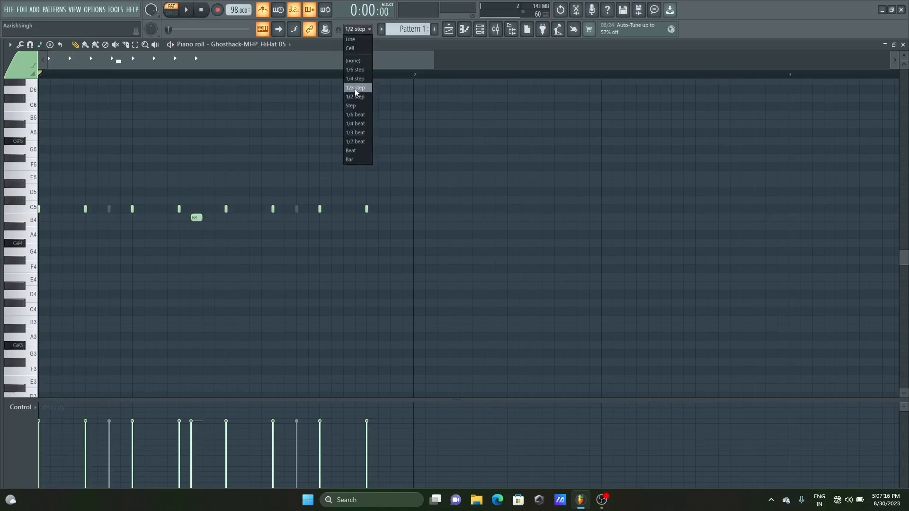
pyautogui.click(358, 134)
pyautogui.moveTo(201, 226); pyautogui.dragTo(205, 235)
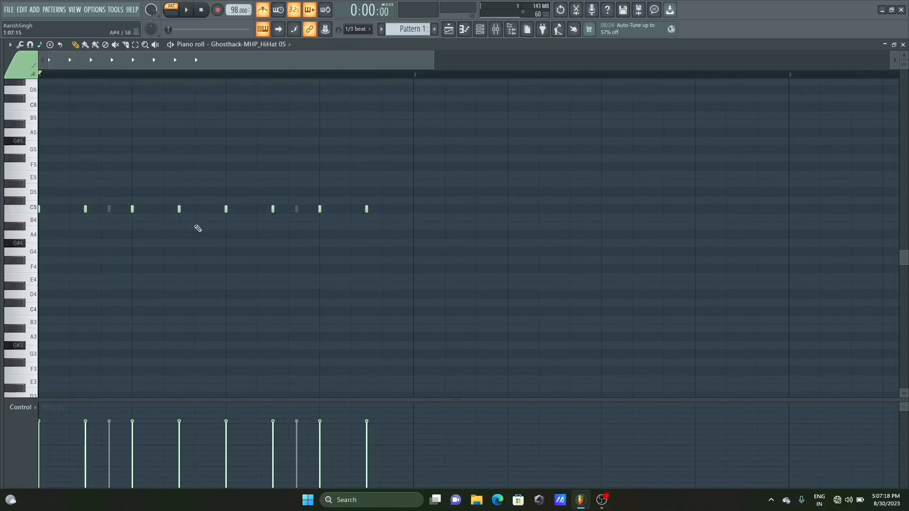
pyautogui.press('space')
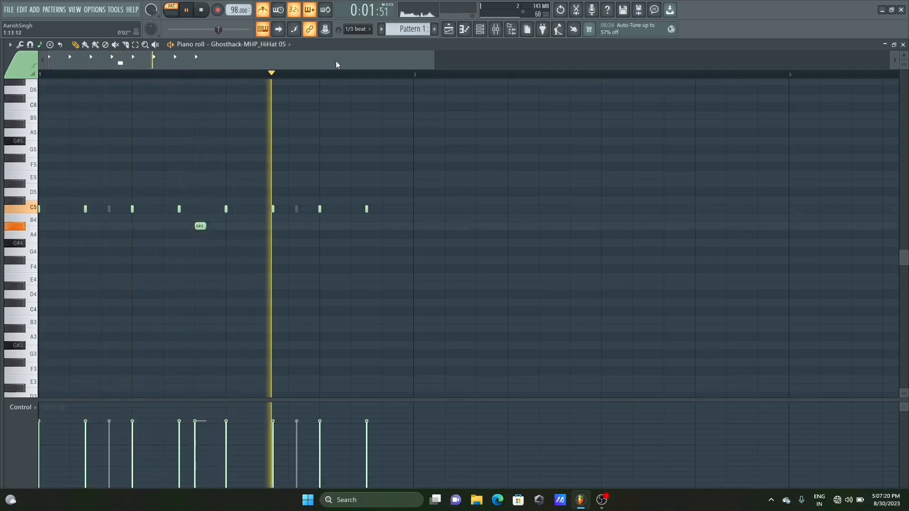
pyautogui.press('space')
# - Try a 1/3 step snap, return the snap to 1/2 step and delete the trial A#4 note
pyautogui.click(358, 29)
pyautogui.click(358, 88)
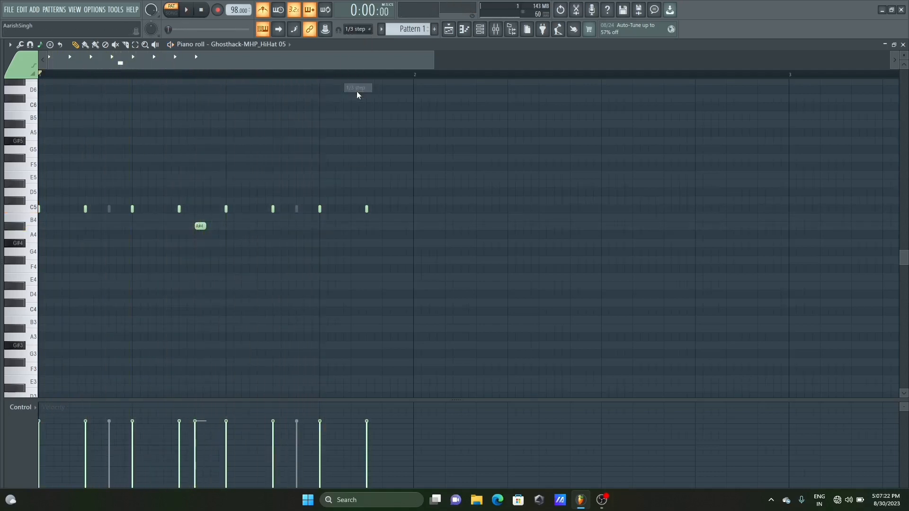
pyautogui.click(358, 30)
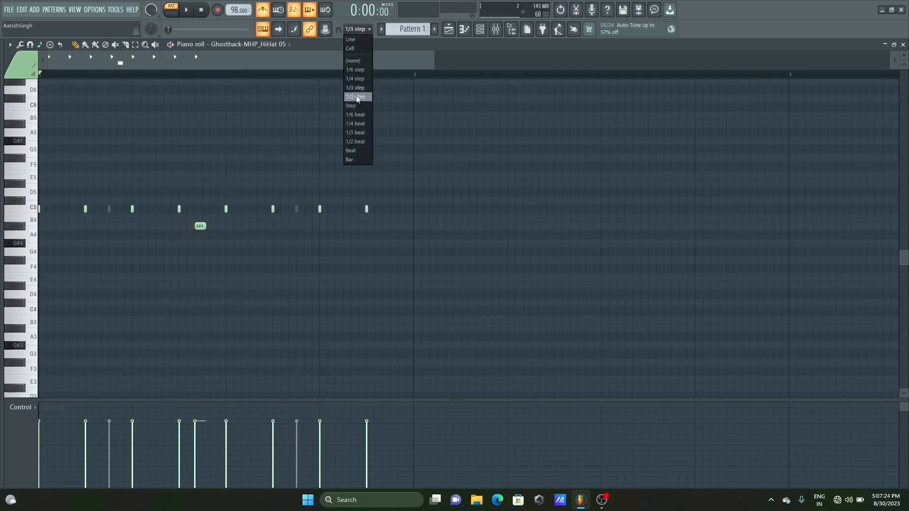
pyautogui.click(355, 96)
pyautogui.rightClick(199, 227)
# - Draw three consecutive descending half-step hi-hat notes, A#4, G#4 and F#4, starting half a step after the fourth hit
pyautogui.click(197, 226)
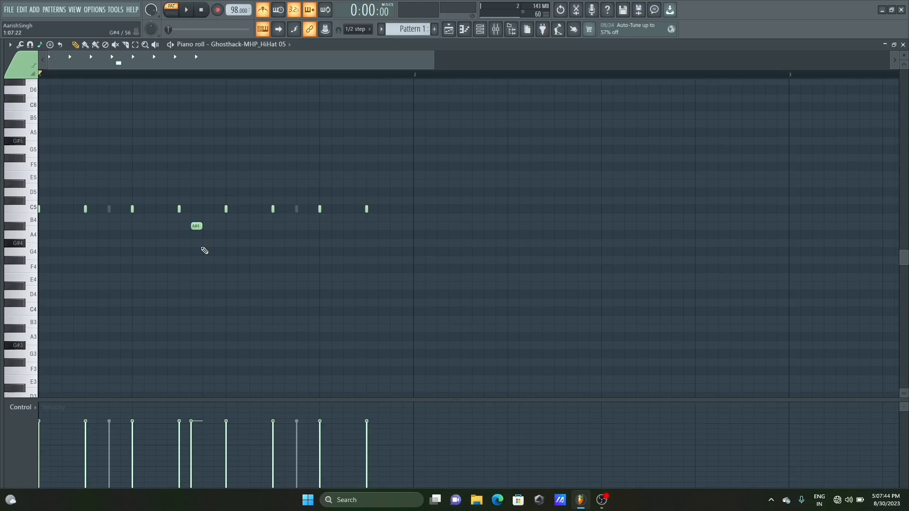
pyautogui.click(206, 243)
pyautogui.click(218, 260)
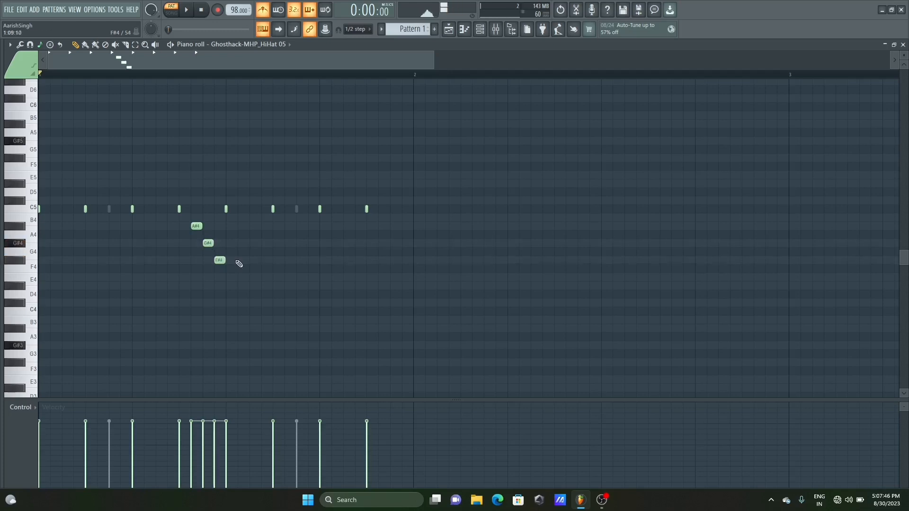
# - Play back the descending hi-hat roll and delete its last note, F#4
pyautogui.press('space')
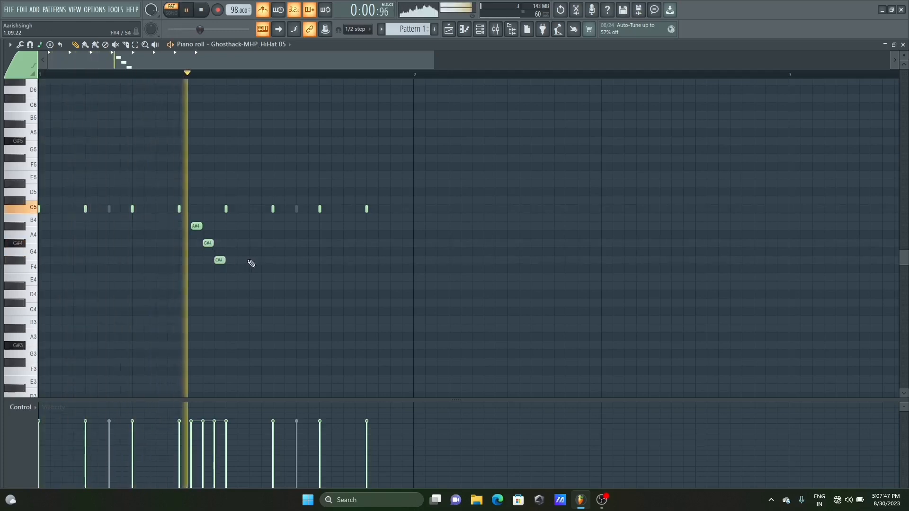
pyautogui.rightClick(219, 260)
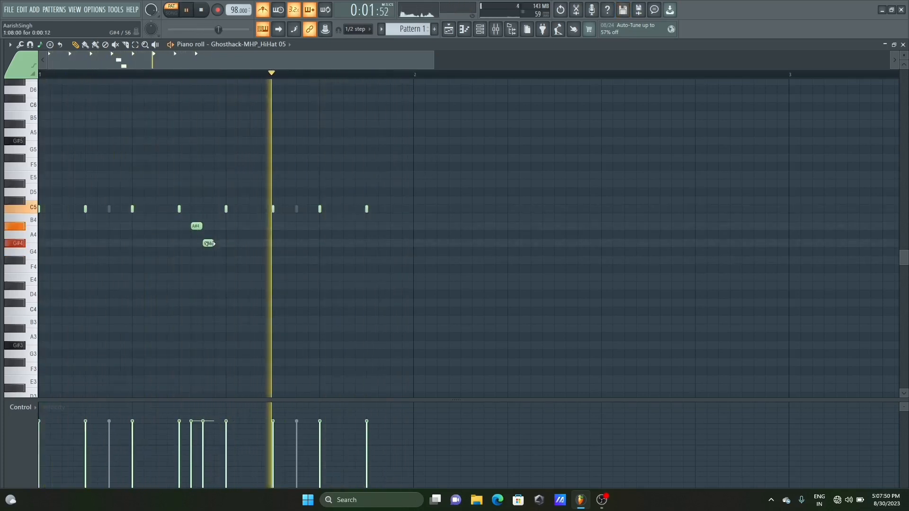
pyautogui.press('space')
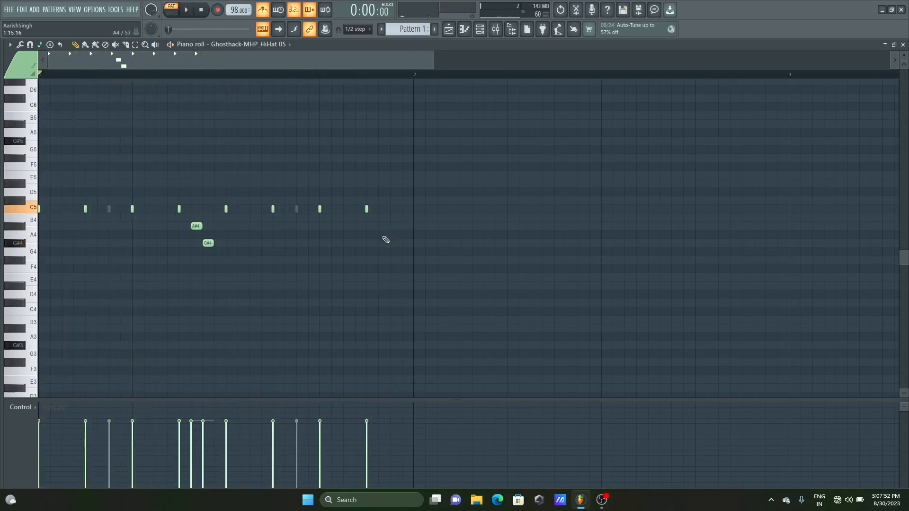
# - Try a descending half-step G#4, F#4, E4 hi-hat roll at the end of the bar and lower the velocities of both rolls
pyautogui.click(383, 243)
pyautogui.click(391, 260)
pyautogui.click(403, 277)
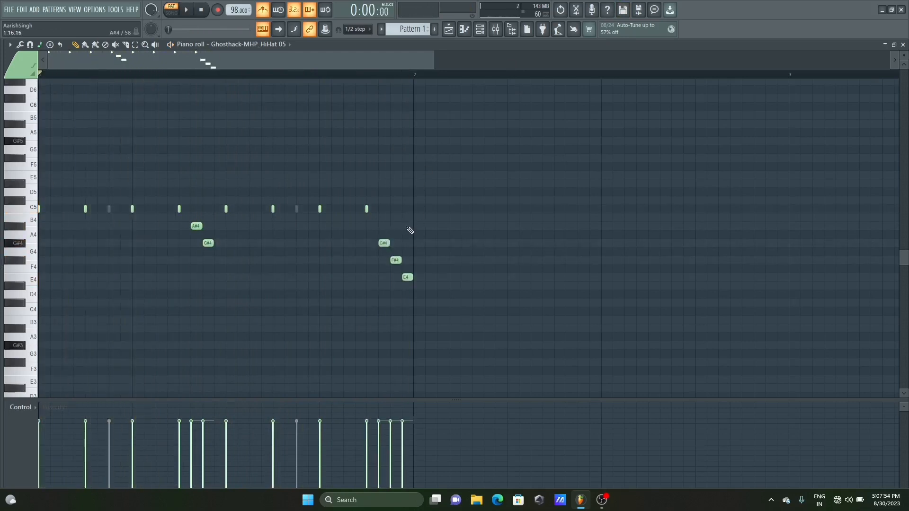
pyautogui.moveTo(374, 441); pyautogui.dragTo(400, 455)
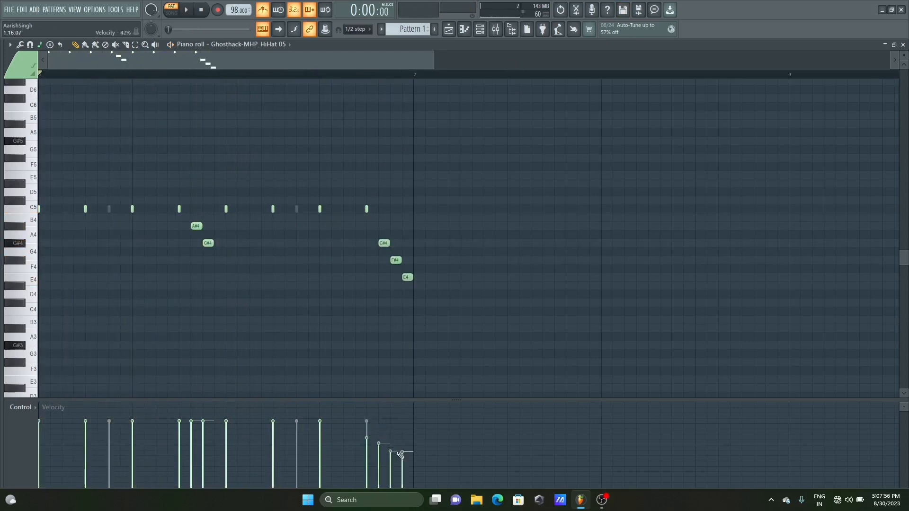
pyautogui.moveTo(186, 453); pyautogui.dragTo(204, 452)
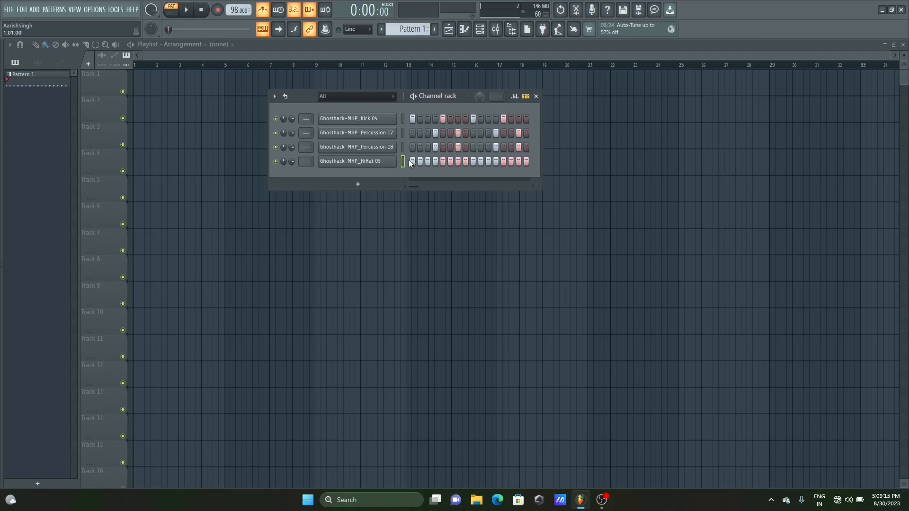
# - Add a FLEX channel and load the Rhodes MK1 preset from the Essential Pianos pack
pyautogui.click(360, 186)
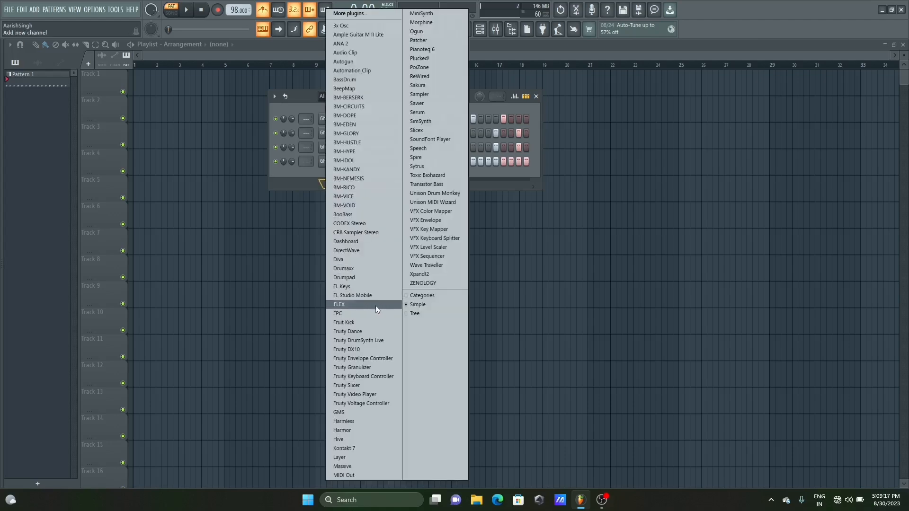
pyautogui.click(348, 304)
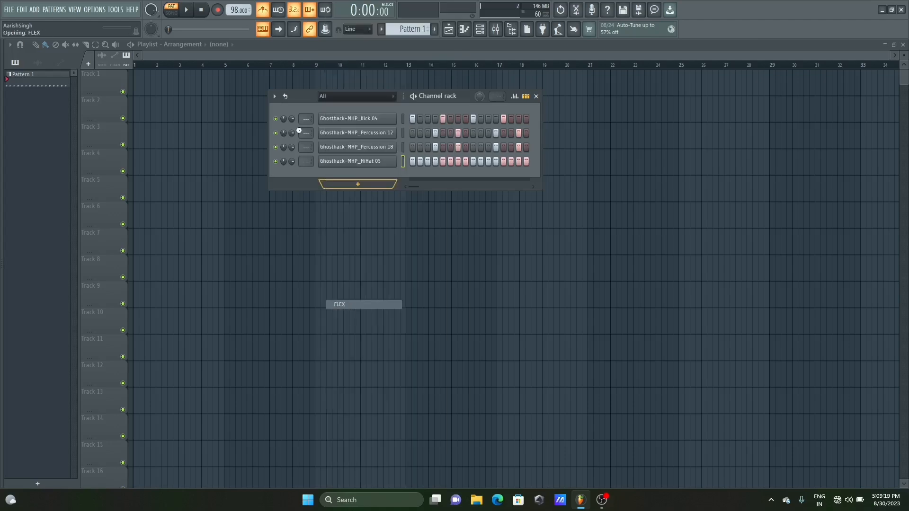
pyautogui.moveTo(280, 149); pyautogui.dragTo(356, 85)
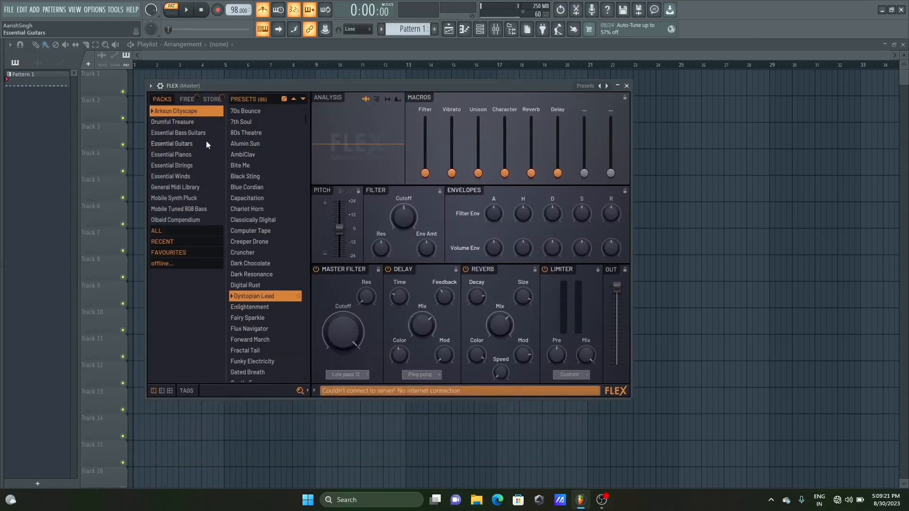
pyautogui.click(185, 155)
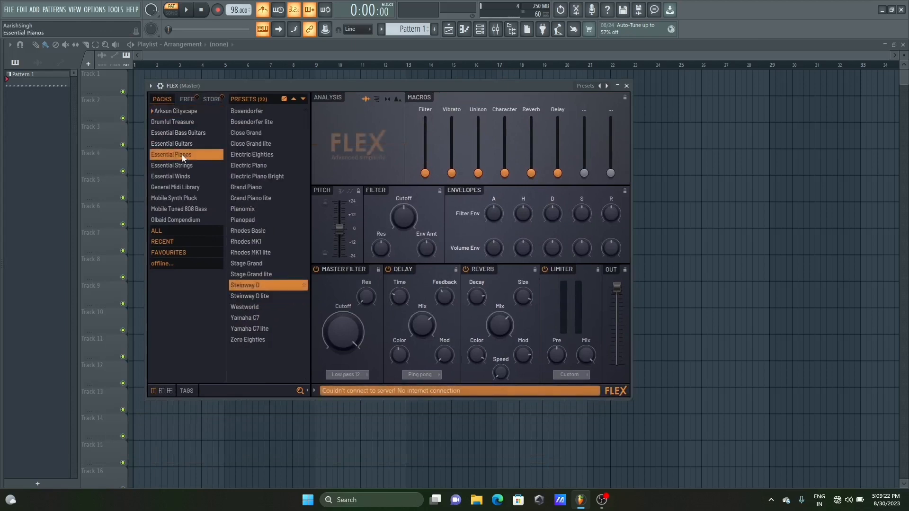
pyautogui.click(251, 108)
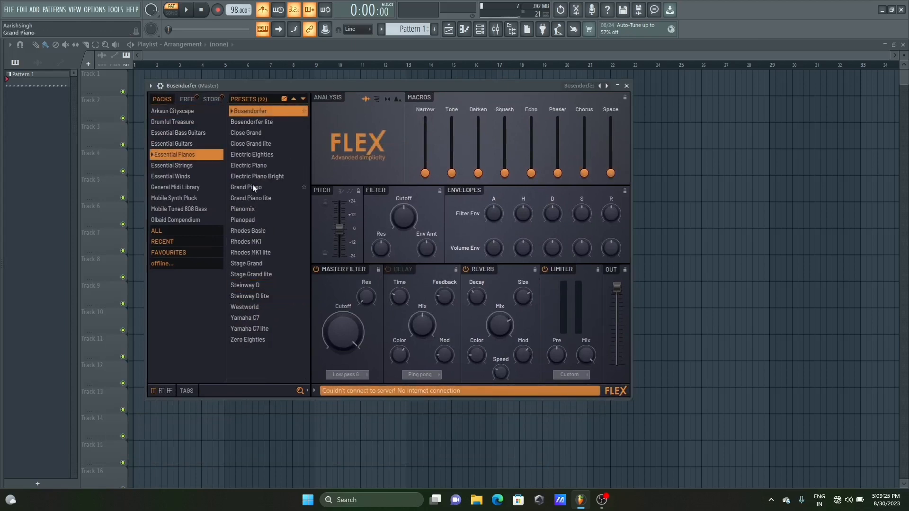
pyautogui.click(265, 242)
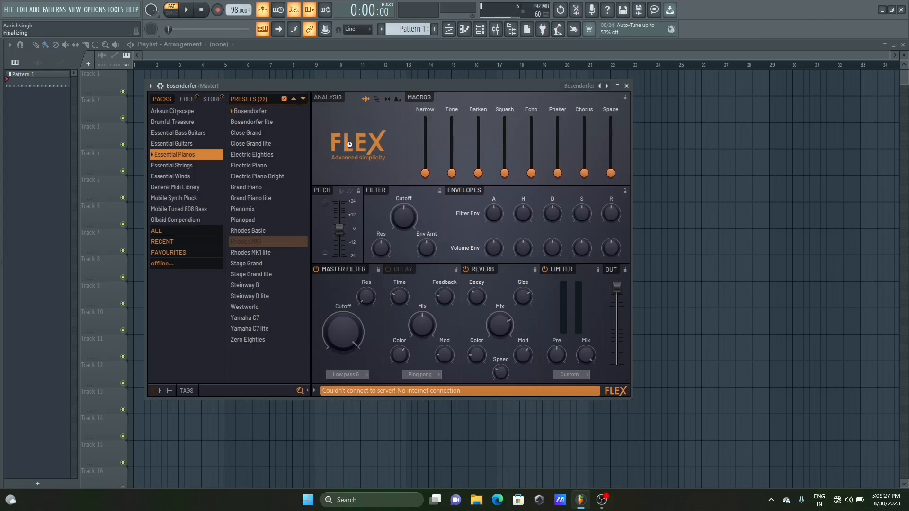
pyautogui.moveTo(390, 86); pyautogui.dragTo(396, 85)
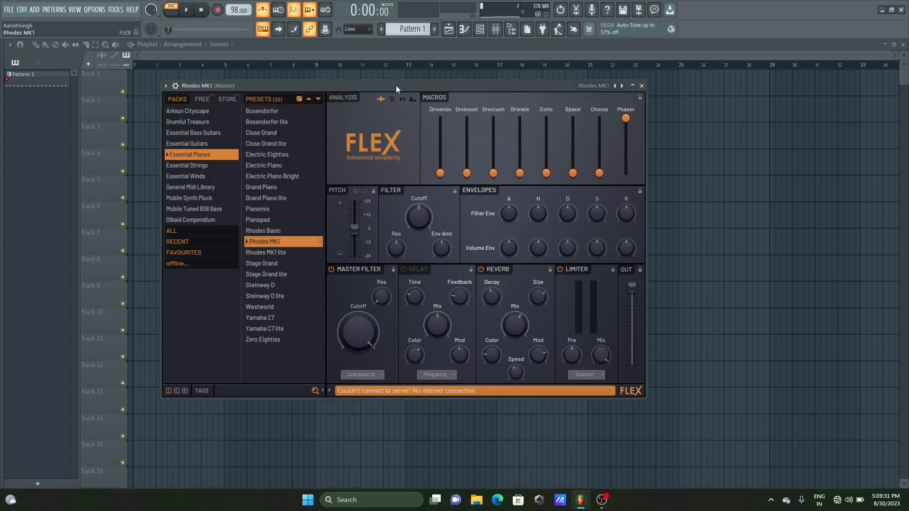
pyautogui.press('b')
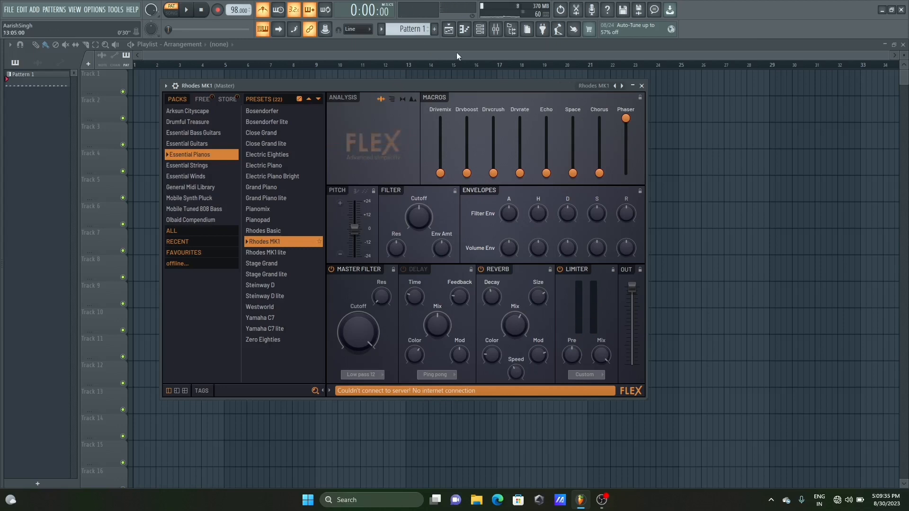
# - Open the Rhodes MK1 channel in the piano roll and snap its notes to the F Major (Ionian) scale
pyautogui.press('F7')
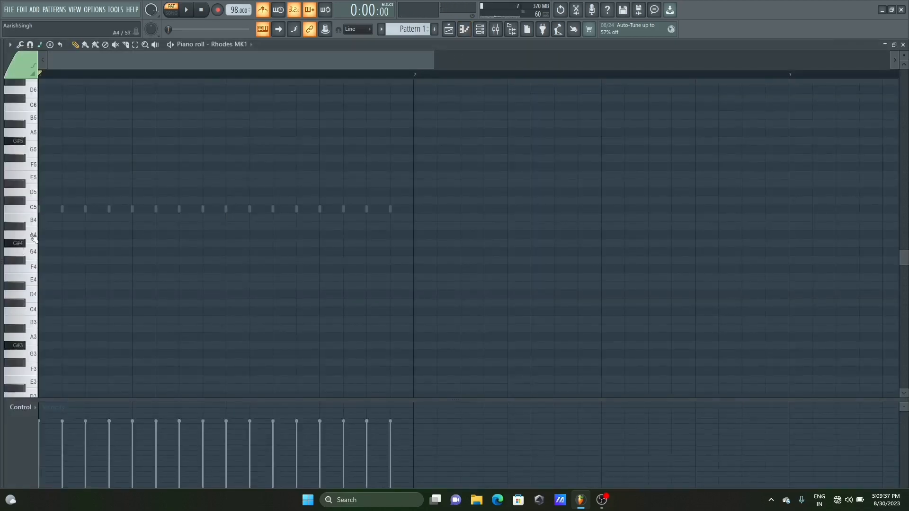
pyautogui.click(41, 45)
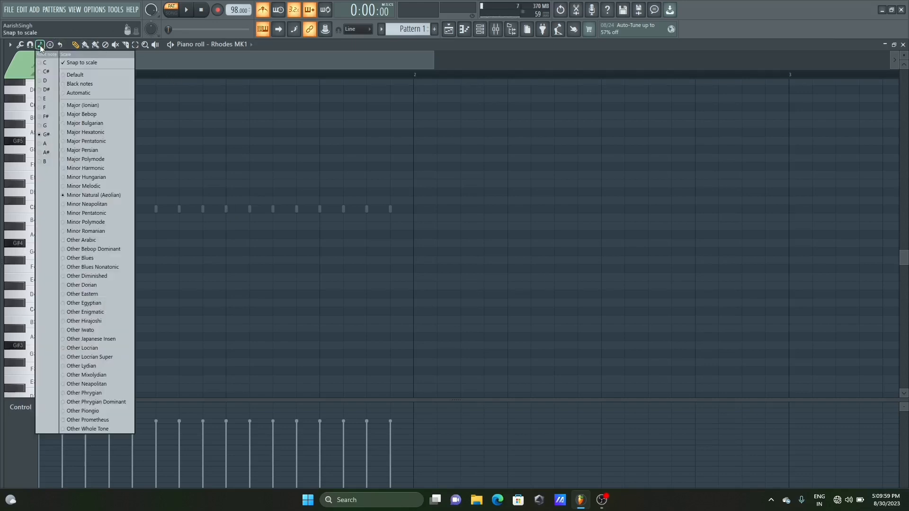
pyautogui.click(47, 106)
pyautogui.click(82, 105)
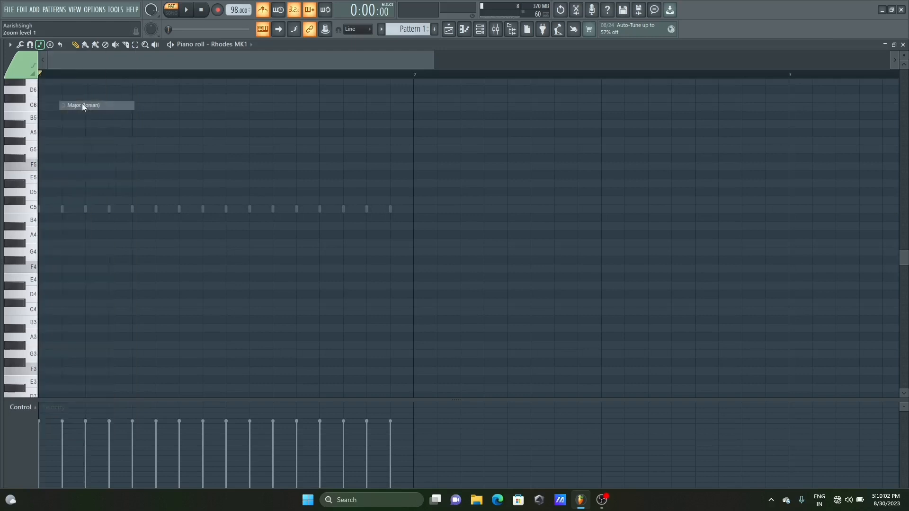
pyautogui.click(41, 45)
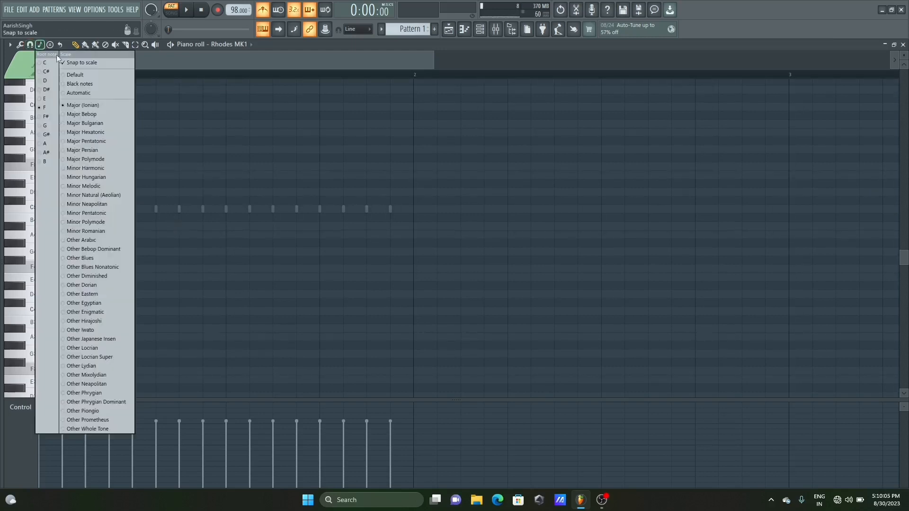
pyautogui.click(75, 105)
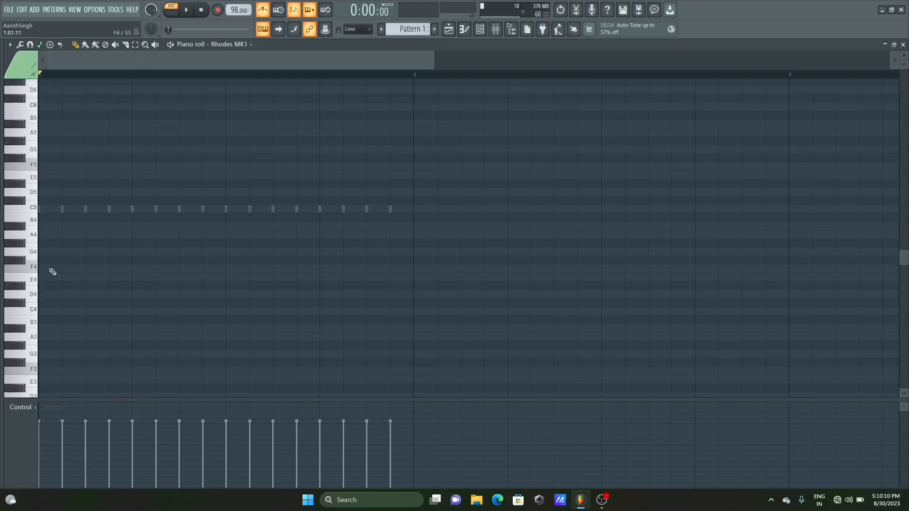
# - Draw an F4, A4 and C5 chord at the start of the first bar and play it back
pyautogui.click(36, 269)
pyautogui.click(40, 269)
pyautogui.click(47, 235)
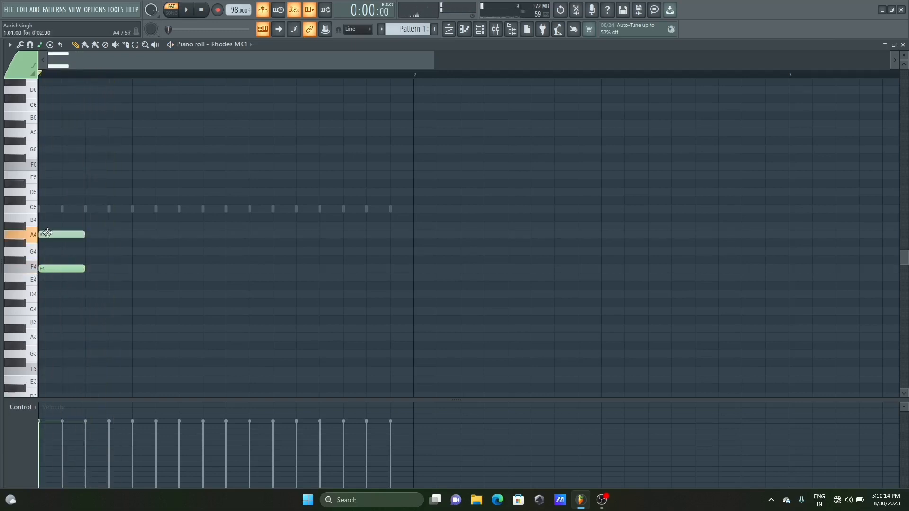
pyautogui.click(47, 209)
pyautogui.press('space')
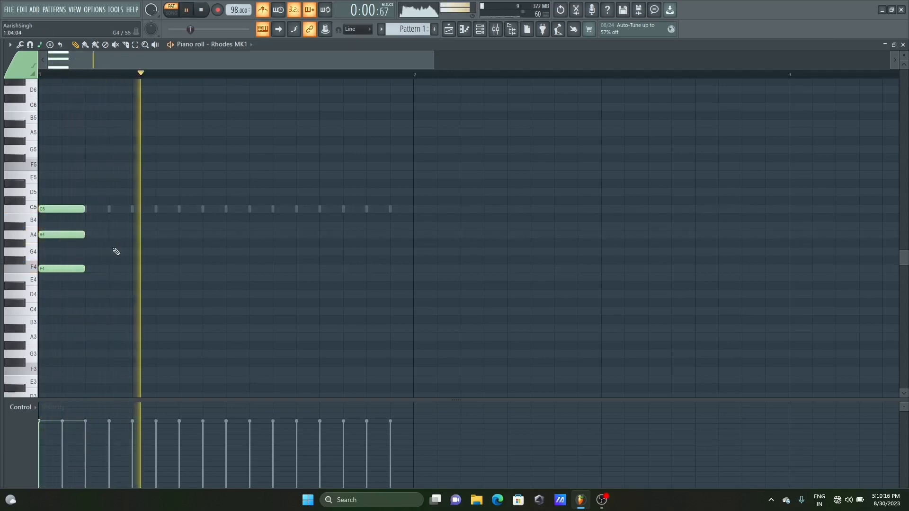
pyautogui.press('space')
# - Lengthen the three chord notes to fill the whole first bar and play back
pyautogui.moveTo(94, 189); pyautogui.dragTo(411, 235)
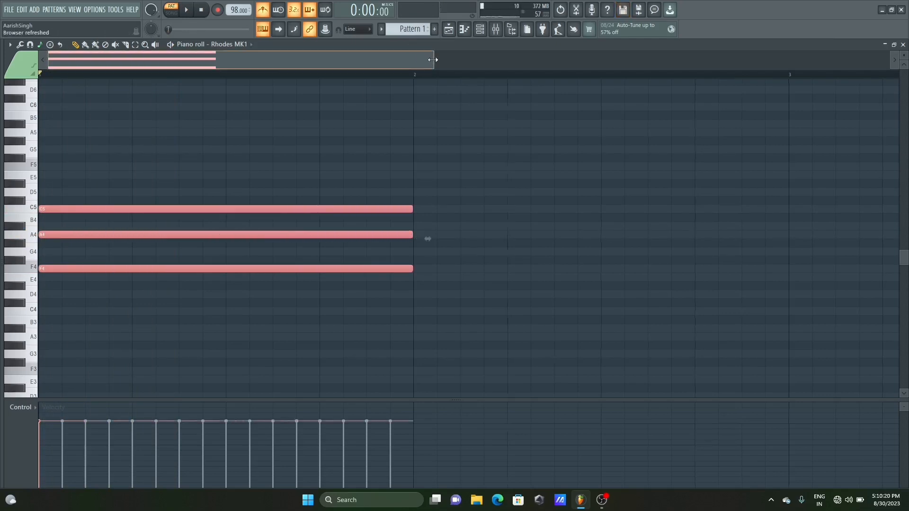
pyautogui.moveTo(433, 59); pyautogui.dragTo(449, 59)
pyautogui.press('space')
pyautogui.scroll(-3, 905, 266)
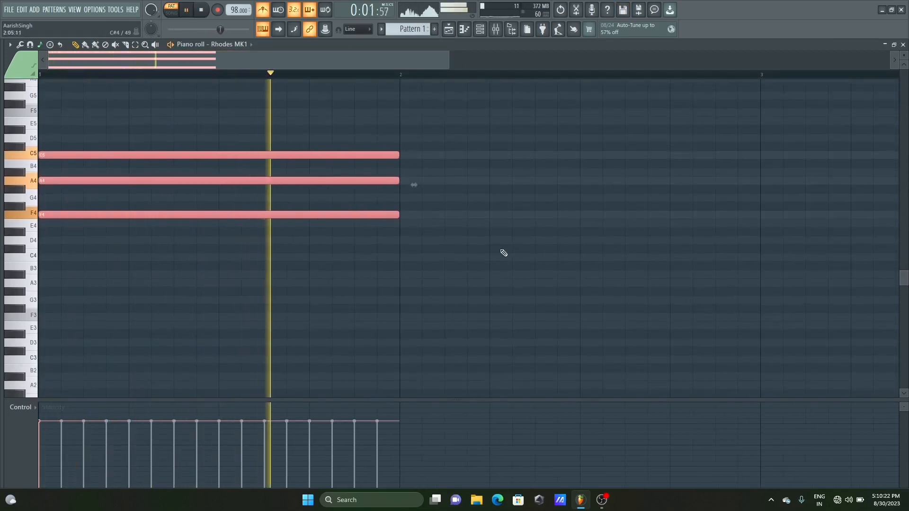
pyautogui.press('space')
# - Try a one-bar E5 note on top of the chord, test an extra F5 note, and play back
pyautogui.click(45, 122)
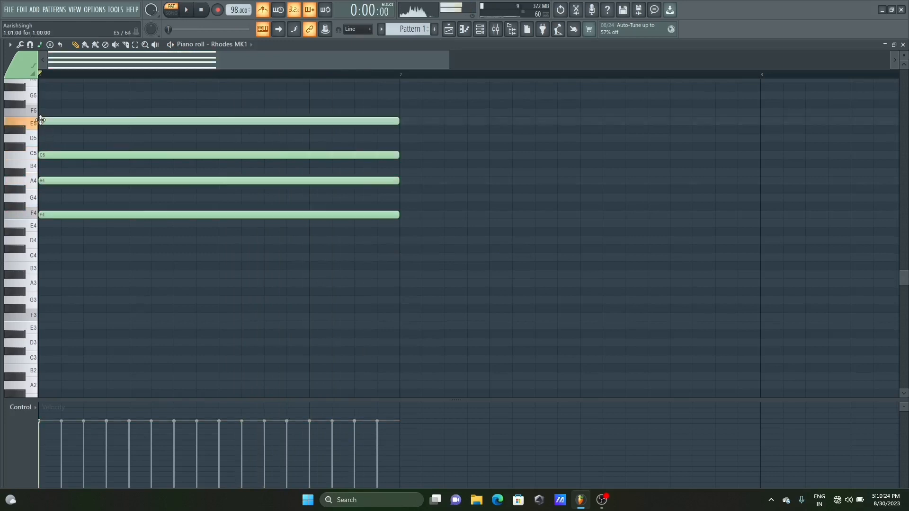
pyautogui.rightClick(118, 118)
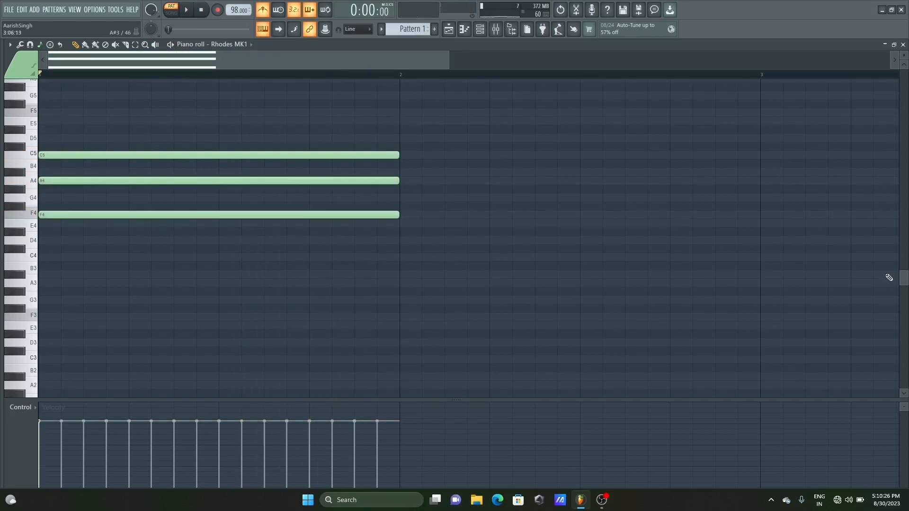
pyautogui.scroll(3, 307, 230)
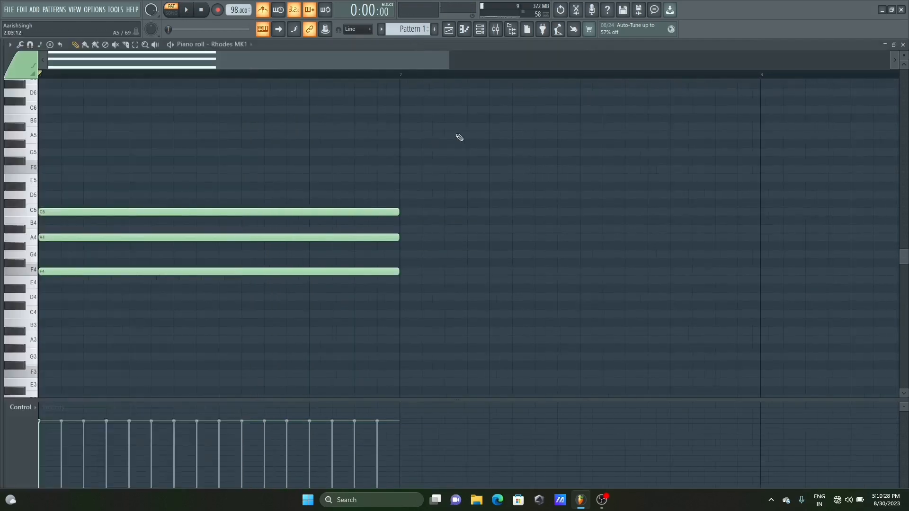
pyautogui.click(52, 179)
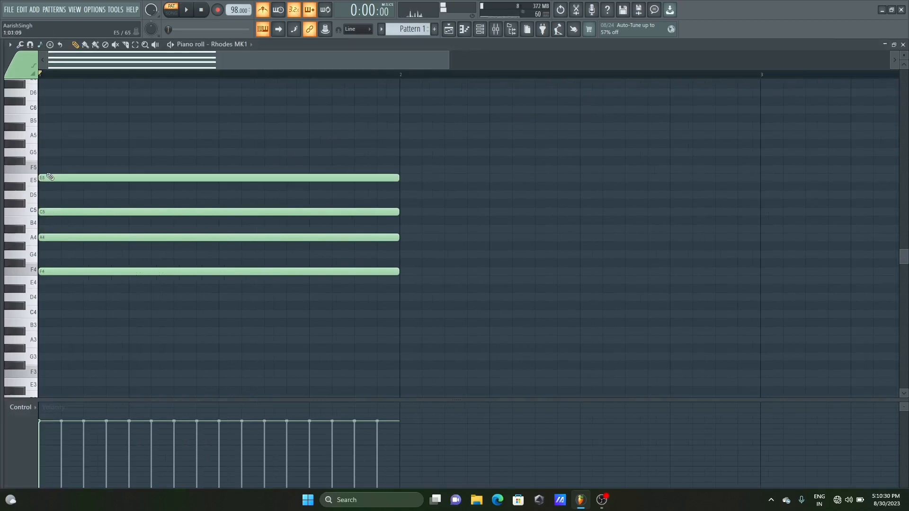
pyautogui.press('space')
pyautogui.click(45, 170)
pyautogui.rightClick(71, 170)
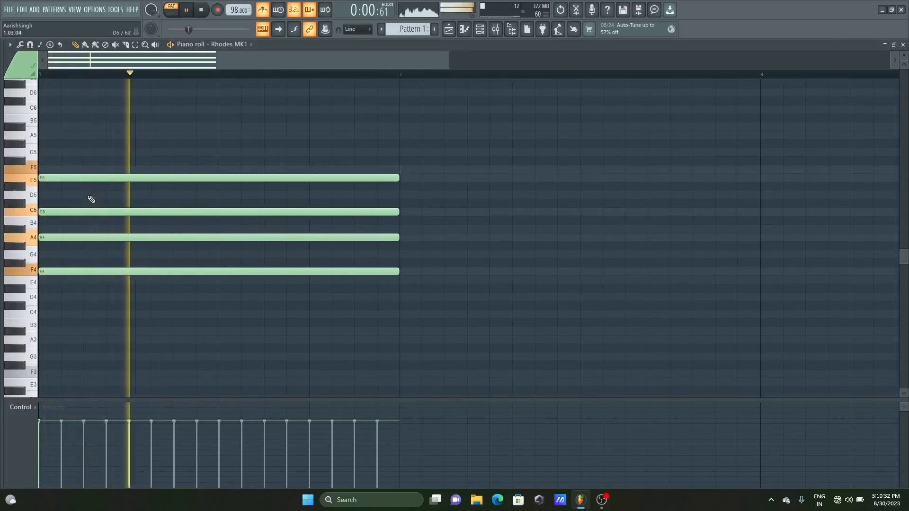
pyautogui.press('space')
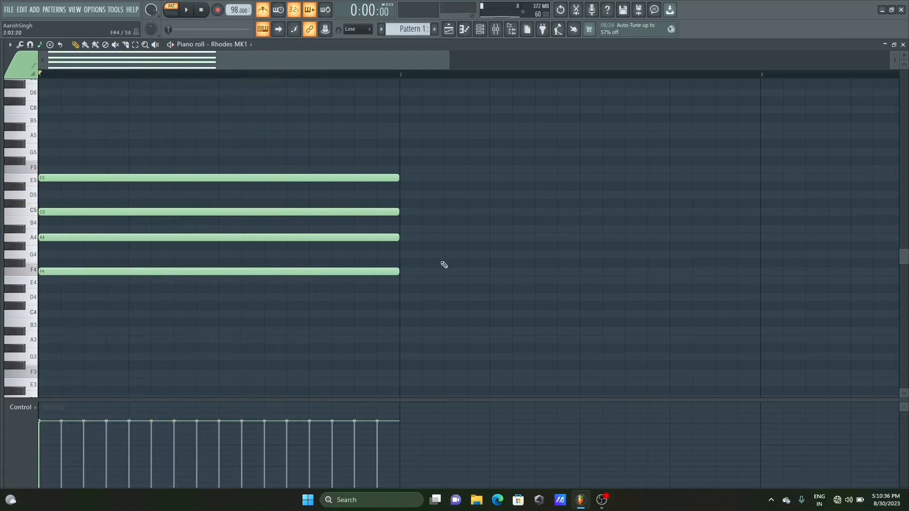
# - Copy the F4 note one octave down to F3 as the bass note and play back
pyautogui.click(146, 271)
pyautogui.moveTo(124, 274); pyautogui.dragTo(120, 378)
pyautogui.press('space')
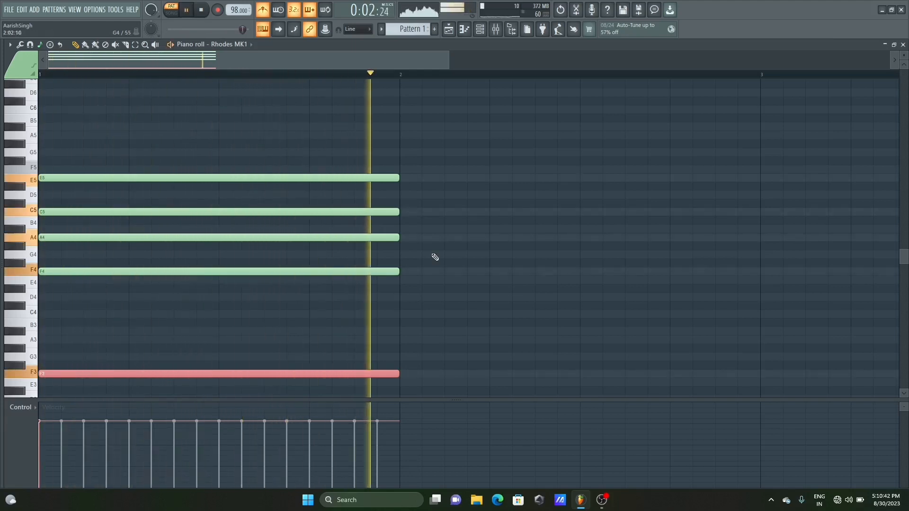
pyautogui.press('space')
# - Duplicate the complete five-note chord from the first bar into the second bar
pyautogui.moveTo(457, 150); pyautogui.dragTo(64, 386)
pyautogui.hotkey('ctrl', 'b')
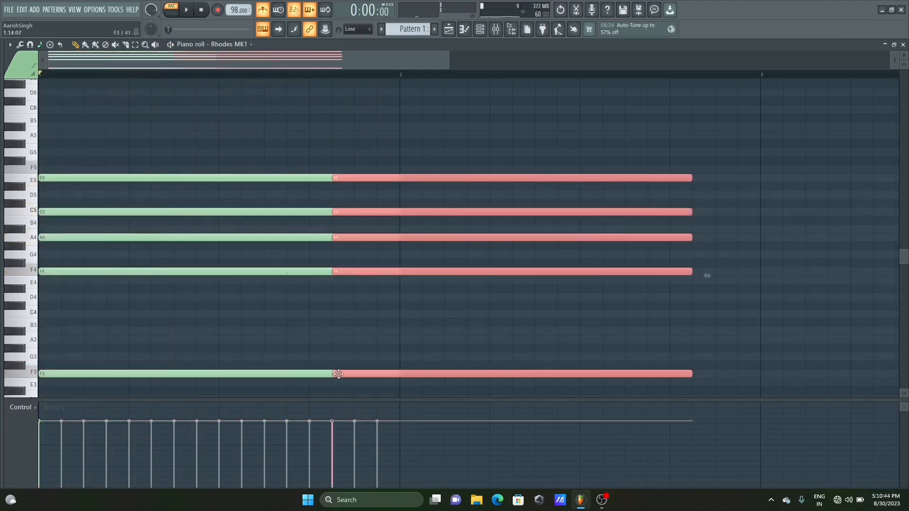
pyautogui.scroll(-2, 403, 66)
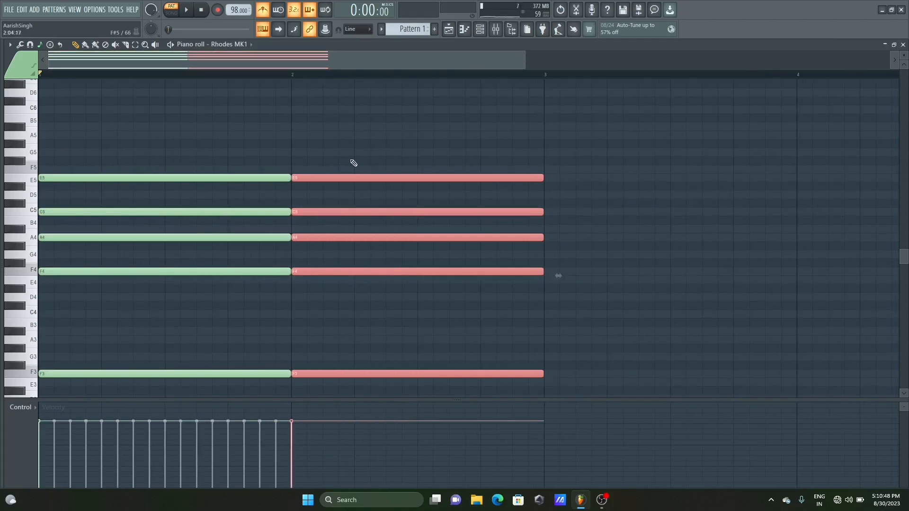
# - Delete all chord notes in both bars except the first bar's F3 note and play back
pyautogui.rightClick(215, 271)
pyautogui.rightClick(214, 238)
pyautogui.rightClick(214, 211)
pyautogui.rightClick(214, 177)
pyautogui.rightClick(331, 178)
pyautogui.rightClick(346, 211)
pyautogui.rightClick(336, 272)
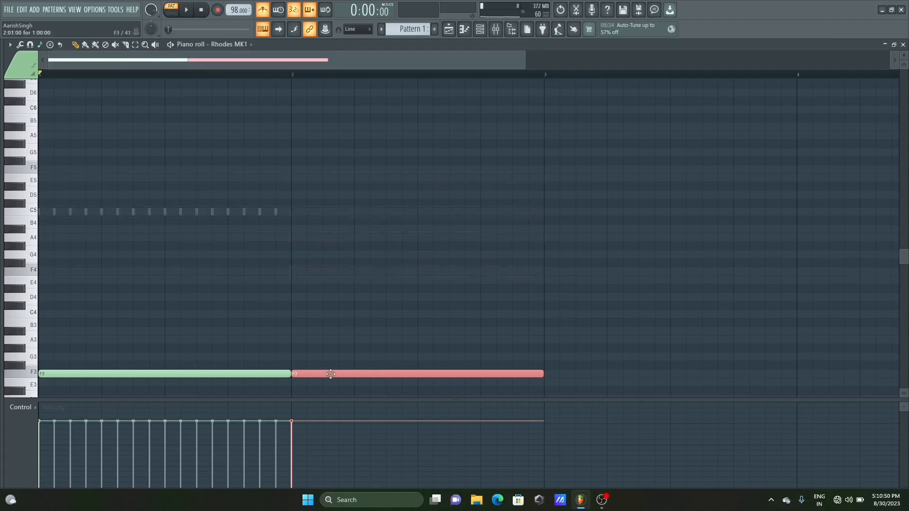
pyautogui.rightClick(324, 374)
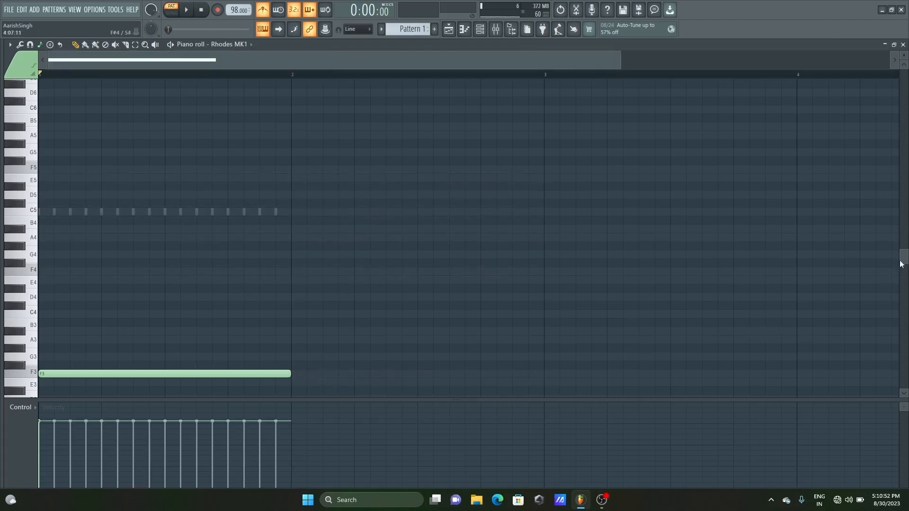
pyautogui.moveTo(901, 264); pyautogui.dragTo(902, 279)
pyautogui.press('space')
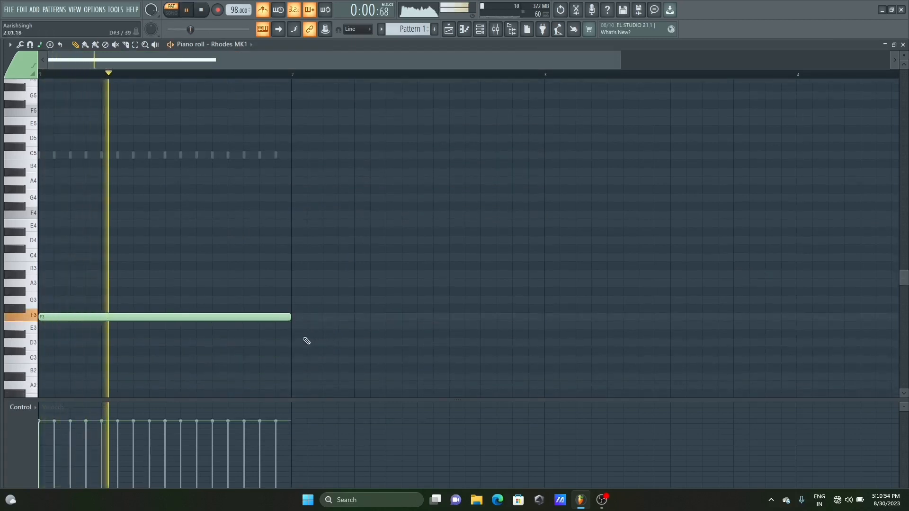
# - Extend the bass line with one-bar notes D3 in bar 2, F3 in bar 3 and C3 in bar 4 while playing back
pyautogui.click(296, 342)
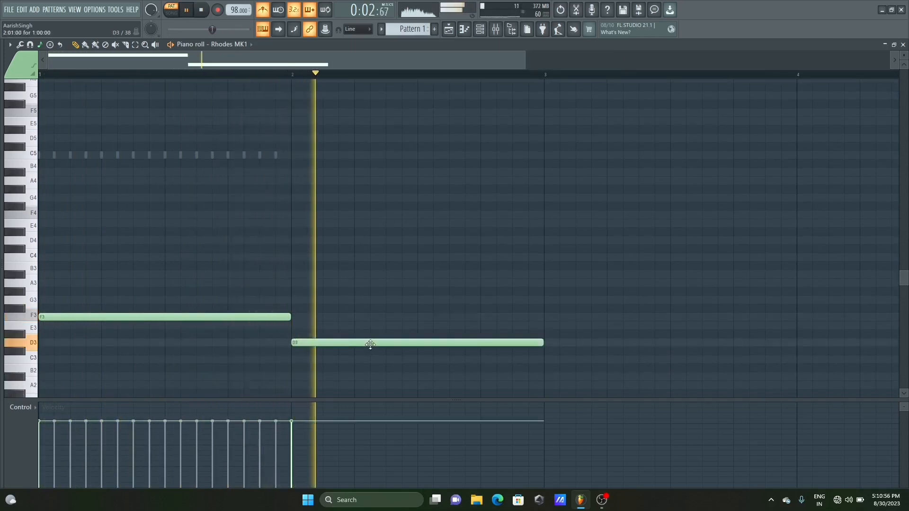
pyautogui.click(548, 360)
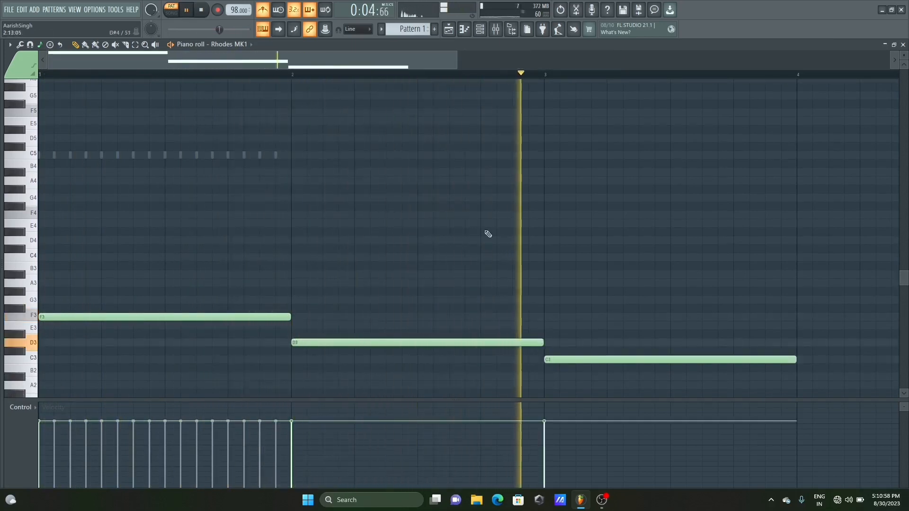
pyautogui.scroll(-2, 462, 71)
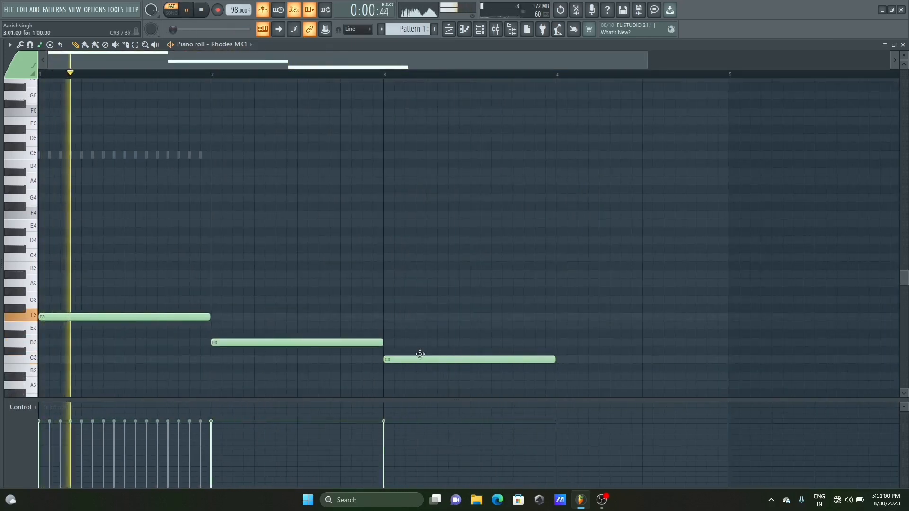
pyautogui.moveTo(420, 355); pyautogui.dragTo(420, 318)
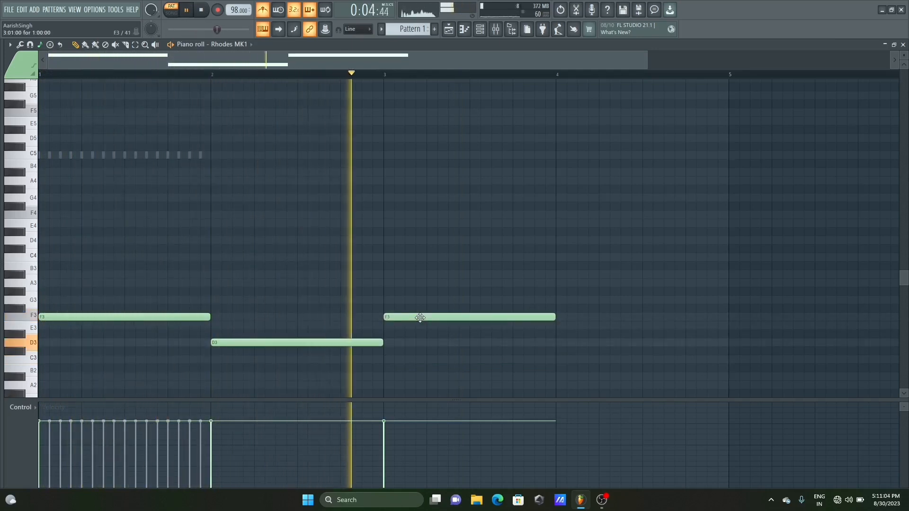
pyautogui.click(560, 360)
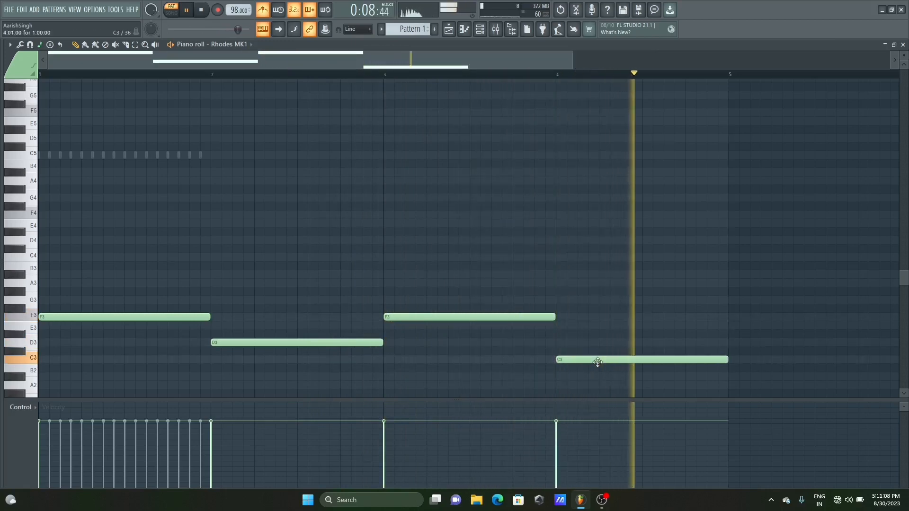
pyautogui.press('space')
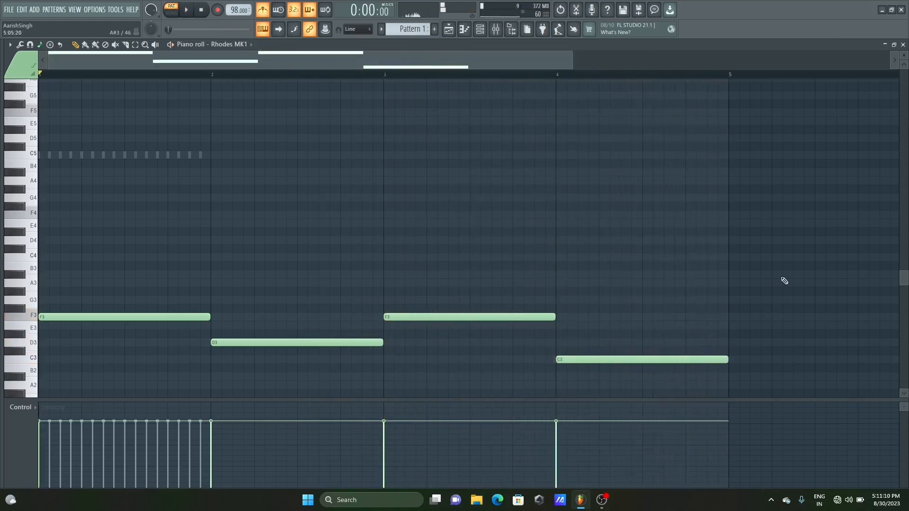
# - Copy the four bass notes one octave up, and copy that upper row a fifth higher to C5, A4, C5 and G4
pyautogui.moveTo(782, 277); pyautogui.dragTo(176, 372)
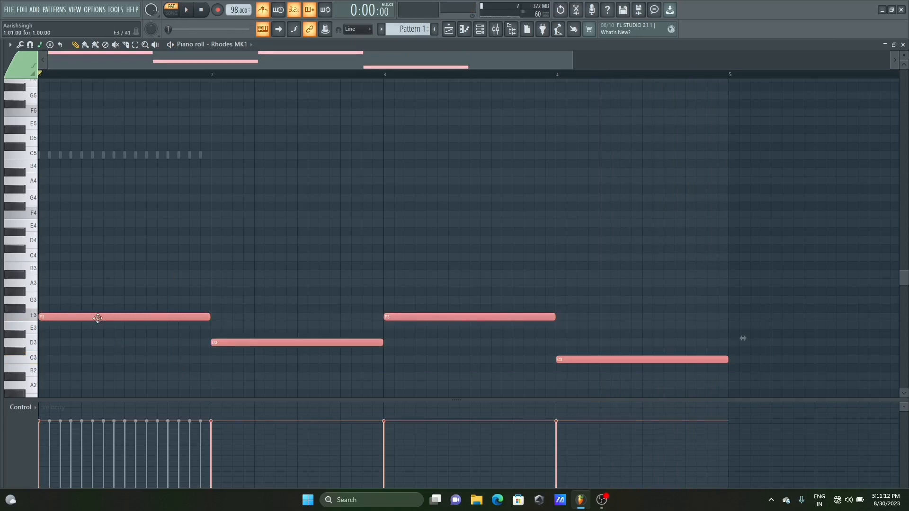
pyautogui.moveTo(96, 317); pyautogui.dragTo(80, 213)
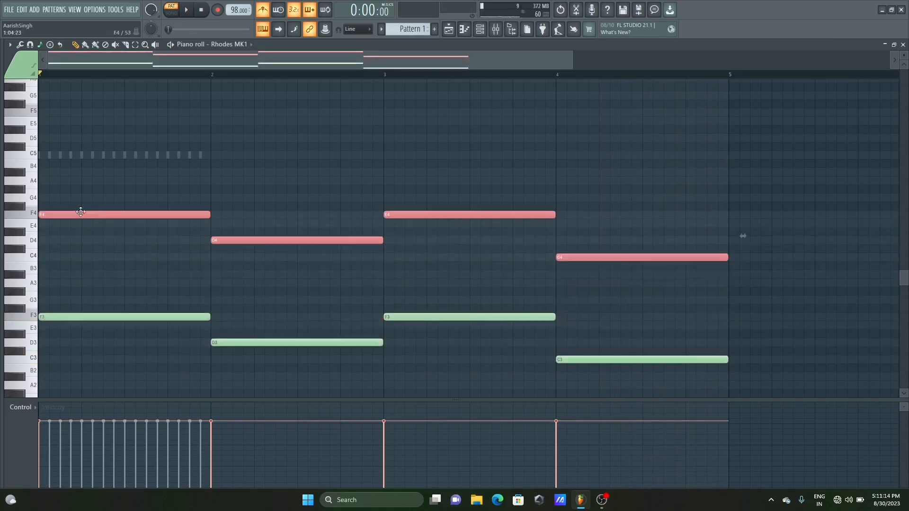
pyautogui.moveTo(906, 279); pyautogui.dragTo(906, 268)
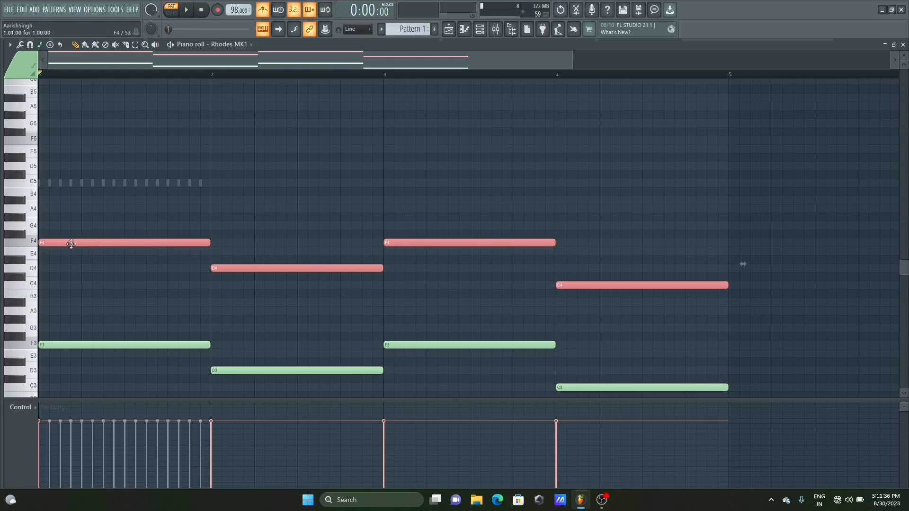
pyautogui.moveTo(71, 243); pyautogui.dragTo(61, 162)
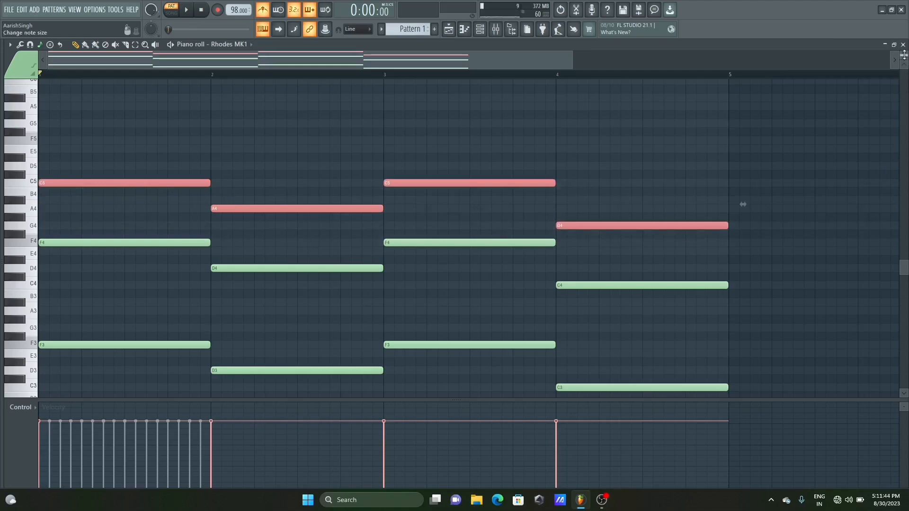
# - Add the one-bar chord thirds A4, F4, A4 and E4 in bars 1 to 4 and play back briefly
pyautogui.scroll(1, 904, 56)
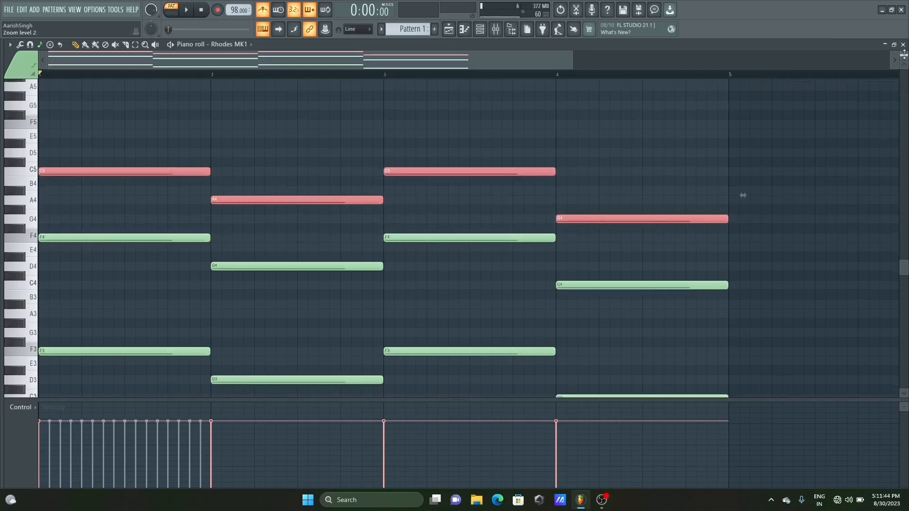
pyautogui.click(44, 200)
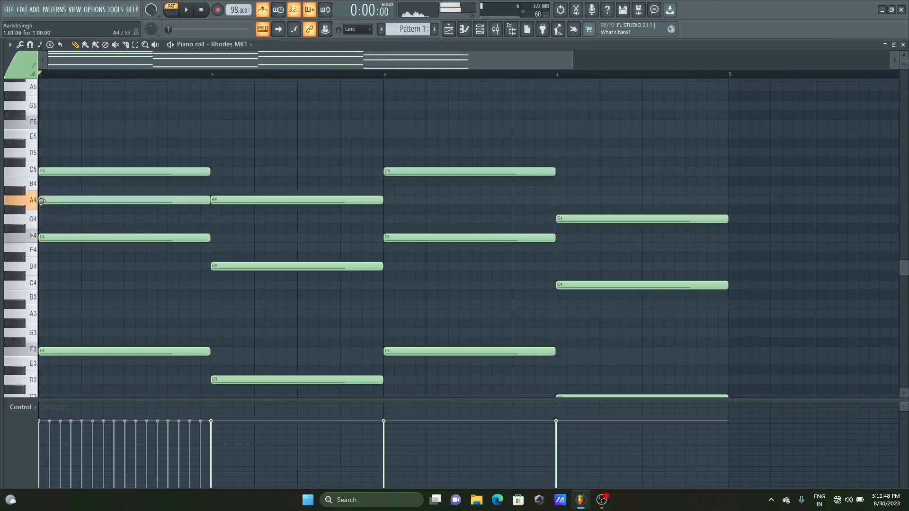
pyautogui.click(220, 237)
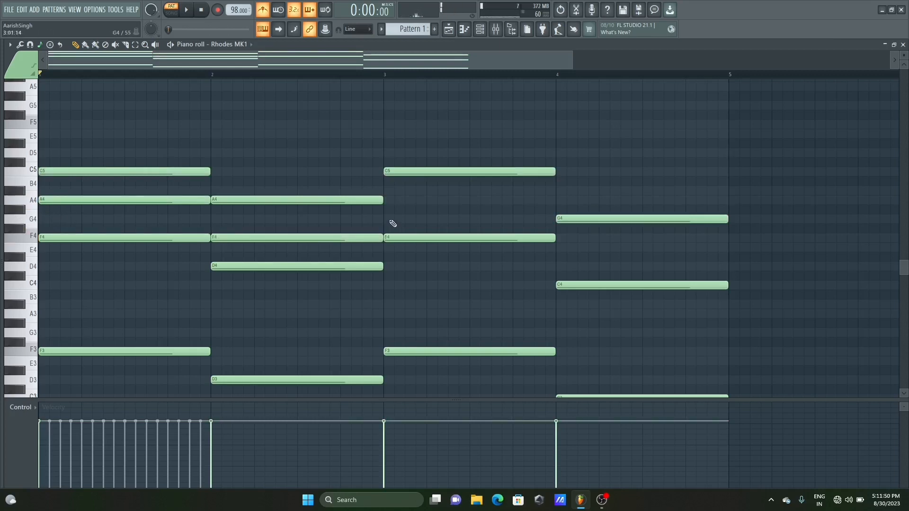
pyautogui.click(388, 201)
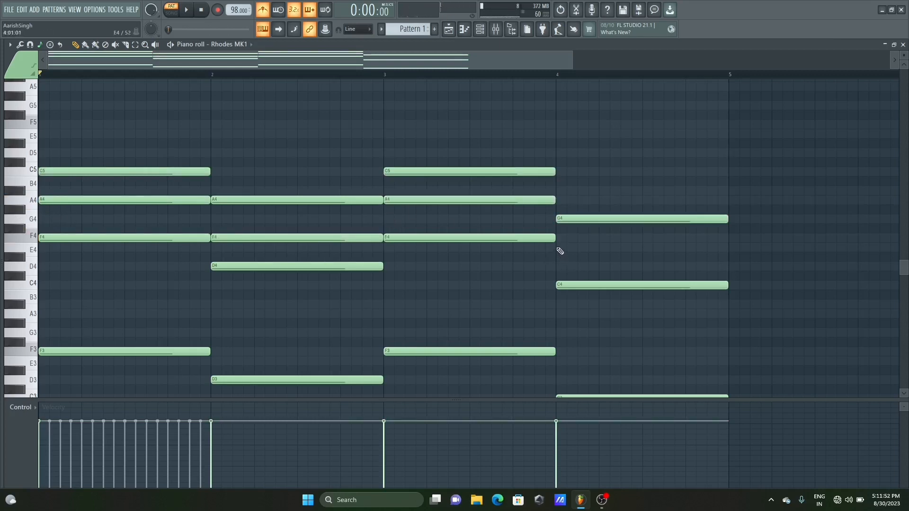
pyautogui.click(560, 247)
pyautogui.press('space')
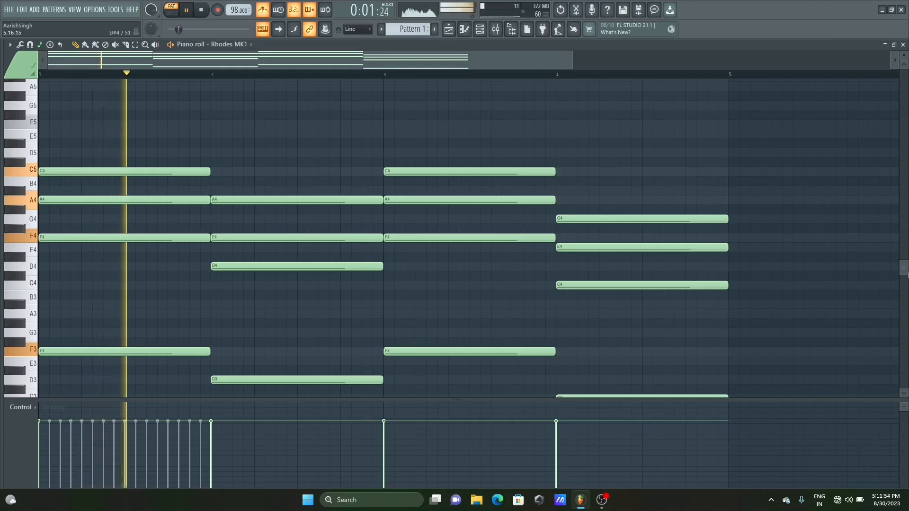
pyautogui.scroll(-1, 758, 235)
pyautogui.press('space')
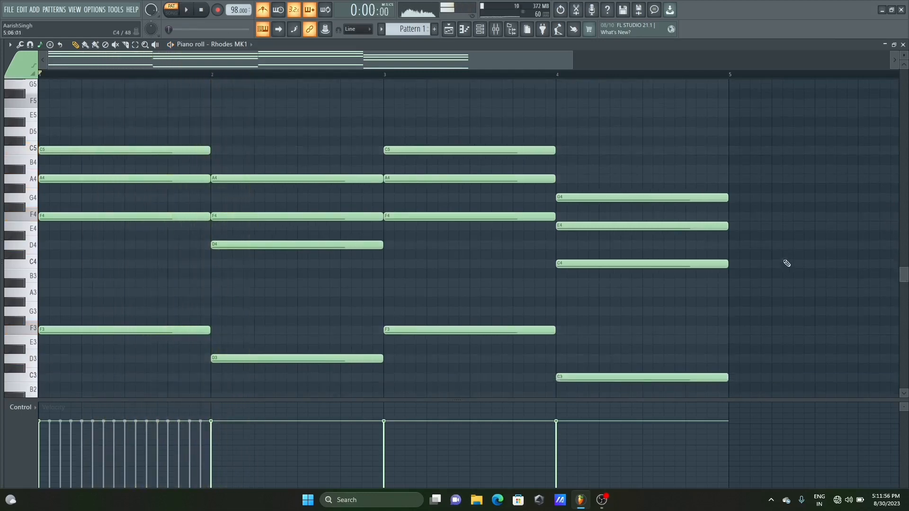
# - Add one-bar top notes E5, D5, E5 and C5 to the chords in bars 1 to 4 and play back
pyautogui.moveTo(904, 280); pyautogui.dragTo(904, 263)
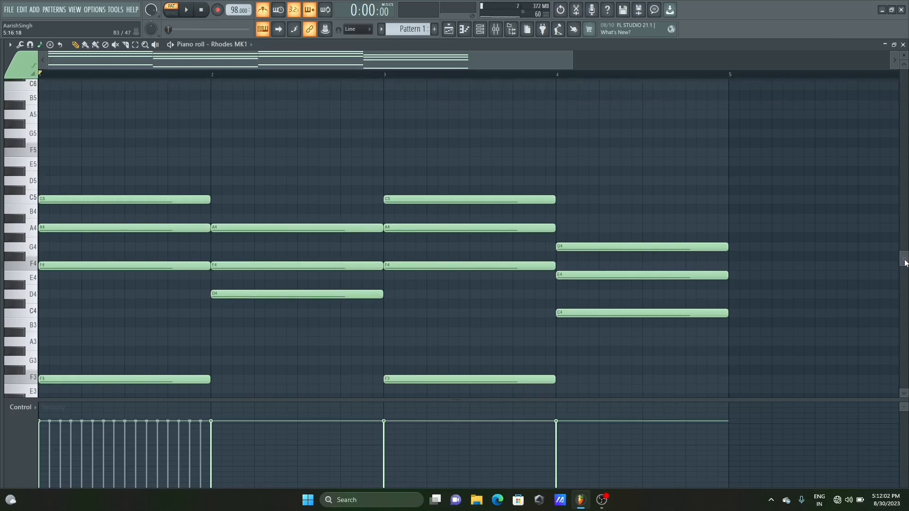
pyautogui.click(60, 164)
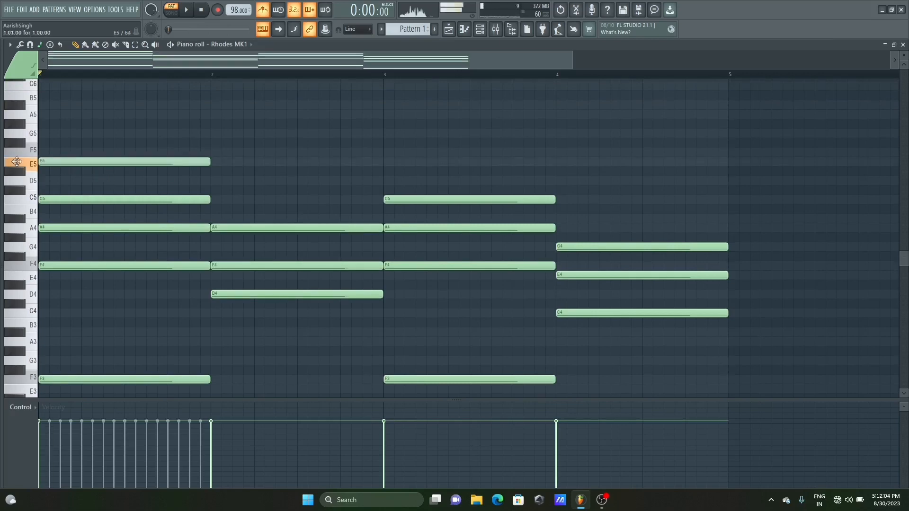
pyautogui.click(165, 162)
pyautogui.press('space')
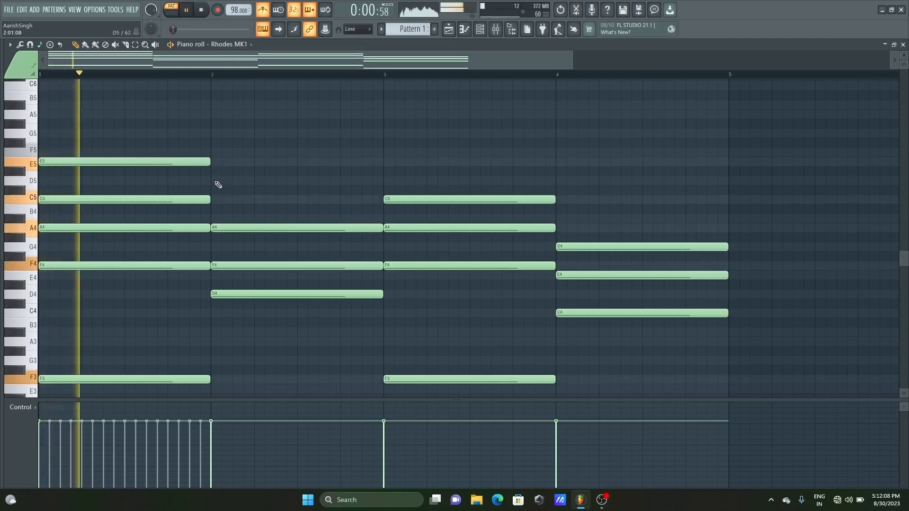
pyautogui.click(212, 180)
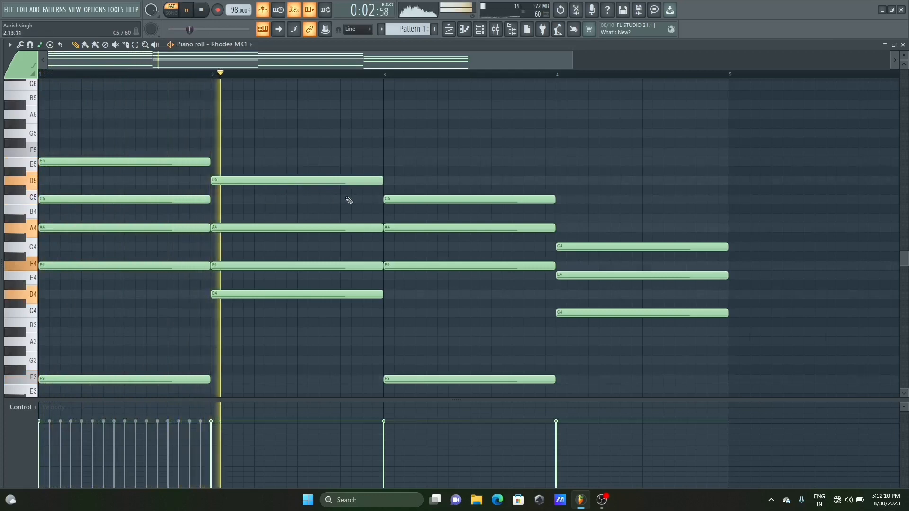
pyautogui.click(382, 161)
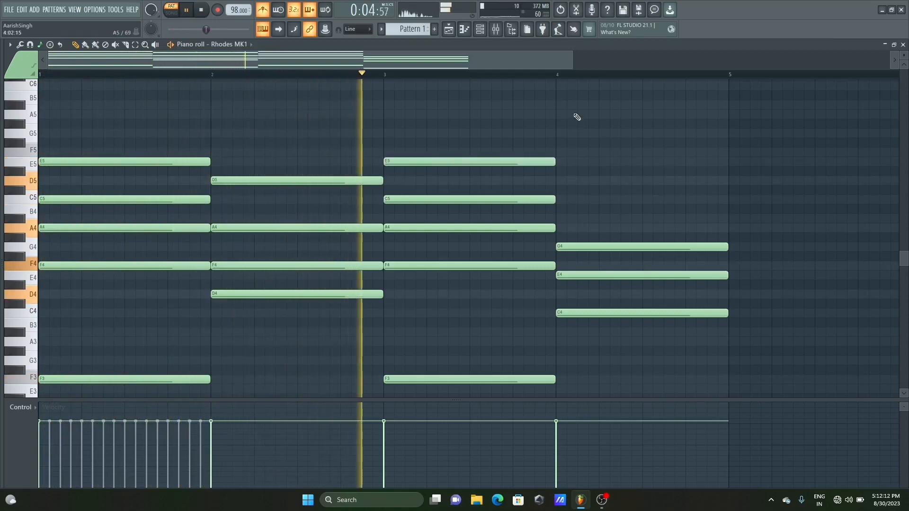
pyautogui.keyDown('ctrl'); pyautogui.scroll(-1, 613, 126); pyautogui.keyUp('ctrl')
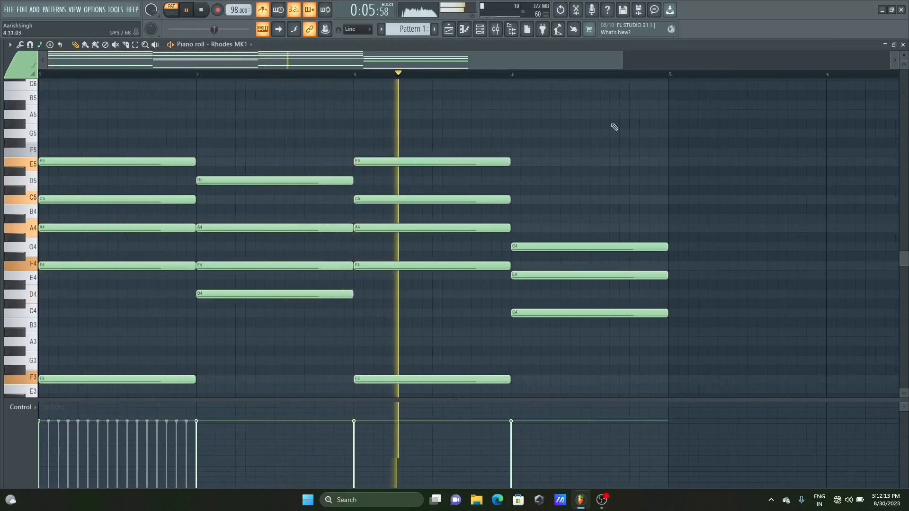
pyautogui.click(521, 200)
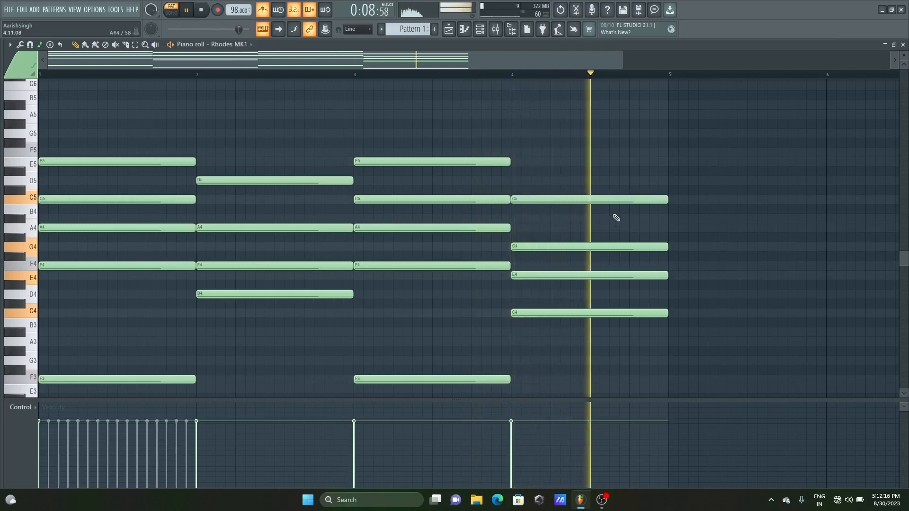
pyautogui.press('space')
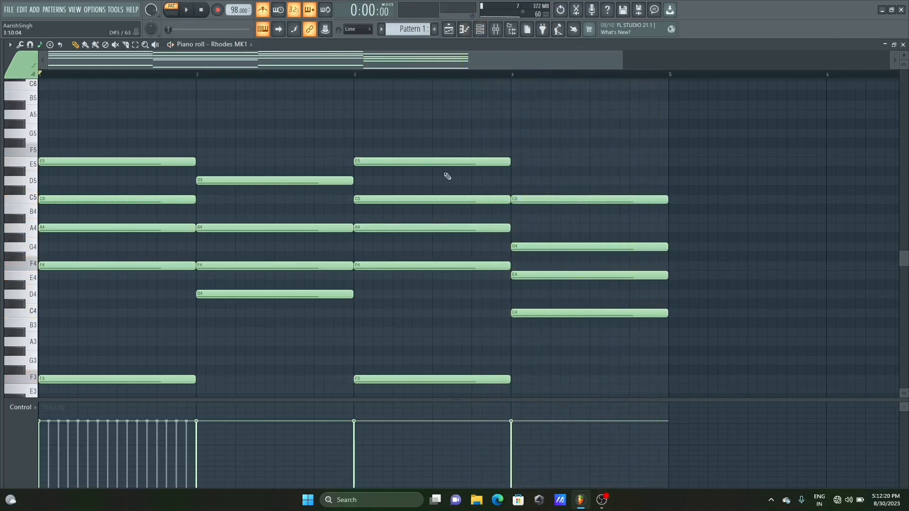
# - Strum all the chords with the Strumizer in alternate direction, adjusting the velocity strength and previewing before accepting
pyautogui.hotkey('alt', 's')
pyautogui.moveTo(424, 262); pyautogui.dragTo(420, 257)
pyautogui.press('space')
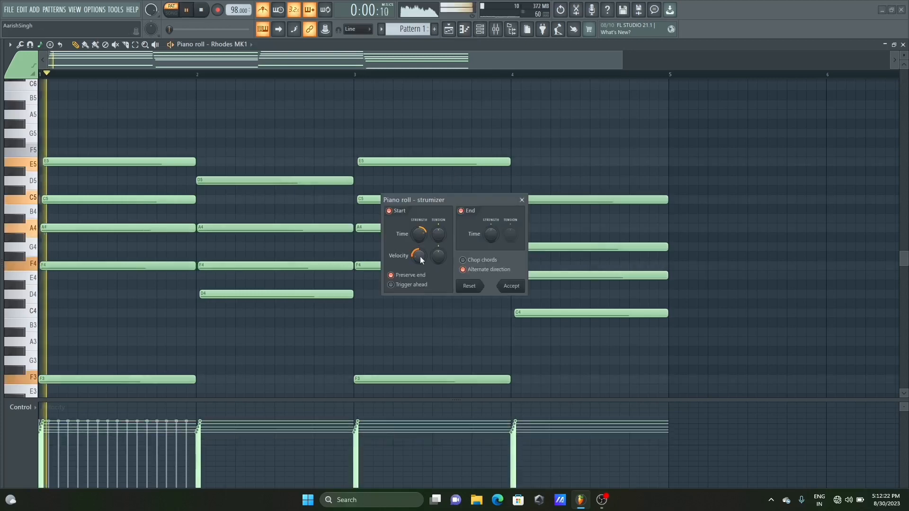
pyautogui.click(512, 285)
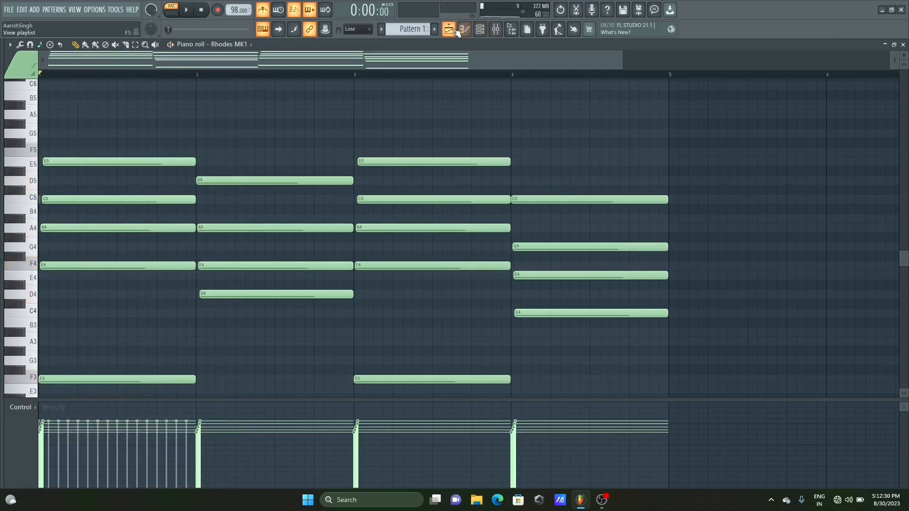
pyautogui.click(480, 30)
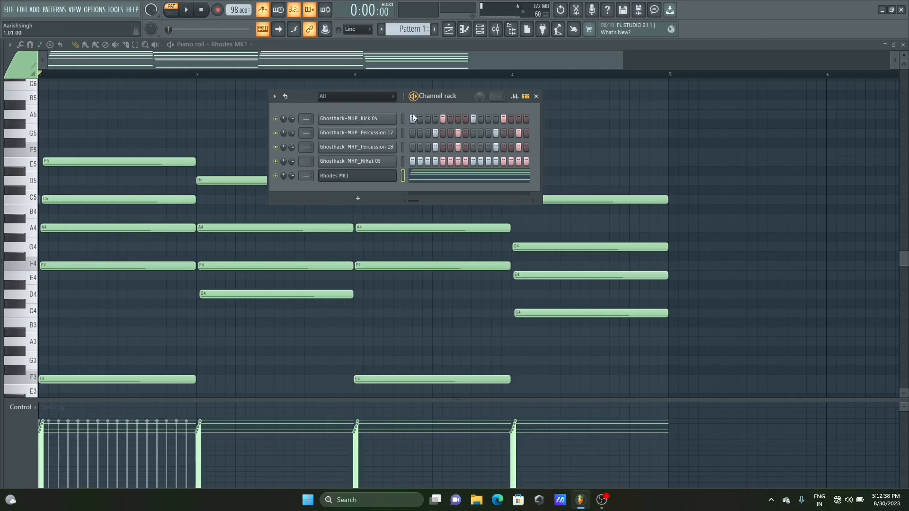
pyautogui.click(252, 64)
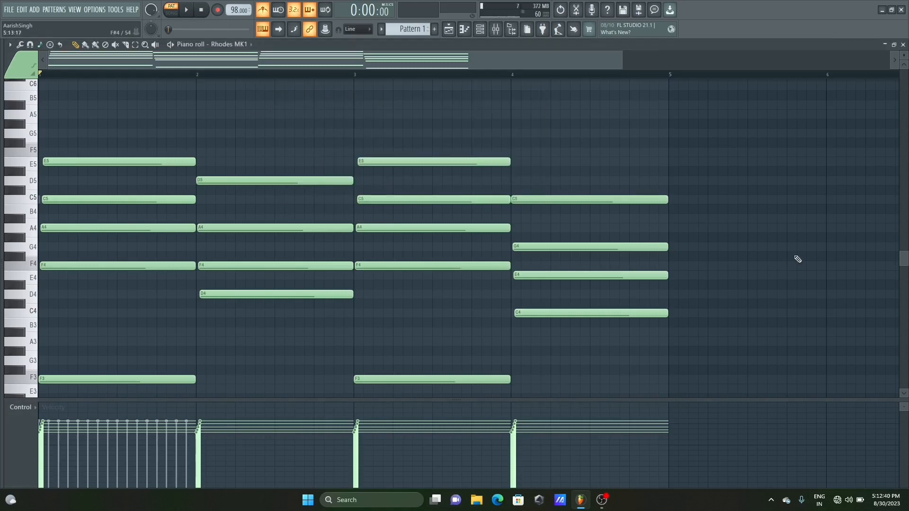
pyautogui.scroll(3, 903, 259)
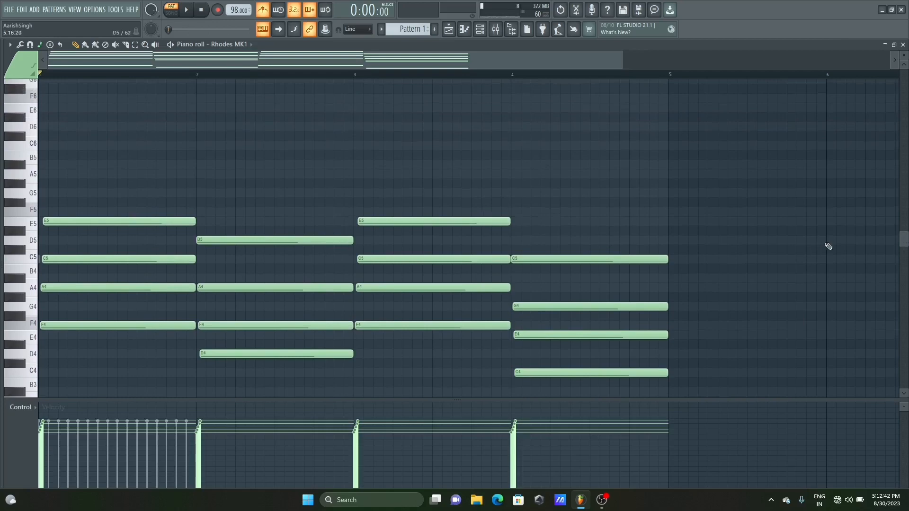
pyautogui.moveTo(904, 241); pyautogui.dragTo(905, 226)
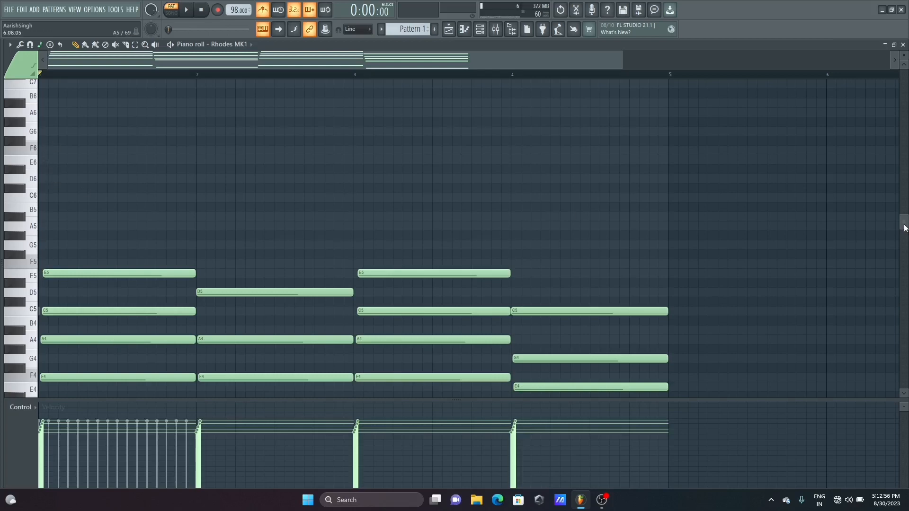
pyautogui.moveTo(904, 228); pyautogui.dragTo(904, 263)
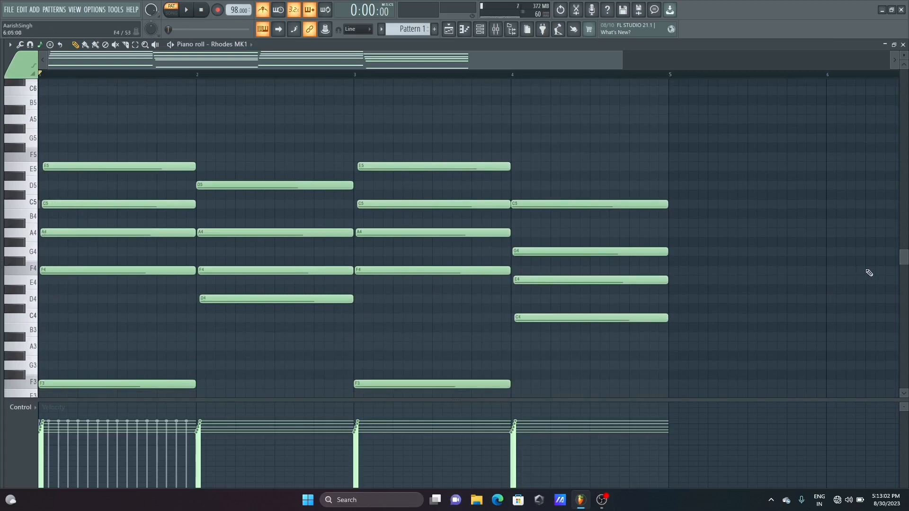
pyautogui.moveTo(905, 261); pyautogui.dragTo(906, 212)
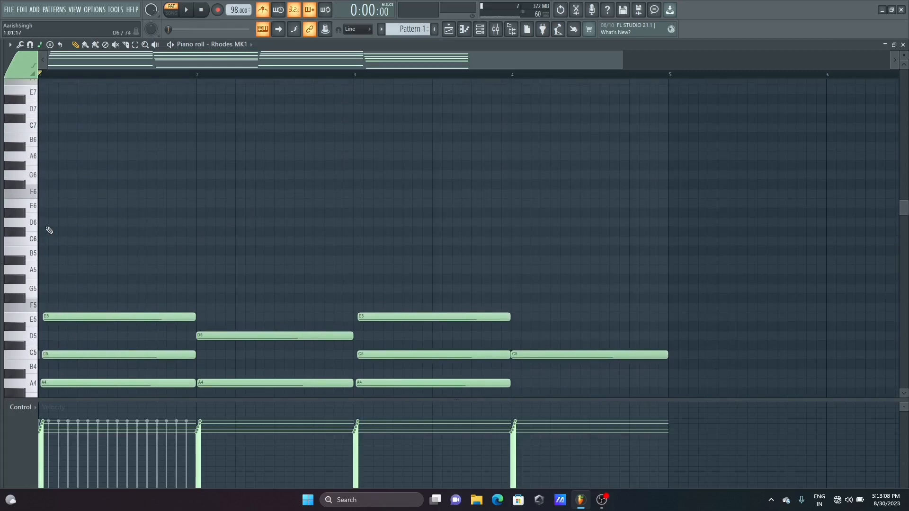
pyautogui.click(44, 195)
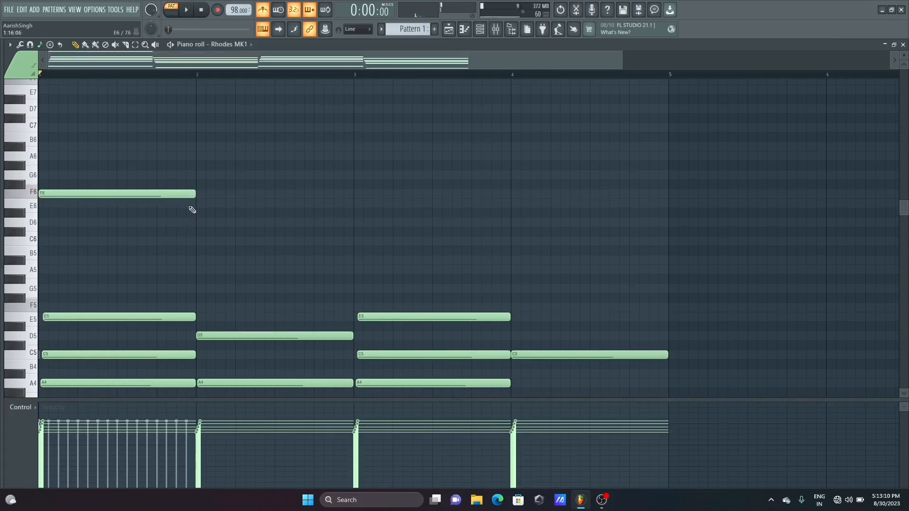
pyautogui.moveTo(194, 193); pyautogui.dragTo(23, 194)
pyautogui.press('space')
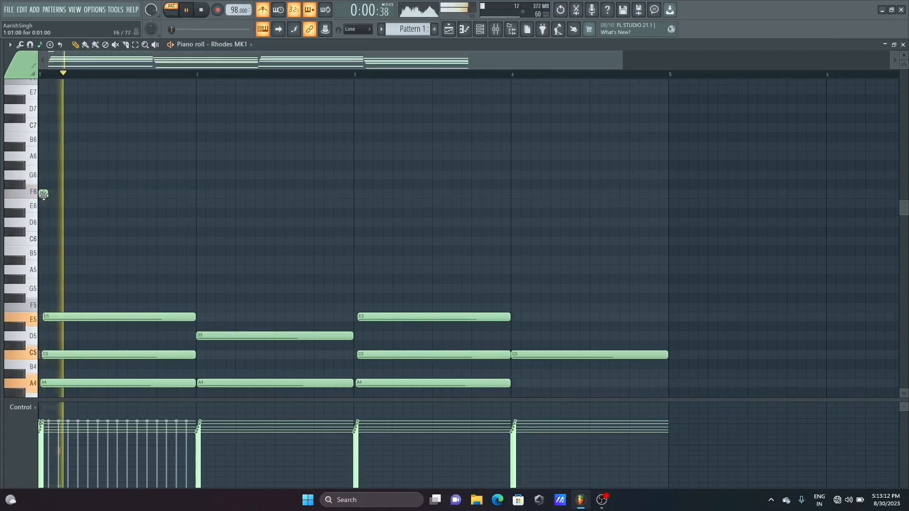
pyautogui.press('space')
pyautogui.click(52, 175)
pyautogui.click(63, 156)
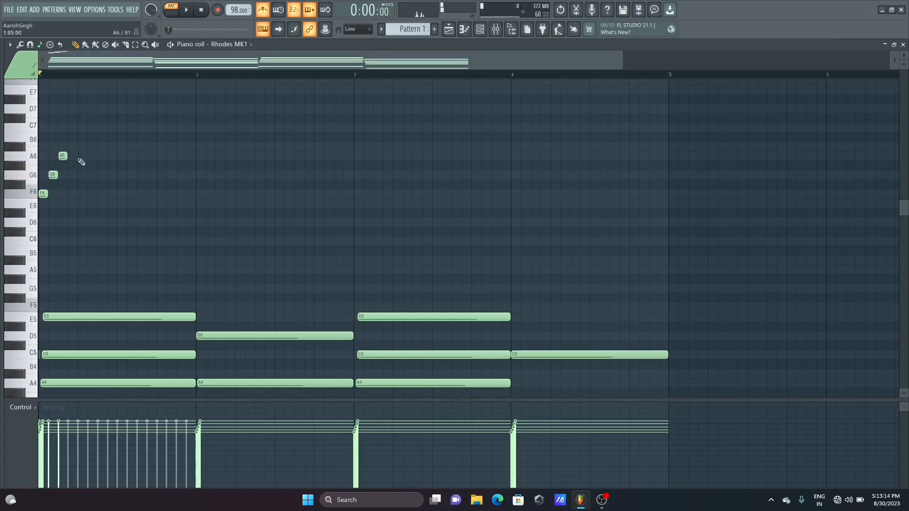
pyautogui.click(72, 146)
pyautogui.press('space')
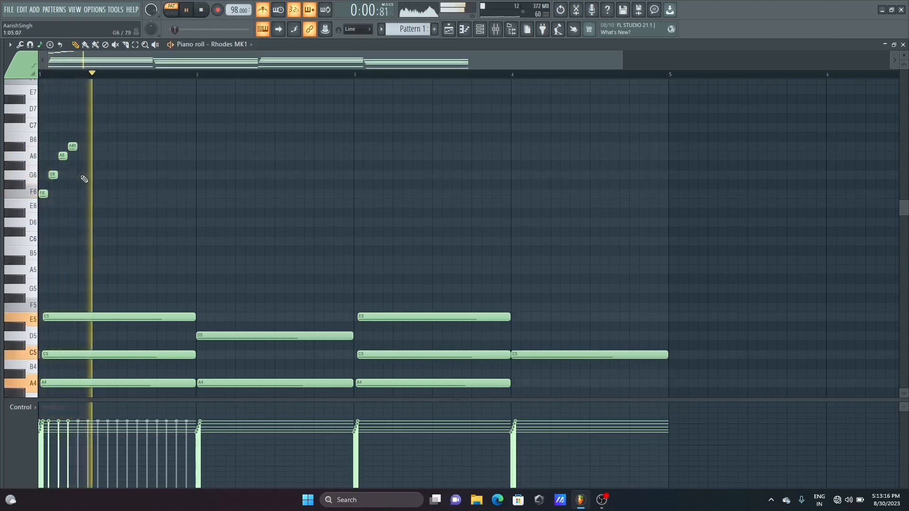
pyautogui.press('space')
pyautogui.press('space')
pyautogui.press('space')
pyautogui.rightClick(53, 176)
pyautogui.press('space')
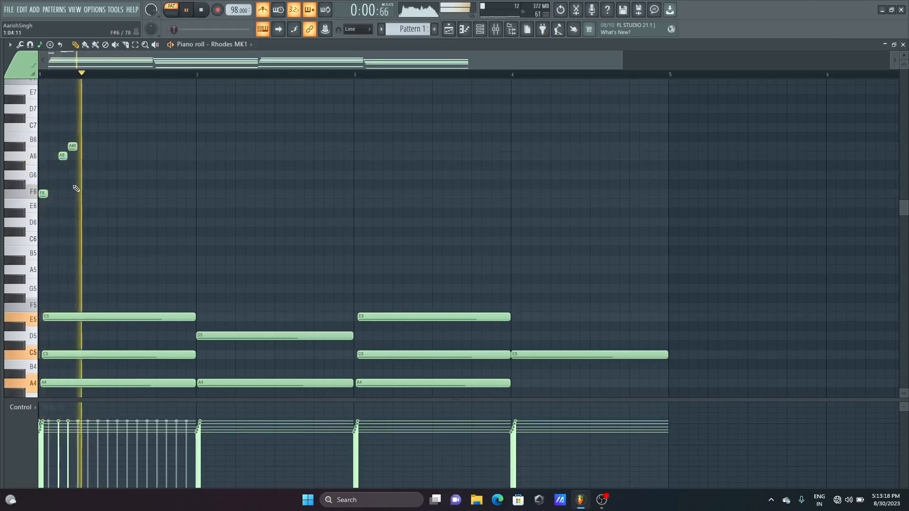
pyautogui.press('space')
pyautogui.press('space')
pyautogui.rightClick(72, 146)
pyautogui.rightClick(62, 156)
pyautogui.rightClick(43, 193)
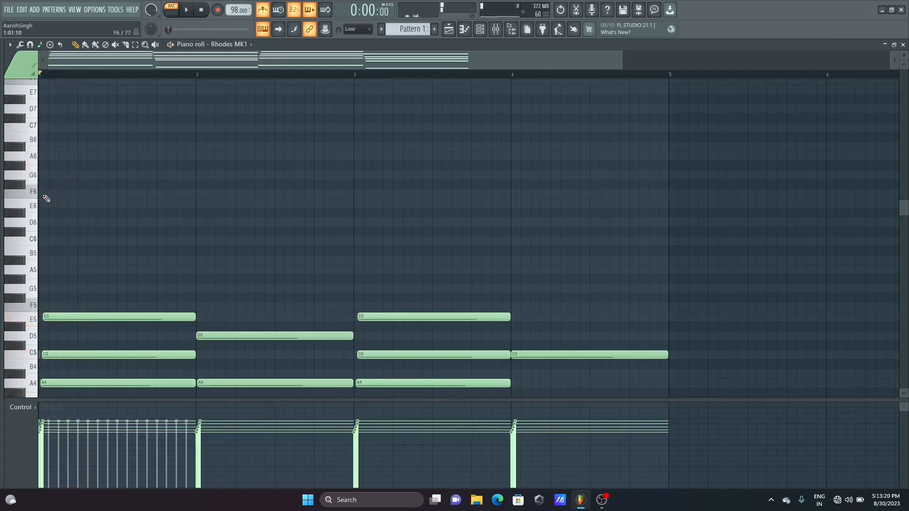
# - Play back the chords and begin the melody with short F6 notes on steps 1 and 4 of bar 1
pyautogui.scroll(-2, 904, 208)
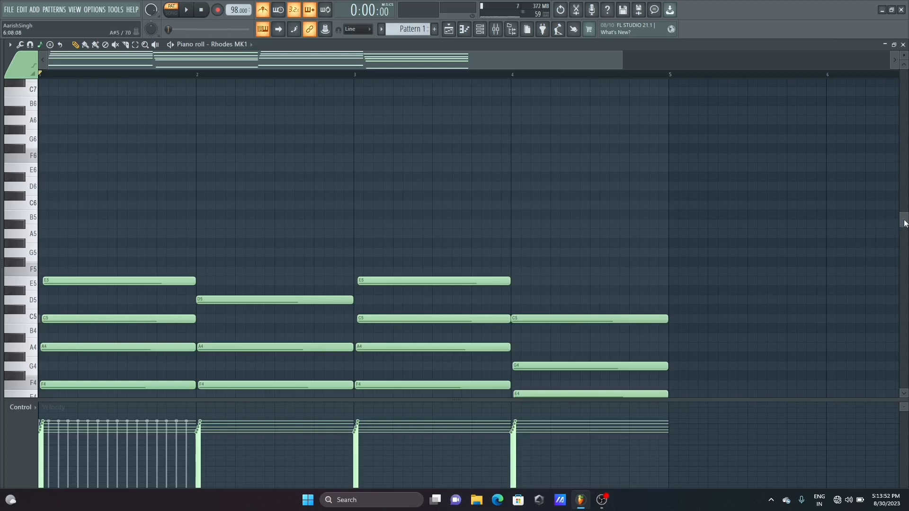
pyautogui.scroll(-1, 906, 223)
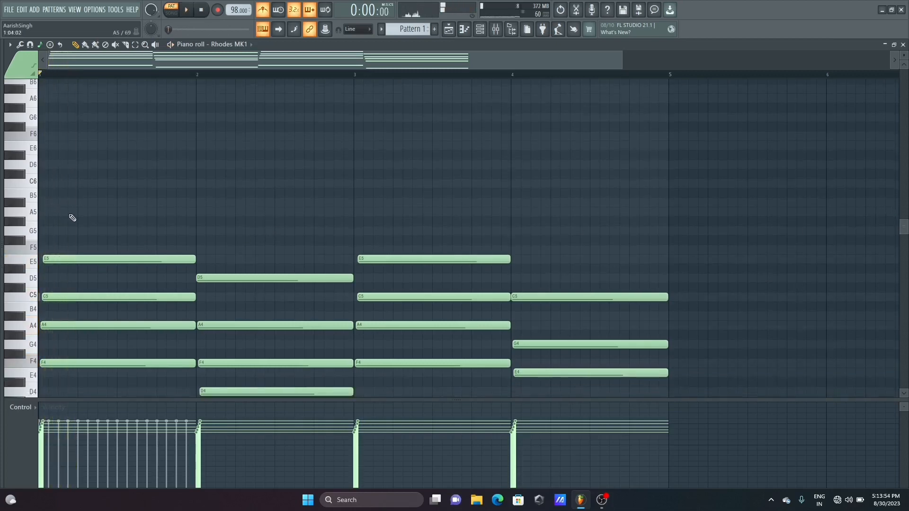
pyautogui.press('space')
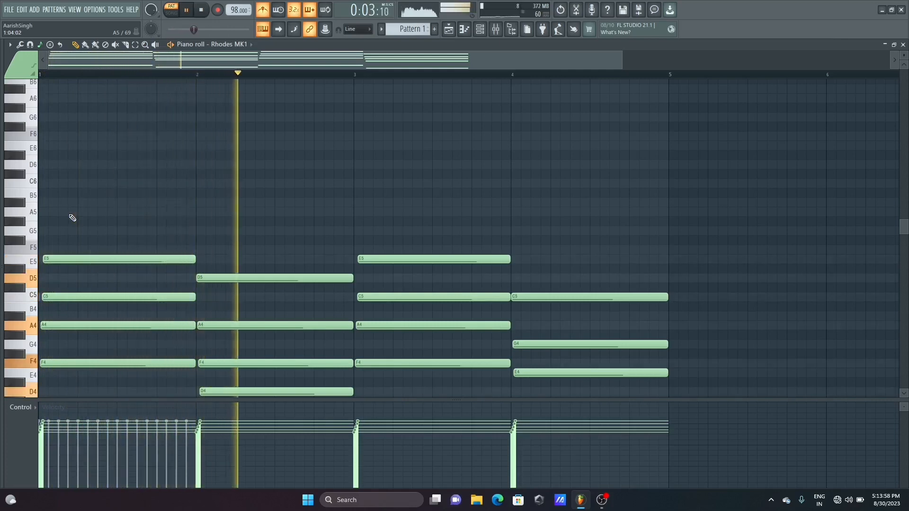
pyautogui.press('space')
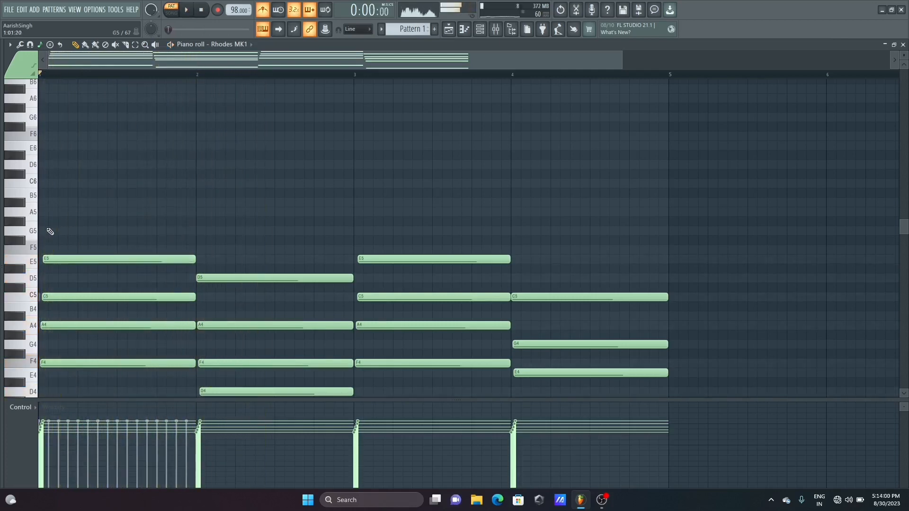
pyautogui.click(37, 248)
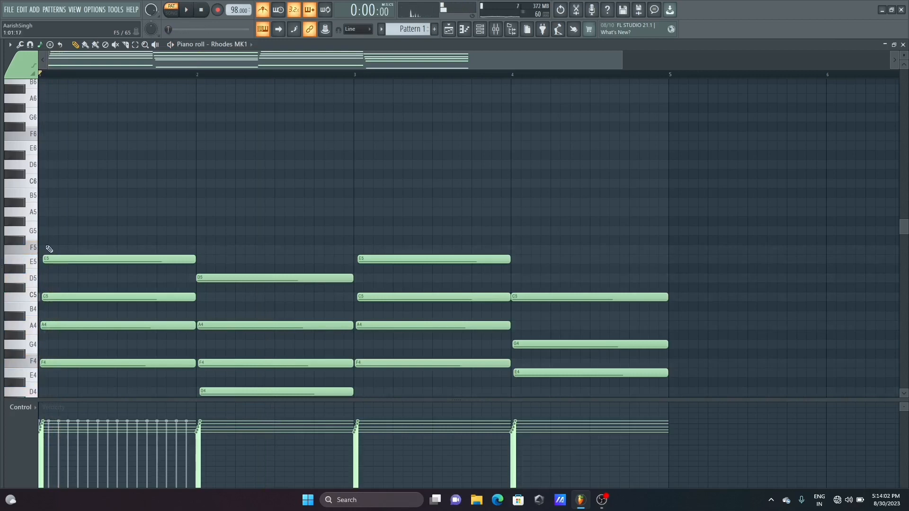
pyautogui.click(43, 136)
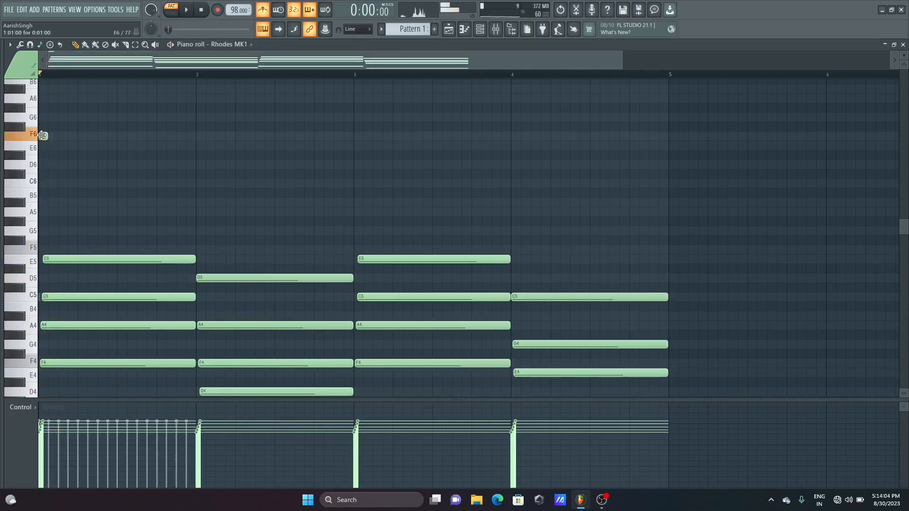
pyautogui.click(62, 137)
pyautogui.press('space')
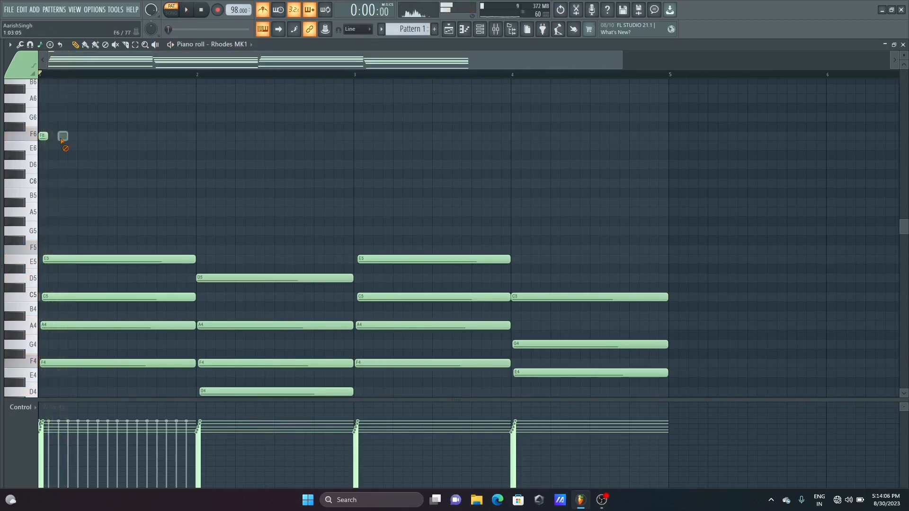
pyautogui.moveTo(63, 137)
pyautogui.mouseDown()
pyautogui.moveTo(83, 138)
pyautogui.moveTo(74, 138)
pyautogui.mouseUp()
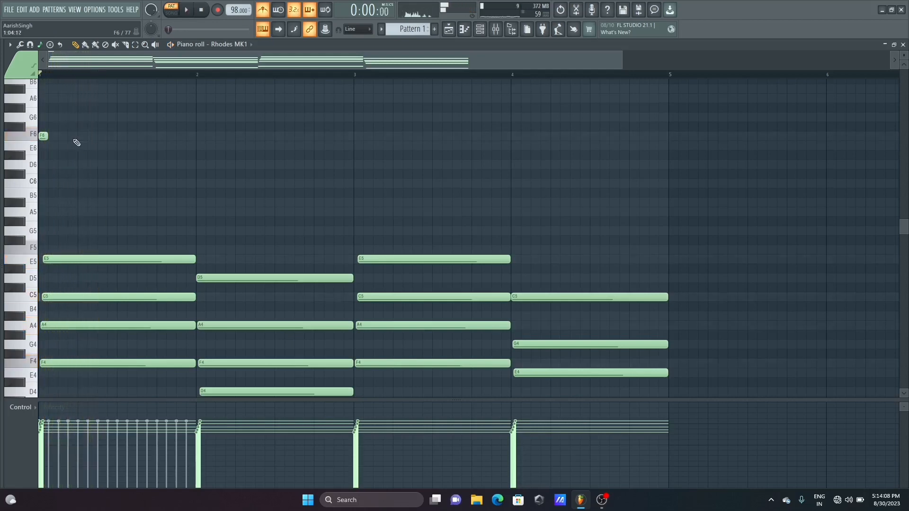
pyautogui.press('space')
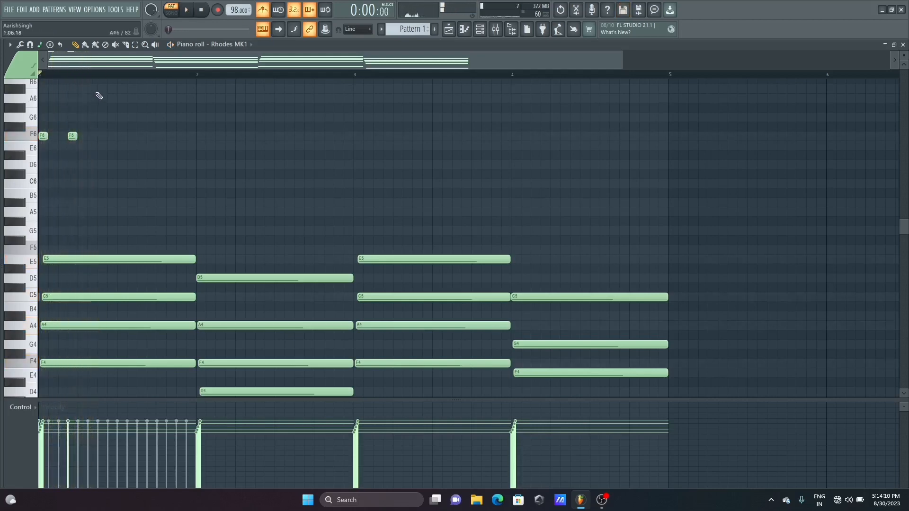
# - Add short A#6 notes on steps 7 and 13 and A6 notes on steps 9 and 15 of bar 1, then play back
pyautogui.click(101, 89)
pyautogui.click(121, 98)
pyautogui.press('space')
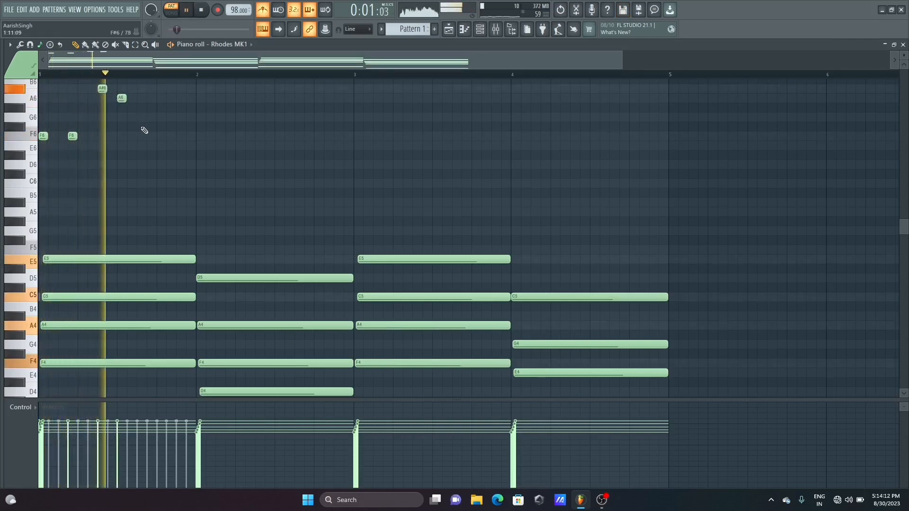
pyautogui.press('space')
pyautogui.rightClick(121, 98)
pyautogui.click(120, 98)
pyautogui.press('space')
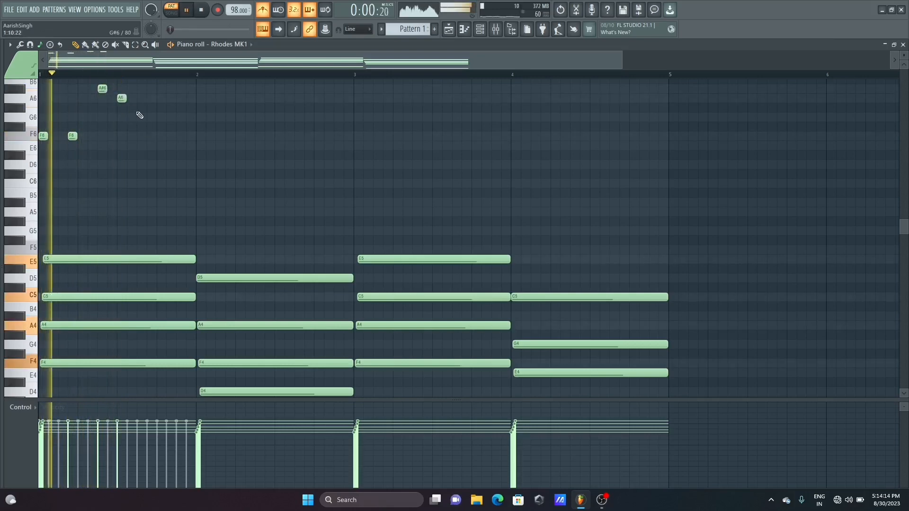
pyautogui.click(160, 89)
pyautogui.click(181, 98)
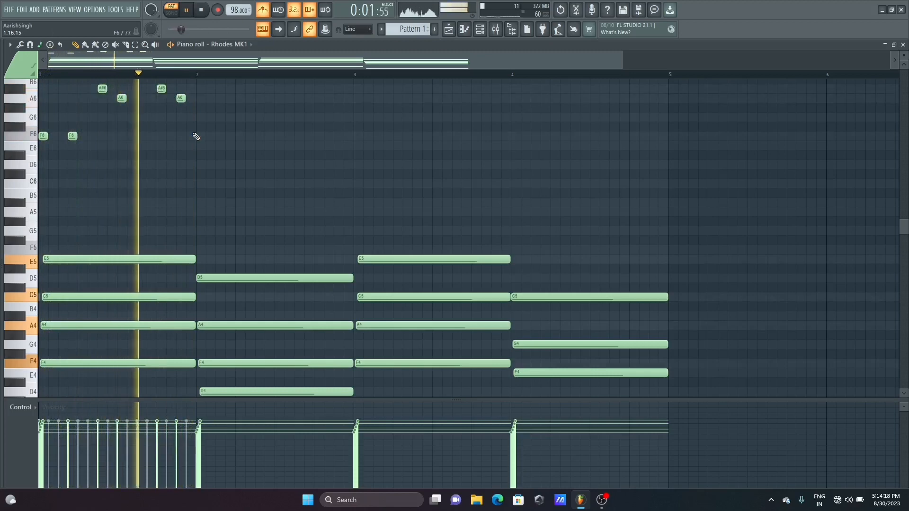
pyautogui.press('space')
# - Duplicate the six bar 1 melody notes into bar 2 and play back both bars
pyautogui.click(200, 88)
pyautogui.moveTo(200, 89); pyautogui.dragTo(43, 148)
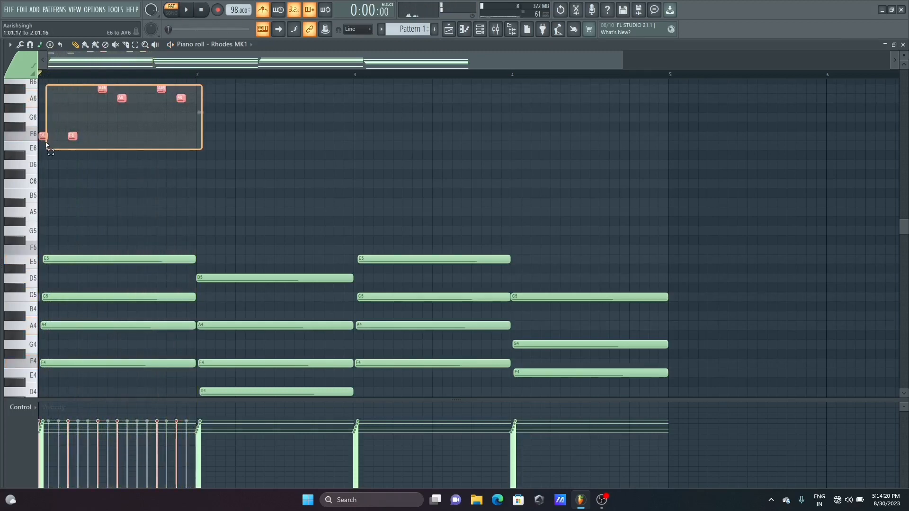
pyautogui.hotkey('ctrl', 'b')
pyautogui.press('space')
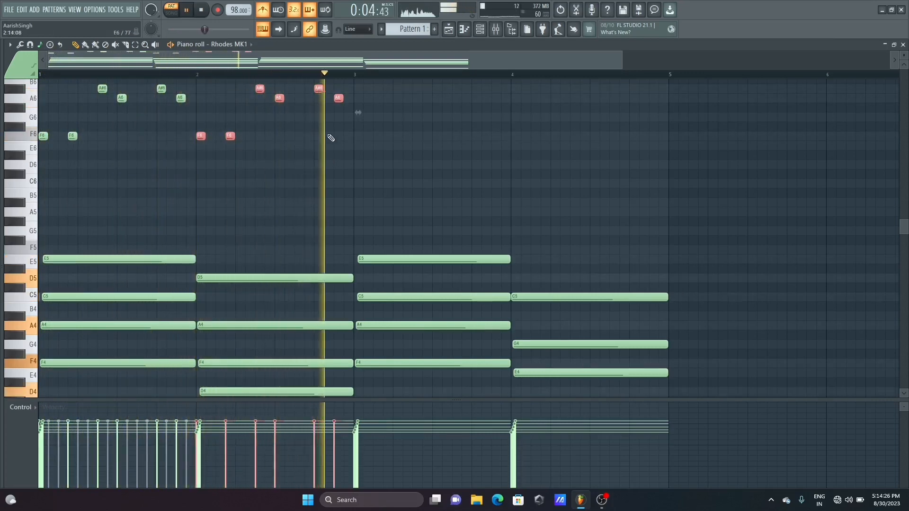
pyautogui.press('space')
# - Replace the last A6 in bar 2 with G6, add F6 on step 16, and play back
pyautogui.click(338, 117)
pyautogui.rightClick(341, 101)
pyautogui.press('space')
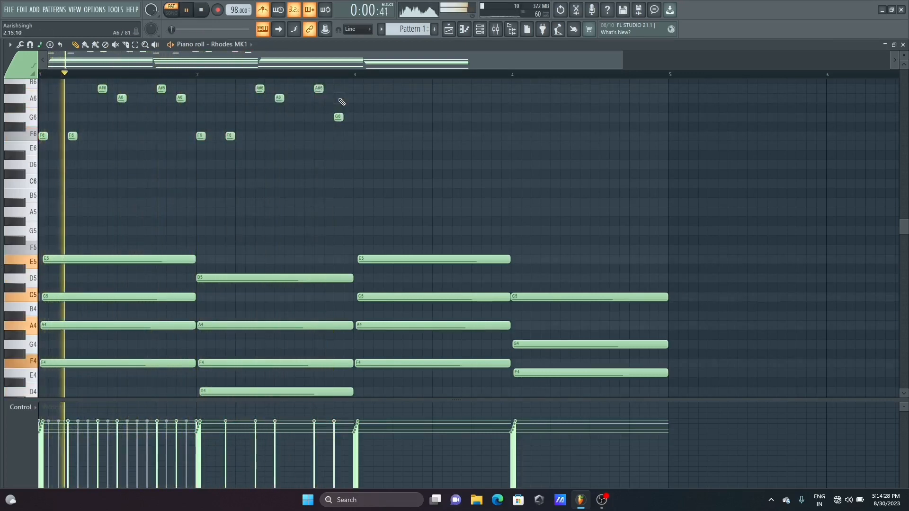
pyautogui.click(347, 137)
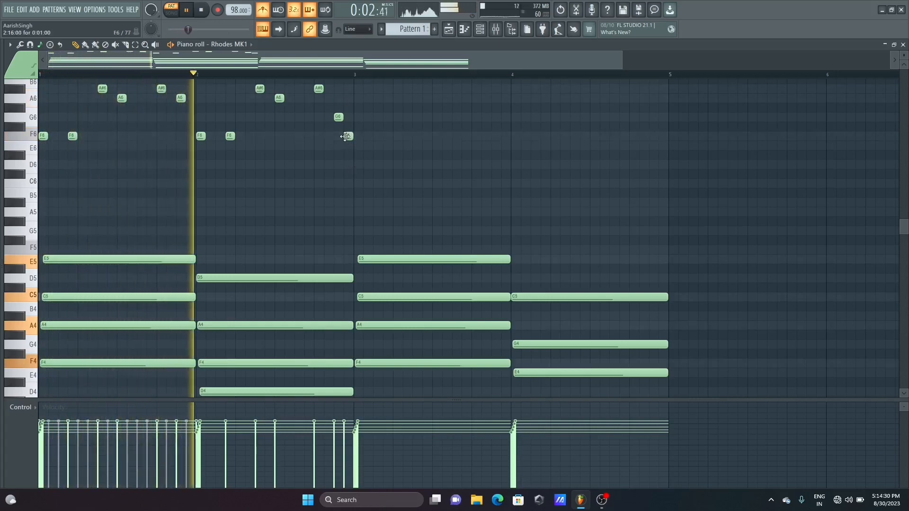
pyautogui.moveTo(902, 224); pyautogui.dragTo(903, 207)
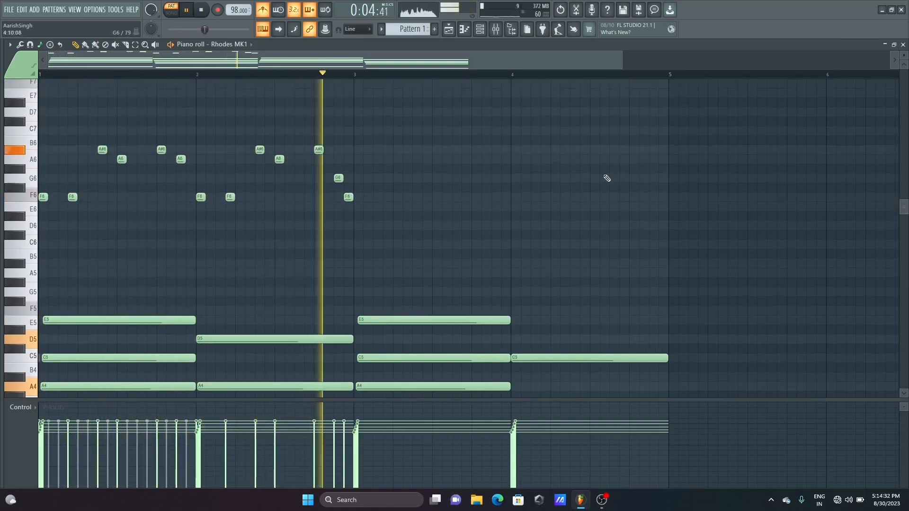
pyautogui.press('space')
# - Duplicate the two-bar melody into bars 3 and 4 and play back the pattern
pyautogui.moveTo(389, 118); pyautogui.dragTo(43, 223)
pyautogui.hotkey('ctrl', 'b')
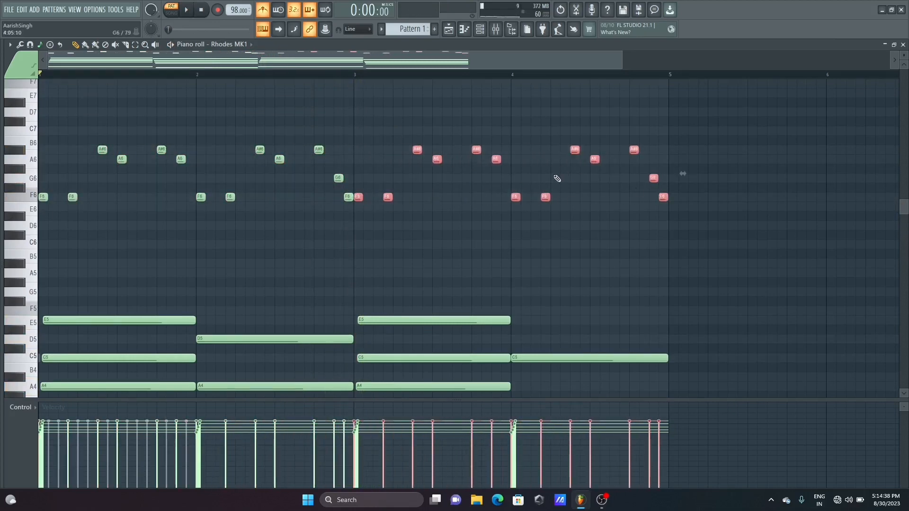
pyautogui.press('space')
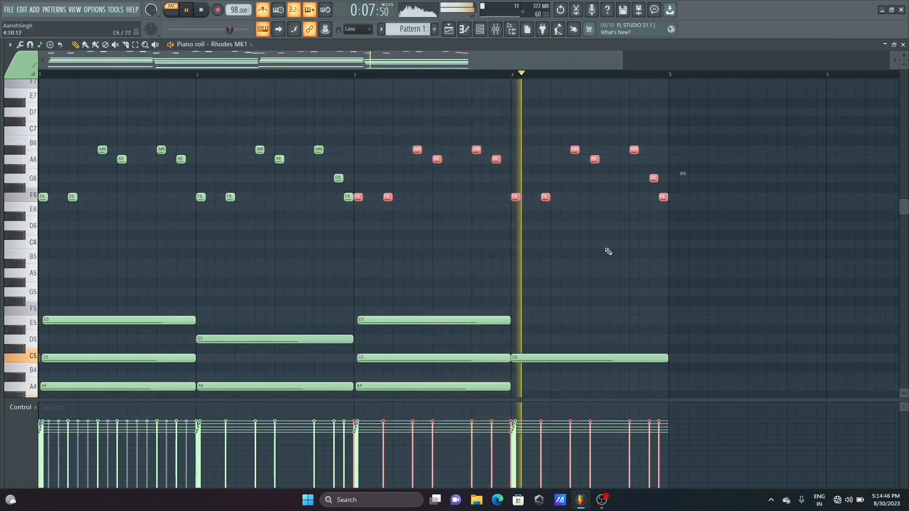
pyautogui.press('space')
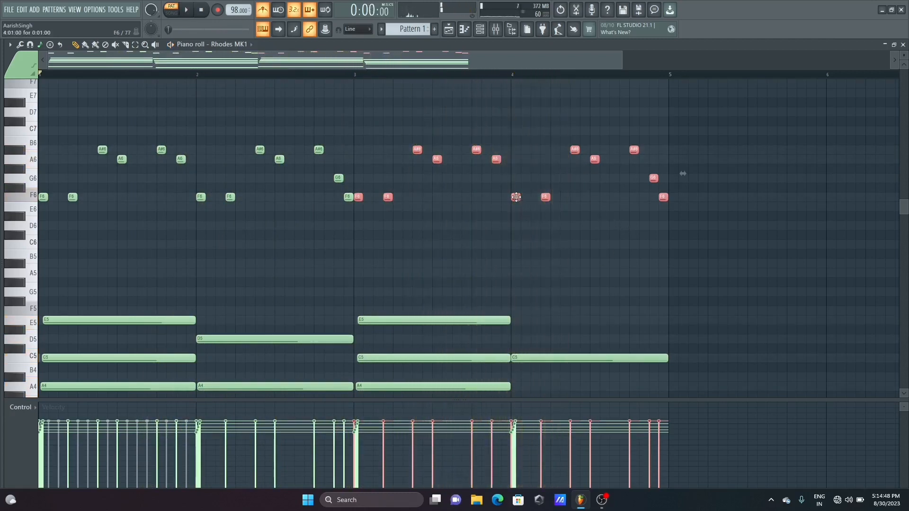
# - Delete the last five melody notes in bar 4, keeping only its two opening F6 notes
pyautogui.click(557, 195)
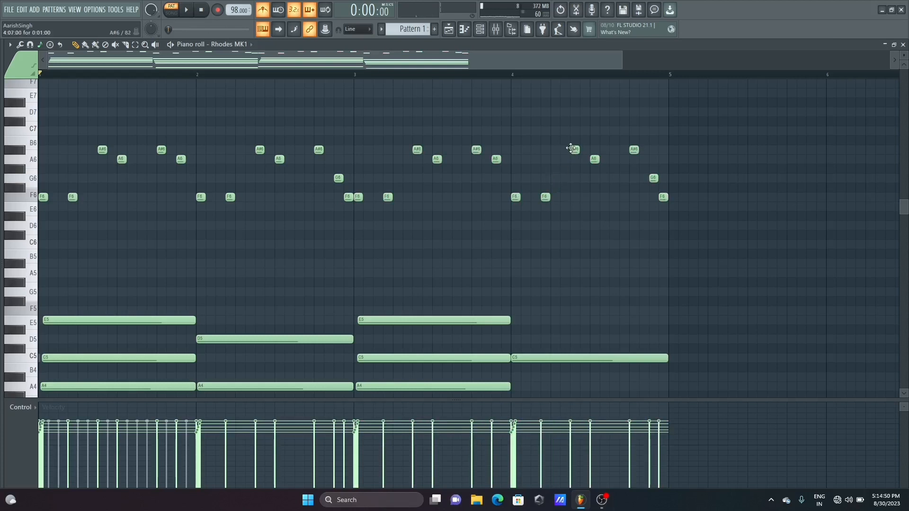
pyautogui.rightClick(575, 150)
pyautogui.rightClick(595, 159)
pyautogui.rightClick(634, 150)
pyautogui.rightClick(653, 178)
pyautogui.rightClick(664, 197)
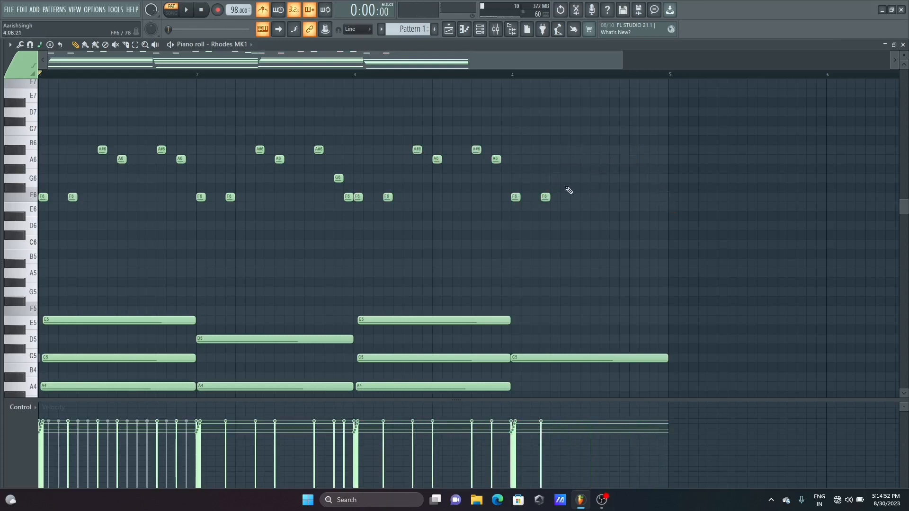
# - Set the playback start to bar 3 and play the melody from there
pyautogui.click(491, 76)
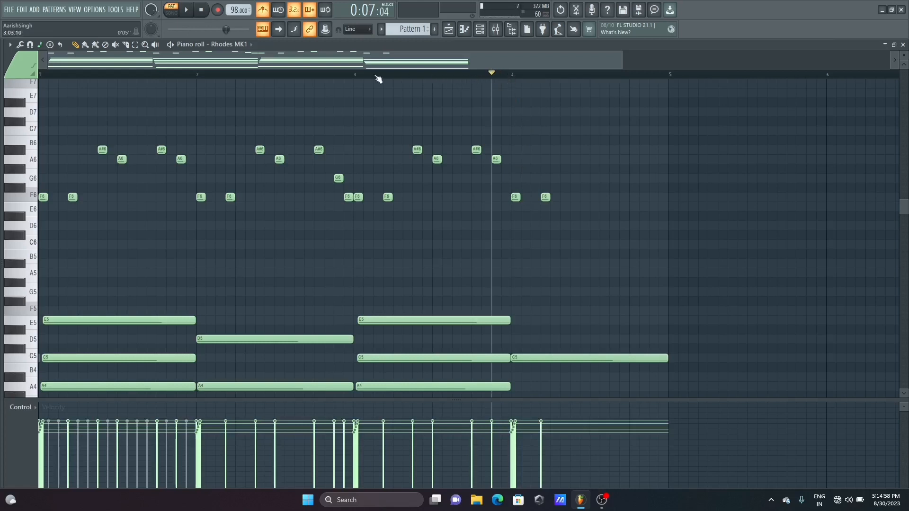
pyautogui.click(355, 75)
pyautogui.press('space')
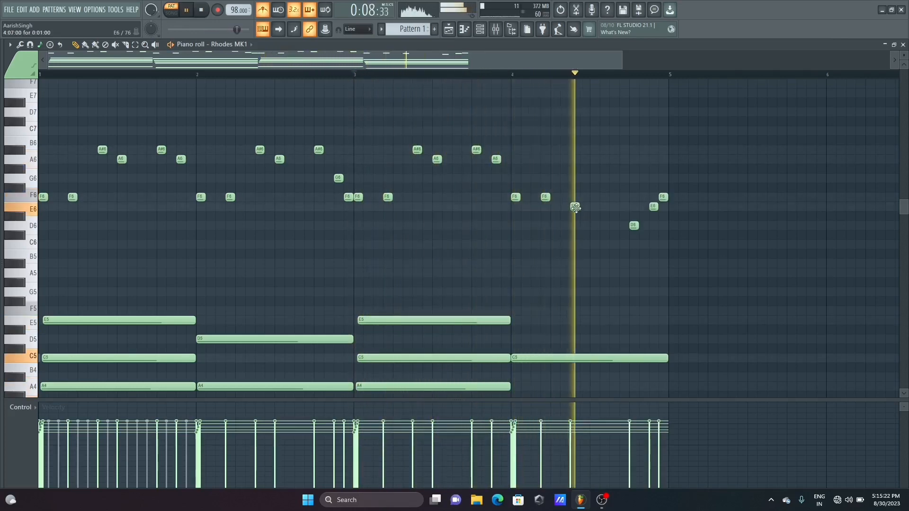
pyautogui.press('space')
# - Add D6 on step 9 of bar 4, delete the D6 on step 13, and play back
pyautogui.click(593, 226)
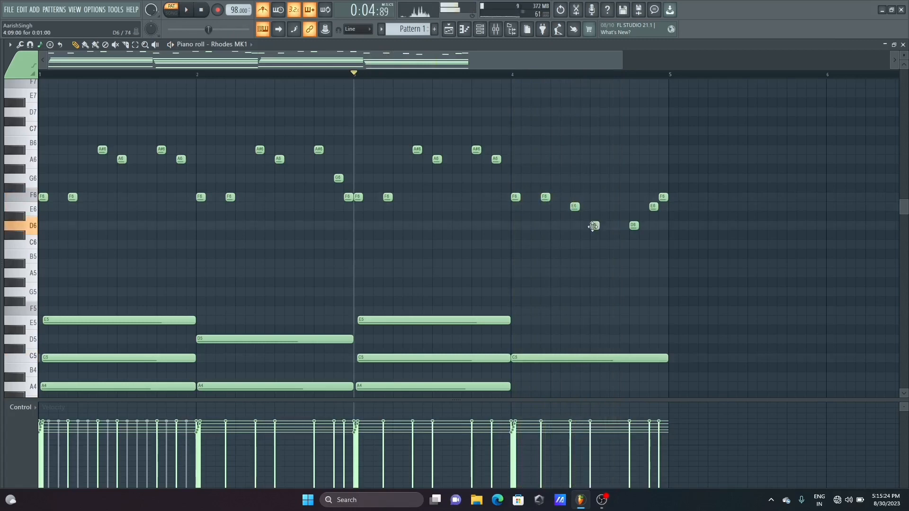
pyautogui.rightClick(634, 226)
pyautogui.press('space')
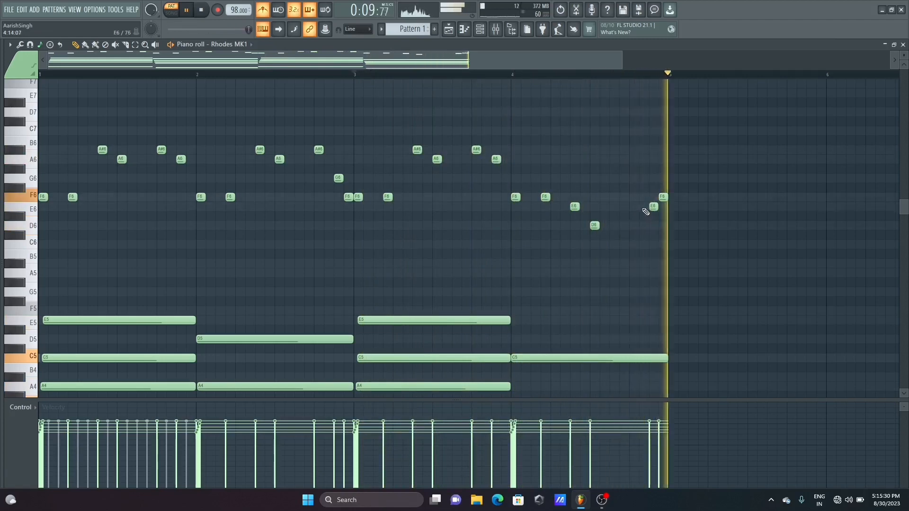
pyautogui.press('space')
# - Shift the bar 4 ending earlier, with E6 on step 13 and F6 on step 15, deleting the old E6 and F6
pyautogui.click(634, 207)
pyautogui.click(654, 196)
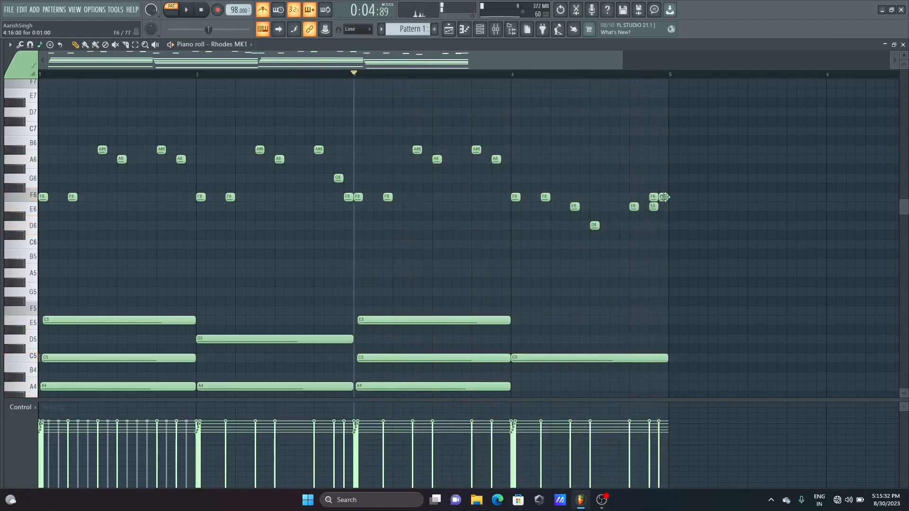
pyautogui.rightClick(664, 197)
pyautogui.rightClick(654, 207)
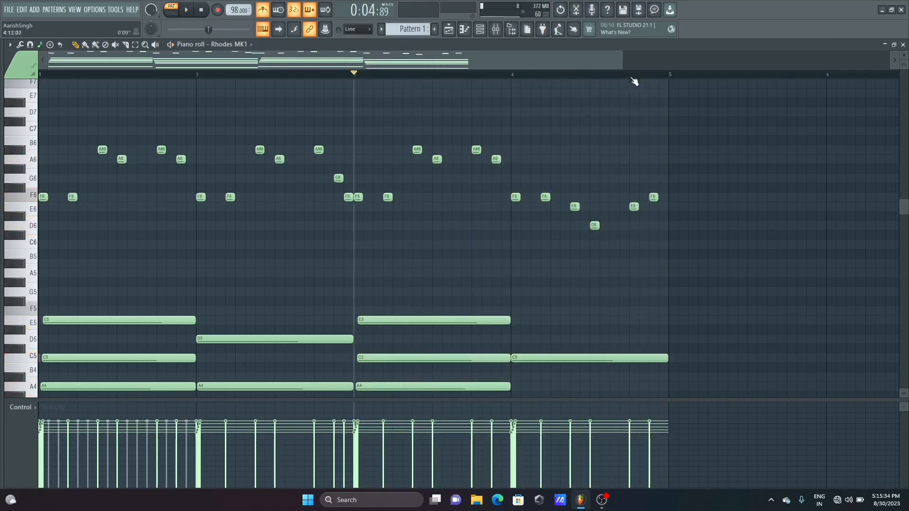
# - Cut all the melody notes above the chords out of the Rhodes MK1 piano roll
pyautogui.moveTo(622, 56); pyautogui.dragTo(641, 56)
pyautogui.moveTo(900, 204)
pyautogui.mouseDown()
pyautogui.moveTo(901, 230)
pyautogui.moveTo(901, 212)
pyautogui.mouseUp()
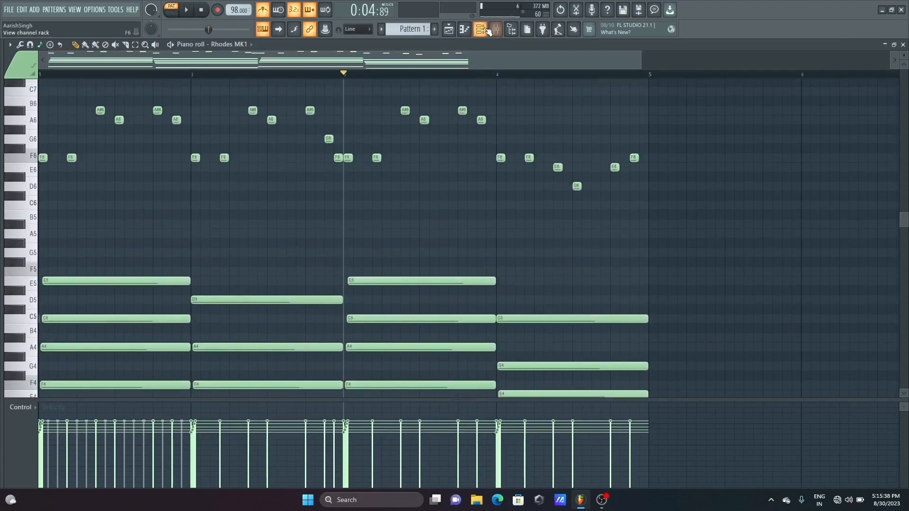
pyautogui.moveTo(733, 100); pyautogui.dragTo(44, 194)
pyautogui.press('Delete')
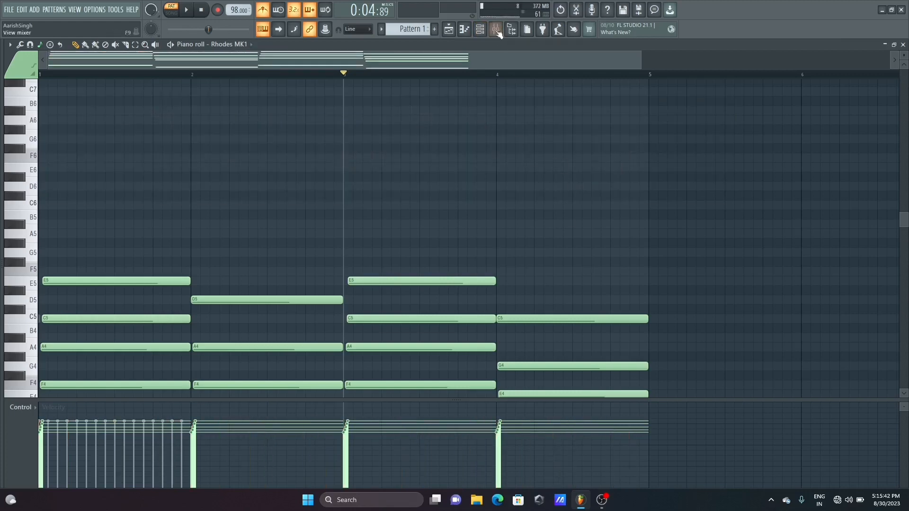
# - Clone the Rhodes MK1 channel and load the 12-String Guitar preset from the General Midi Library pack on the clone
pyautogui.click(484, 30)
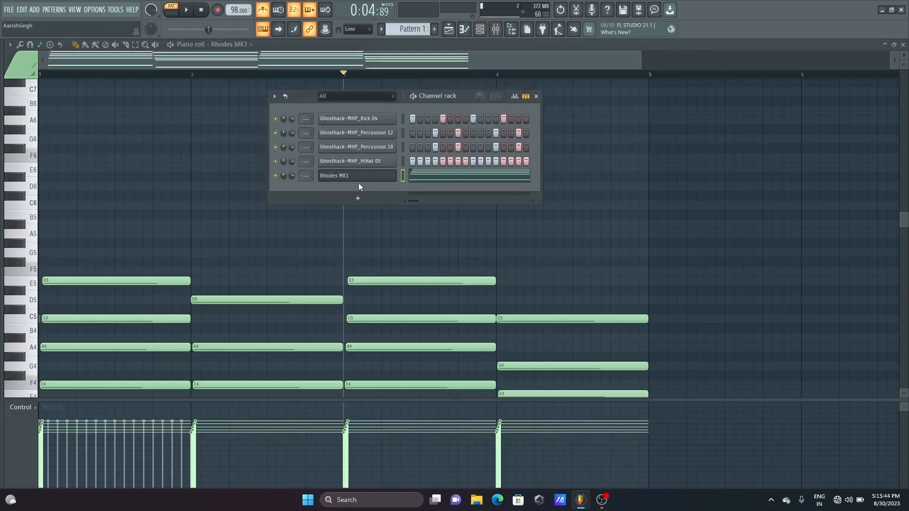
pyautogui.rightClick(358, 177)
pyautogui.click(421, 265)
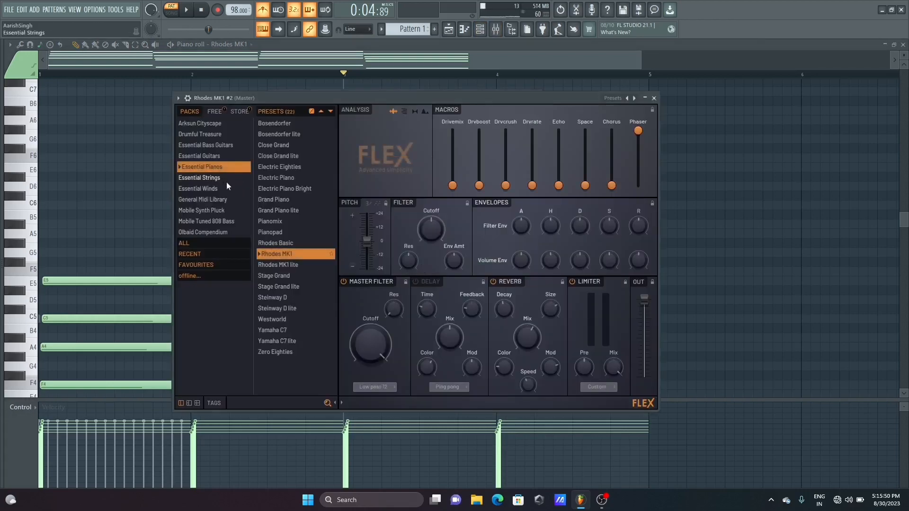
pyautogui.click(203, 201)
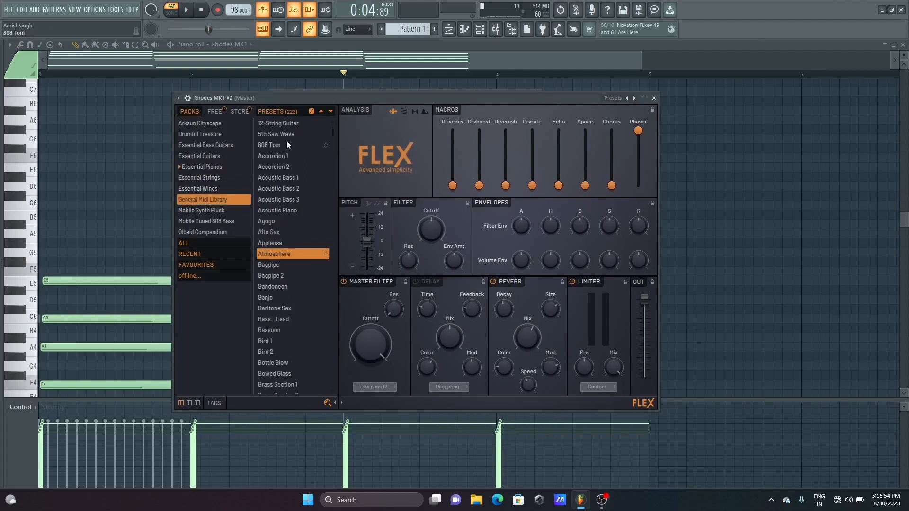
pyautogui.click(277, 124)
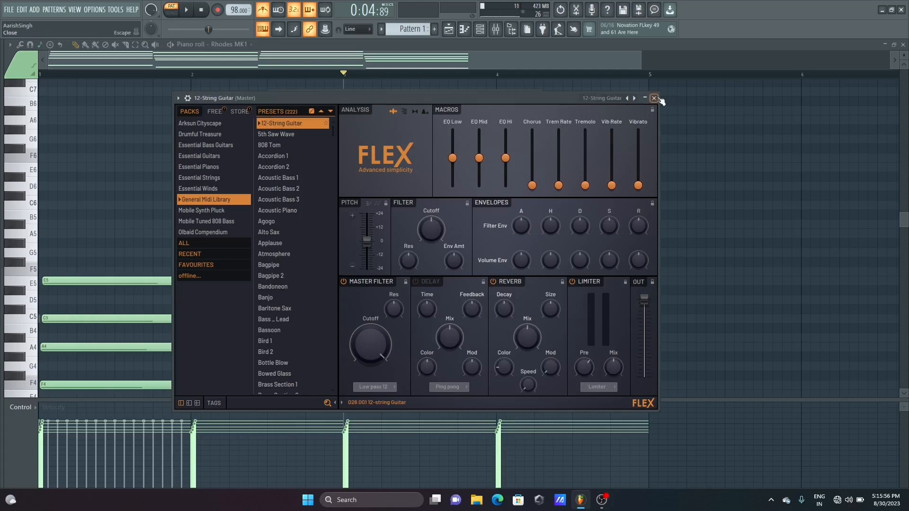
pyautogui.click(654, 98)
# - Paste the melody into the 12-String Guitar piano roll from the start of bar 1 and play it
pyautogui.click(405, 191)
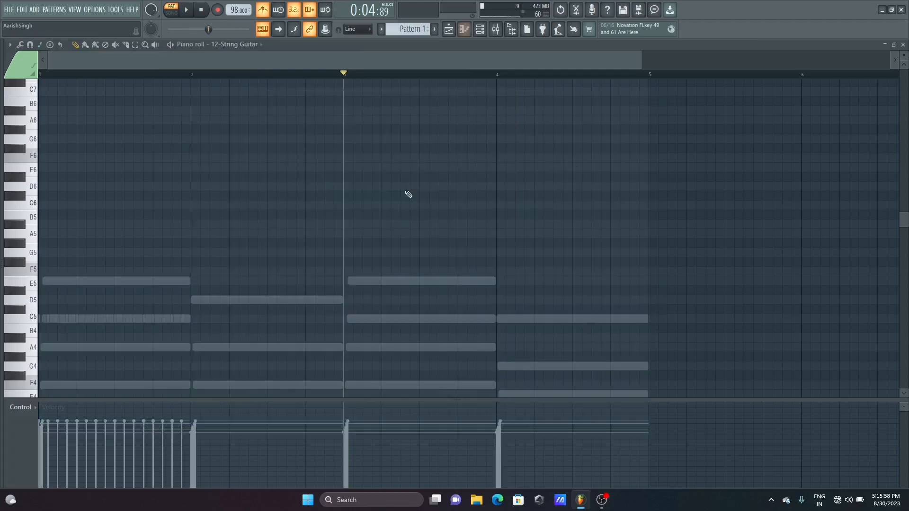
pyautogui.hotkey('ctrl', 'v')
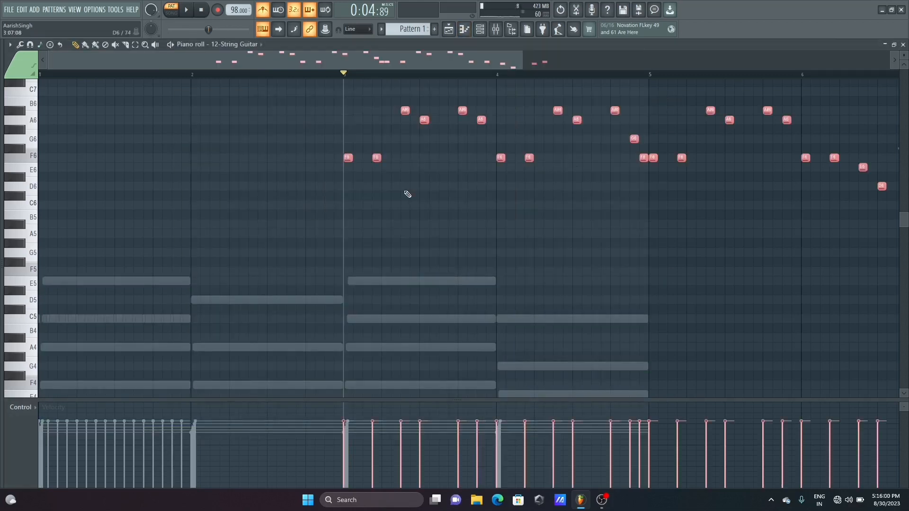
pyautogui.hotkey('ctrl', 'z')
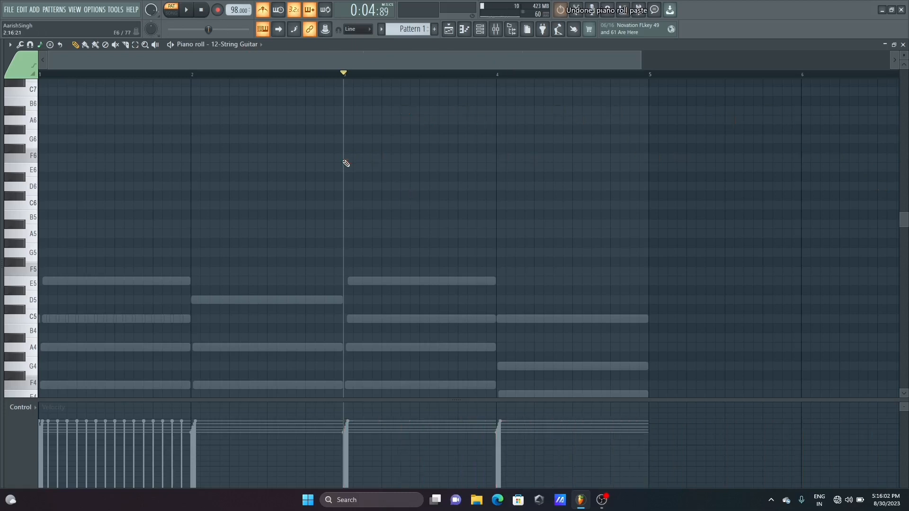
pyautogui.click(230, 74)
pyautogui.press('Home')
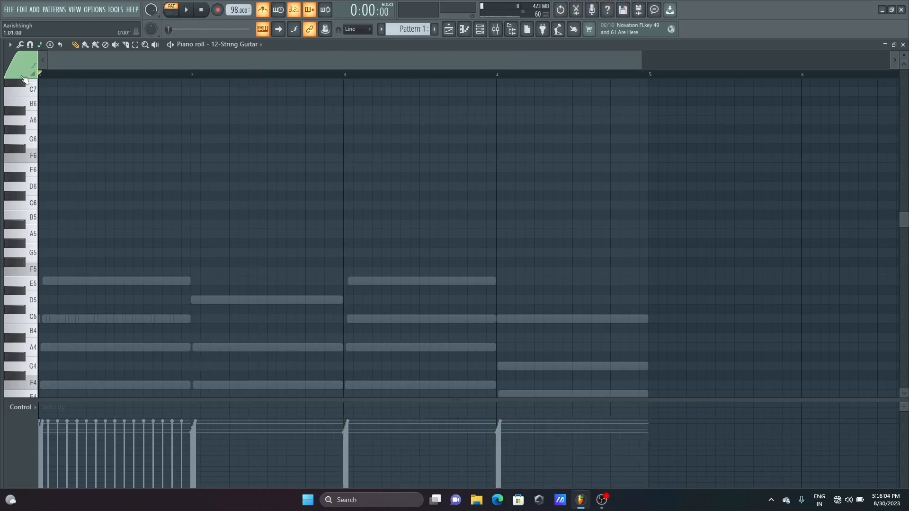
pyautogui.hotkey('ctrl', 'v')
pyautogui.press('space')
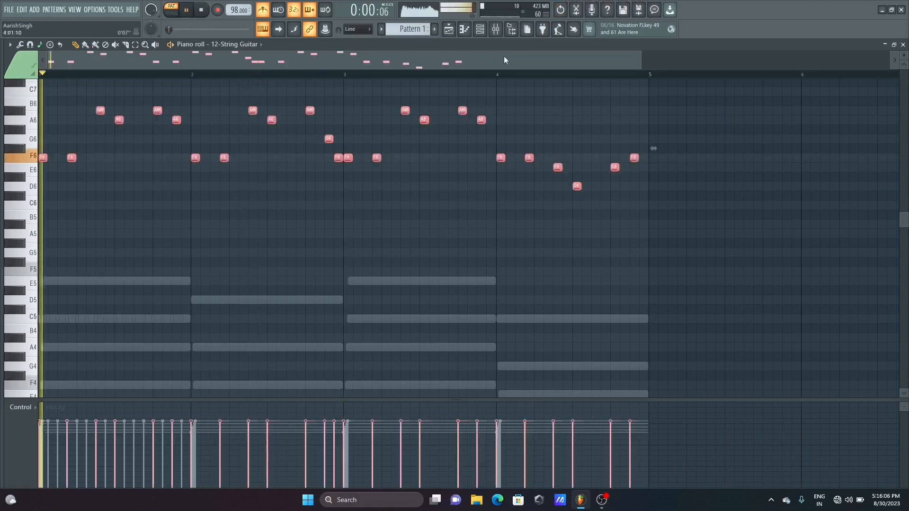
# - Audition the Applause preset on the melody channel, settle on Atmosphere instead, and play the pattern
pyautogui.press('F6')
pyautogui.click(357, 189)
pyautogui.press('space')
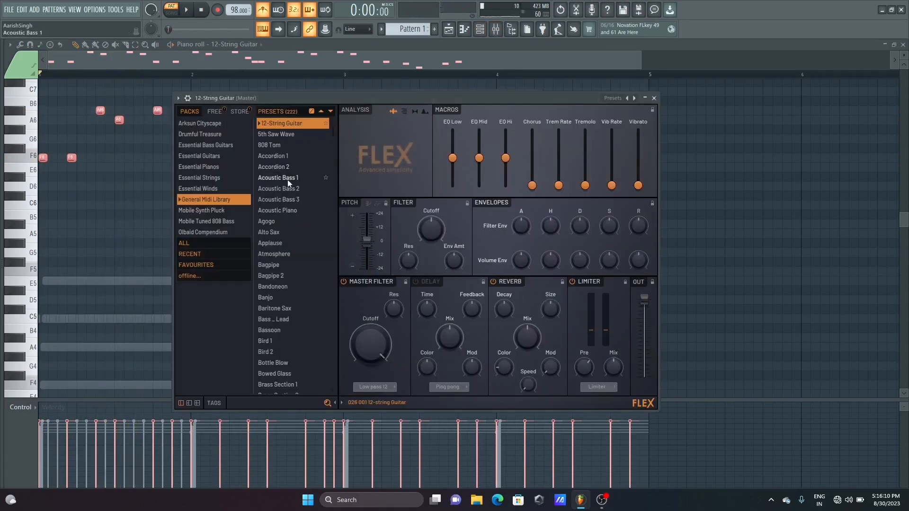
pyautogui.click(274, 241)
pyautogui.moveTo(449, 95); pyautogui.dragTo(433, 90)
pyautogui.press('space')
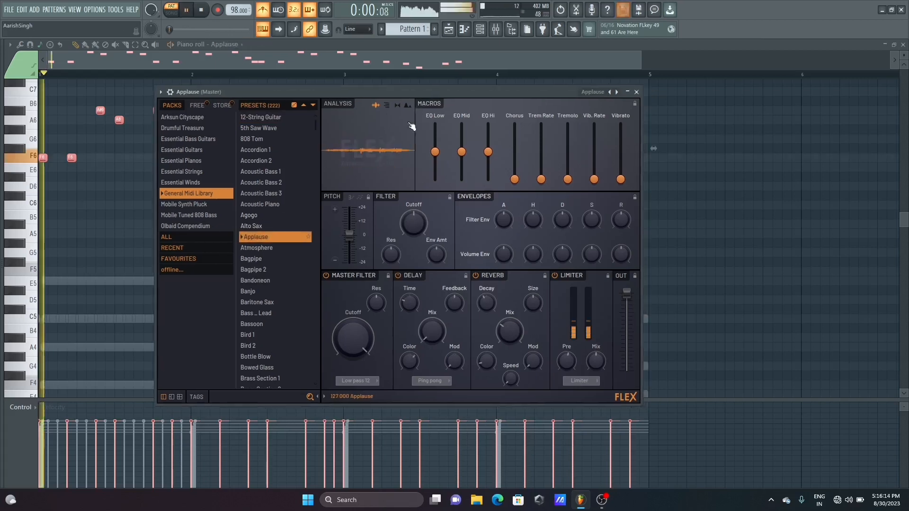
pyautogui.click(263, 248)
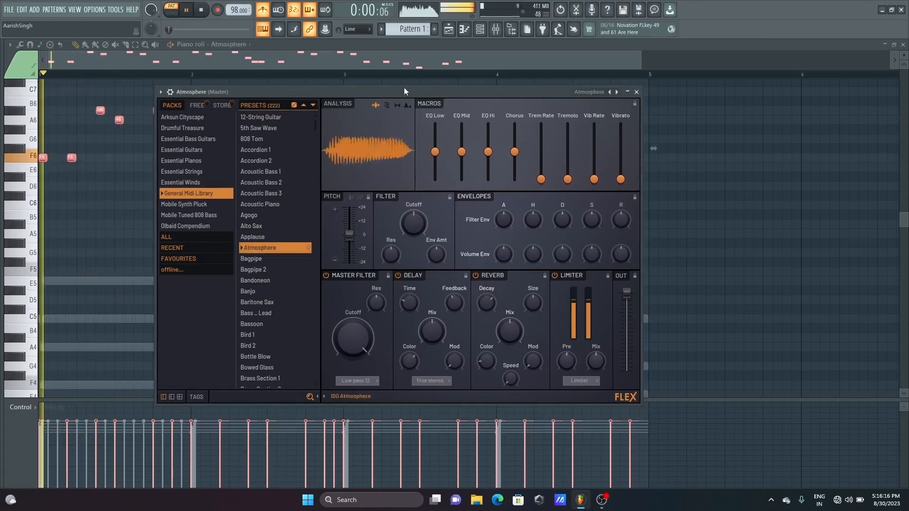
pyautogui.click(637, 92)
pyautogui.press('space')
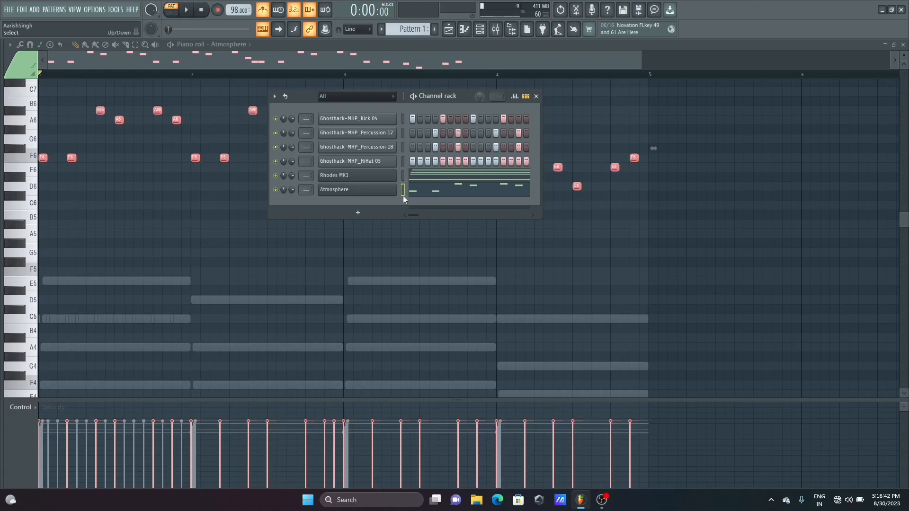
# - Clone the Rhodes MK1 channel again and replace the clone's instrument with GMS
pyautogui.rightClick(366, 175)
pyautogui.click(432, 265)
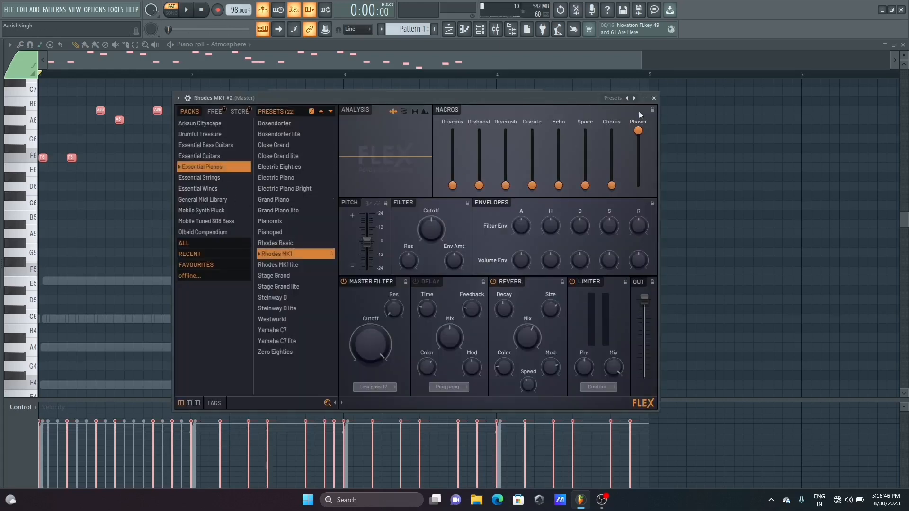
pyautogui.click(657, 105)
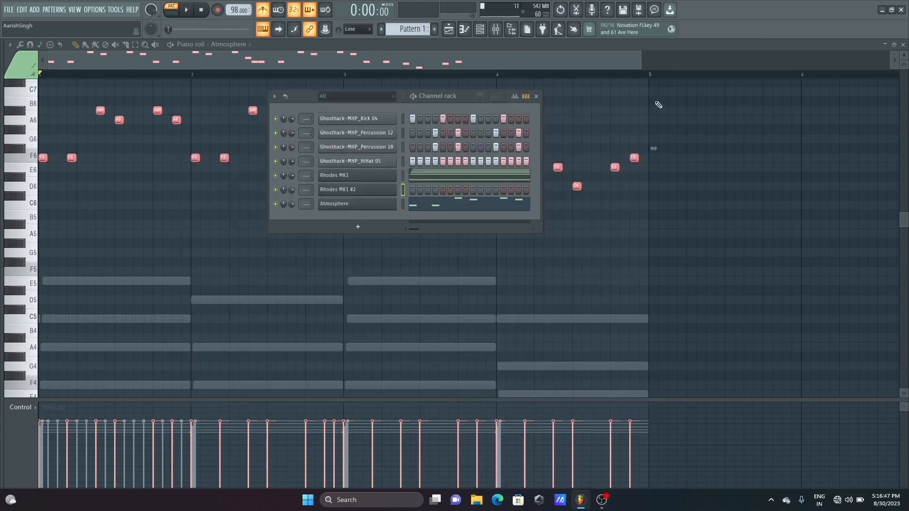
pyautogui.rightClick(362, 193)
pyautogui.moveTo(421, 262)
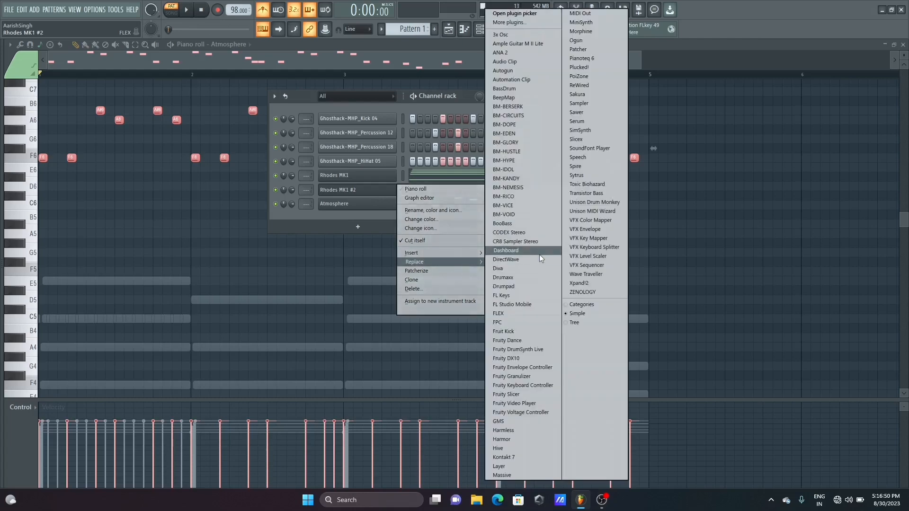
pyautogui.click(539, 255)
# - Load the Pad 1 MC program from the Pads & Textures bank in GMS
pyautogui.click(351, 191)
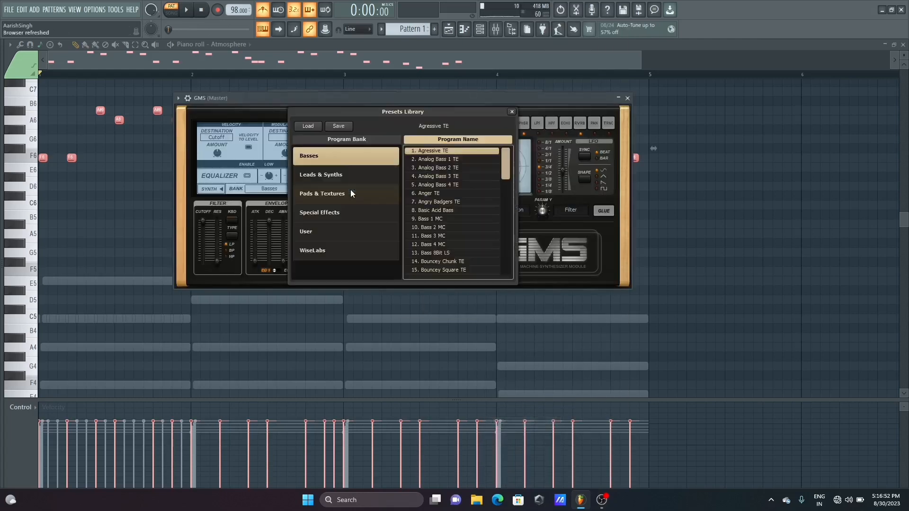
pyautogui.click(334, 194)
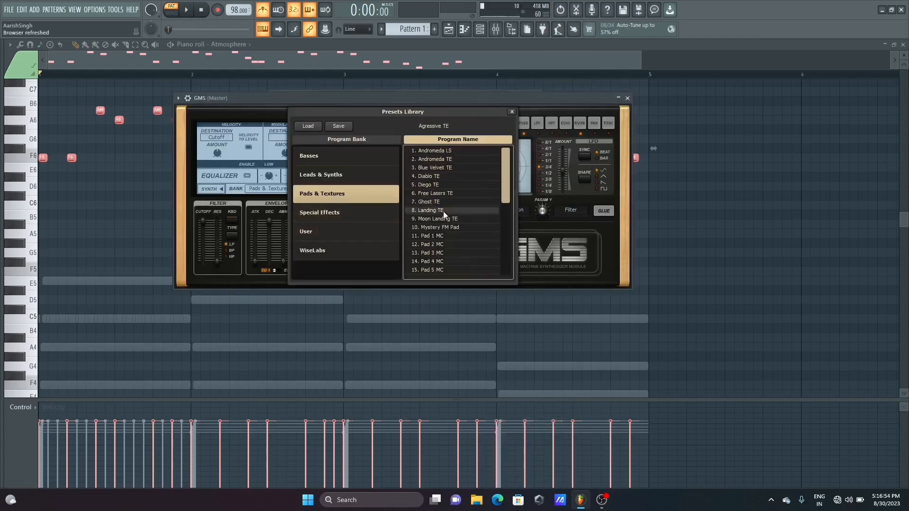
pyautogui.click(446, 236)
pyautogui.press('Escape')
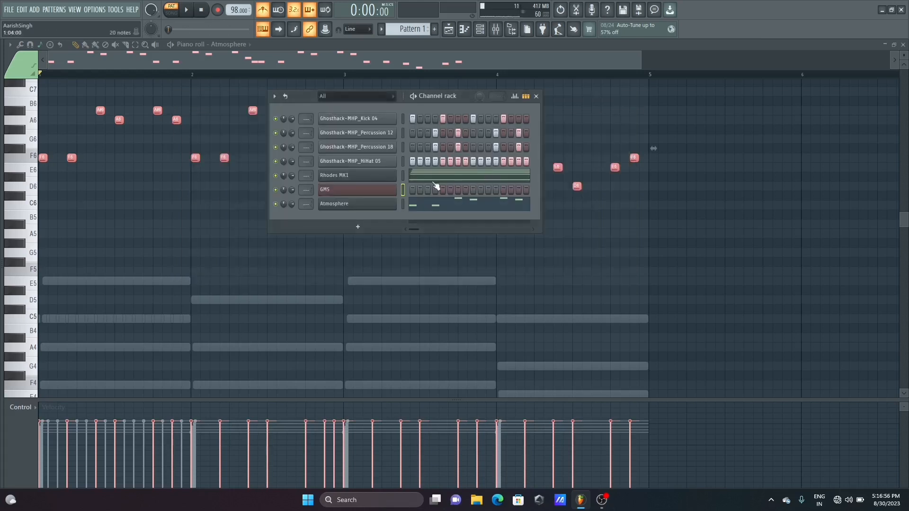
# - Copy the Rhodes MK1 chord notes into the GMS channel and play the pattern
pyautogui.click(404, 176)
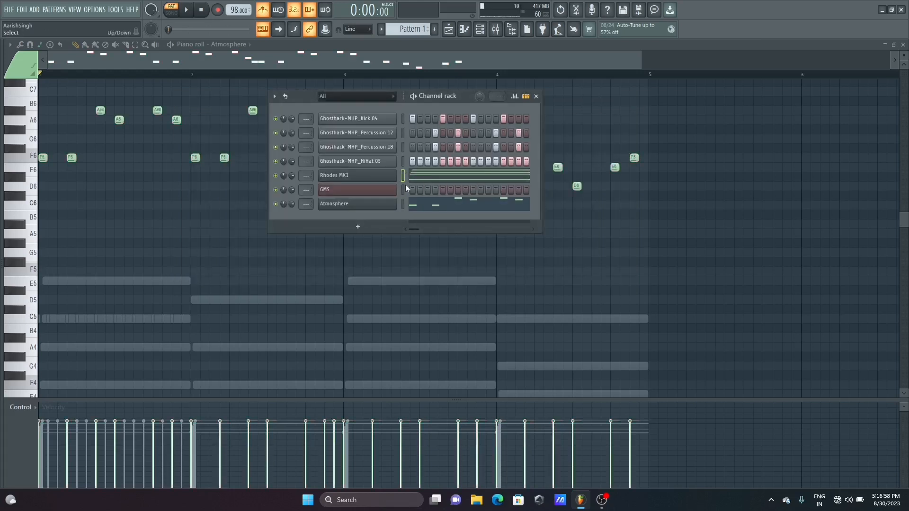
pyautogui.click(404, 190)
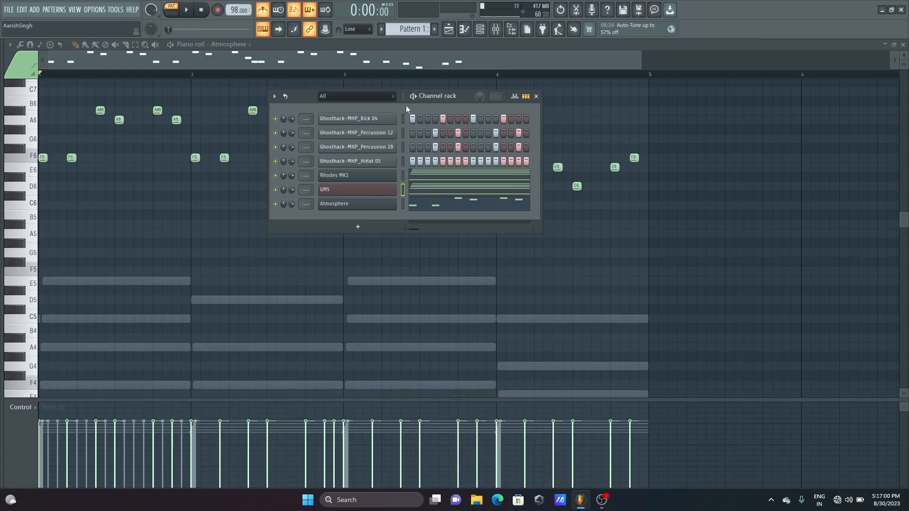
pyautogui.press('space')
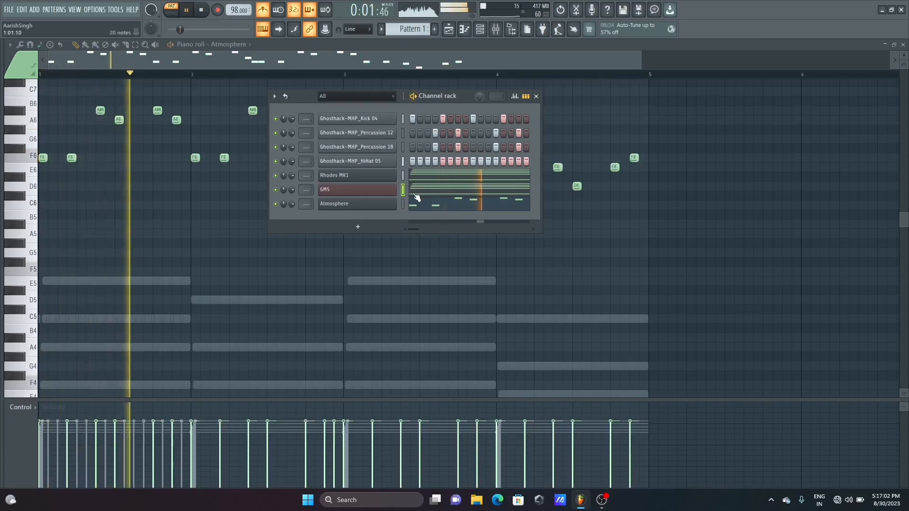
pyautogui.press('space')
# - Mute the Atmosphere channel and play the pattern to hear the GMS pad with the chords
pyautogui.click(370, 190)
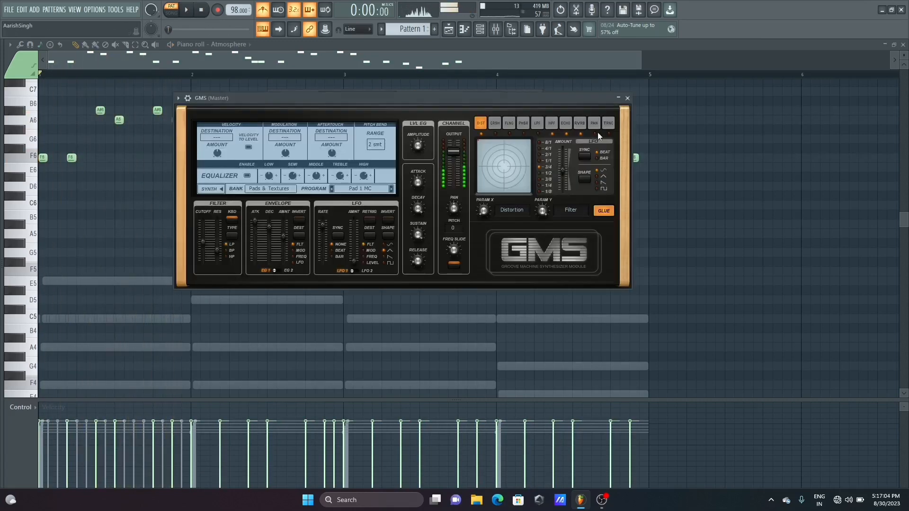
pyautogui.click(627, 99)
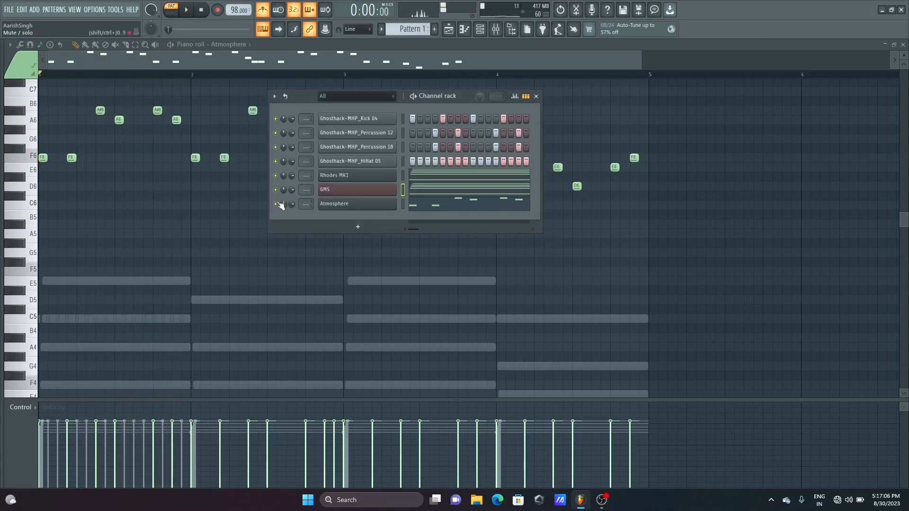
pyautogui.press('space')
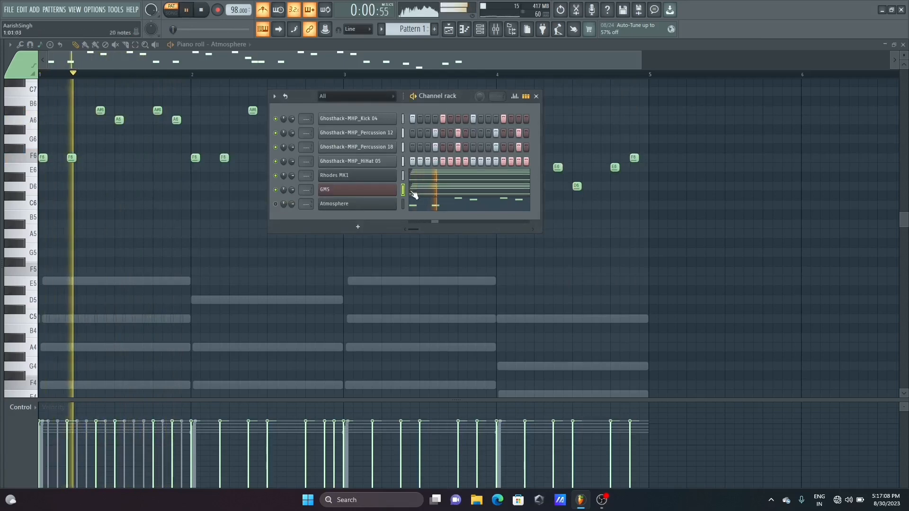
pyautogui.press('space')
# - Switch the GMS program to Pad 2 MC and play the pattern
pyautogui.click(366, 194)
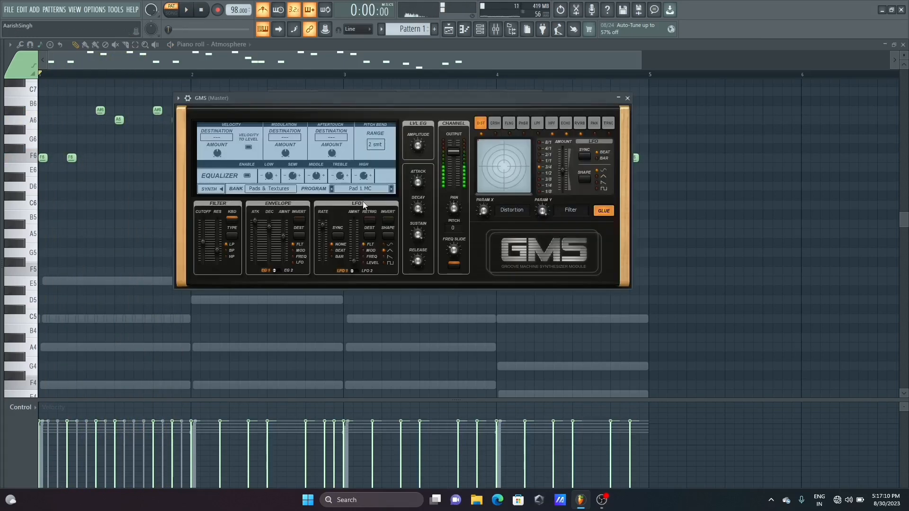
pyautogui.click(370, 189)
pyautogui.click(421, 244)
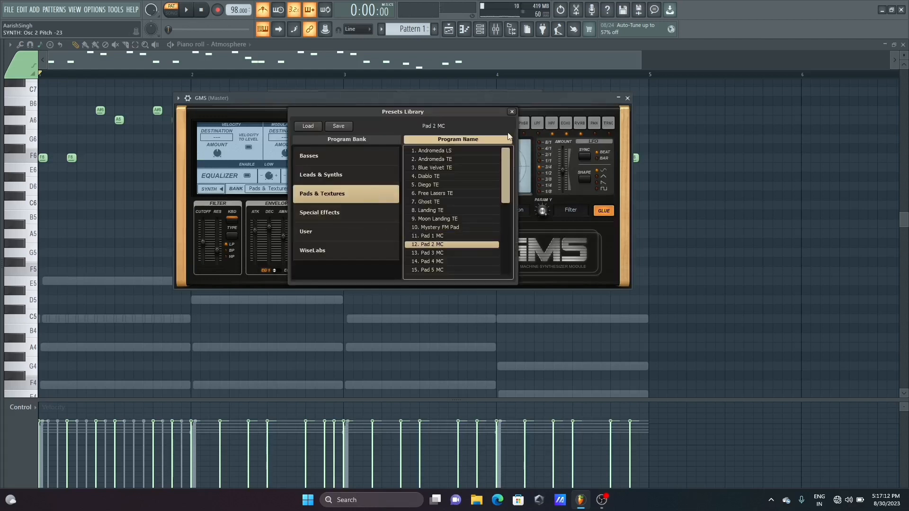
pyautogui.click(511, 112)
pyautogui.click(627, 98)
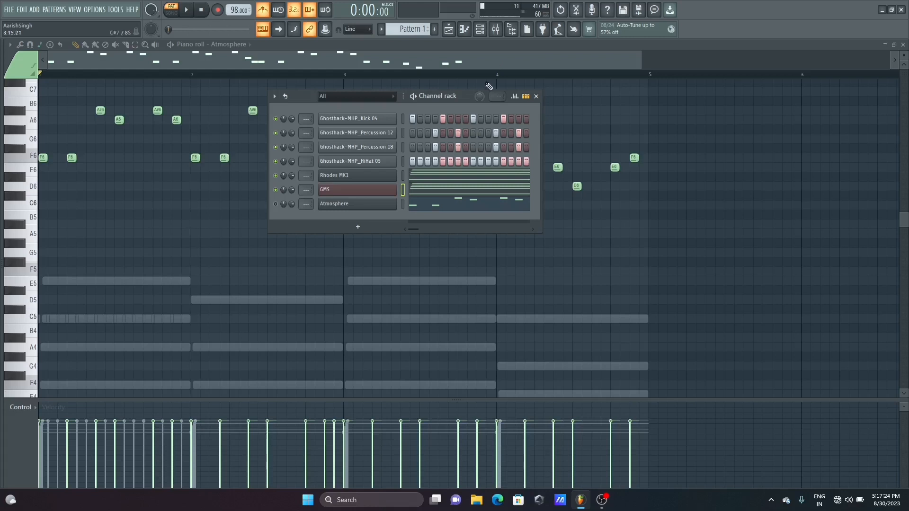
pyautogui.press('space')
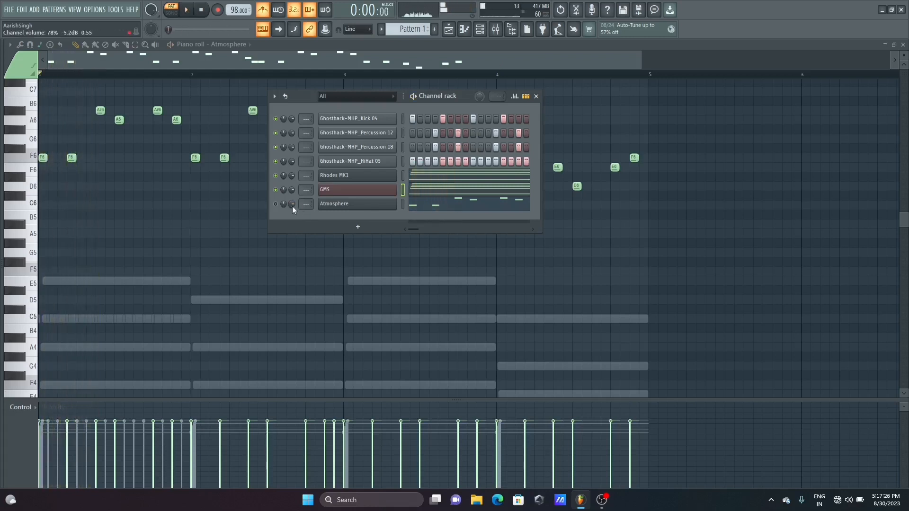
# - Turn off the metronome and unmute the Atmosphere channel
pyautogui.press('space')
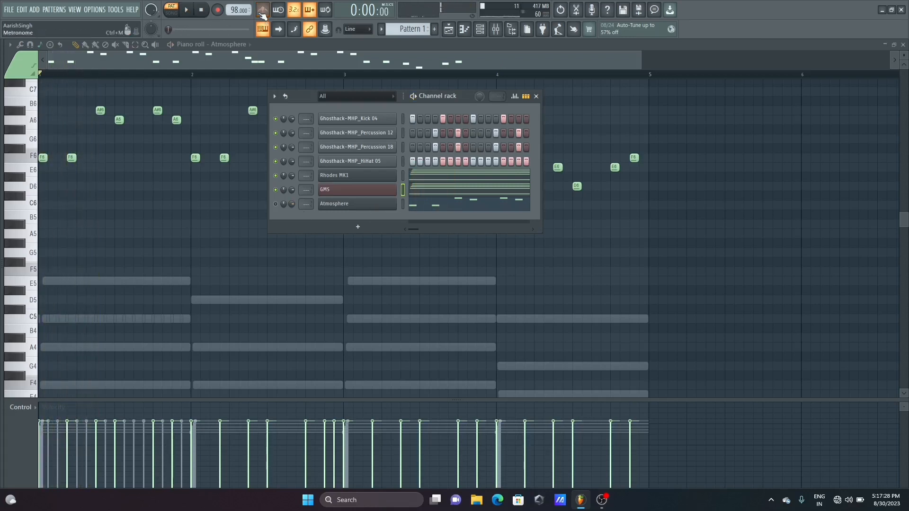
pyautogui.click(276, 204)
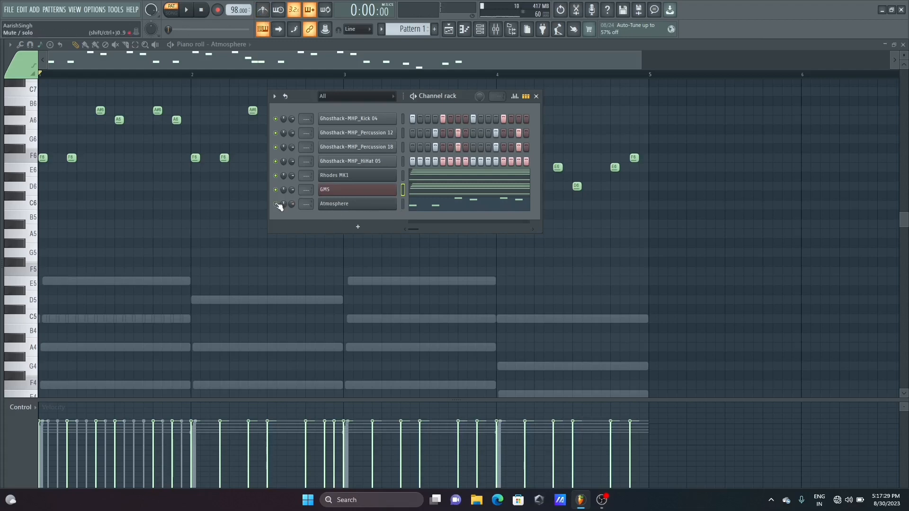
# - Select and copy the four lowest notes (F3, D3, F3, C3) in the GMS channel's piano roll
pyautogui.click(380, 193)
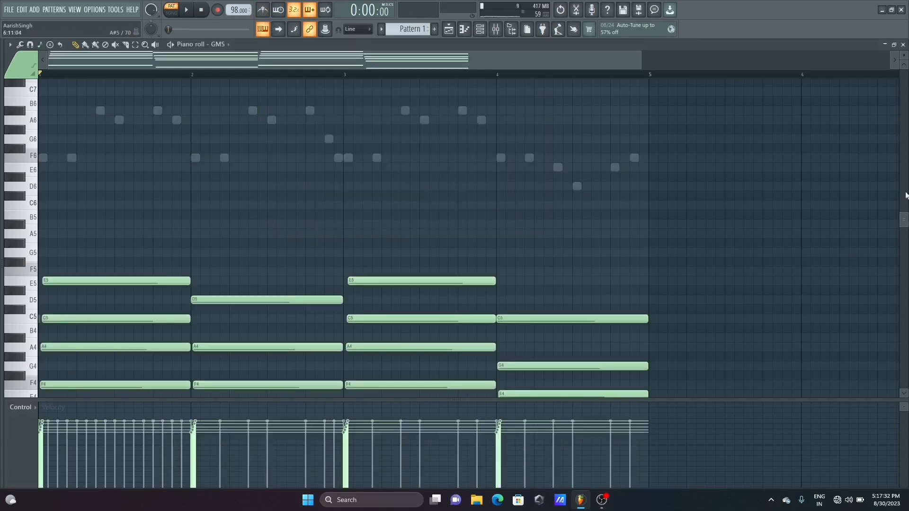
pyautogui.moveTo(905, 219); pyautogui.dragTo(904, 296)
pyautogui.moveTo(741, 239); pyautogui.dragTo(128, 352)
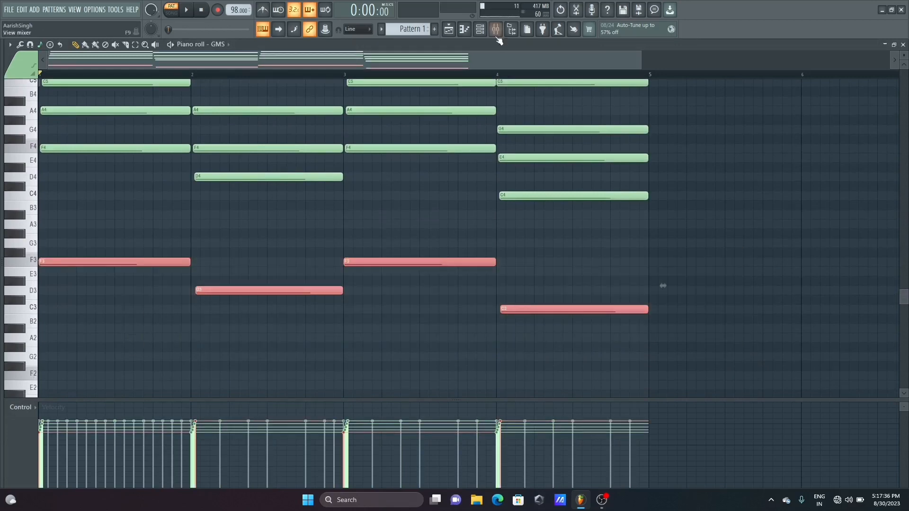
# - Add a FLEX instrument channel to the channel rack and close its plugin window
pyautogui.click(480, 29)
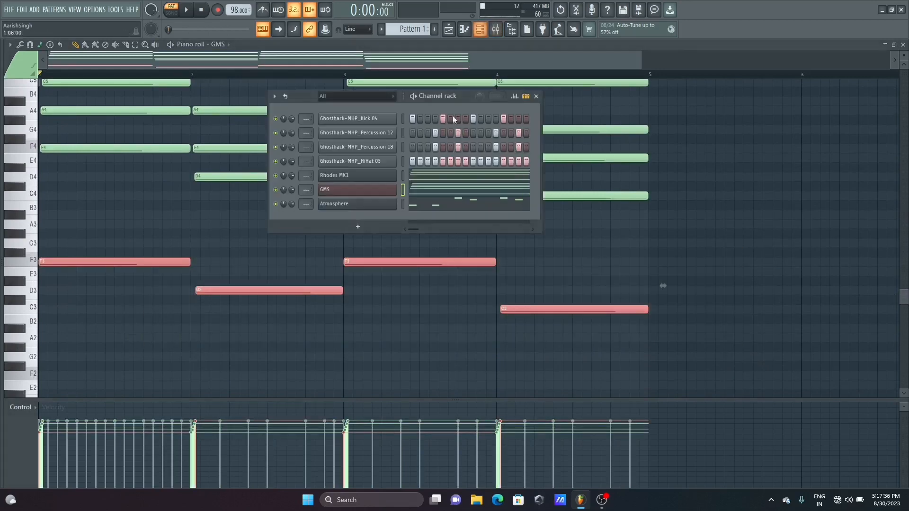
pyautogui.click(359, 229)
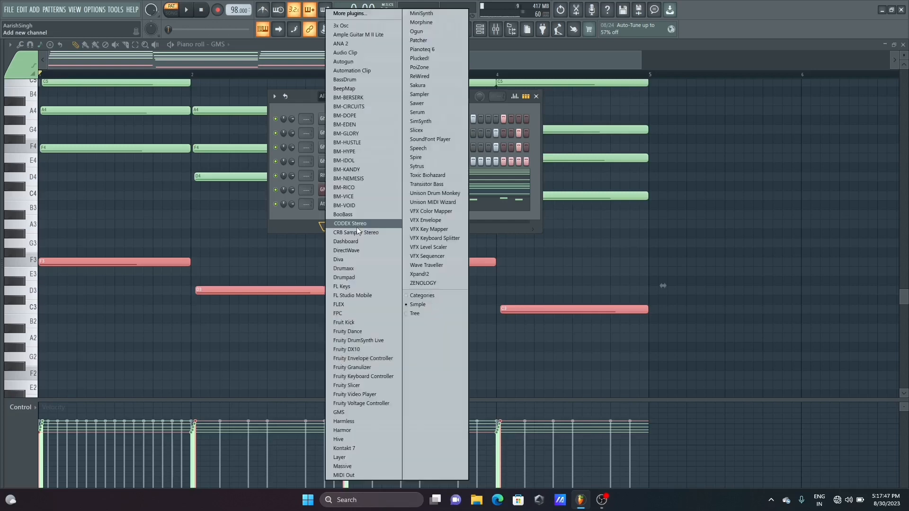
pyautogui.click(349, 306)
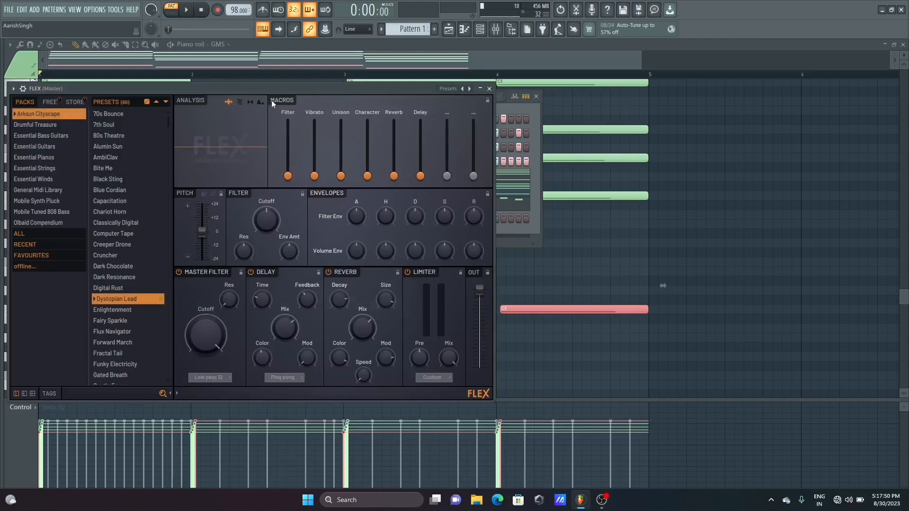
pyautogui.moveTo(278, 89); pyautogui.dragTo(418, 89)
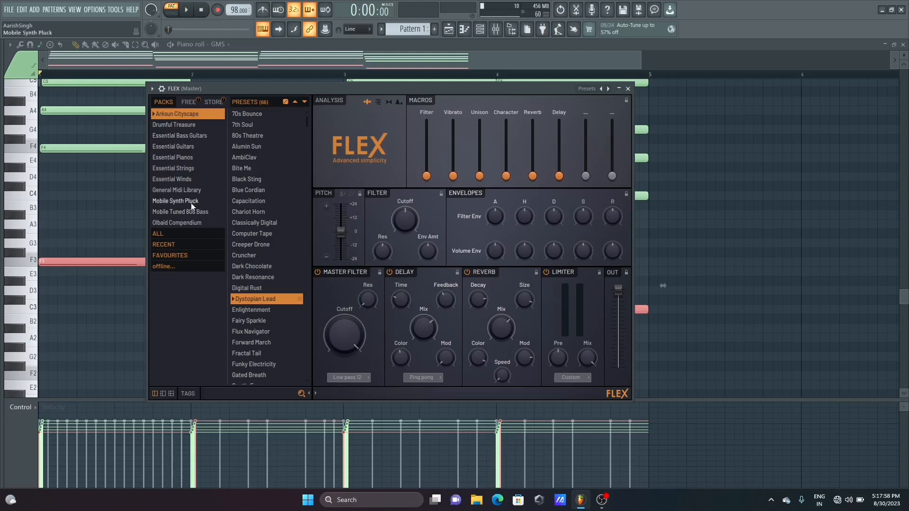
pyautogui.click(628, 89)
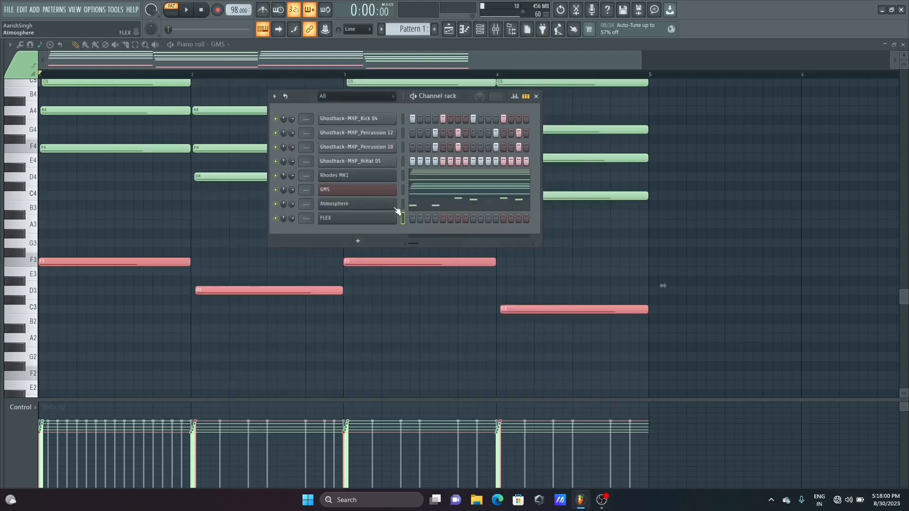
# - Replace the new FLEX channel's instrument with GMS
pyautogui.rightClick(369, 222)
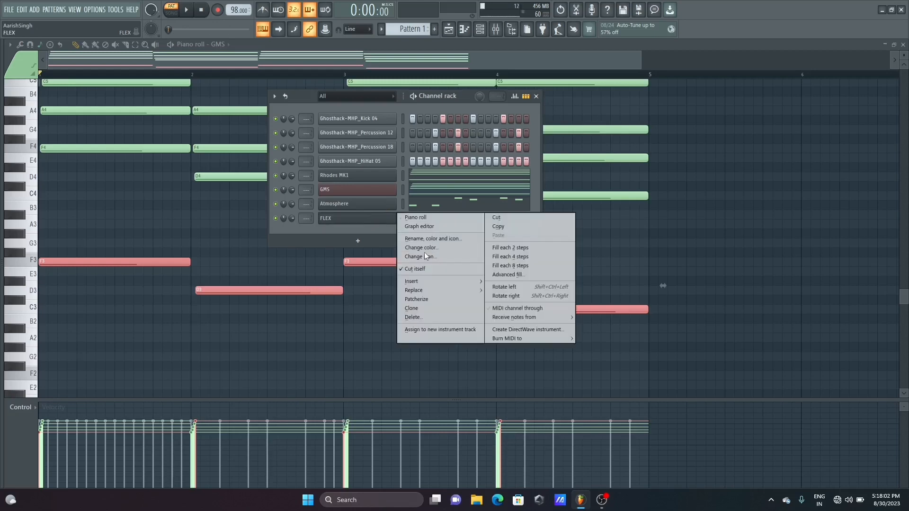
pyautogui.moveTo(433, 289)
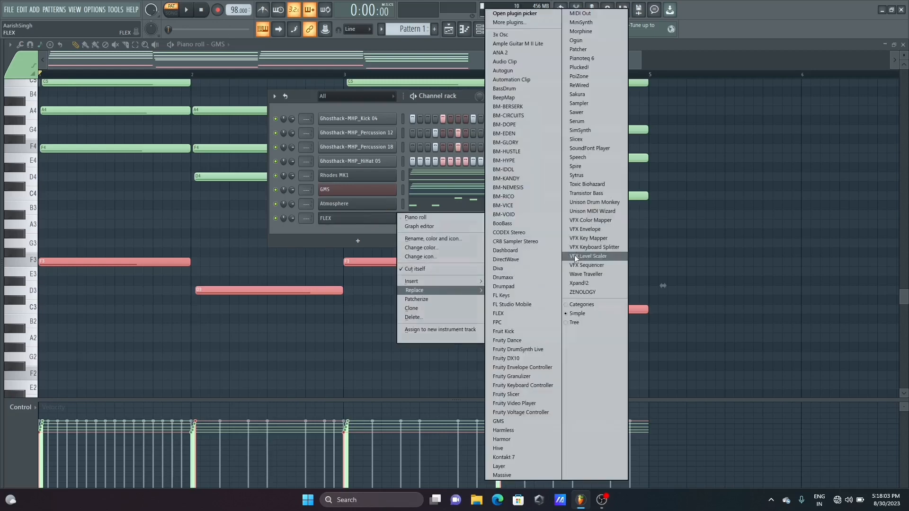
pyautogui.click(522, 250)
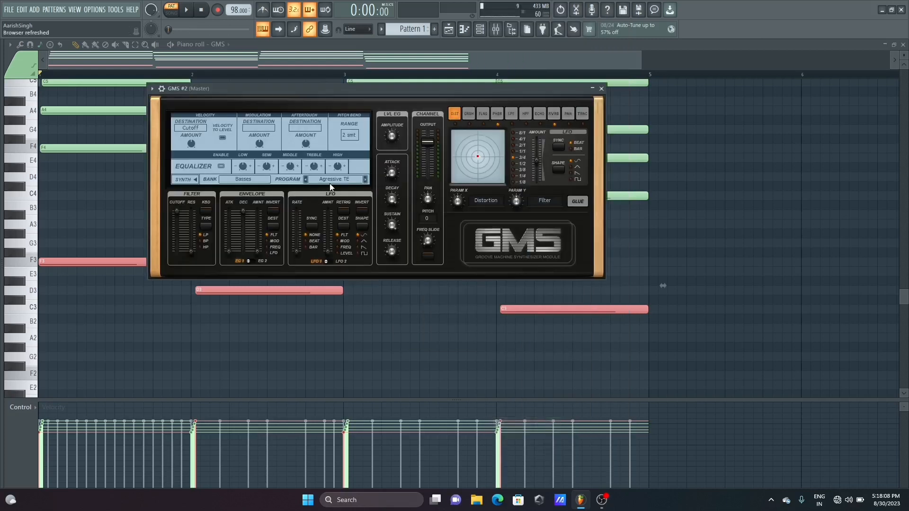
# - Audition the Basses presets in GMS #2, choose Analog Bass 4 TE, and close the synth
pyautogui.moveTo(378, 88); pyautogui.dragTo(383, 104)
pyautogui.doubleClick(382, 105)
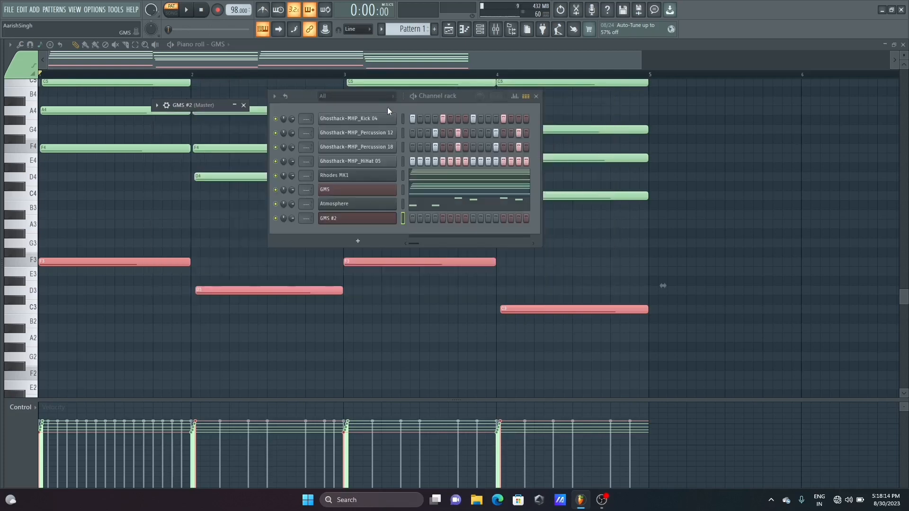
pyautogui.doubleClick(202, 104)
pyautogui.moveTo(362, 107); pyautogui.dragTo(368, 107)
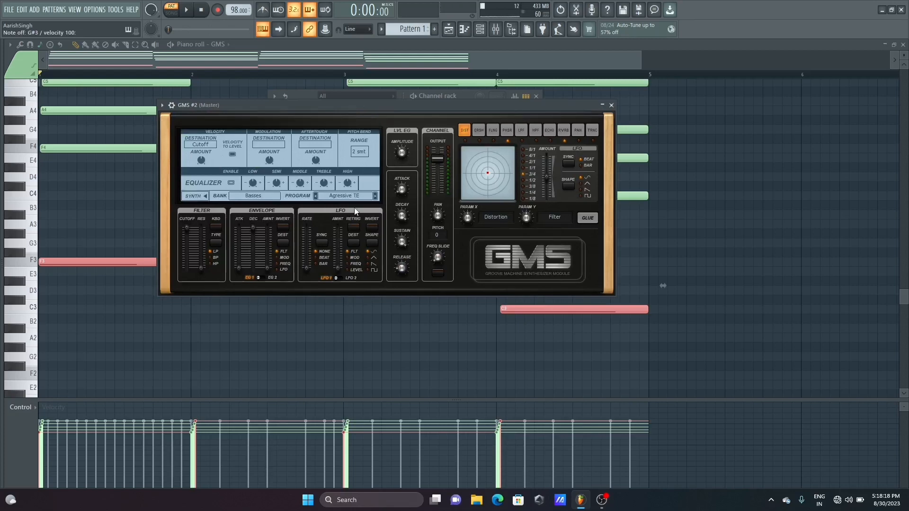
pyautogui.click(374, 197)
pyautogui.moveTo(404, 106); pyautogui.dragTo(411, 103)
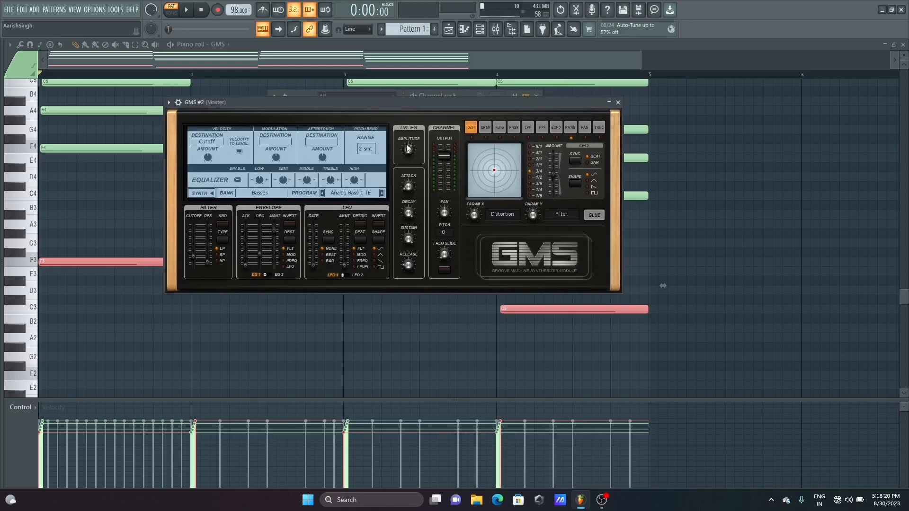
pyautogui.click(383, 195)
pyautogui.click(383, 195)
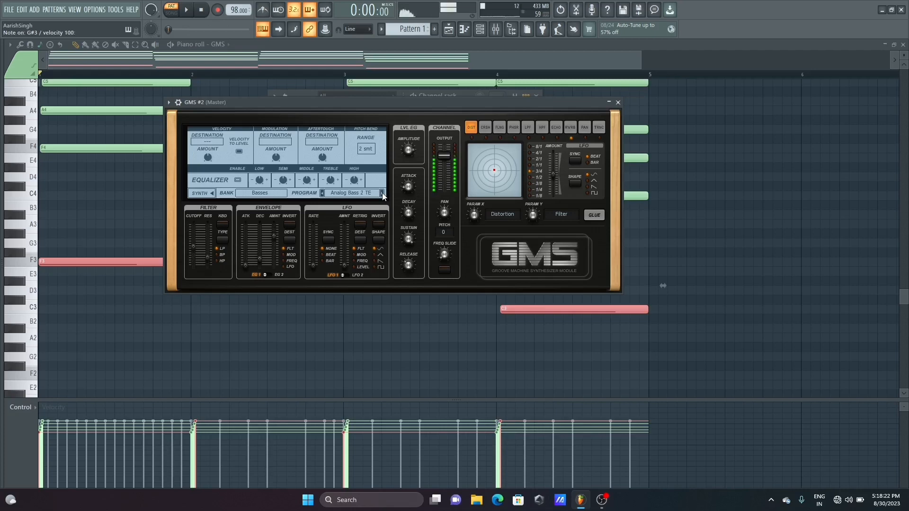
pyautogui.click(383, 195)
pyautogui.click(618, 103)
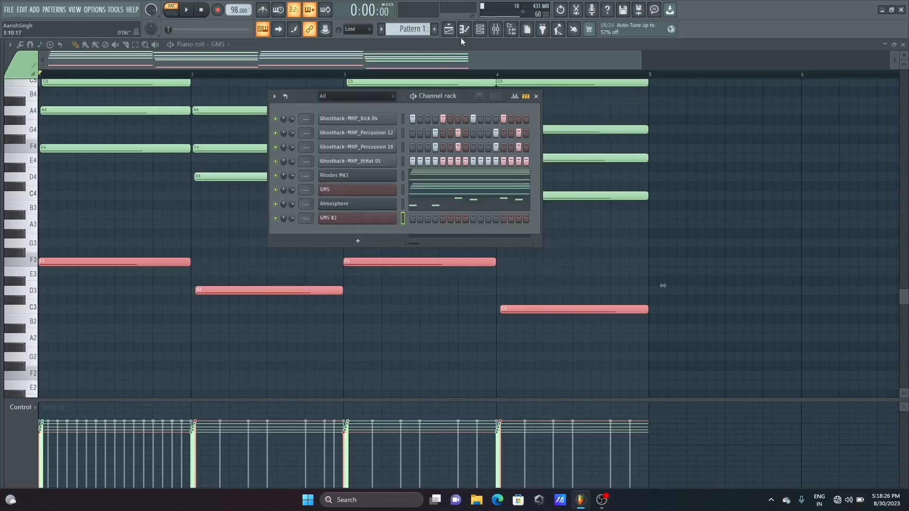
# - Paste the copied low notes into the GMS #2 channel's piano roll and play the pattern briefly
pyautogui.click(338, 61)
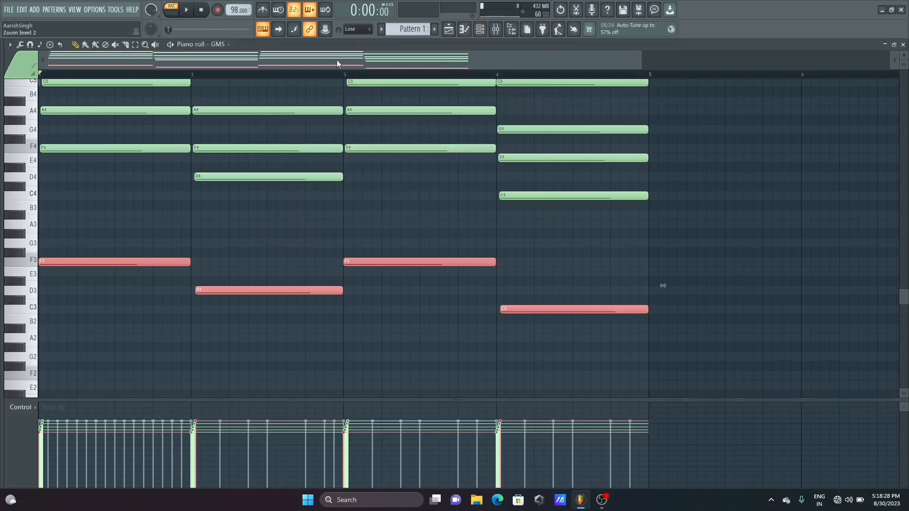
pyautogui.click(480, 29)
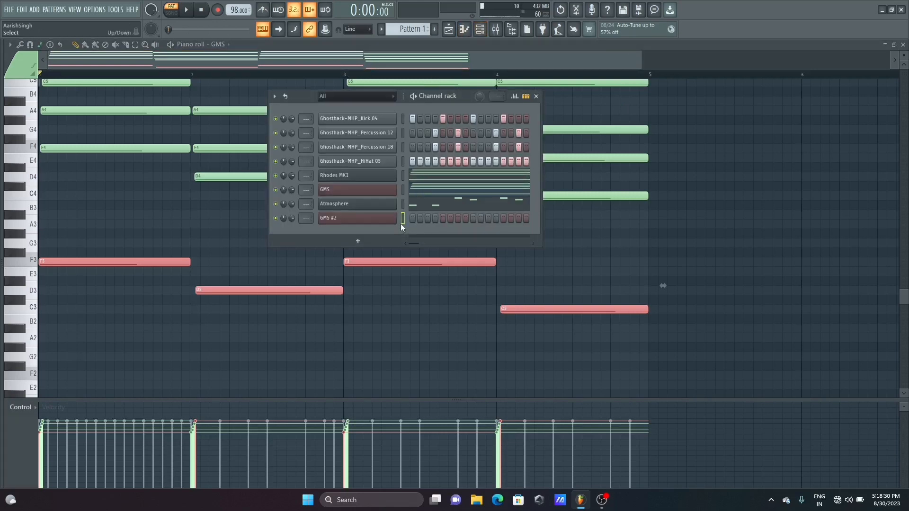
pyautogui.click(402, 224)
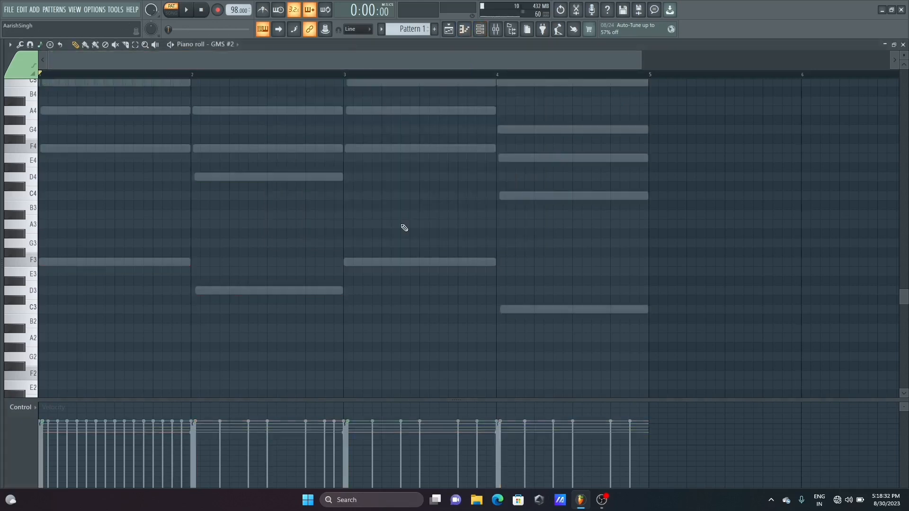
pyautogui.press('space')
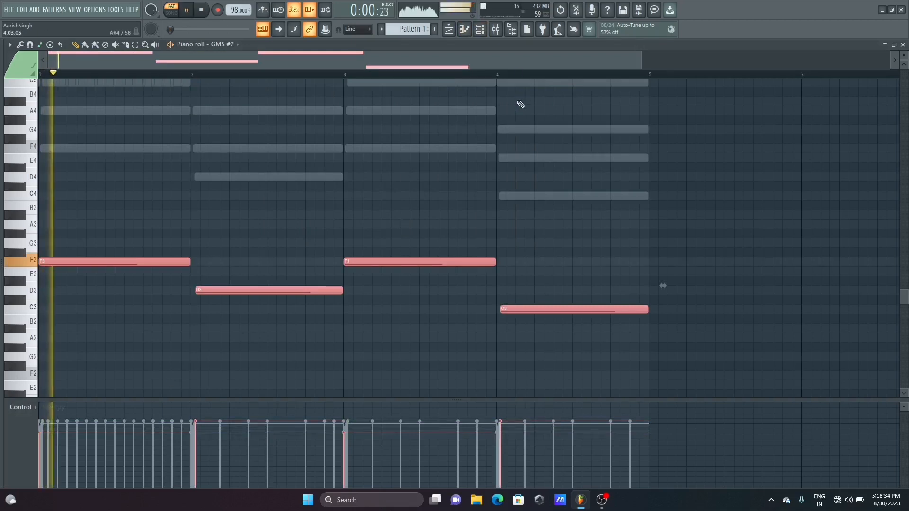
pyautogui.press('space')
# - Play the pattern briefly, and mute the Rhodes MK1, GMS and Atmosphere channels
pyautogui.click(479, 29)
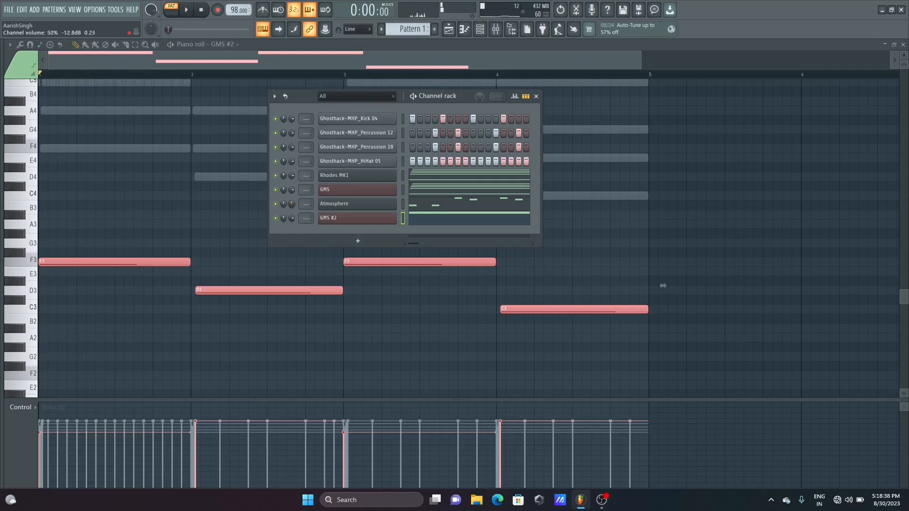
pyautogui.press('space')
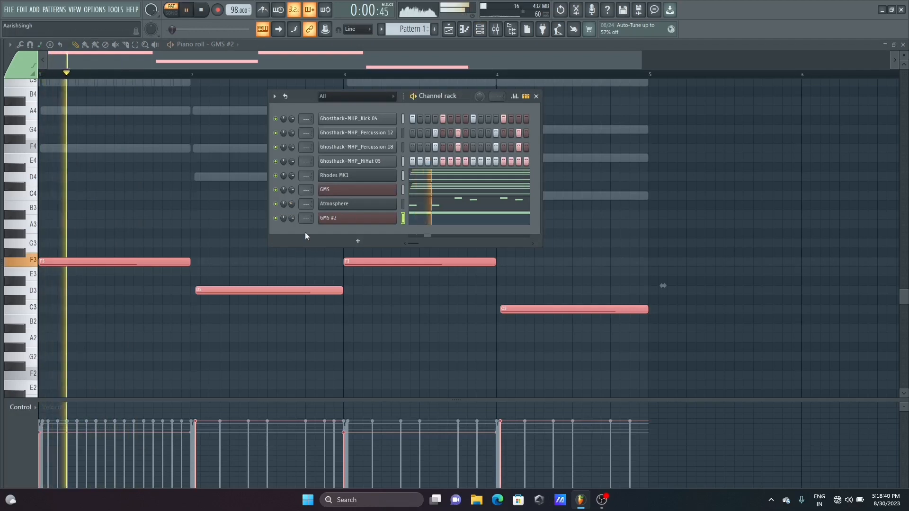
pyautogui.rightClick(276, 217)
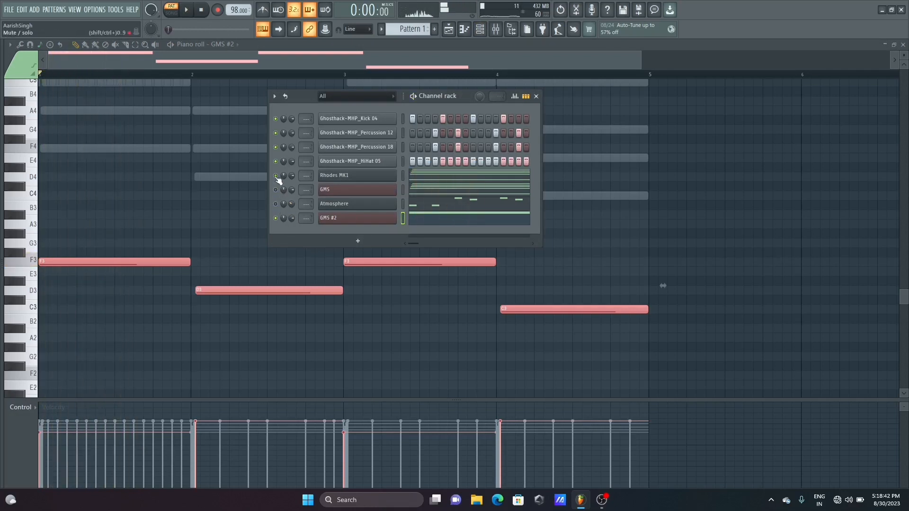
# - Listen to the GMS #2 bass with the drums while checking its synth settings and output level
pyautogui.press('space')
pyautogui.click(350, 218)
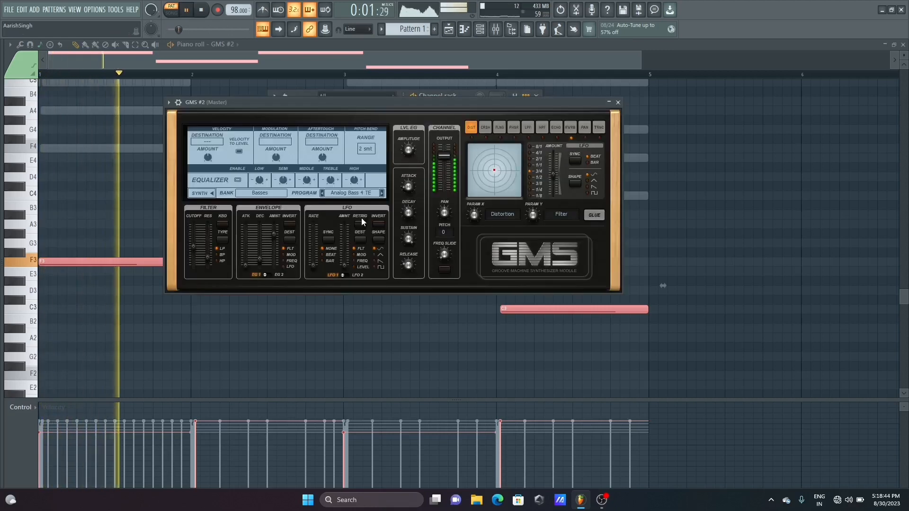
pyautogui.press('space')
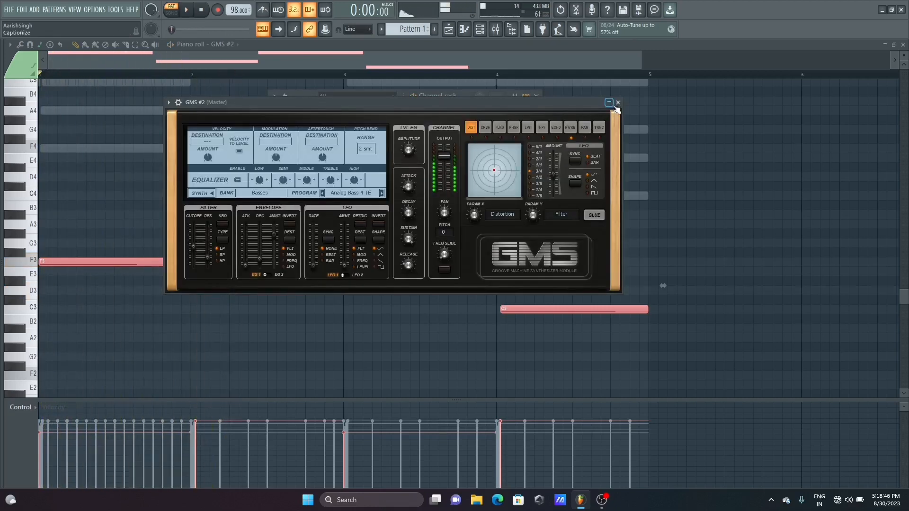
pyautogui.click(618, 102)
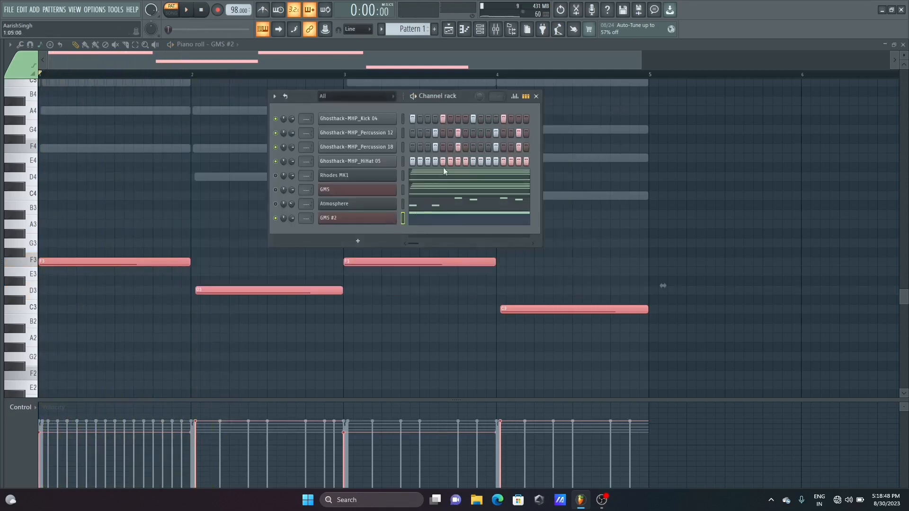
pyautogui.click(357, 219)
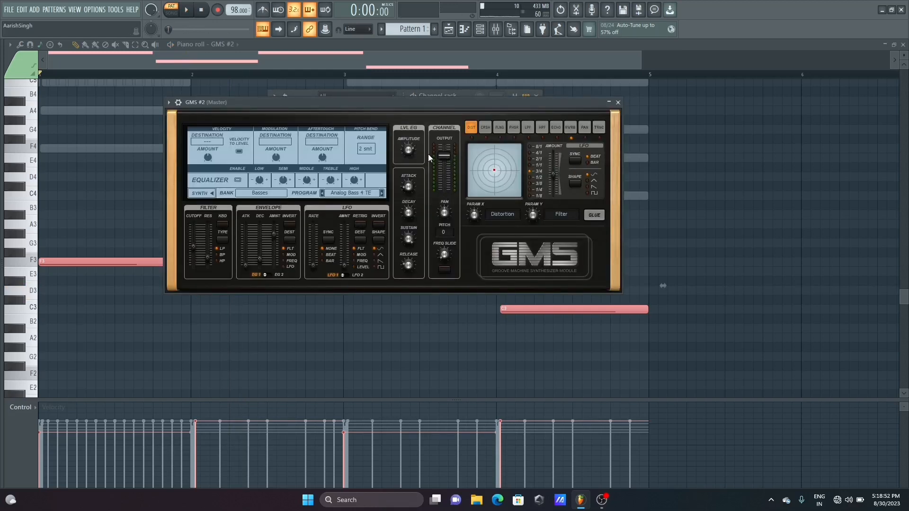
pyautogui.press('space')
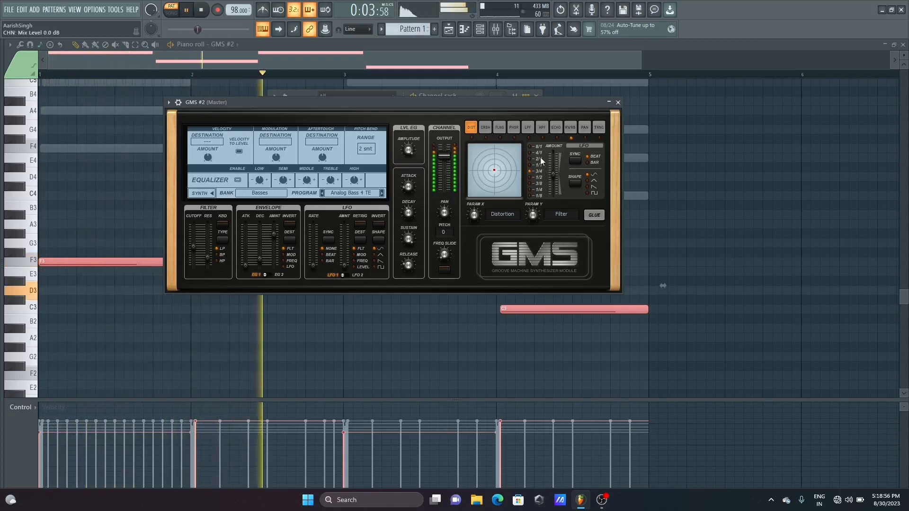
pyautogui.press('space')
pyautogui.click(617, 102)
# - Transpose the four GMS #2 bass notes up one octave and play the pattern to check them
pyautogui.click(468, 60)
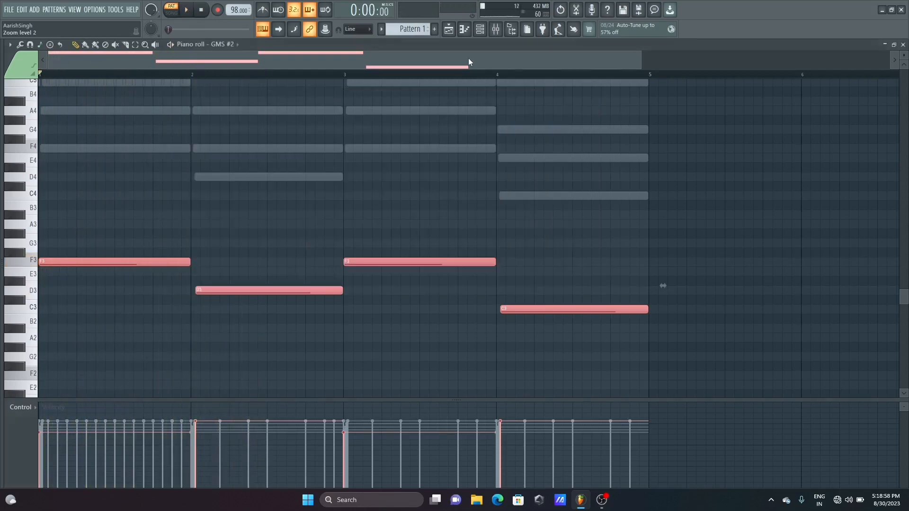
pyautogui.hotkey('ctrl', 'Up')
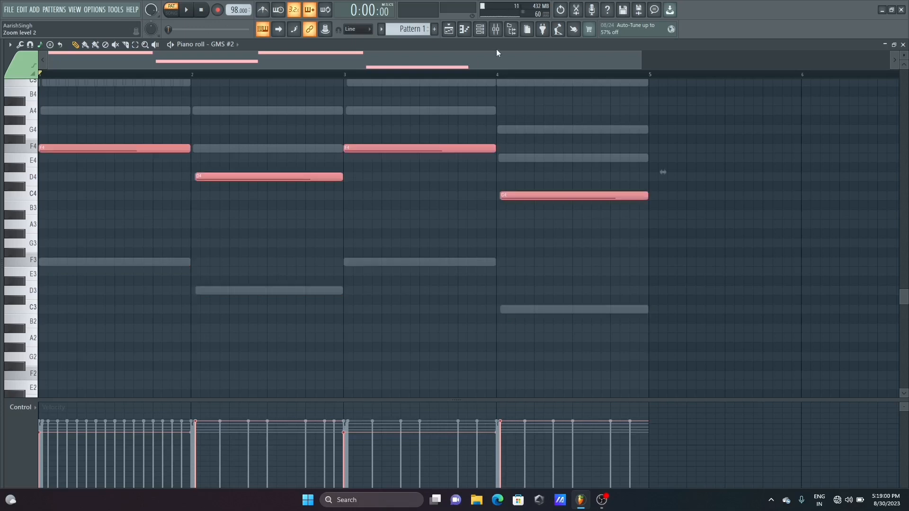
pyautogui.press('space')
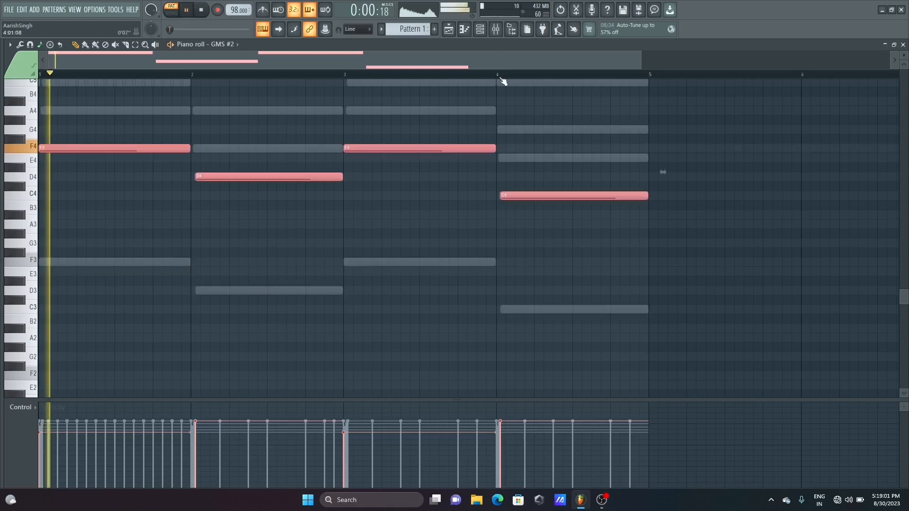
pyautogui.click(479, 29)
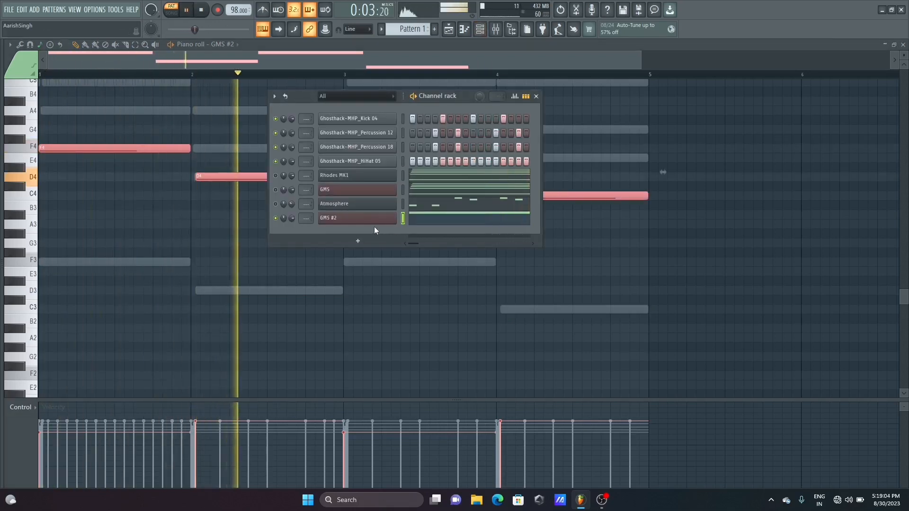
pyautogui.press('space')
pyautogui.press('F6')
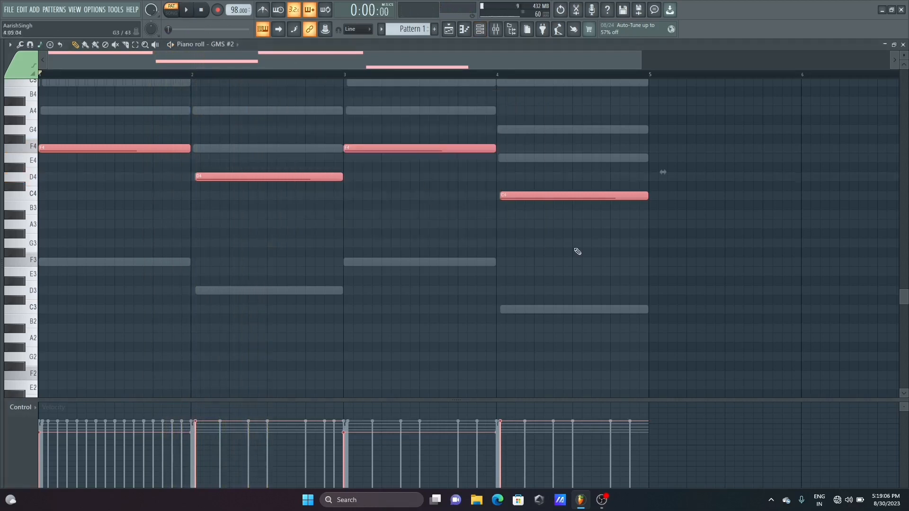
pyautogui.scroll(2, 466, 180)
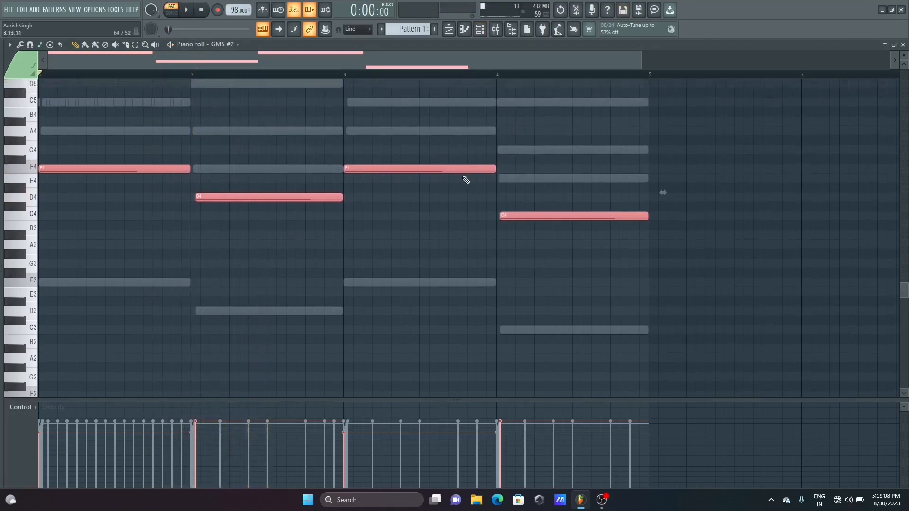
# - Quantize the four GMS #2 bass notes to the grid and play the pattern while checking the channel's portamento and mono settings
pyautogui.hotkey('ctrl', 'q')
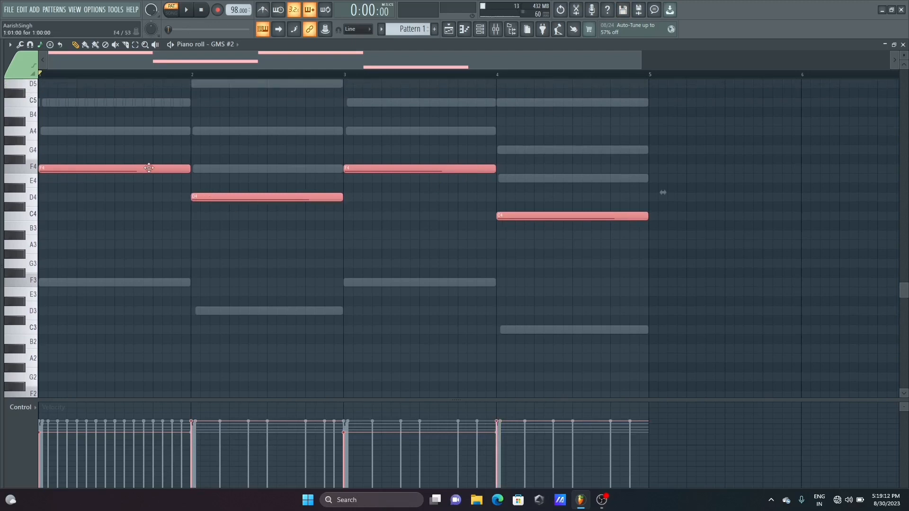
pyautogui.click(480, 28)
pyautogui.click(371, 223)
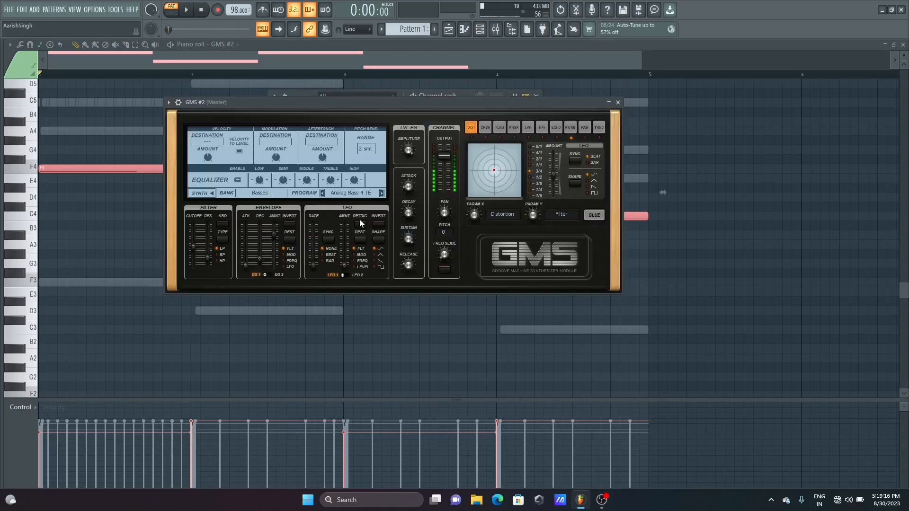
pyautogui.click(170, 102)
pyautogui.click(197, 120)
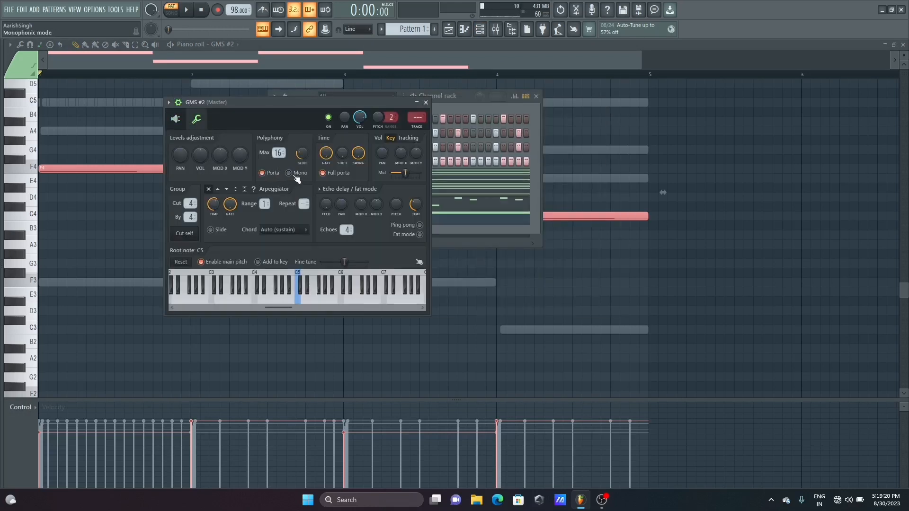
pyautogui.scroll(2, 303, 159)
pyautogui.moveTo(319, 103); pyautogui.dragTo(357, 112)
pyautogui.press('space')
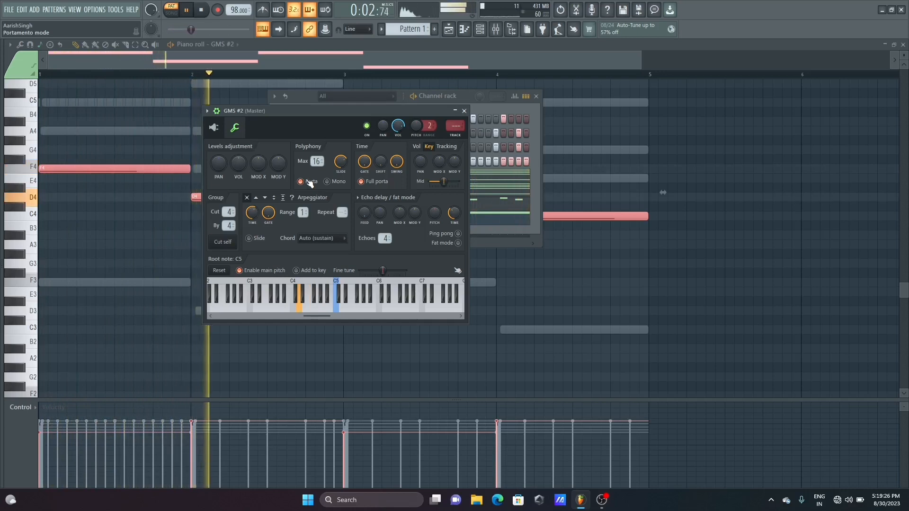
pyautogui.press('space')
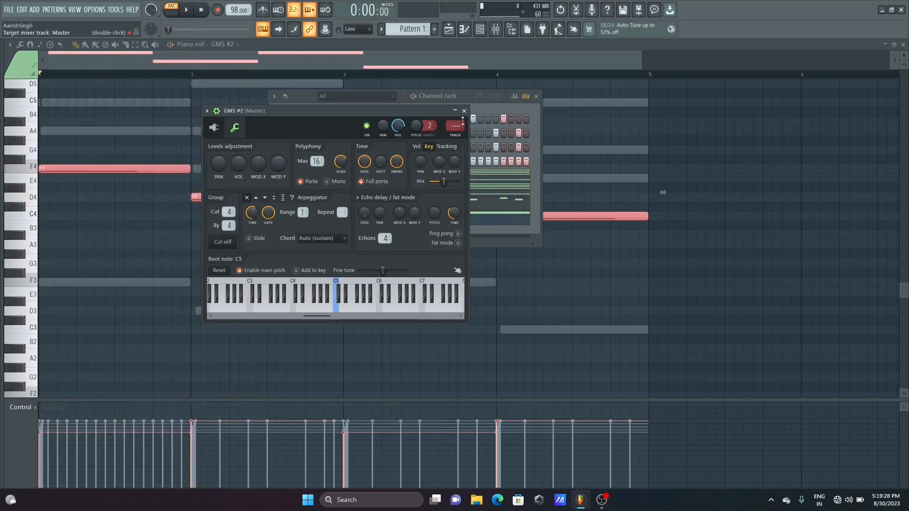
pyautogui.click(464, 110)
pyautogui.click(536, 97)
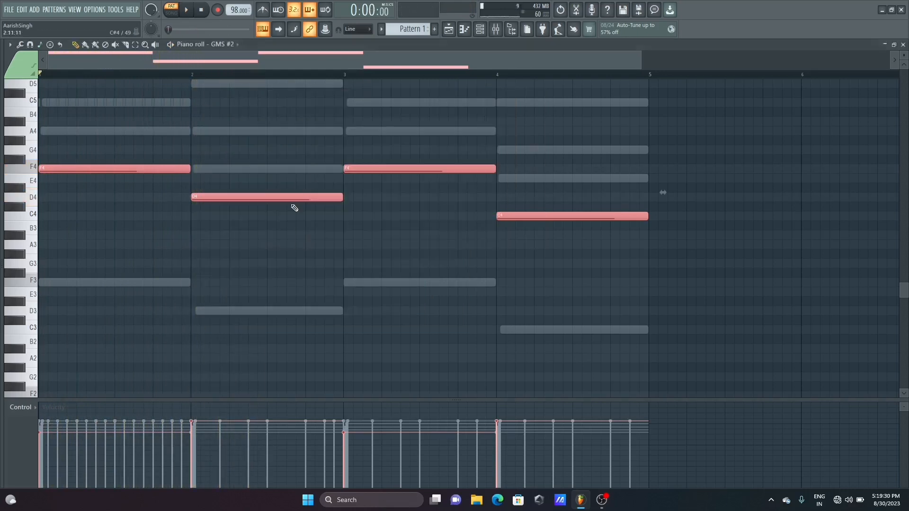
# - Play the bass with the drums, unmute Rhodes MK1, GMS and Atmosphere, and play the full pattern
pyautogui.press('space')
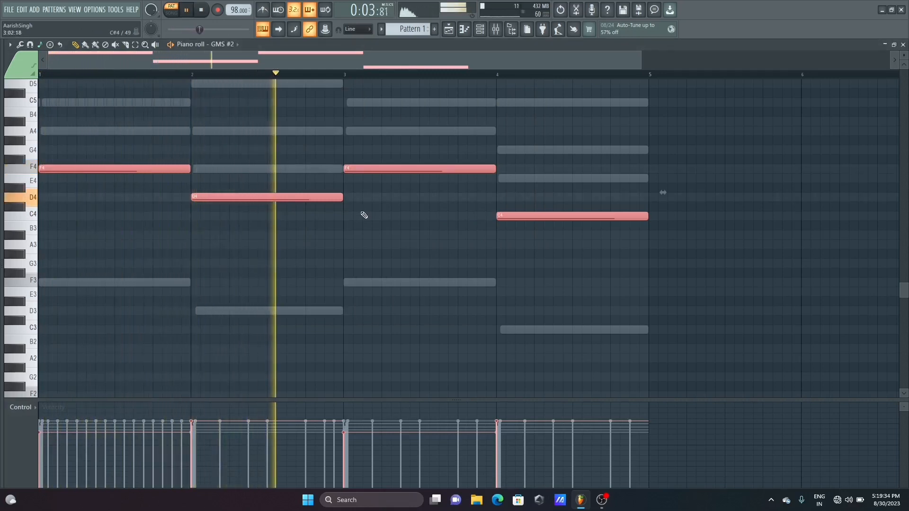
pyautogui.press('space')
pyautogui.click(487, 32)
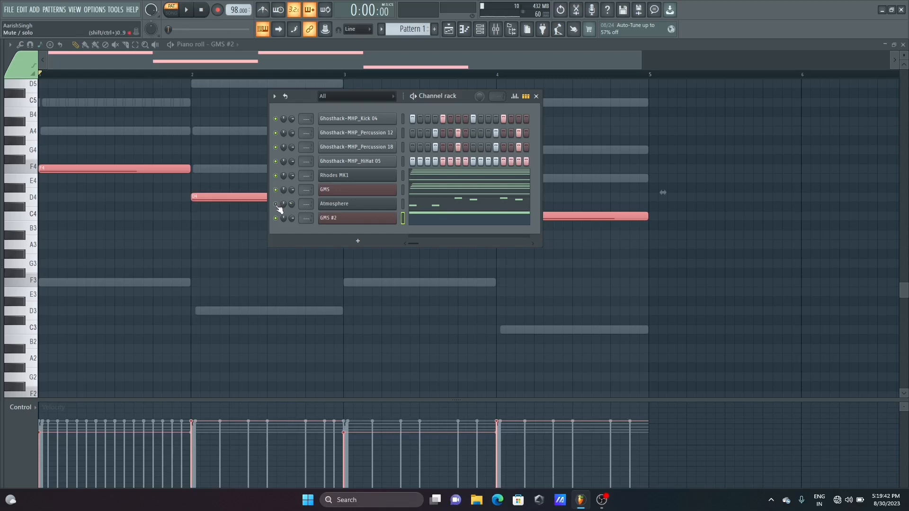
pyautogui.press('space')
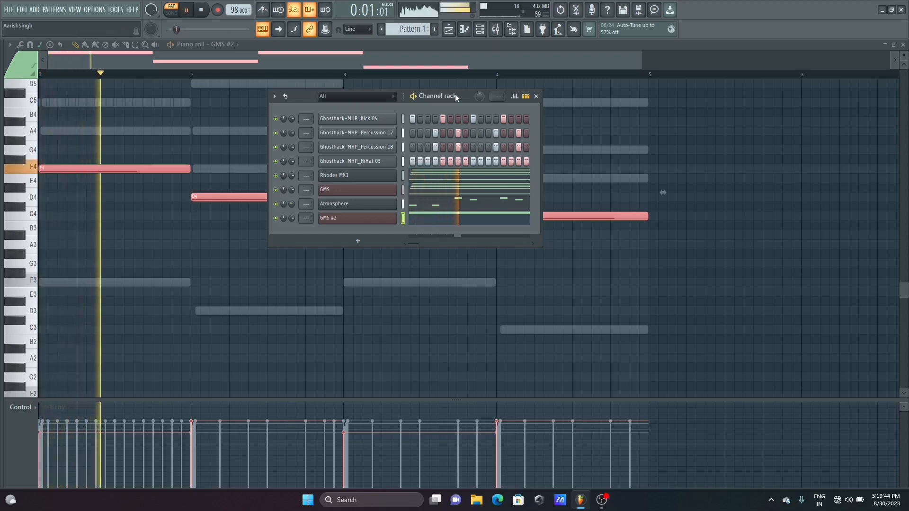
pyautogui.press('space')
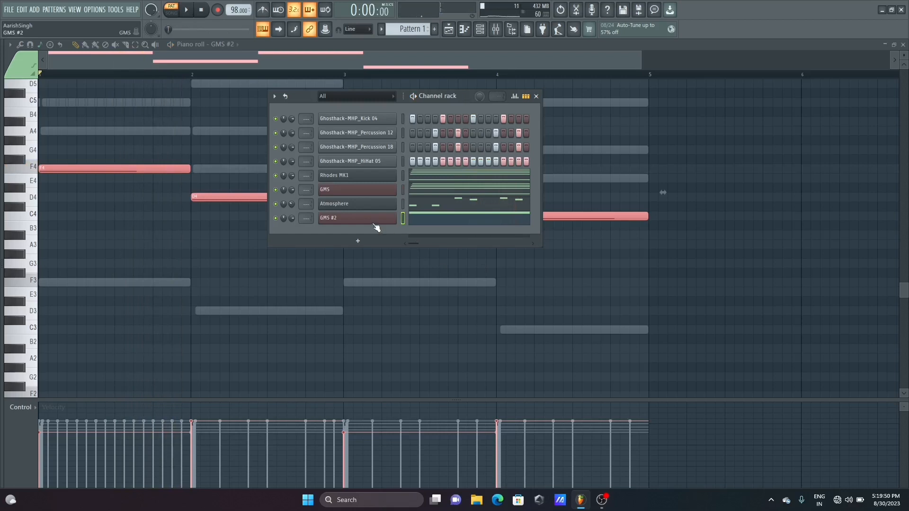
# - Add a 3x Osc channel and set oscillator 1's coarse pitch to -24 semitones
pyautogui.click(365, 240)
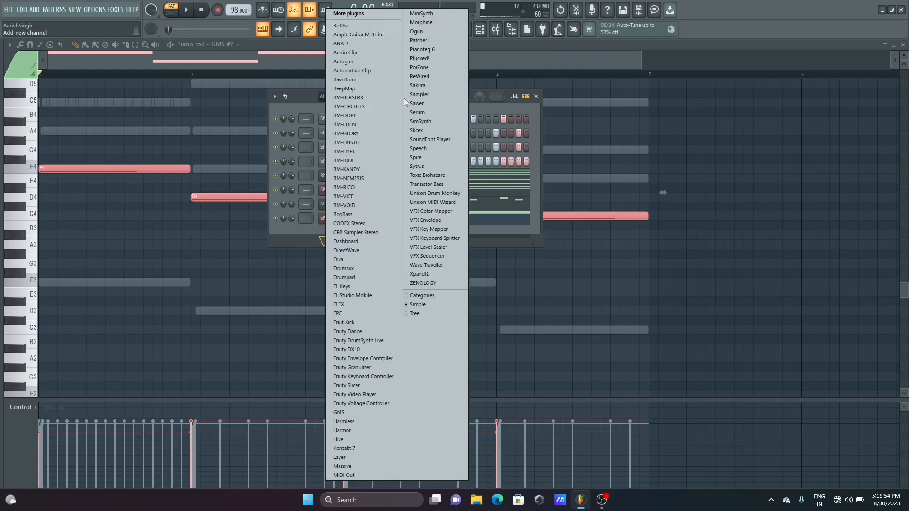
pyautogui.click(341, 26)
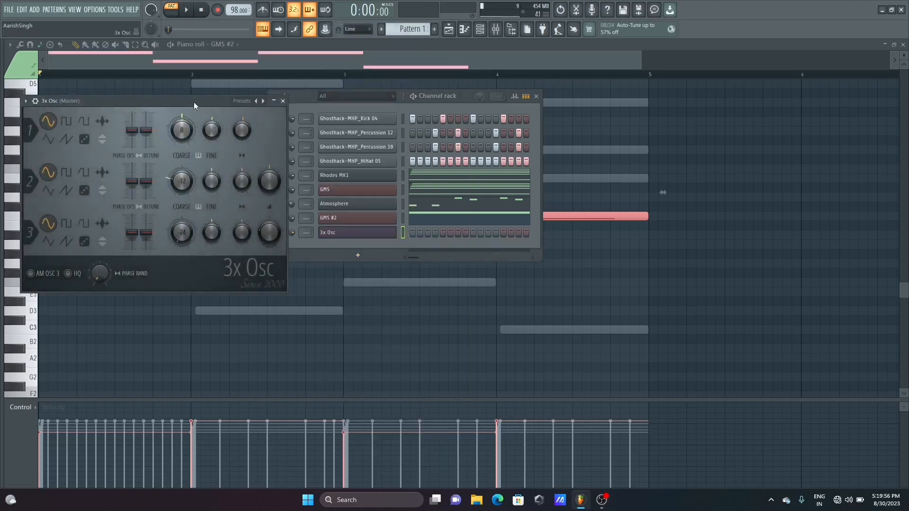
pyautogui.moveTo(196, 101); pyautogui.dragTo(436, 101)
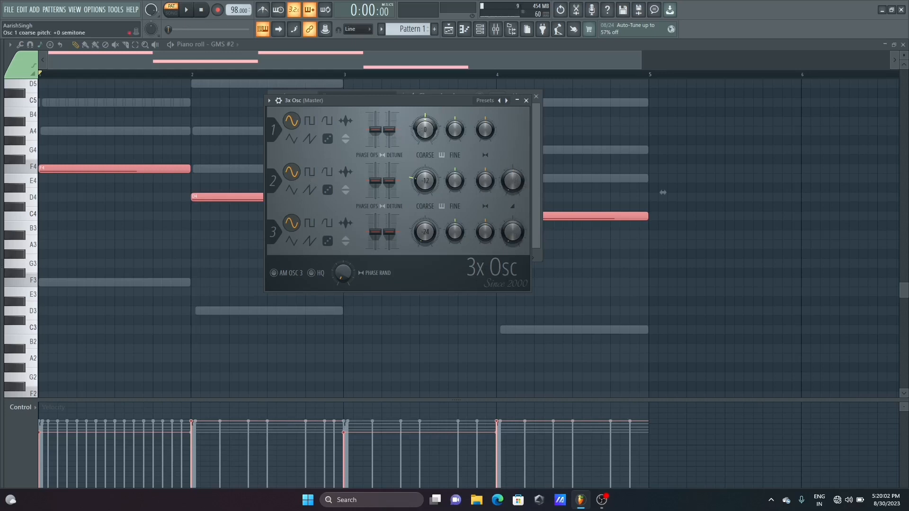
pyautogui.moveTo(425, 129); pyautogui.dragTo(424, 152)
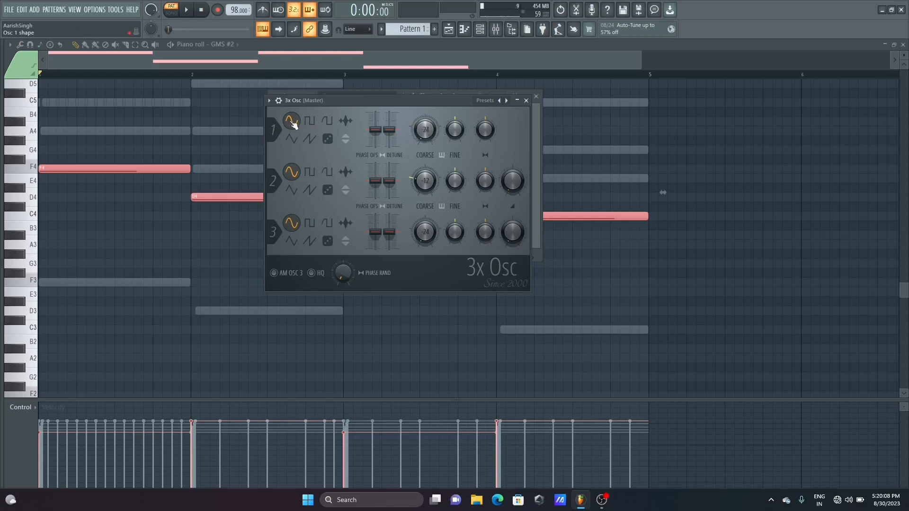
# - Play a few single notes on the 3x Osc to audition its low sine sound, and close the plugin
pyautogui.moveTo(351, 101); pyautogui.dragTo(344, 103)
pyautogui.press('v')
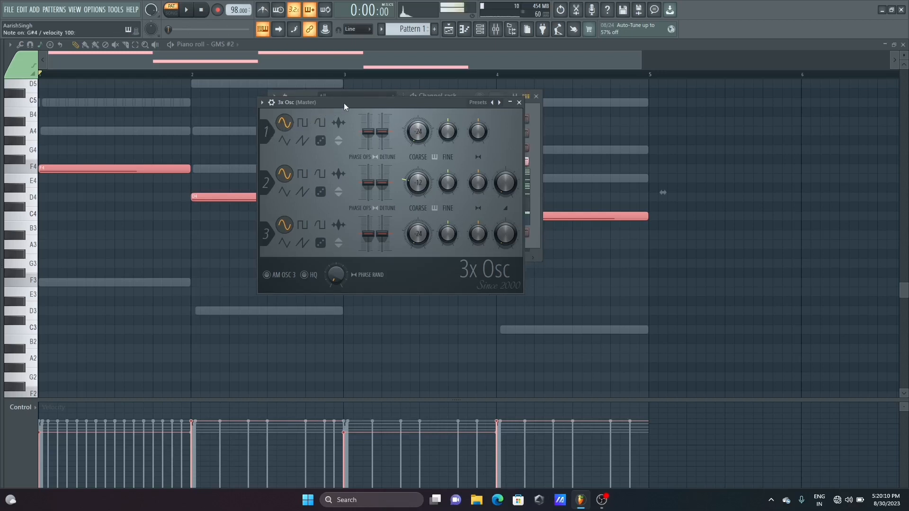
pyautogui.press('b')
pyautogui.press('h')
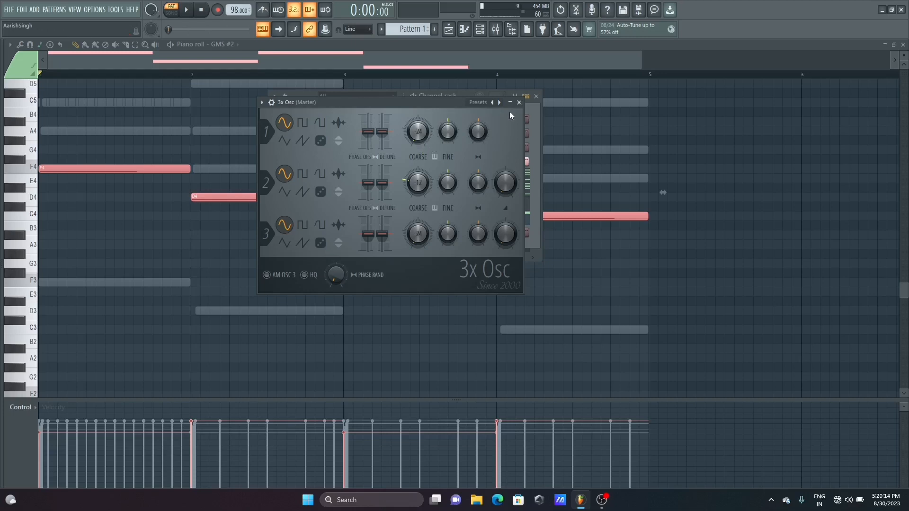
pyautogui.click(520, 103)
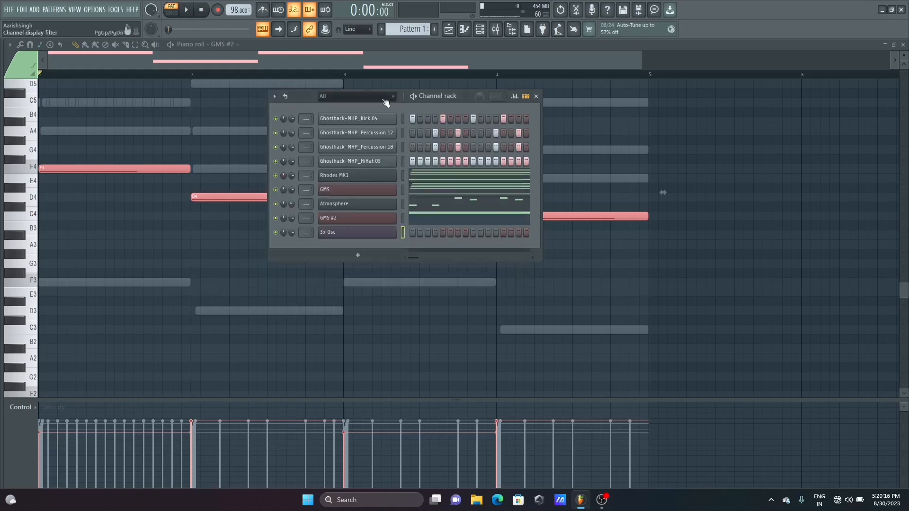
# - Copy the four GMS #2 bass notes into the 3x Osc channel's piano roll and play the full pattern
pyautogui.click(536, 96)
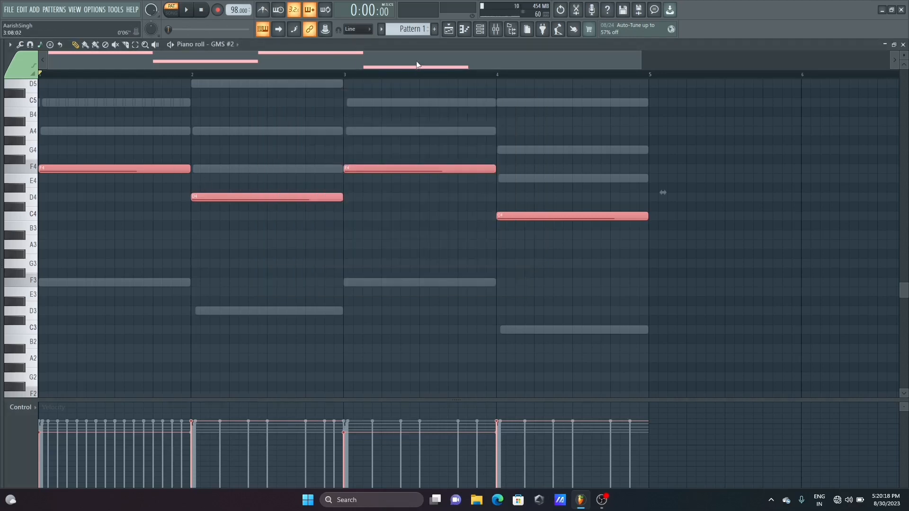
pyautogui.press('F6')
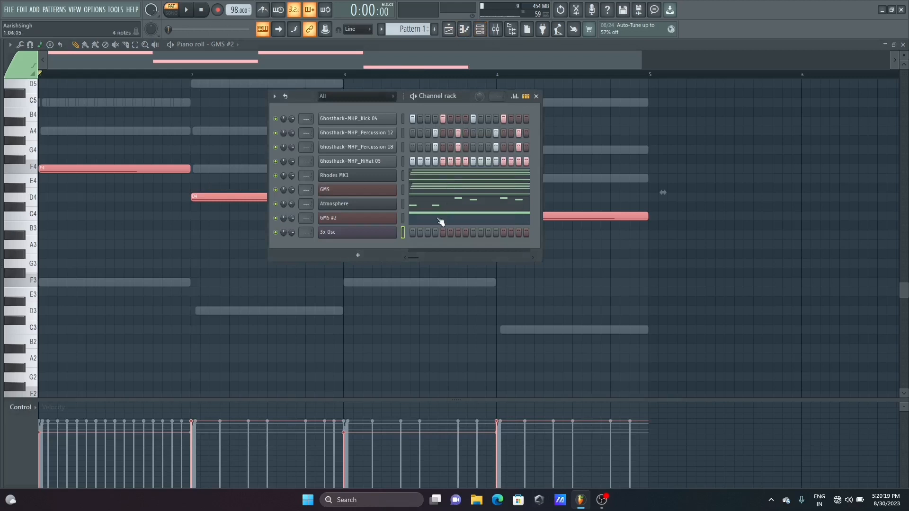
pyautogui.click(403, 232)
pyautogui.press('F6')
pyautogui.hotkey('ctrl', 'v')
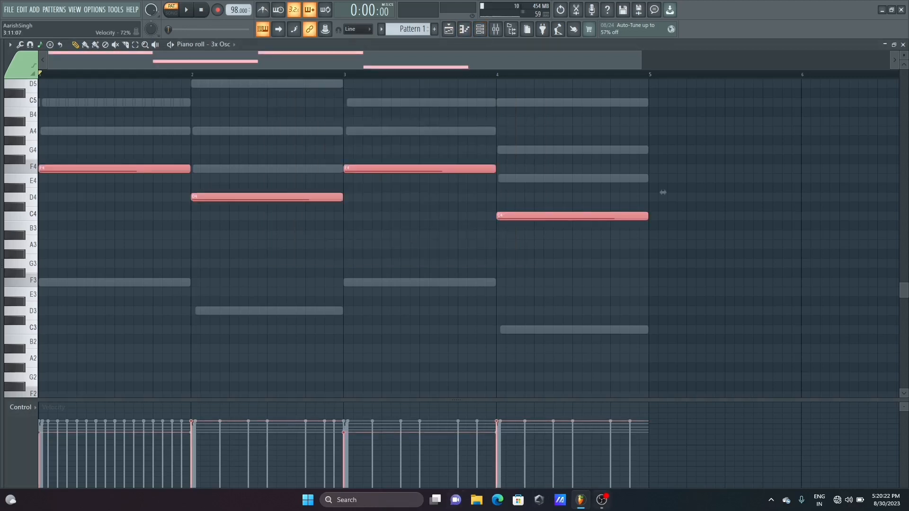
pyautogui.click(485, 33)
pyautogui.press('space')
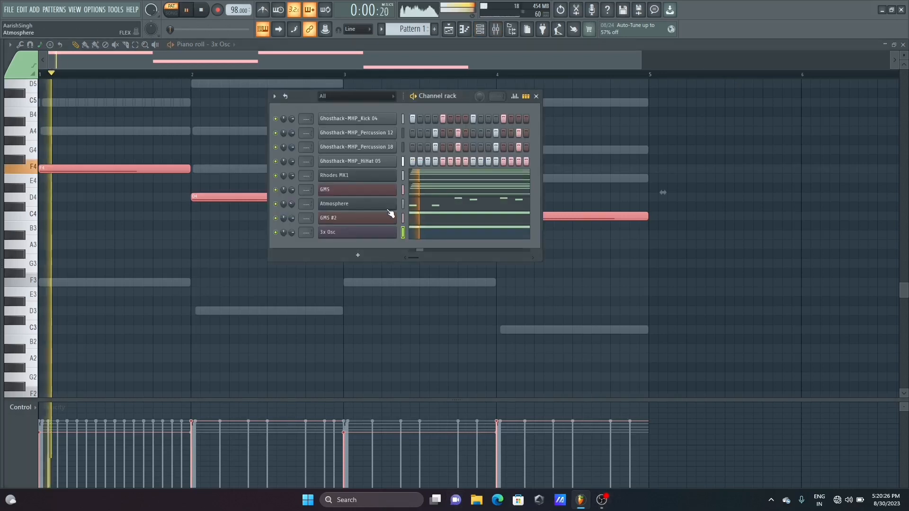
pyautogui.press('space')
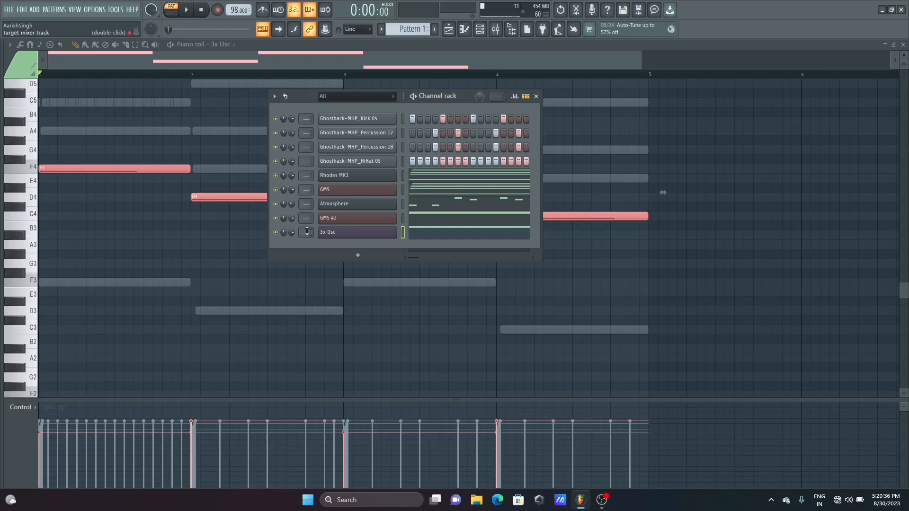
pyautogui.click(403, 176)
pyautogui.click(403, 189)
pyautogui.click(403, 204)
pyautogui.click(403, 217)
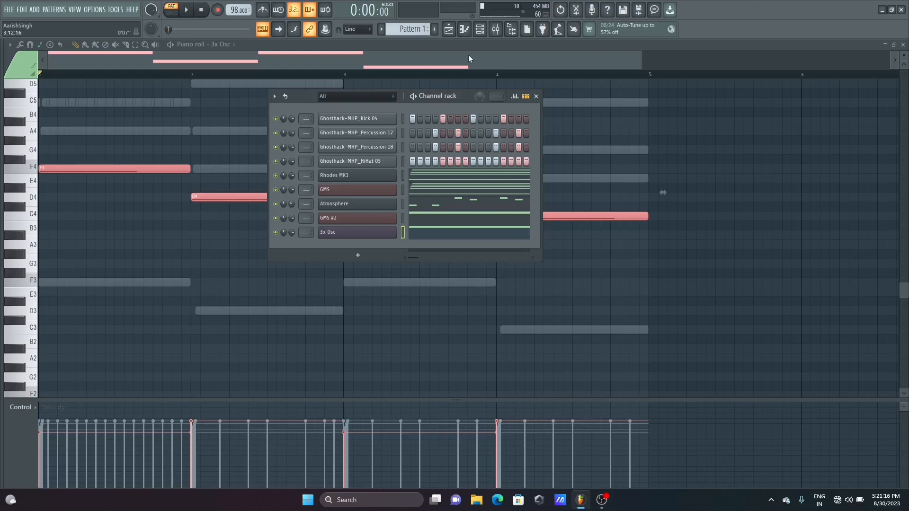
# - Open the playlist and split Pattern 1 into a separate pattern for each channel
pyautogui.press('F6')
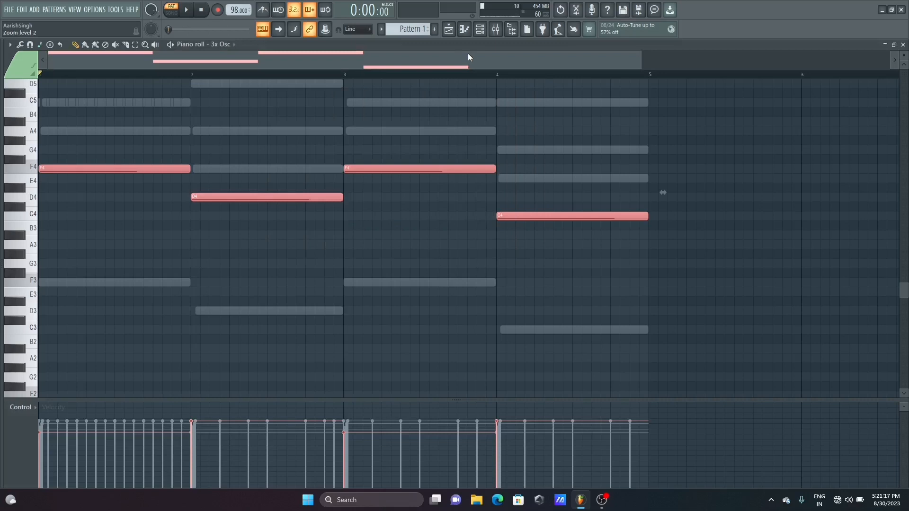
pyautogui.click(450, 30)
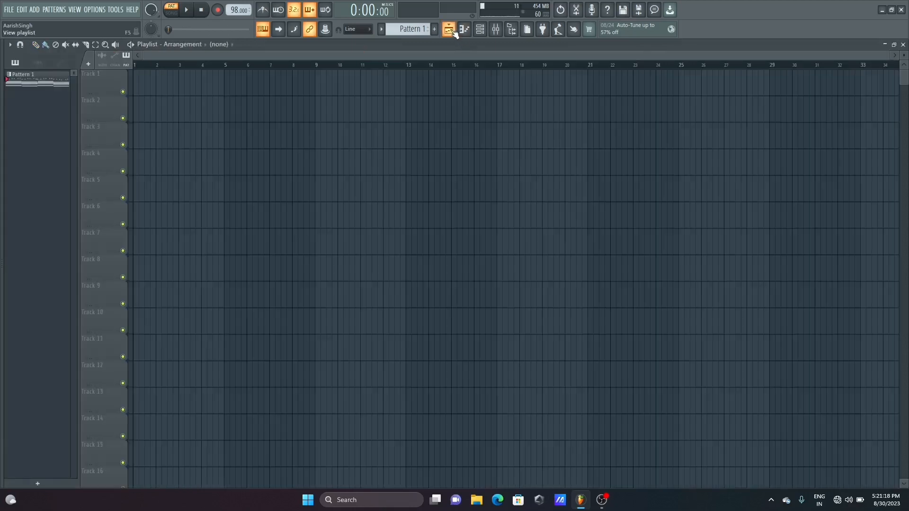
pyautogui.click(480, 29)
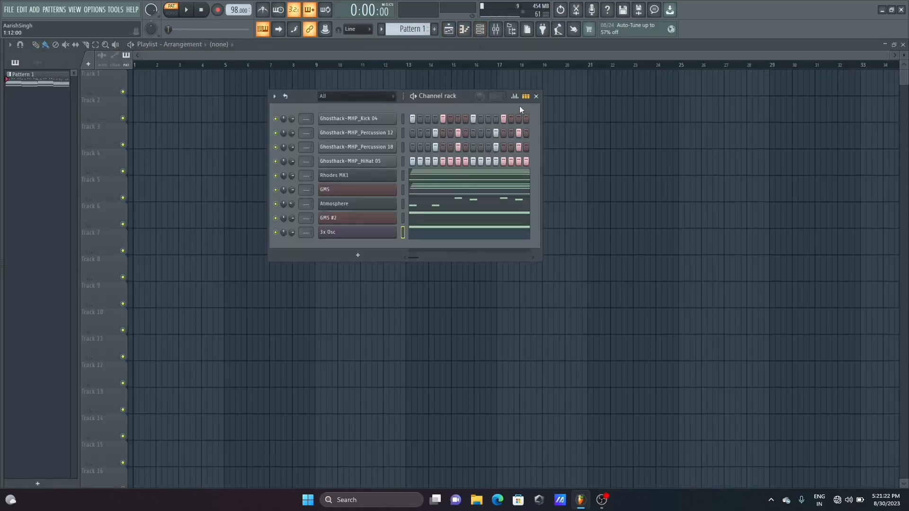
pyautogui.click(536, 96)
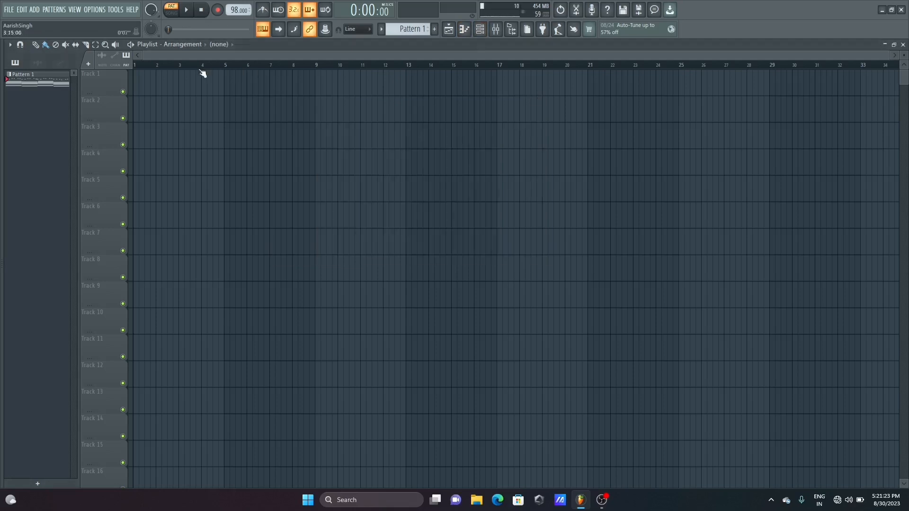
pyautogui.rightClick(29, 85)
pyautogui.click(60, 233)
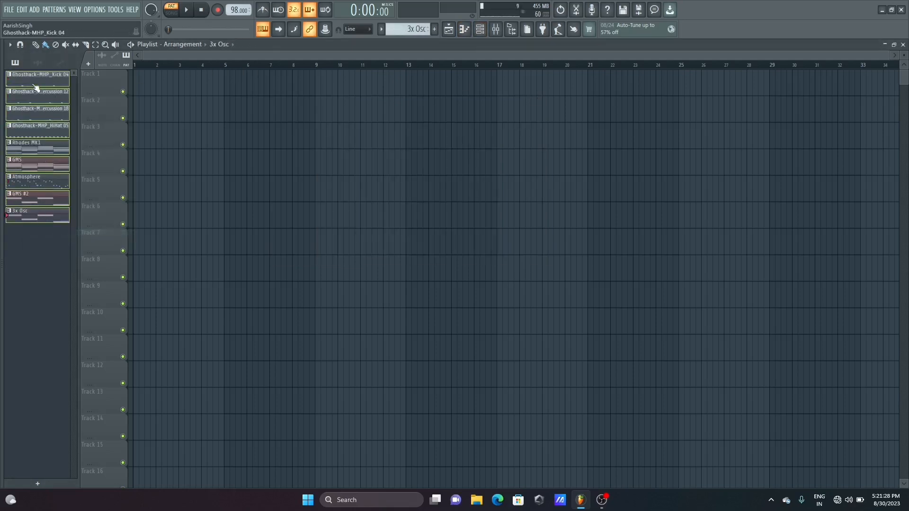
# - Place all the split patterns on separate playlist tracks from bar 1 and repeat the one-bar drum clips through bar 4
pyautogui.moveTo(36, 83); pyautogui.dragTo(137, 161)
pyautogui.hotkey('ctrl', 'b')
pyautogui.hotkey('ctrl', 'b')
pyautogui.hotkey('ctrl', 'b')
# - Select the four-bar block across all nine tracks and duplicate it repeatedly along the playlist
pyautogui.moveTo(263, 69); pyautogui.dragTo(115, 303)
pyautogui.hotkey('ctrl', 'b')
pyautogui.hotkey('ctrl', 'b')
pyautogui.hotkey('ctrl', 'b')
pyautogui.hotkey('ctrl', 'b')
pyautogui.hotkey('ctrl', 'b')
pyautogui.hotkey('ctrl', 'b')
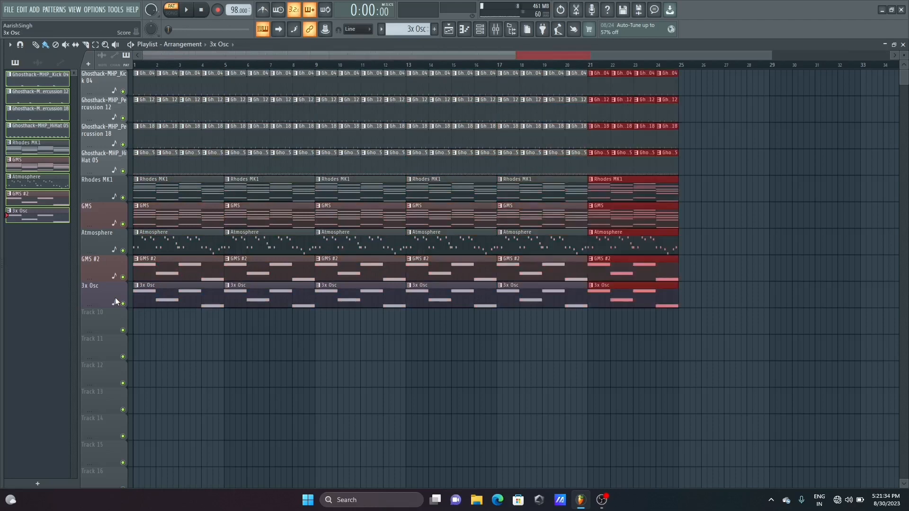
pyautogui.hotkey('ctrl', 'b')
pyautogui.hotkey('ctrl', 'b')
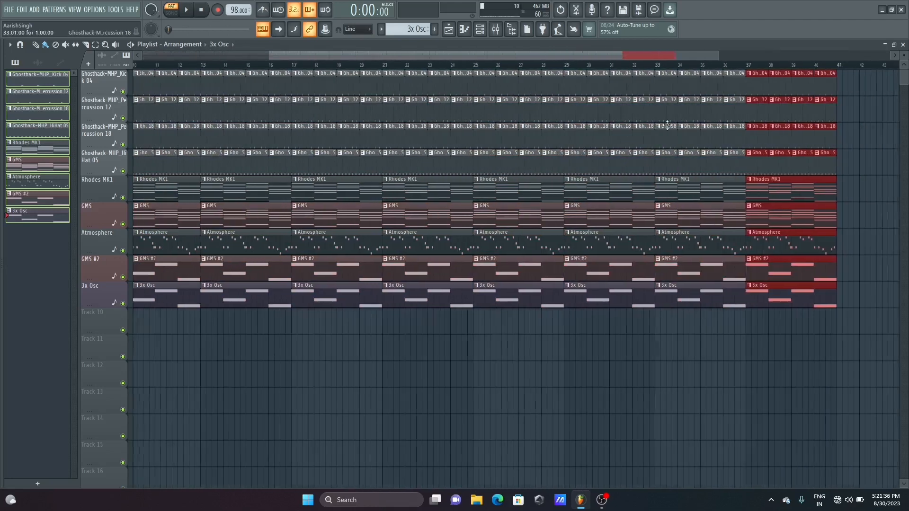
# - Undo the last duplications so that the arrangement ends after bar 32
pyautogui.hotkey('ctrl', 'b')
pyautogui.hotkey('ctrl', 'z')
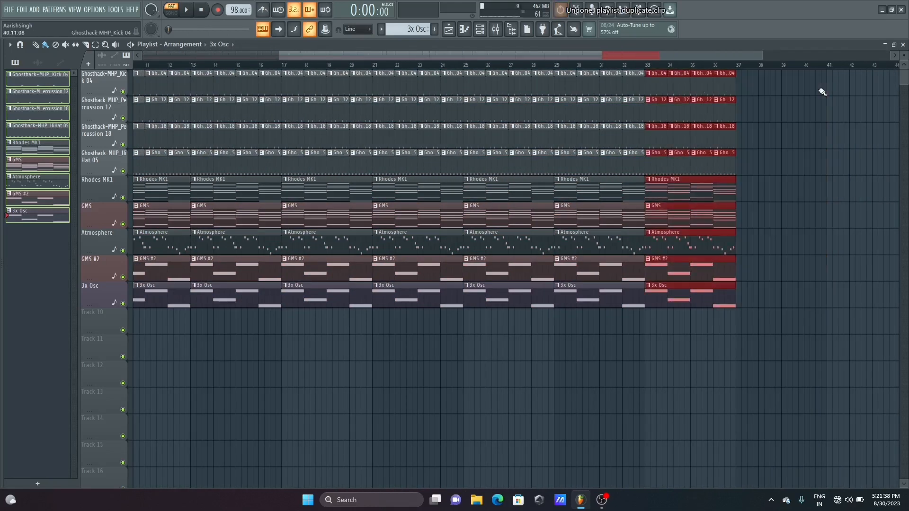
pyautogui.hotkey('ctrl', 'z')
pyautogui.hscroll(-5, 703, 60)
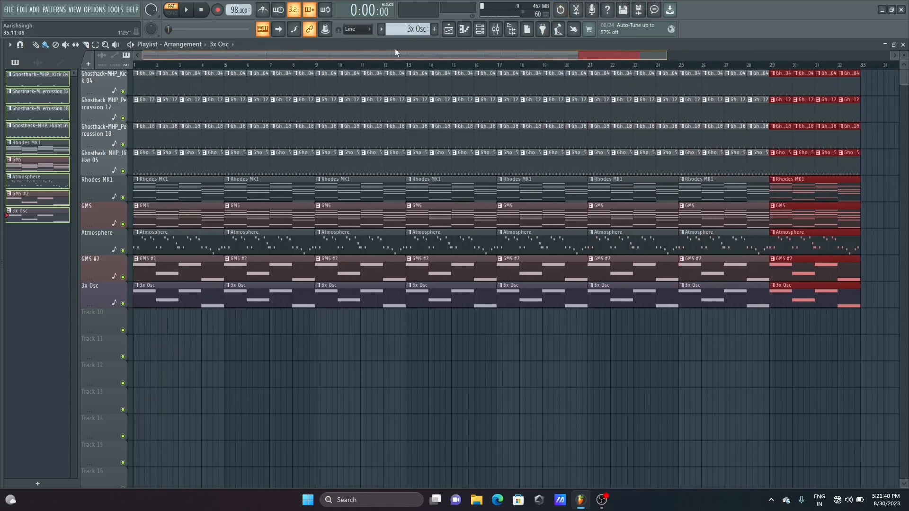
# - Delete the first-bar clips of Kick 04, Percussion 12, Percussion 18 and HiHat 05 from the playlist
pyautogui.scroll(2, 752, 52)
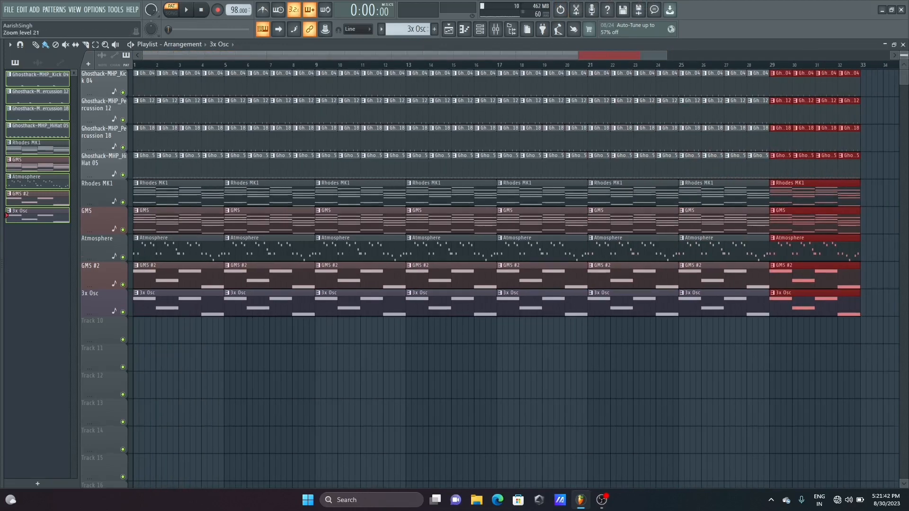
pyautogui.moveTo(668, 56); pyautogui.dragTo(335, 53)
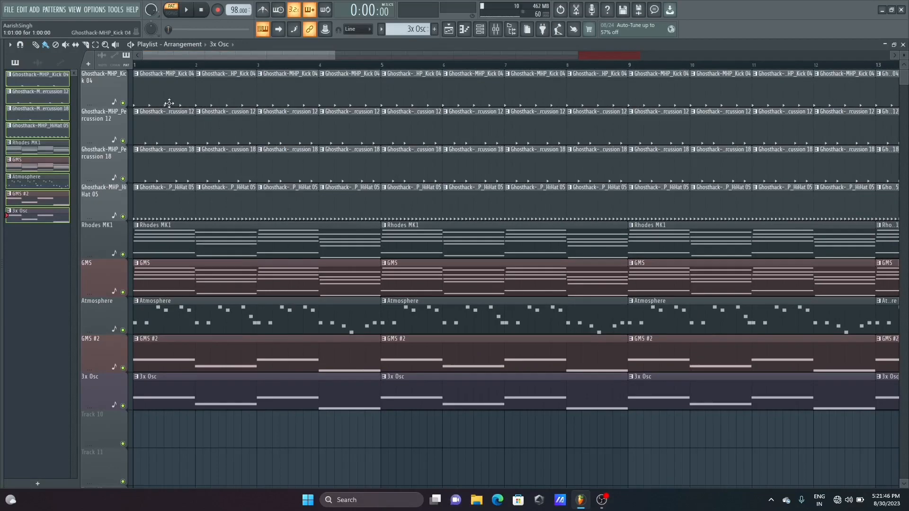
pyautogui.rightClick(161, 87)
pyautogui.rightClick(161, 125)
pyautogui.rightClick(161, 163)
pyautogui.rightClick(161, 201)
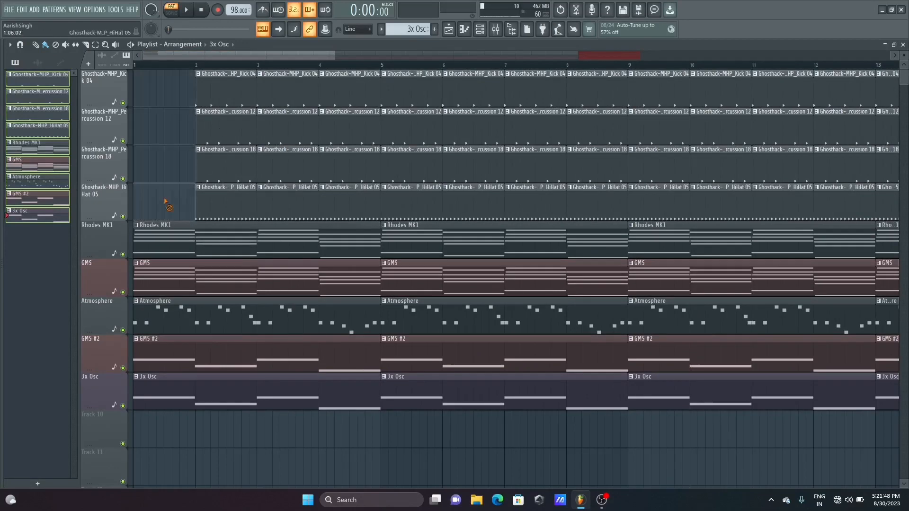
# - Delete the bar 2 clips of HiHat 05, Percussion 18, Percussion 12 and Kick 04 from the playlist
pyautogui.rightClick(226, 200)
pyautogui.rightClick(226, 163)
pyautogui.rightClick(229, 126)
pyautogui.rightClick(226, 87)
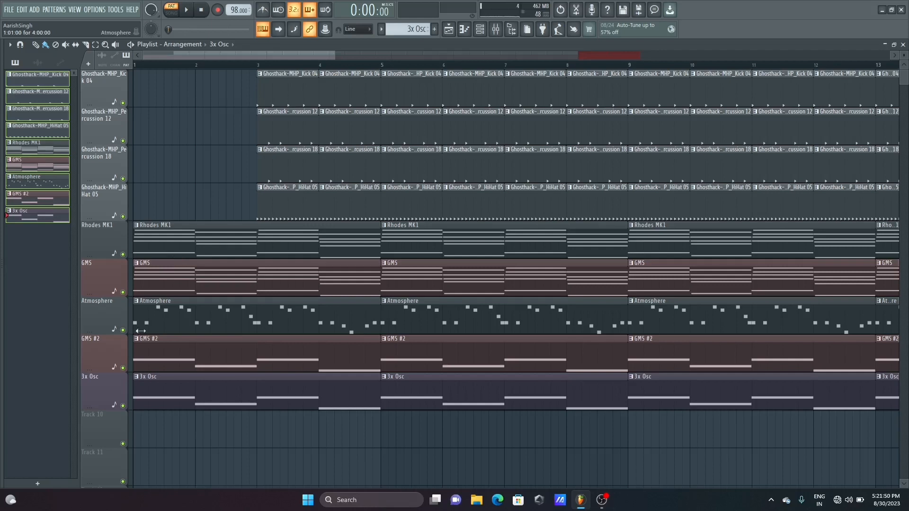
# - Delete the first four-bar clips of GMS, Atmosphere, GMS #2 and 3x Osc, and add a marker named "intro" at bar 1
pyautogui.rightClick(183, 265)
pyautogui.rightClick(183, 314)
pyautogui.rightClick(172, 356)
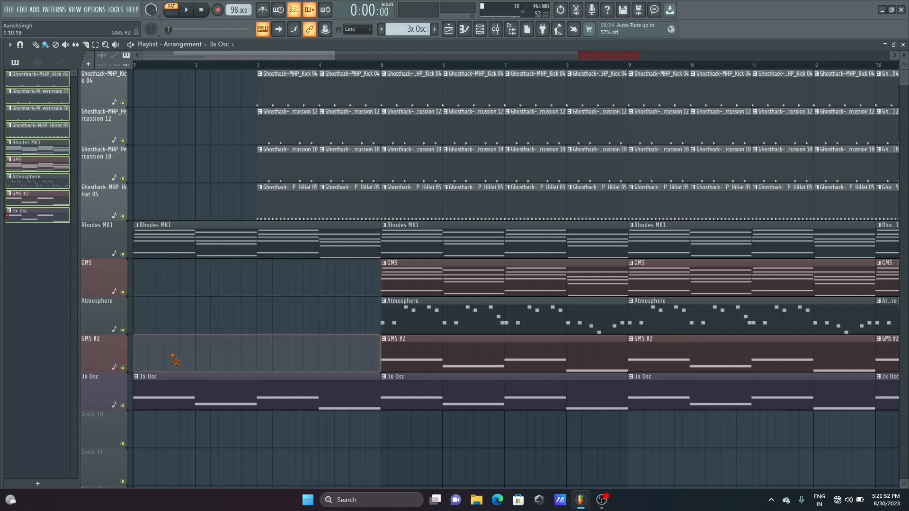
pyautogui.rightClick(173, 393)
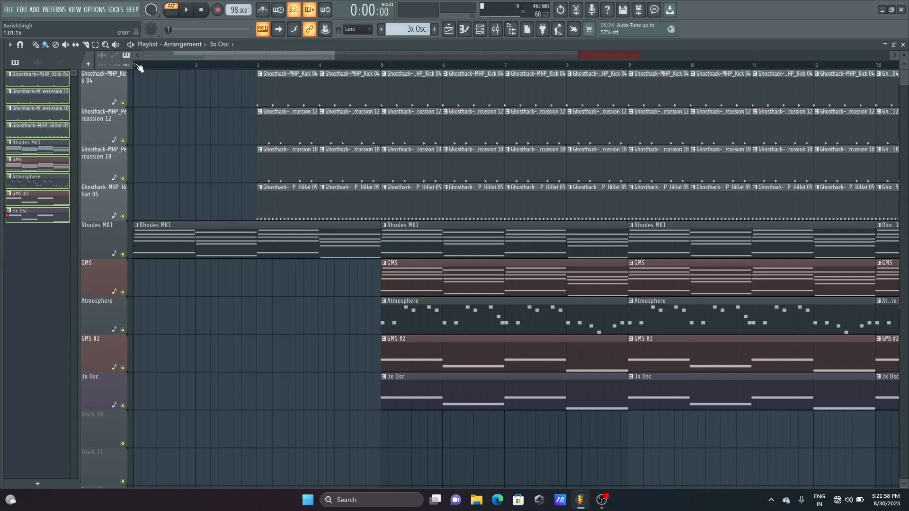
pyautogui.hotkey('alt', 't')
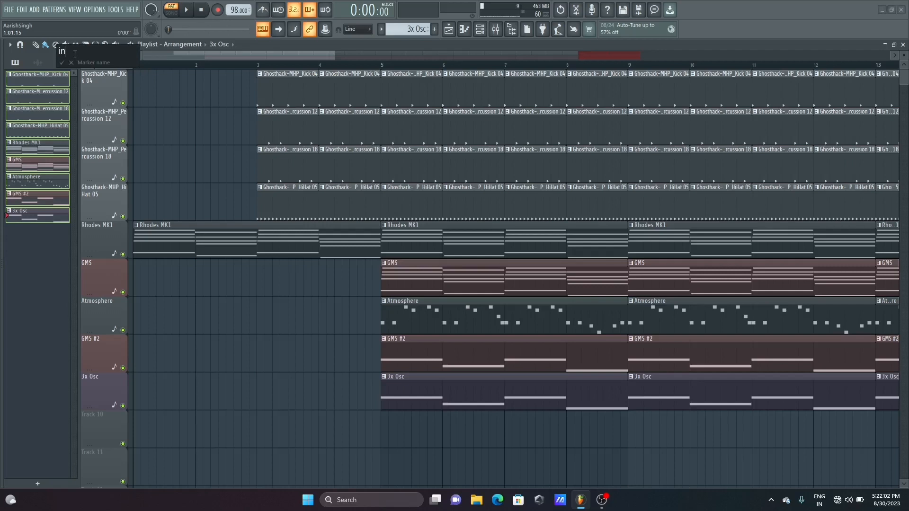
pyautogui.press('Return')
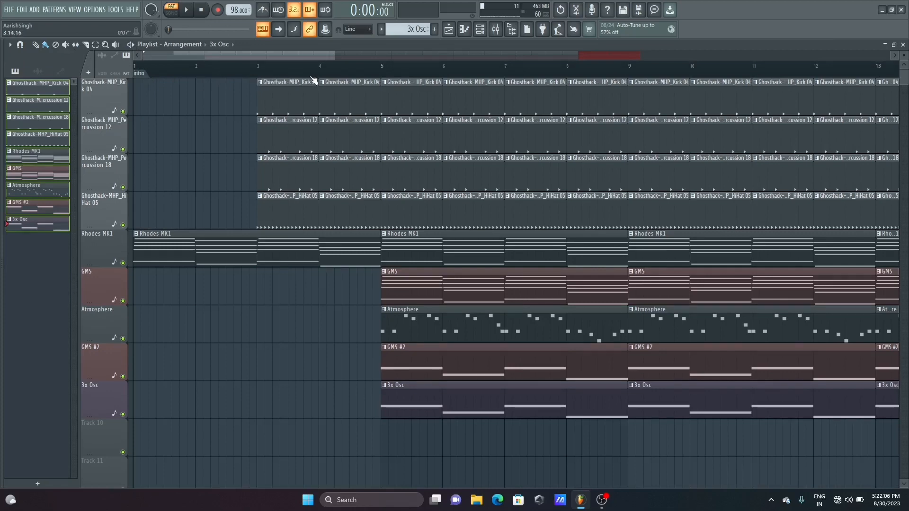
# - Delete the Kick 04, Percussion 12, Percussion 18 and HiHat 05 clips in bars 3 and 4
pyautogui.rightClick(293, 99)
pyautogui.rightClick(286, 130)
pyautogui.rightClick(287, 171)
pyautogui.rightClick(290, 206)
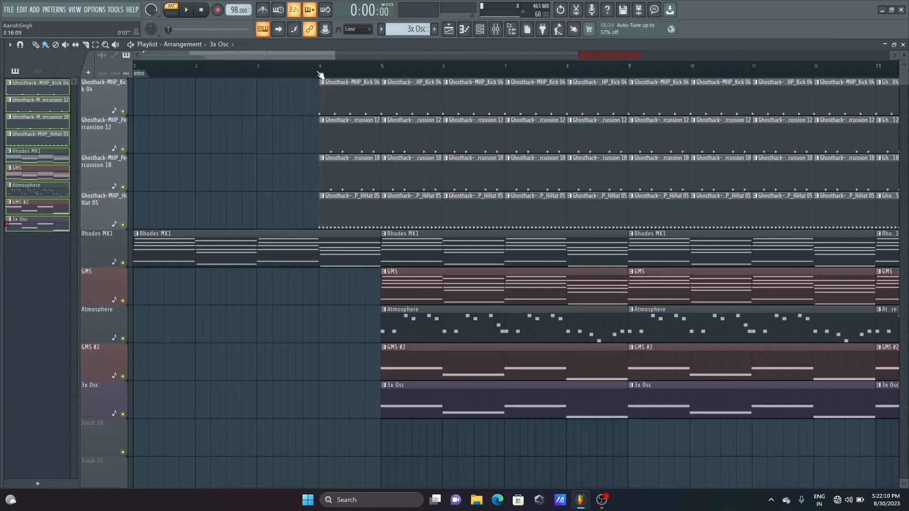
pyautogui.moveTo(330, 69); pyautogui.dragTo(353, 56)
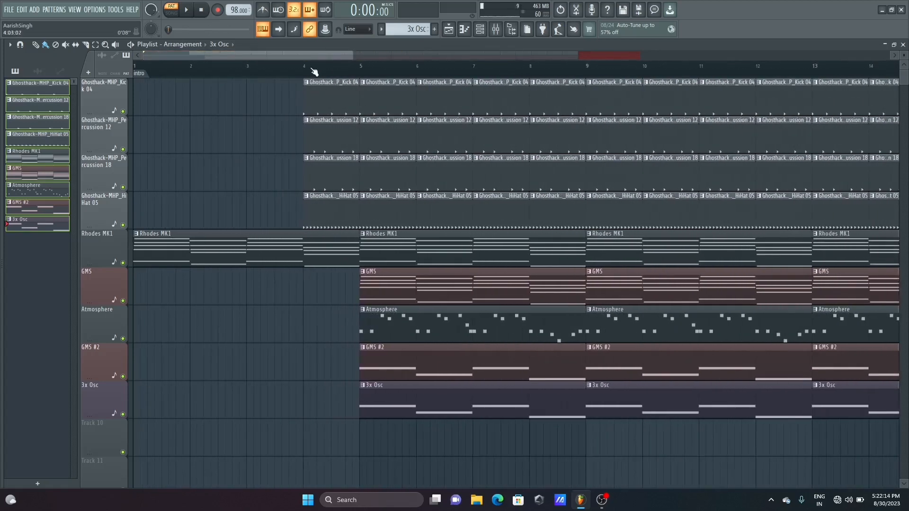
pyautogui.rightClick(322, 97)
pyautogui.rightClick(325, 137)
pyautogui.rightClick(331, 173)
pyautogui.rightClick(341, 208)
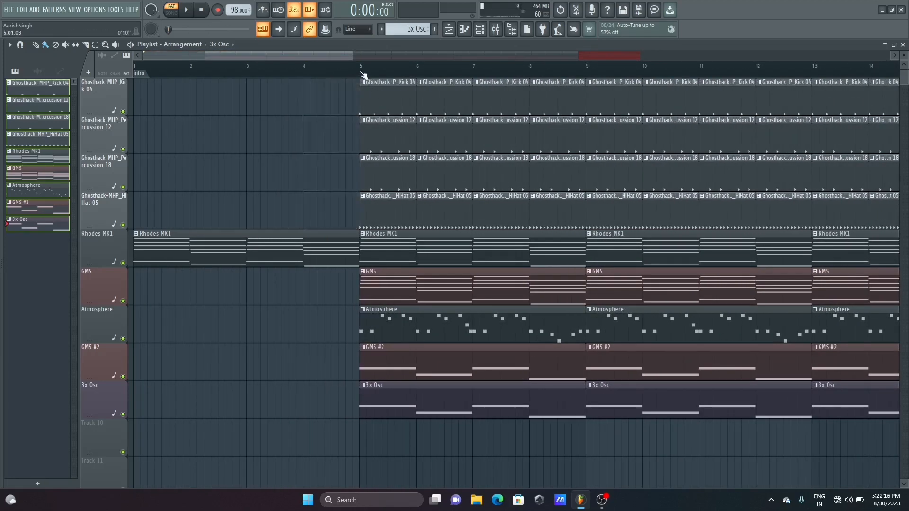
# - Add a playlist marker named "verse" at bar 5
pyautogui.rightClick(362, 75)
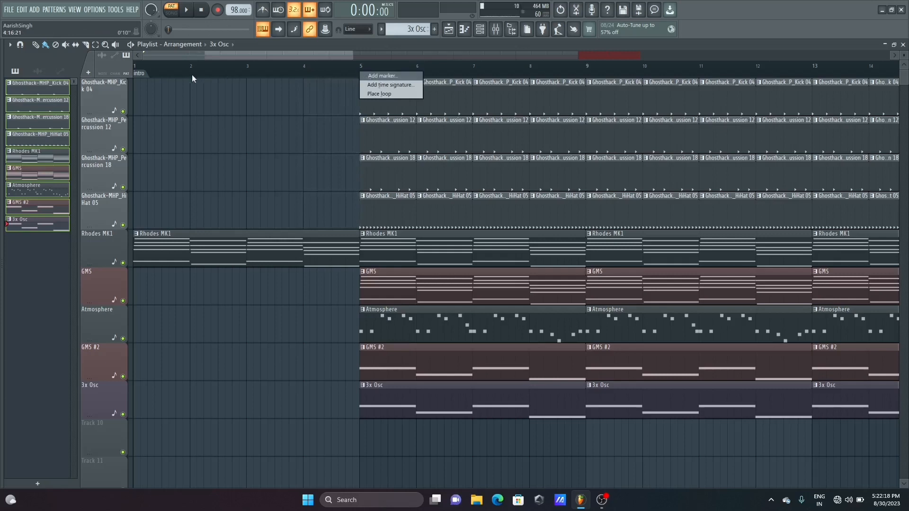
pyautogui.click(372, 76)
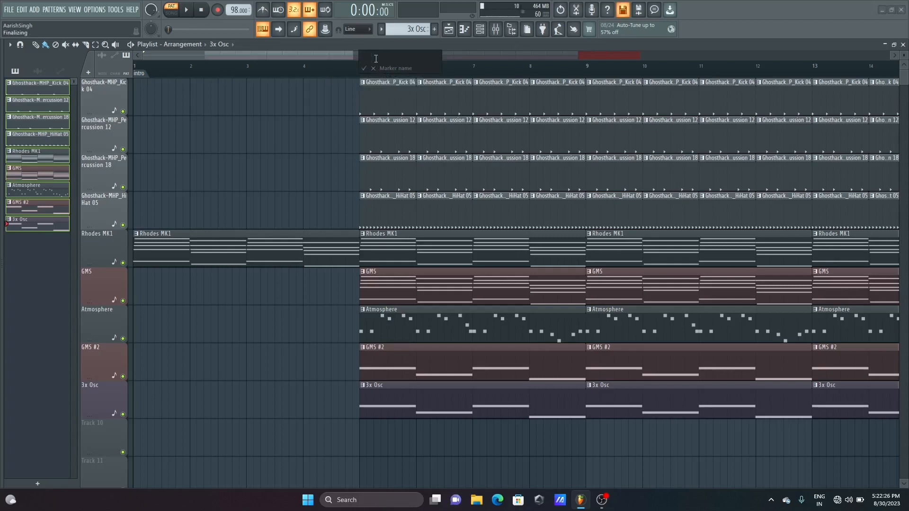
pyautogui.write('V')
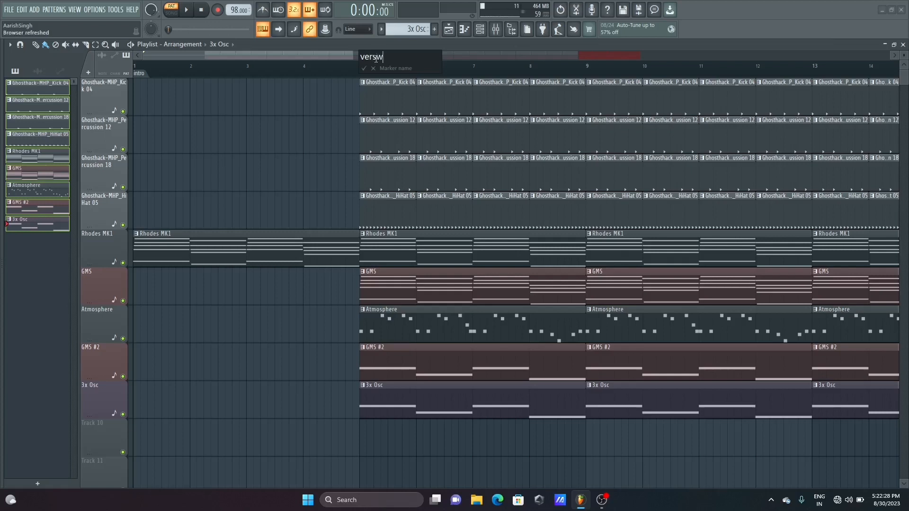
pyautogui.click(363, 69)
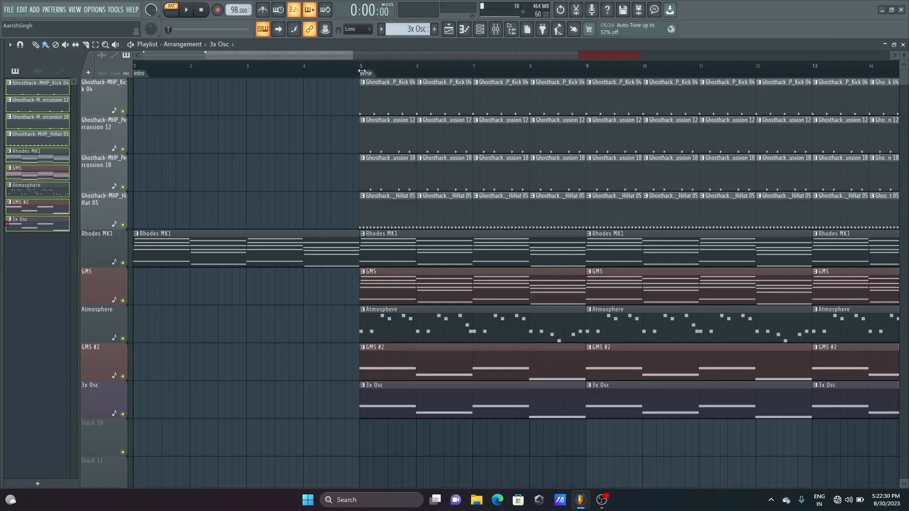
# - Add a playlist marker named "hook/chorus" at bar 13
pyautogui.moveTo(350, 58); pyautogui.dragTo(490, 55)
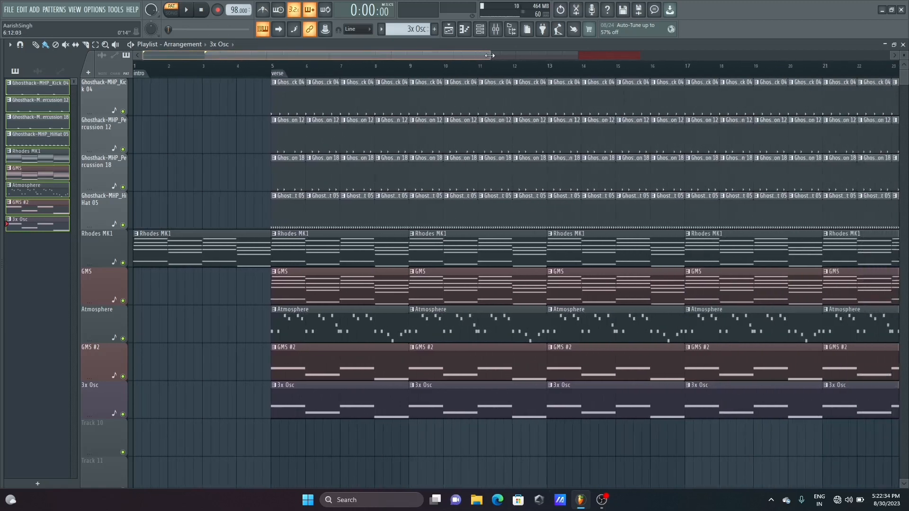
pyautogui.rightClick(549, 74)
pyautogui.click(555, 78)
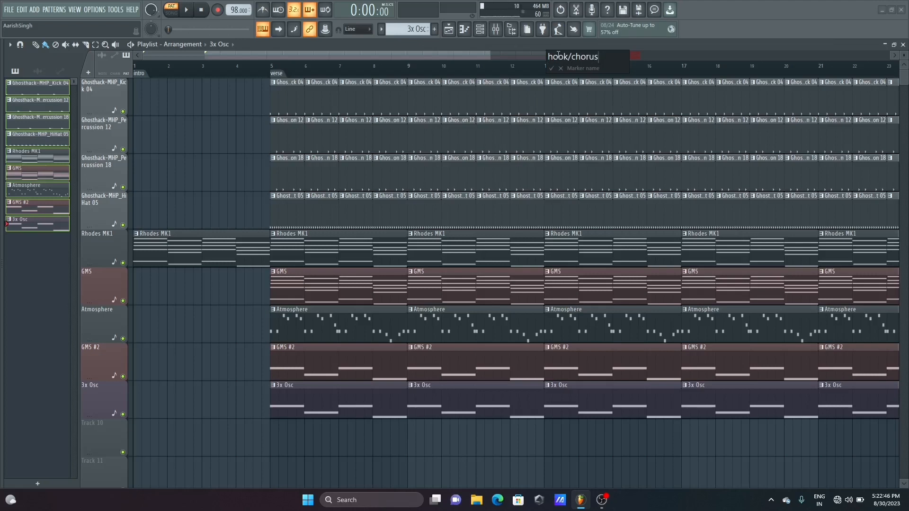
pyautogui.write('hook/chorus')
pyautogui.click(552, 69)
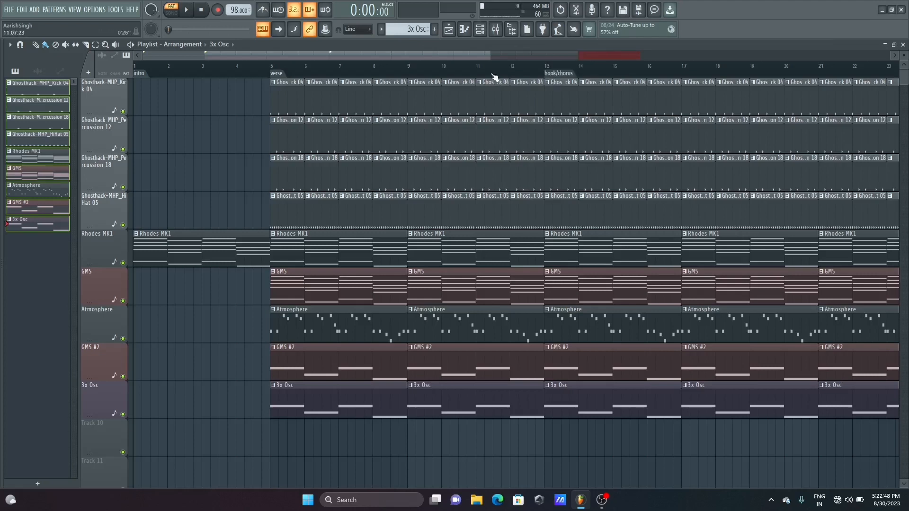
# - Delete all clips from bar 21 through bar 32 on all nine tracks
pyautogui.moveTo(489, 58); pyautogui.dragTo(587, 54)
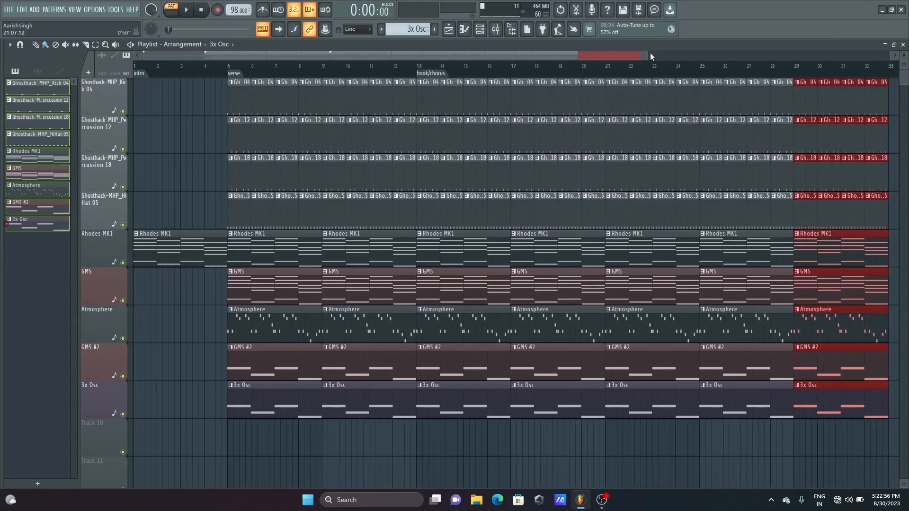
pyautogui.moveTo(650, 56); pyautogui.dragTo(767, 57)
pyautogui.click(788, 109)
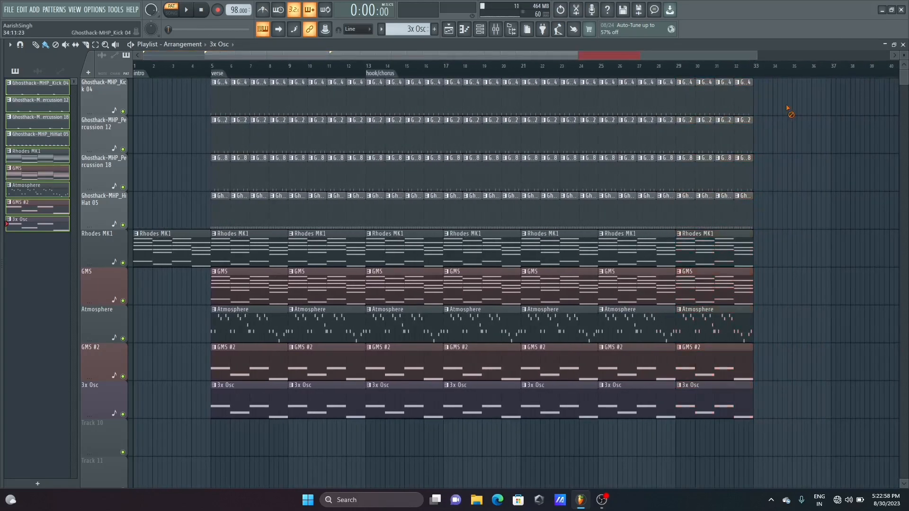
pyautogui.moveTo(788, 109)
pyautogui.mouseDown()
pyautogui.moveTo(523, 96)
pyautogui.moveTo(509, 104)
pyautogui.moveTo(578, 160)
pyautogui.moveTo(770, 147)
pyautogui.moveTo(523, 169)
pyautogui.moveTo(746, 199)
pyautogui.moveTo(506, 221)
pyautogui.moveTo(761, 264)
pyautogui.mouseUp()
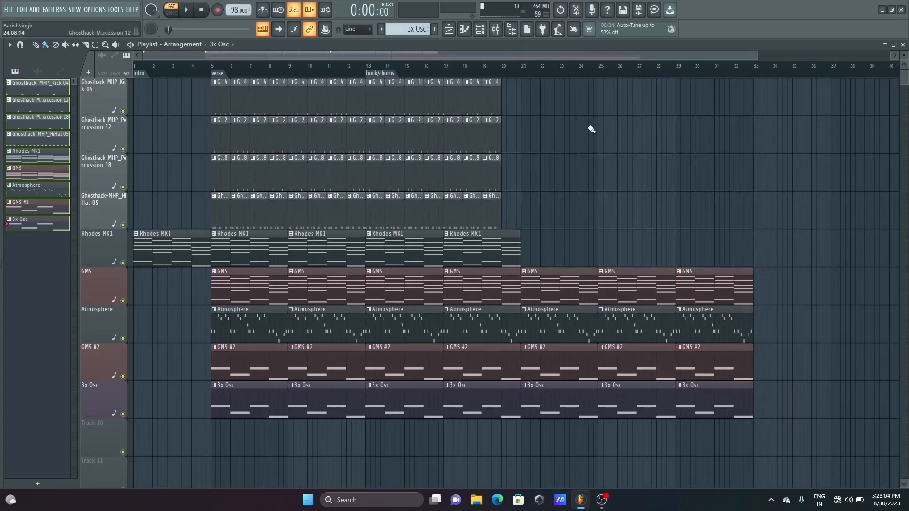
pyautogui.hotkey('ctrl', 'z')
pyautogui.moveTo(735, 110)
pyautogui.mouseDown()
pyautogui.moveTo(603, 97)
pyautogui.moveTo(527, 142)
pyautogui.moveTo(563, 211)
pyautogui.moveTo(781, 197)
pyautogui.moveTo(547, 166)
pyautogui.moveTo(724, 133)
pyautogui.moveTo(803, 240)
pyautogui.moveTo(606, 256)
pyautogui.moveTo(637, 299)
pyautogui.moveTo(630, 325)
pyautogui.moveTo(568, 365)
pyautogui.moveTo(730, 398)
pyautogui.moveTo(584, 399)
pyautogui.mouseUp()
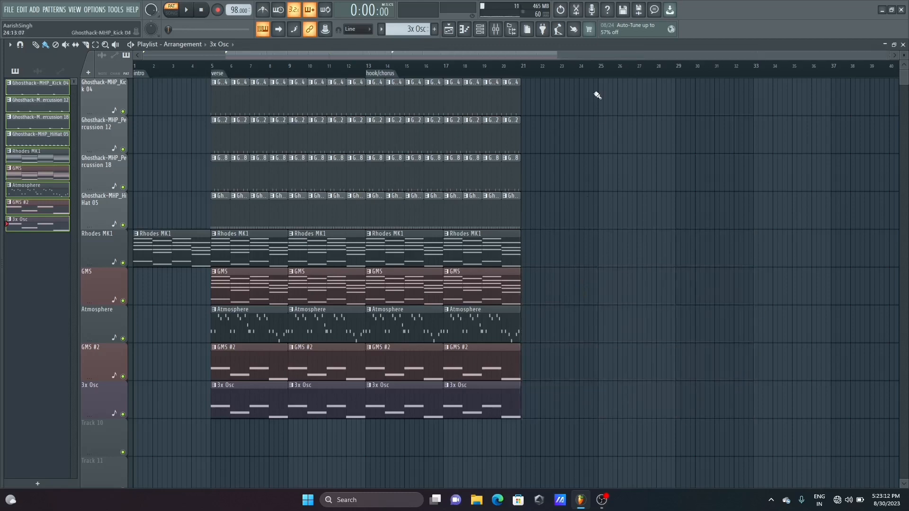
# - Select all clips from bar 5 through bar 20 on the nine tracks and duplicate them so they continue from bar 21
pyautogui.moveTo(887, 58); pyautogui.dragTo(682, 56)
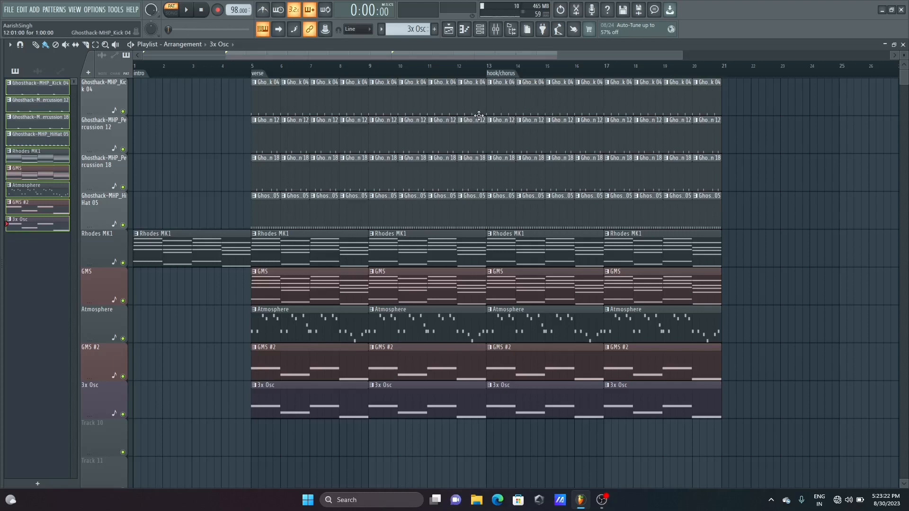
pyautogui.moveTo(783, 78); pyautogui.dragTo(265, 468)
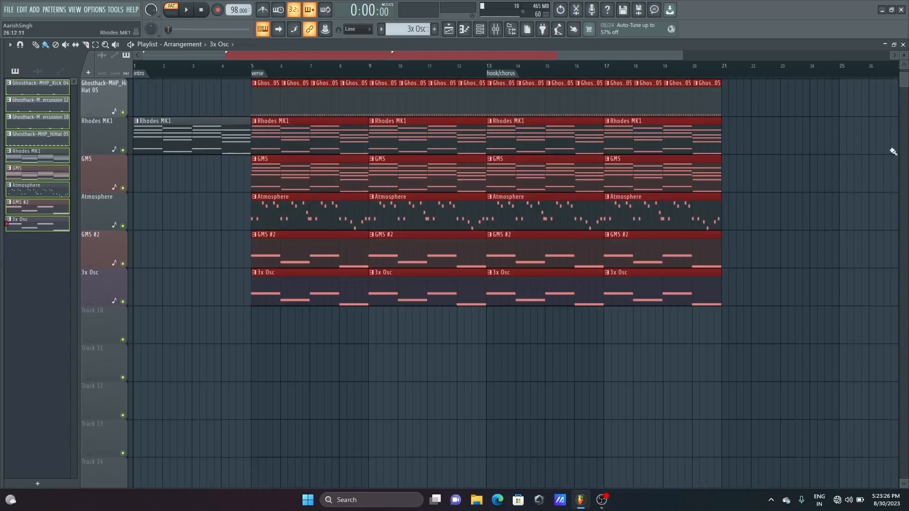
pyautogui.scroll(3, 893, 148)
pyautogui.hotkey('ctrl', 'b')
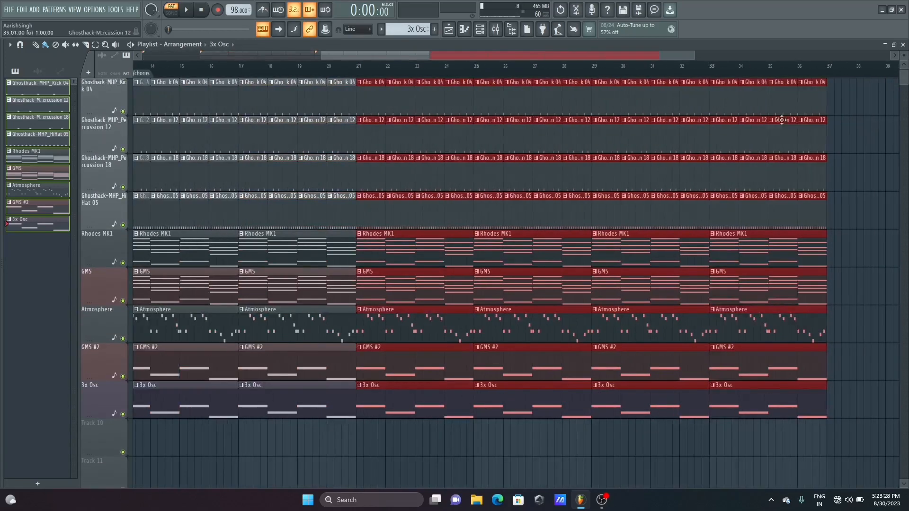
# - Switch playback to song mode and listen to the intro section of the arrangement
pyautogui.moveTo(626, 52); pyautogui.dragTo(813, 65)
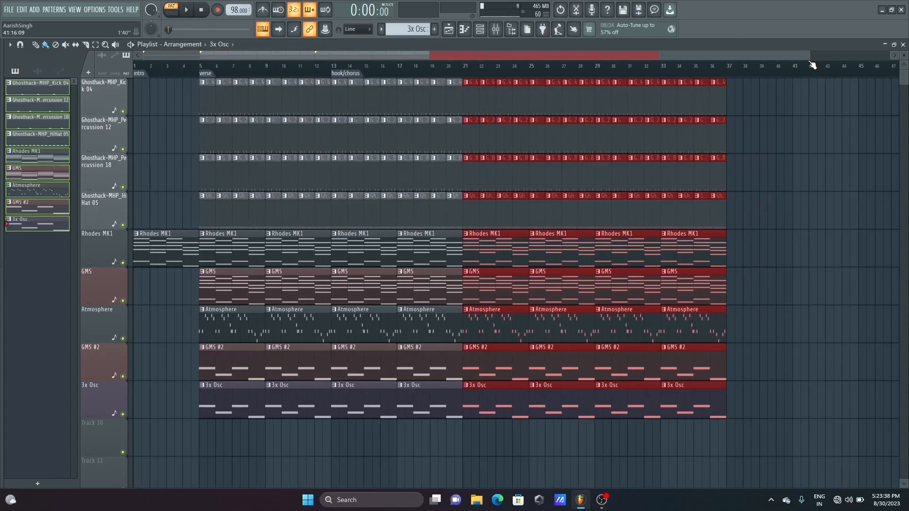
pyautogui.moveTo(811, 59); pyautogui.dragTo(524, 57)
pyautogui.moveTo(903, 62); pyautogui.dragTo(903, 55)
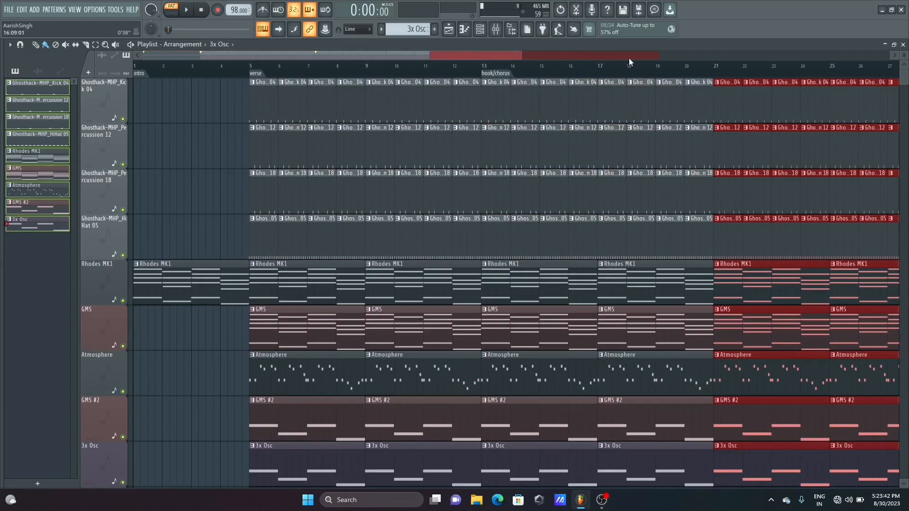
pyautogui.moveTo(519, 55); pyautogui.dragTo(479, 55)
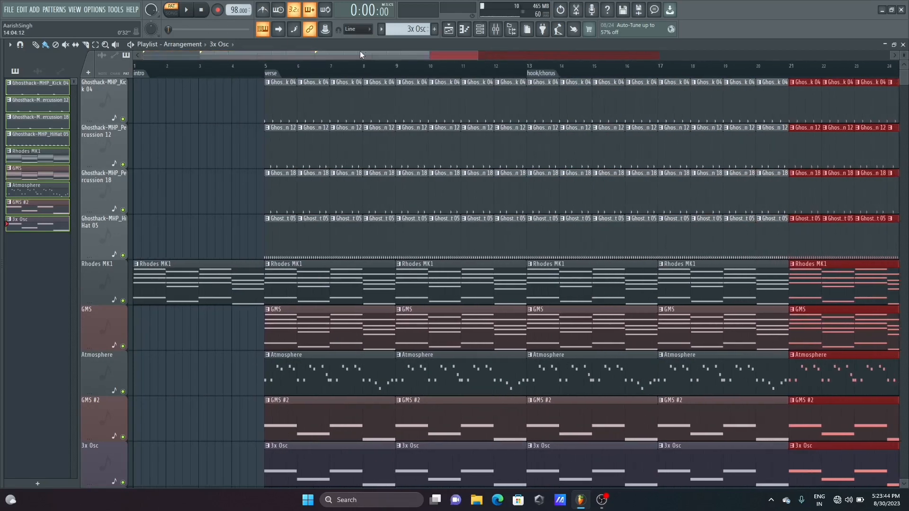
pyautogui.click(172, 13)
pyautogui.click(188, 11)
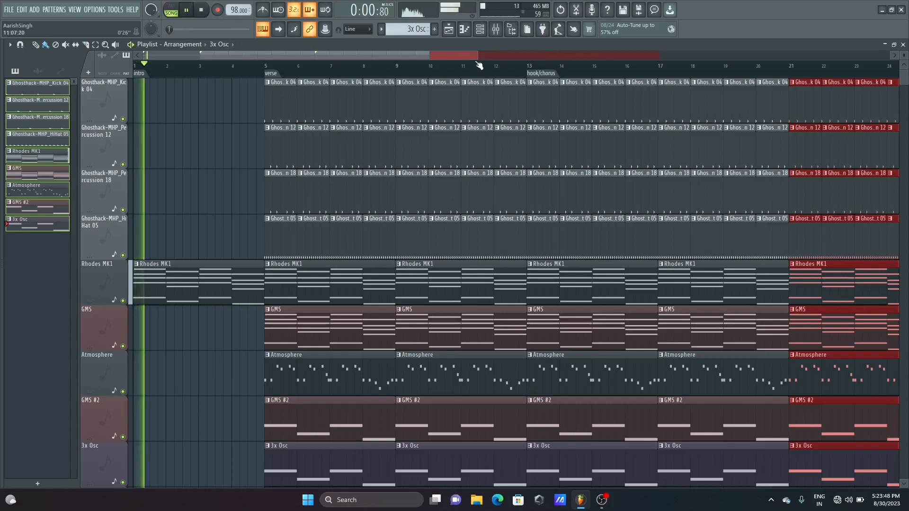
pyautogui.moveTo(478, 55); pyautogui.dragTo(494, 55)
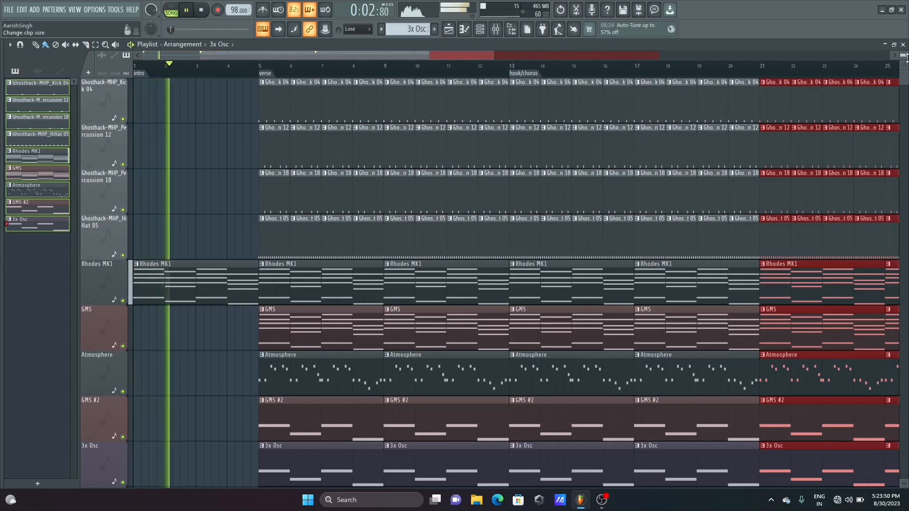
pyautogui.moveTo(905, 69); pyautogui.dragTo(906, 77)
pyautogui.scroll(-1, 906, 77)
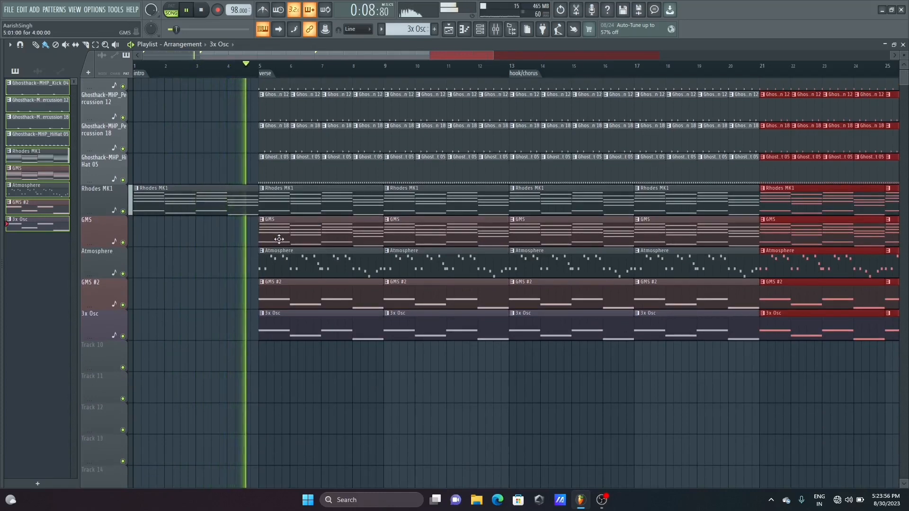
pyautogui.press('space')
# - Delete the Kick 04, Percussion 12, Percussion 18 and HiHat 05 clips in bars 5 to 8
pyautogui.scroll(1, 905, 83)
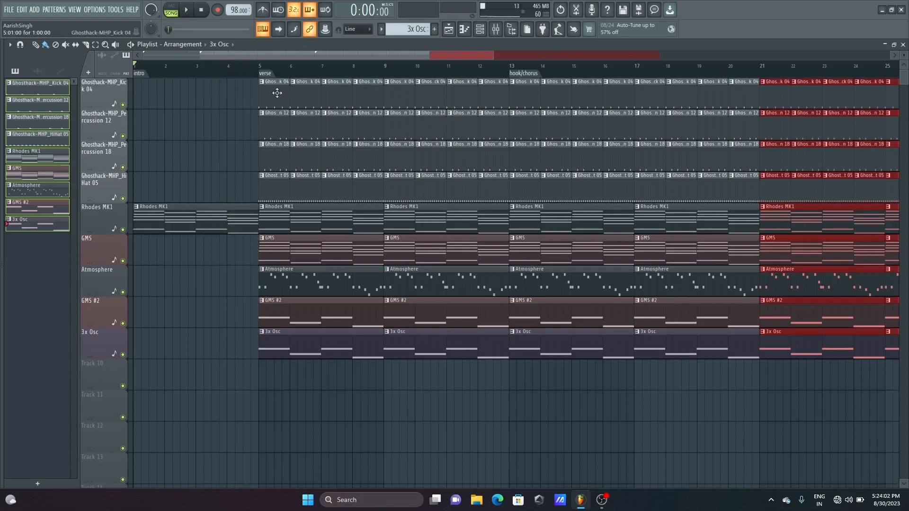
pyautogui.moveTo(361, 91)
pyautogui.mouseDown()
pyautogui.moveTo(339, 95)
pyautogui.moveTo(284, 135)
pyautogui.moveTo(396, 151)
pyautogui.moveTo(382, 135)
pyautogui.mouseUp()
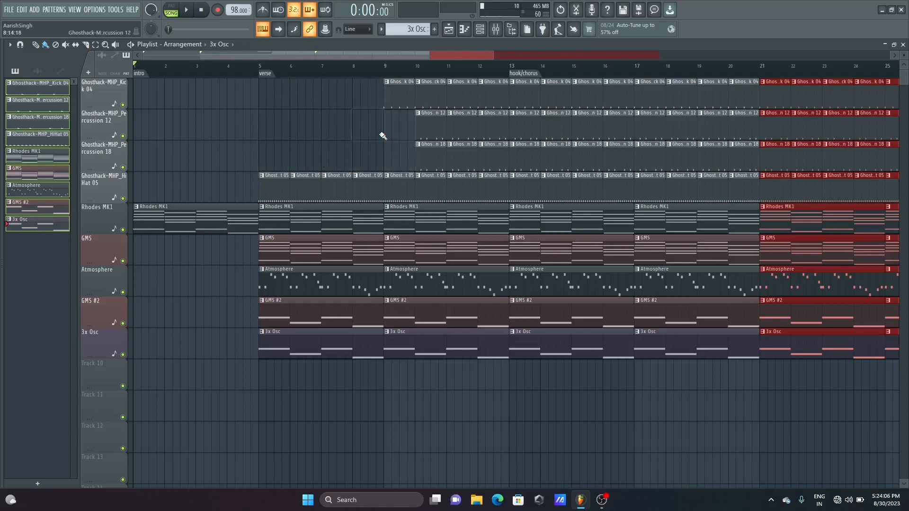
pyautogui.hotkey('ctrl', 'z')
pyautogui.moveTo(358, 90)
pyautogui.mouseDown()
pyautogui.moveTo(286, 126)
pyautogui.moveTo(364, 145)
pyautogui.moveTo(263, 161)
pyautogui.moveTo(370, 188)
pyautogui.mouseUp()
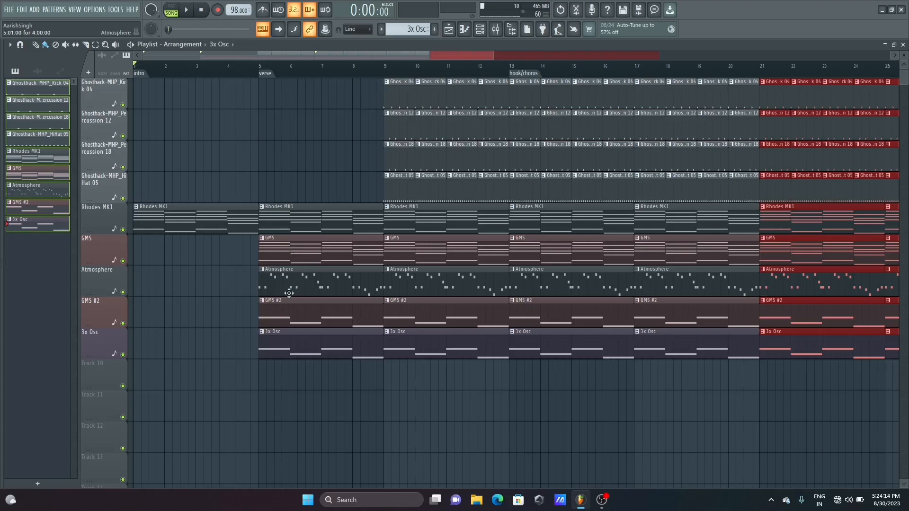
# - Delete the Atmosphere, 3x Osc and GMS clips in bars 5 to 8, keeping Rhodes MK1 and GMS #2
pyautogui.moveTo(288, 283); pyautogui.dragTo(293, 315)
pyautogui.rightClick(291, 336)
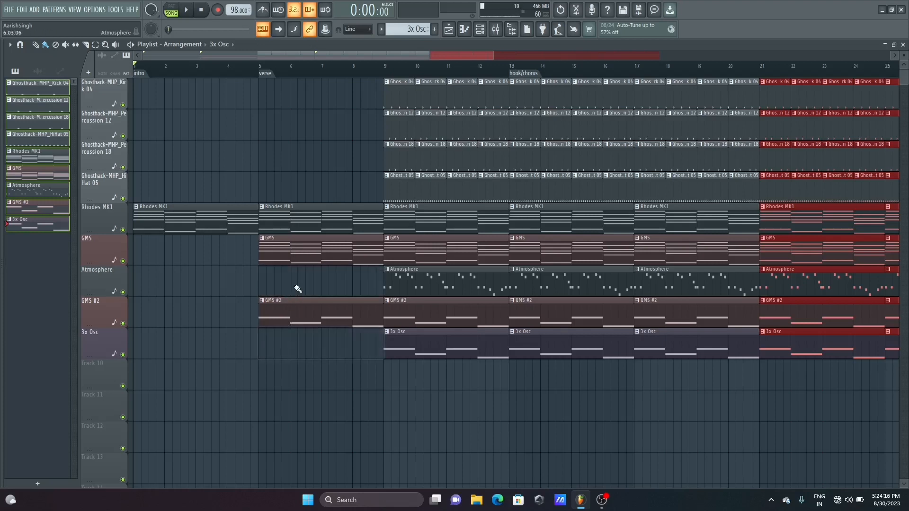
pyautogui.rightClick(296, 257)
# - Play the arrangement from just before bar 5 to check the transition from the intro into the verse
pyautogui.click(256, 78)
pyautogui.press('space')
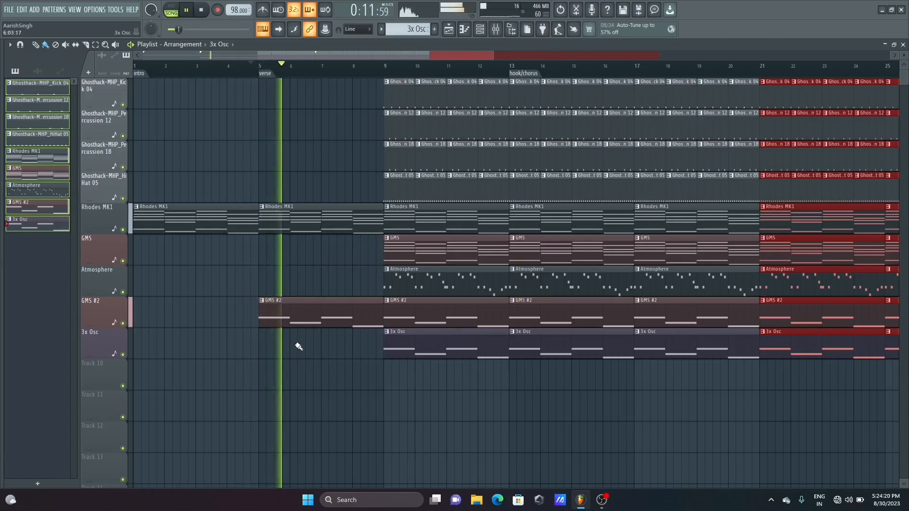
pyautogui.press('space')
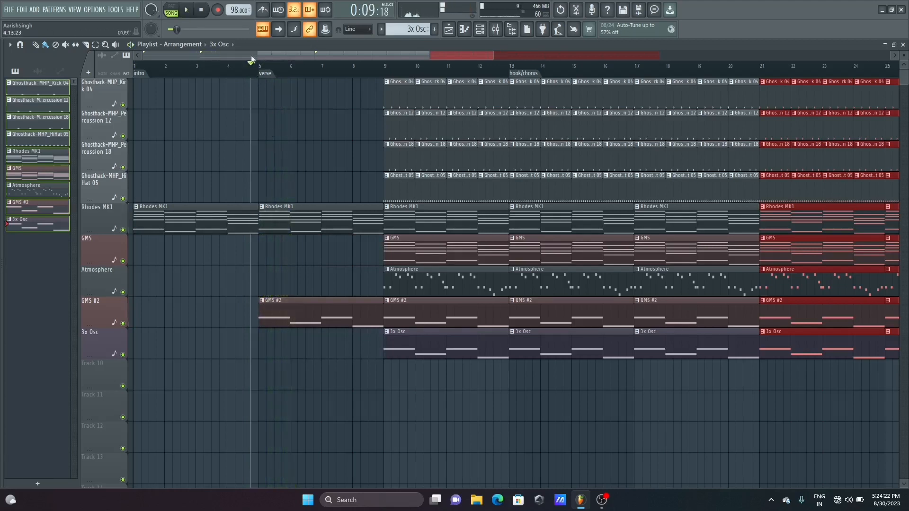
pyautogui.press('space')
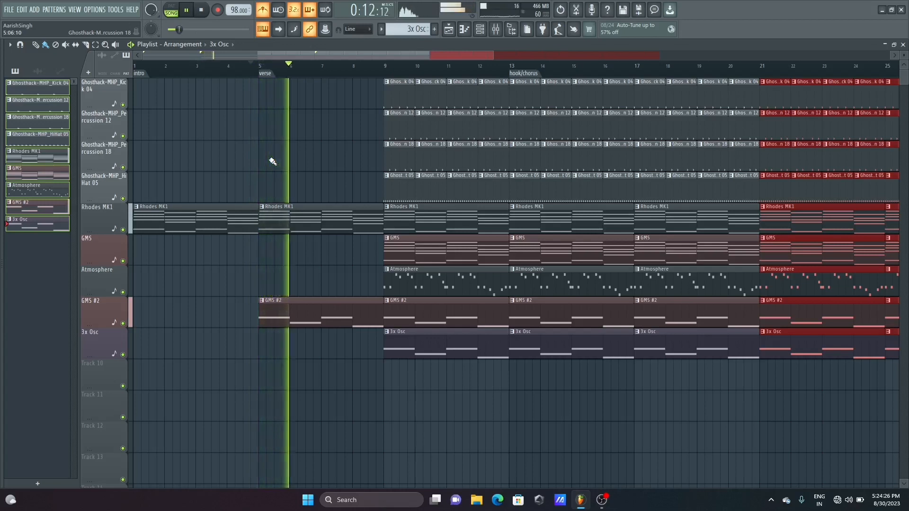
# - Stop playback and delete the Atmosphere clip in bars 9 to 12
pyautogui.press('space')
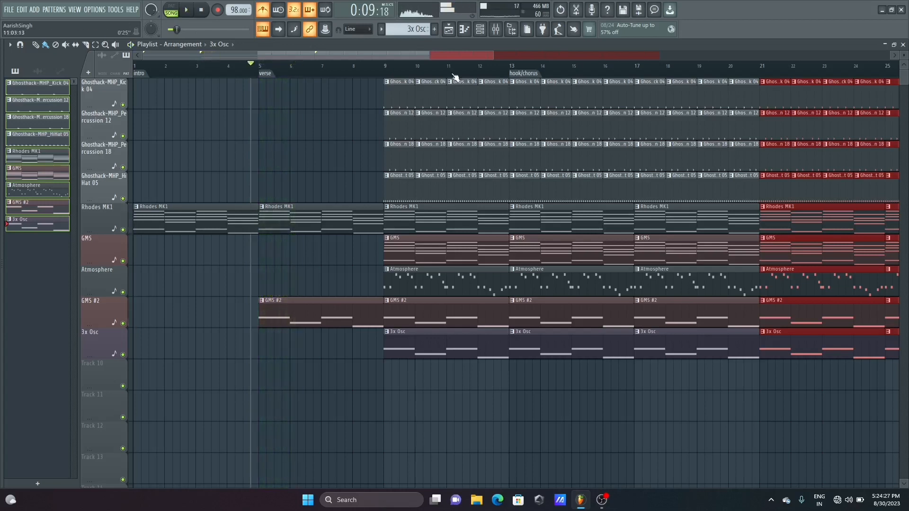
pyautogui.click(376, 66)
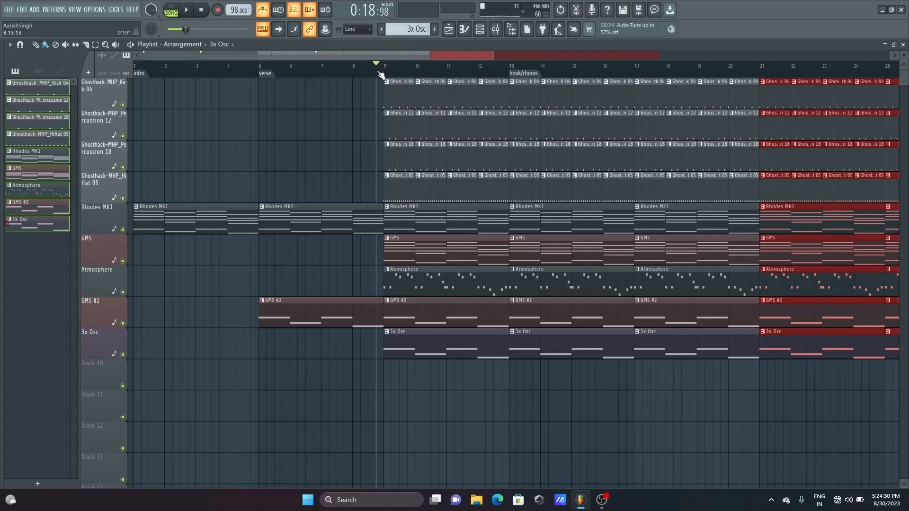
pyautogui.click(385, 73)
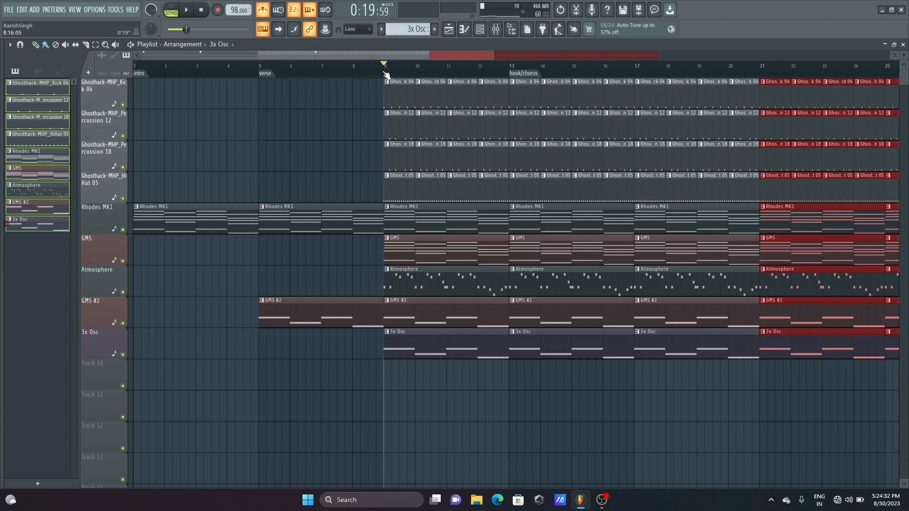
pyautogui.rightClick(419, 286)
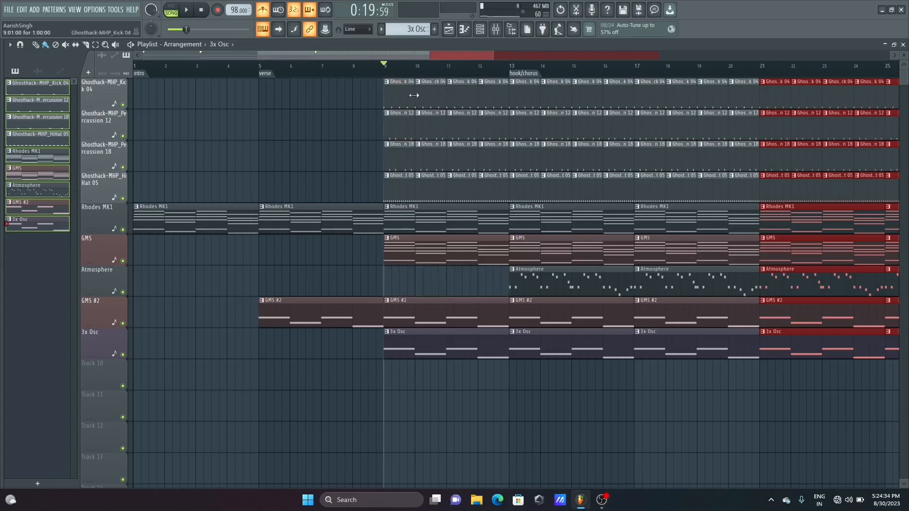
# - Play the transition into bar 9 and delete the four HiHat 05 clips in bars 9 to 12
pyautogui.click(370, 66)
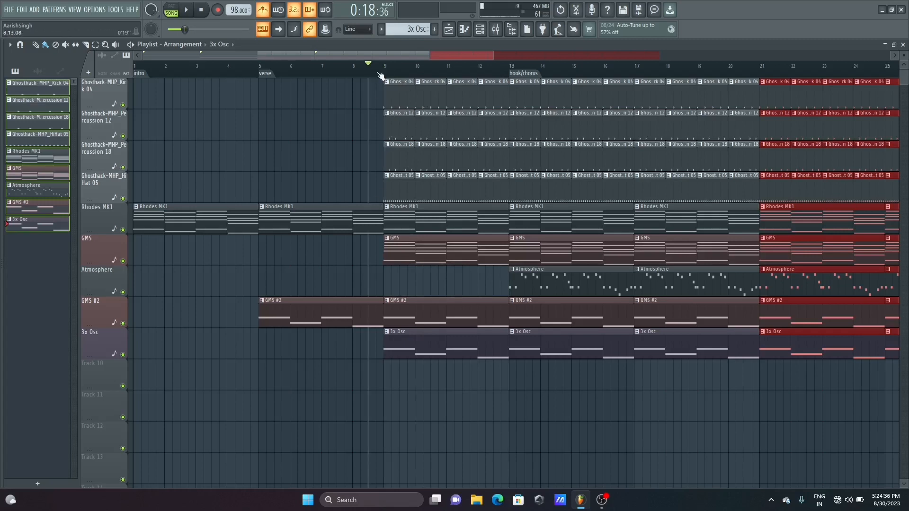
pyautogui.press('space')
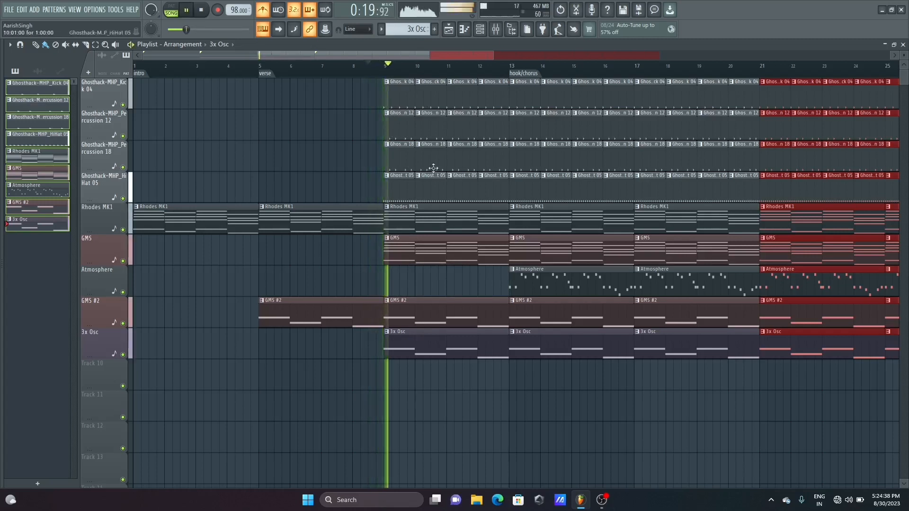
pyautogui.press('space')
pyautogui.rightClick(406, 182)
pyautogui.rightClick(425, 186)
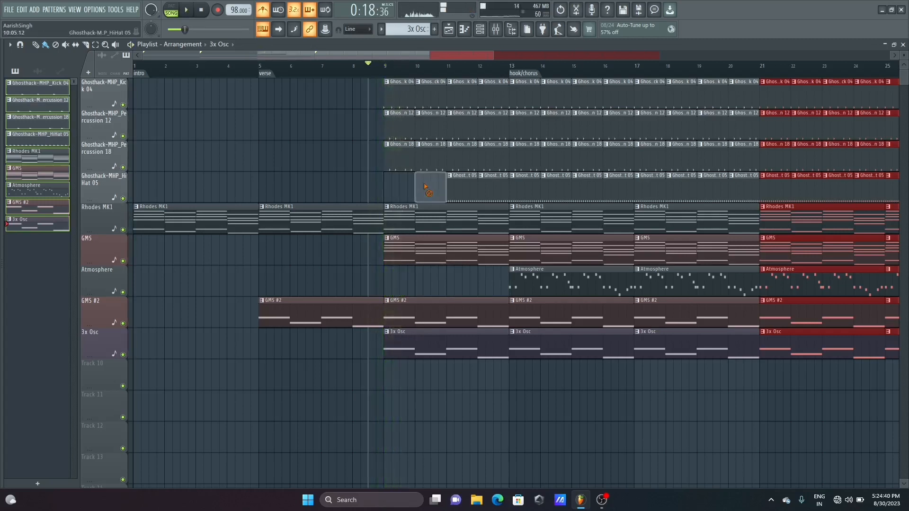
pyautogui.rightClick(458, 184)
pyautogui.rightClick(489, 186)
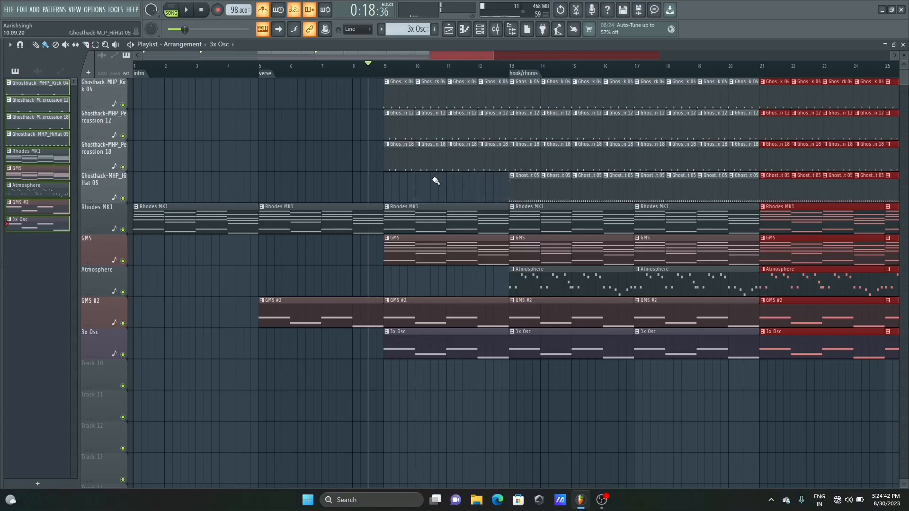
# - Play from just before bar 9 to check the section without the hi-hats
pyautogui.press('space')
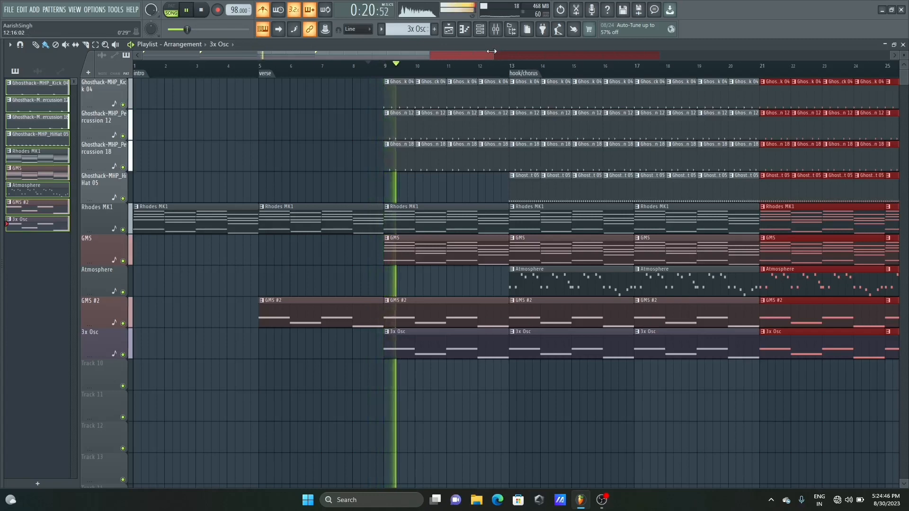
pyautogui.moveTo(491, 51); pyautogui.dragTo(607, 53)
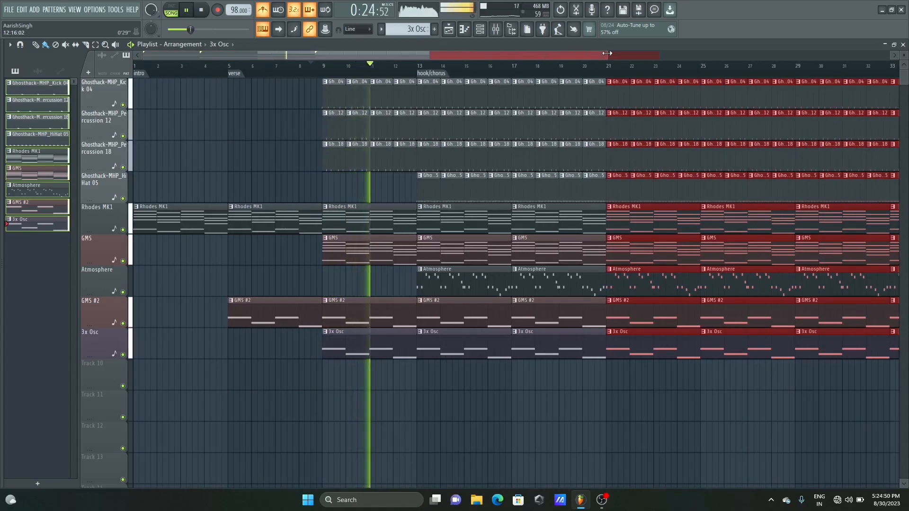
pyautogui.press('space')
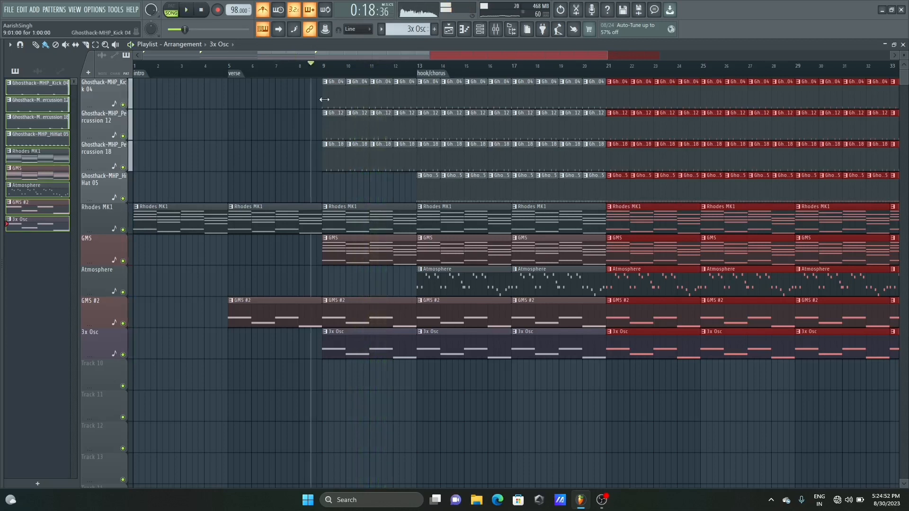
# - Paint Kick 04 clips into bars 5 to 8 of the first track
pyautogui.click(238, 99)
pyautogui.rightClick(258, 97)
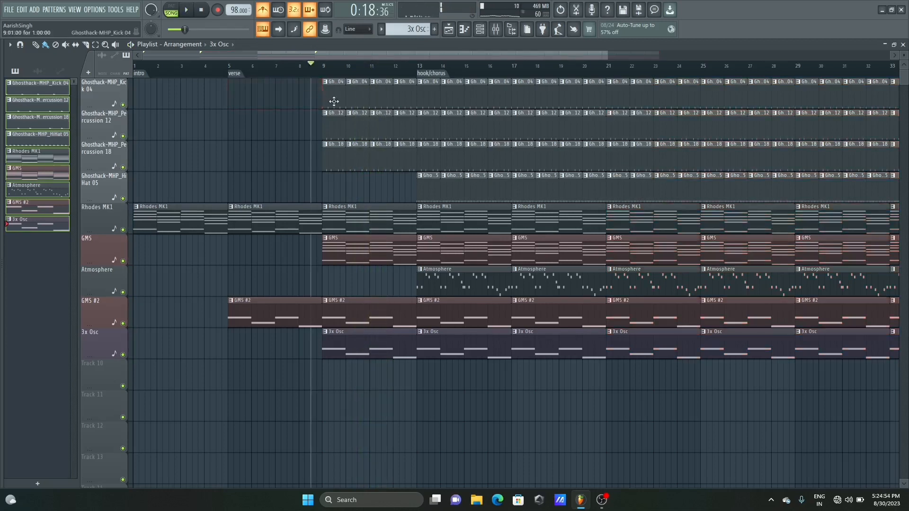
pyautogui.moveTo(247, 96); pyautogui.dragTo(302, 98)
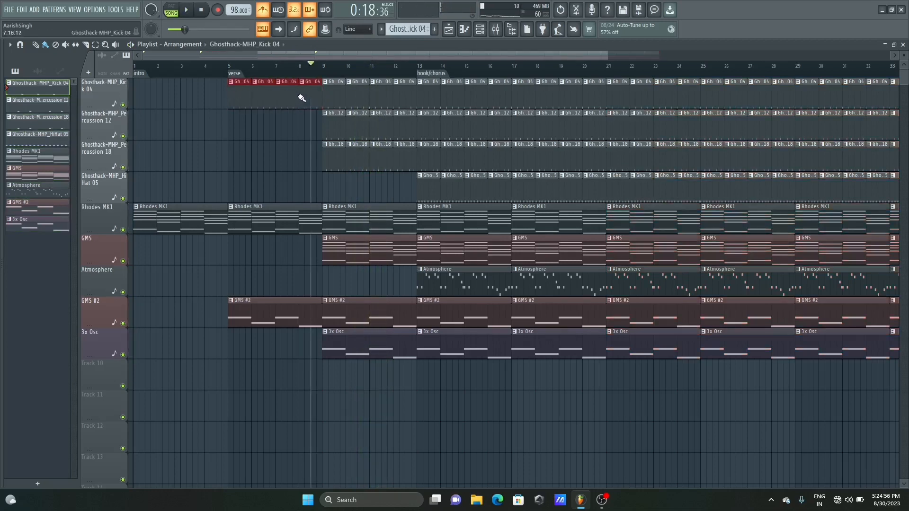
# - Play the arrangement from bar 4 to check the verse with the added kick
pyautogui.click(207, 66)
pyautogui.press('space')
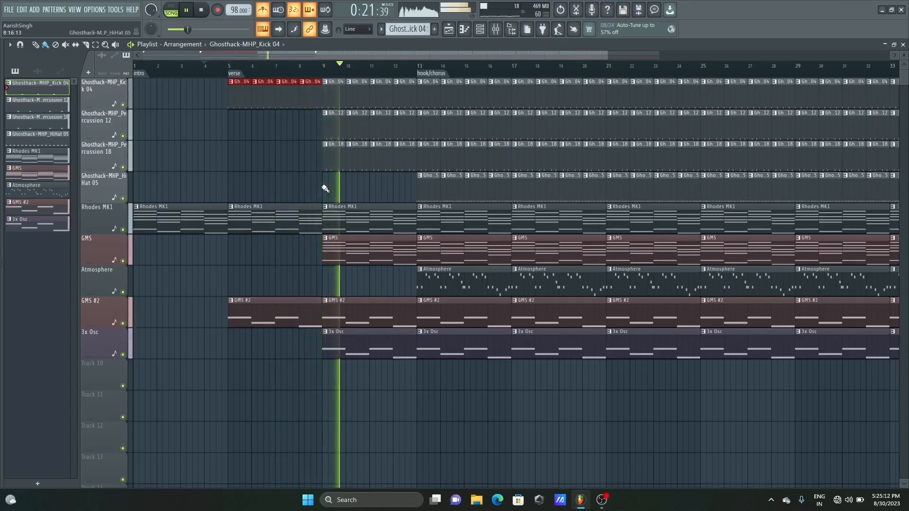
pyautogui.press('space')
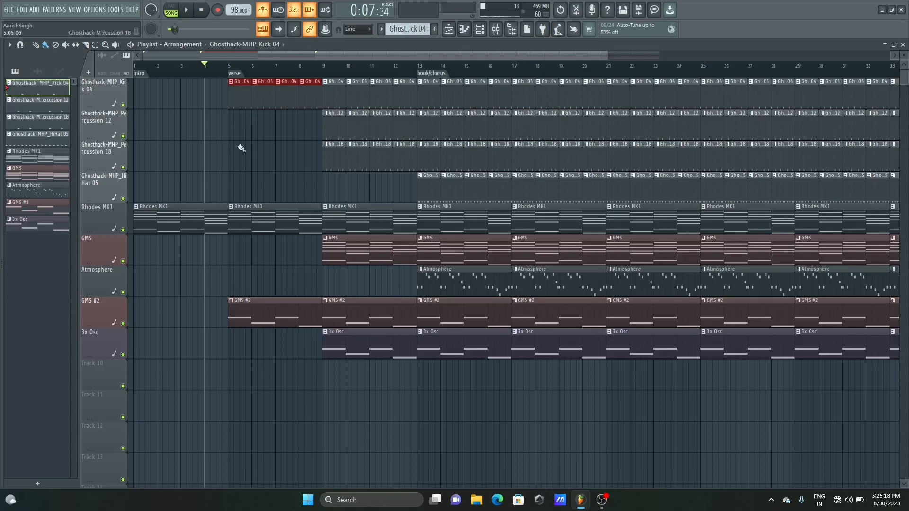
# - Browse the Ghosthack - Modern Heat - Pop sample pack and open the Vocal Loops folder inside Loops
pyautogui.hotkey('alt', 'F8')
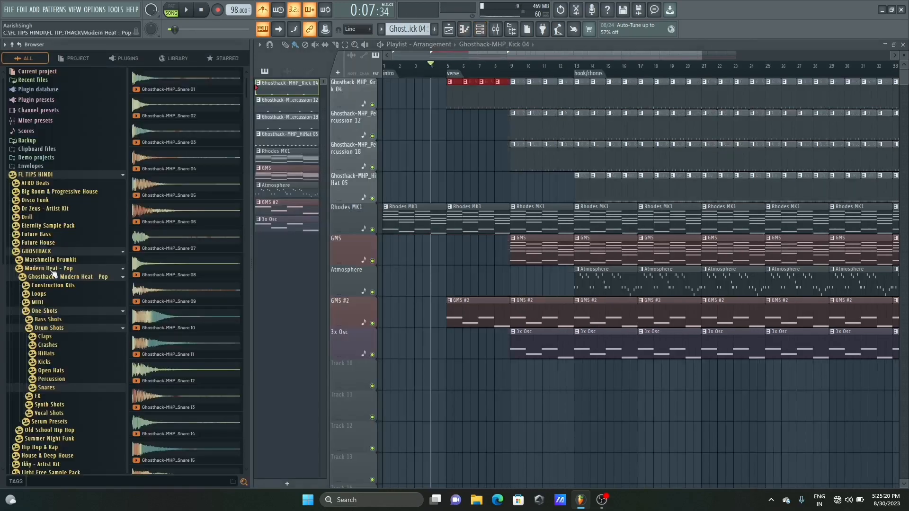
pyautogui.click(47, 312)
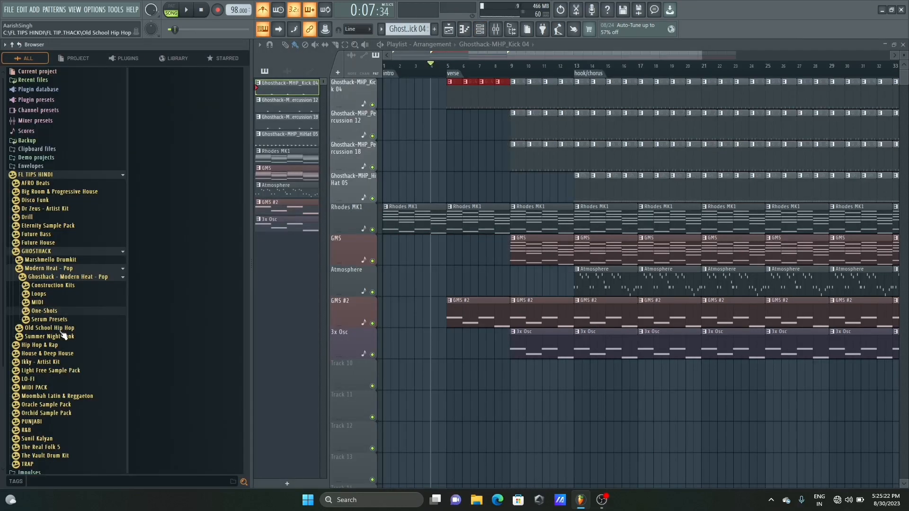
pyautogui.click(44, 278)
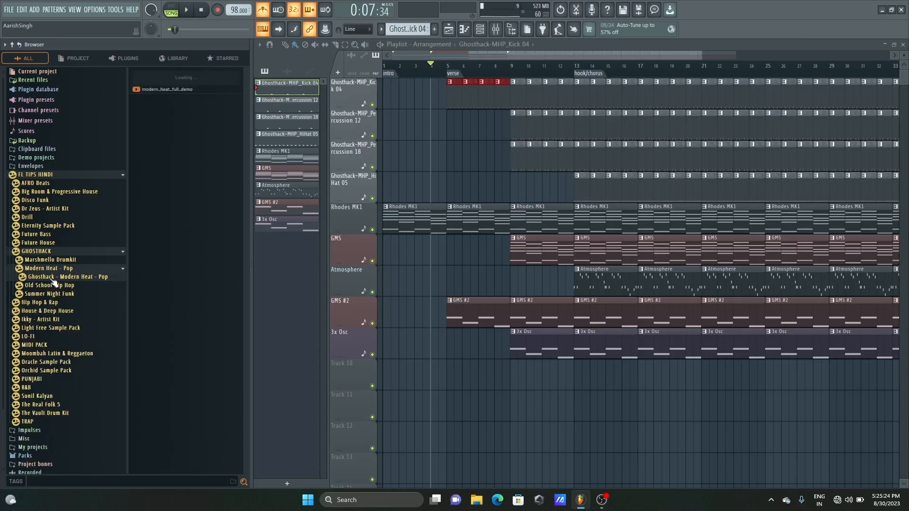
pyautogui.click(52, 279)
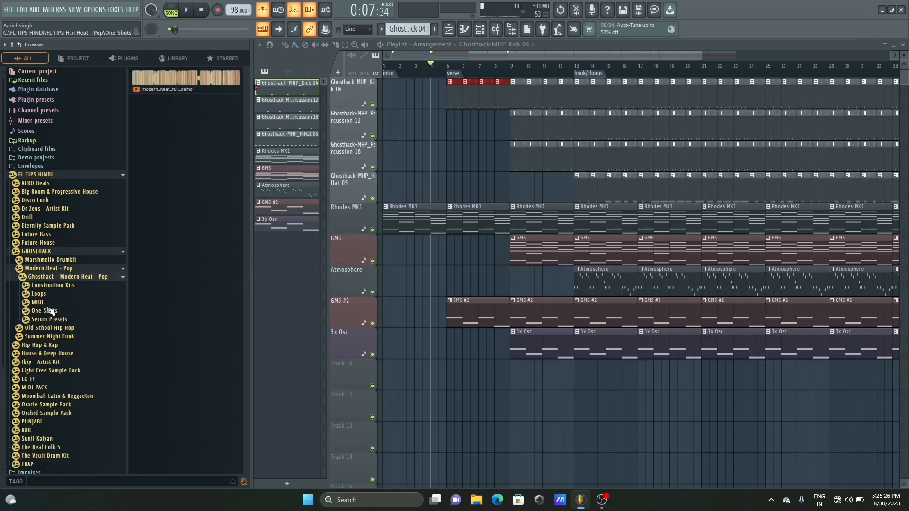
pyautogui.click(52, 314)
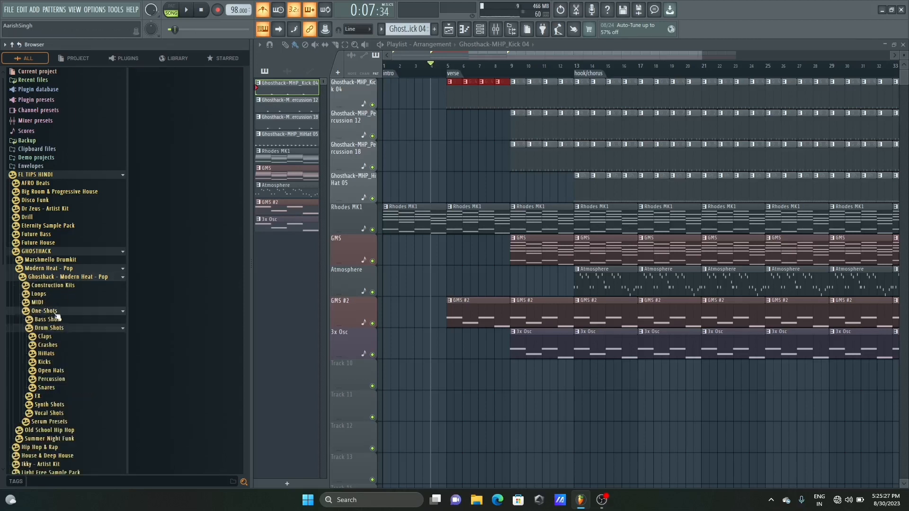
pyautogui.click(55, 356)
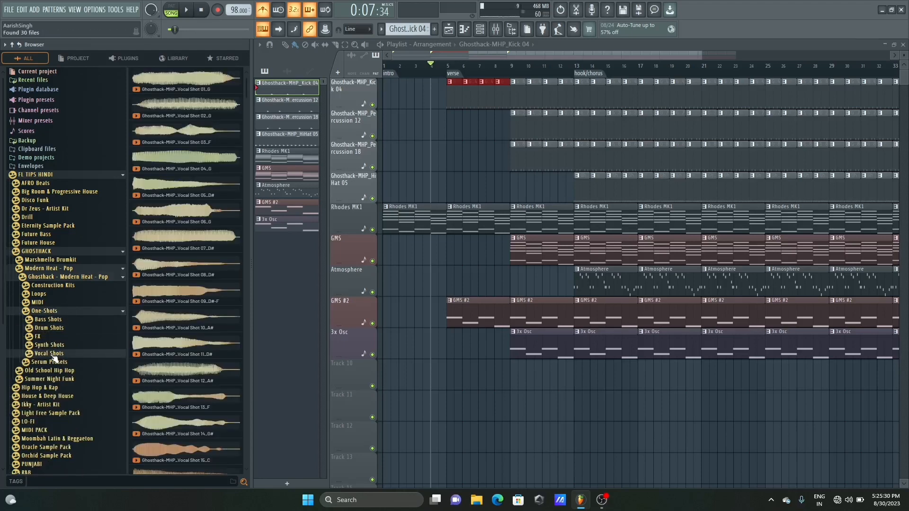
pyautogui.click(39, 293)
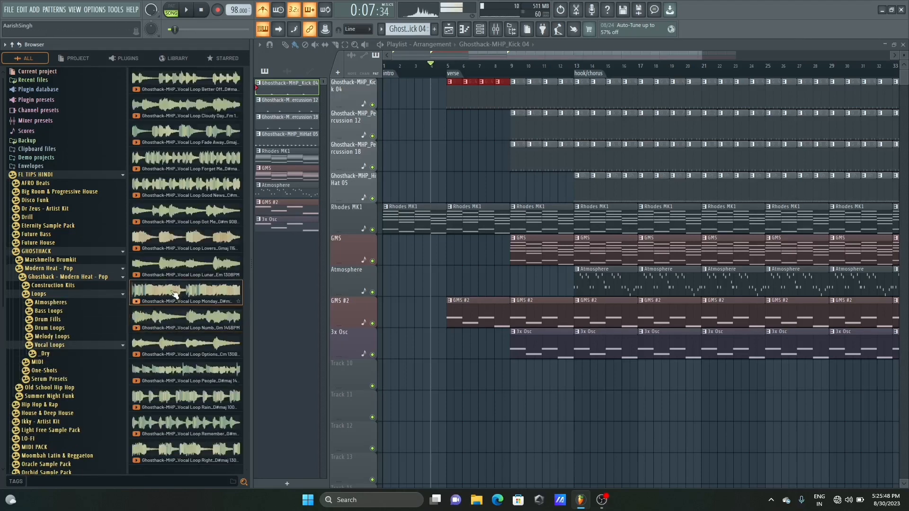
# - Preview the Ghosthack-MHP_Vocal Loop Lunar_Em 130BPM sample and place it at bar 1 on Track 10
pyautogui.click(175, 270)
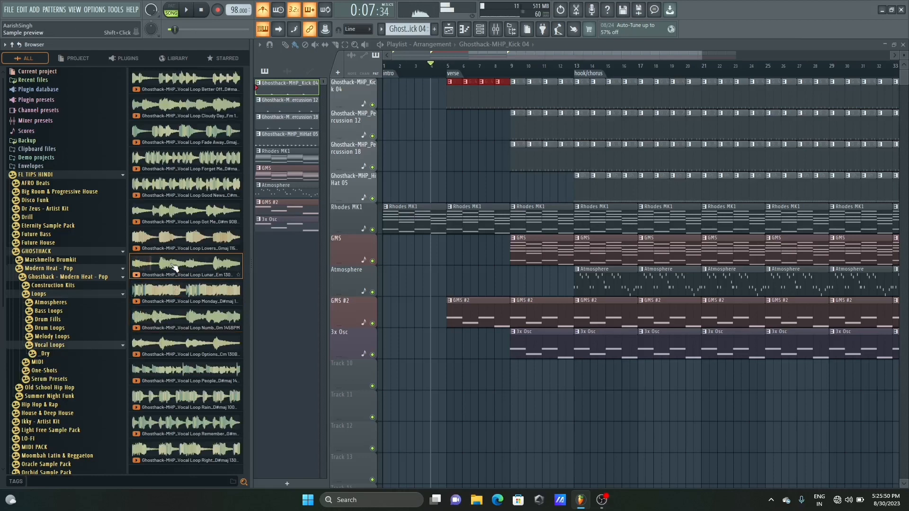
pyautogui.moveTo(176, 270); pyautogui.dragTo(168, 379)
pyautogui.click(437, 275)
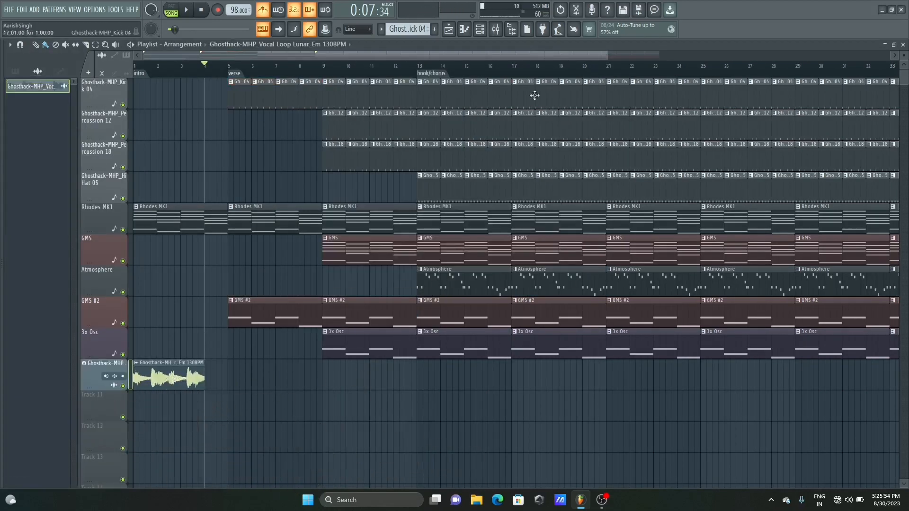
# - Time-stretch the Lunar vocal loop to 4 bars in its channel settings
pyautogui.moveTo(608, 56); pyautogui.dragTo(389, 56)
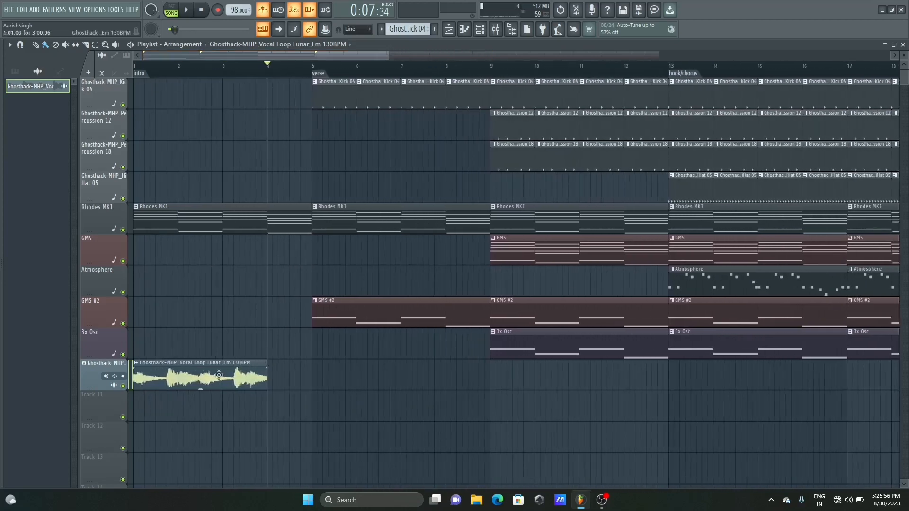
pyautogui.moveTo(219, 375); pyautogui.dragTo(196, 369)
pyautogui.doubleClick(197, 372)
pyautogui.rightClick(223, 166)
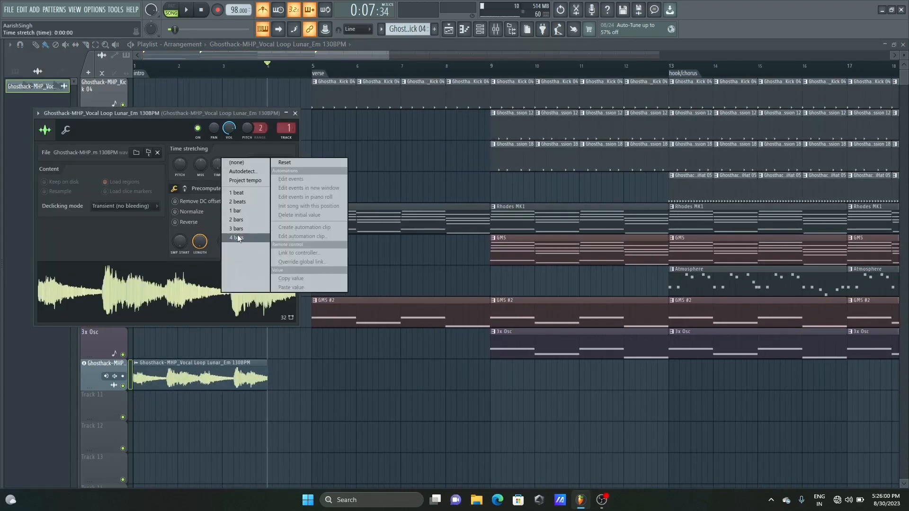
pyautogui.click(238, 238)
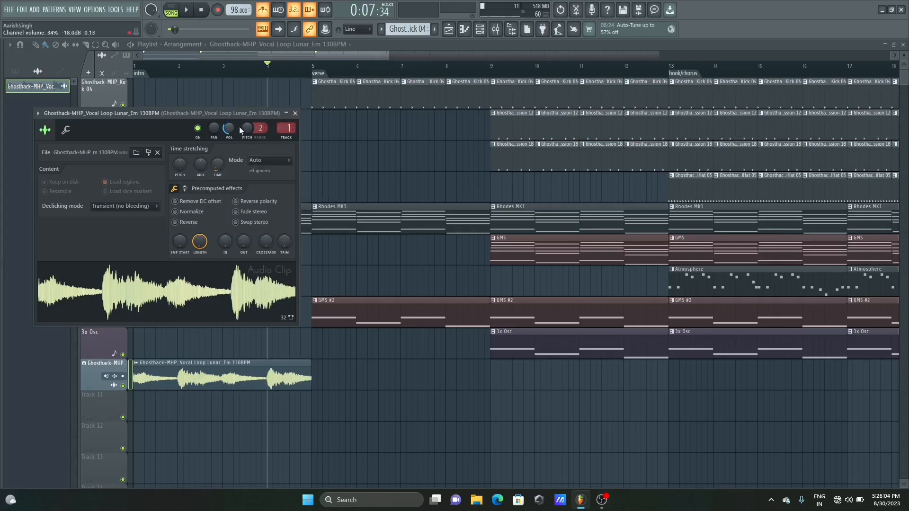
pyautogui.press('Escape')
# - Return the playhead to bar 1 and place a second Lunar vocal loop clip in bars 5 to 8
pyautogui.click(132, 67)
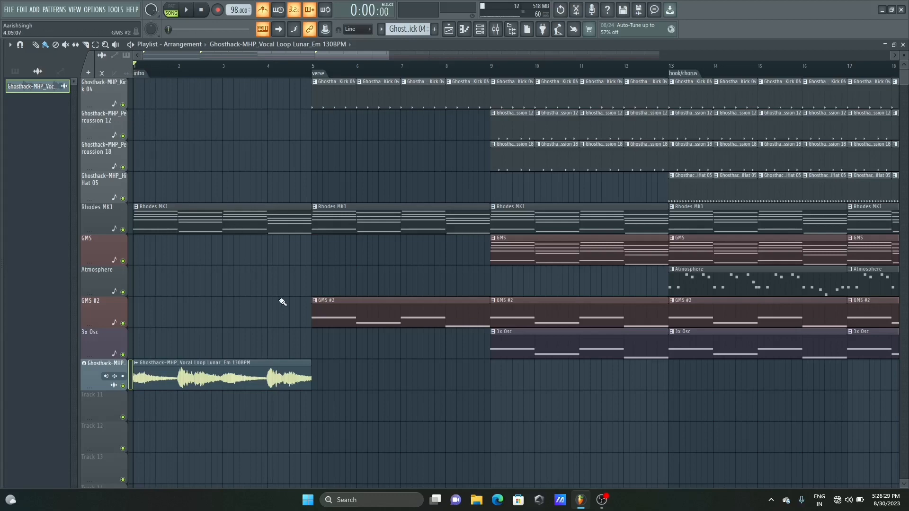
pyautogui.click(318, 383)
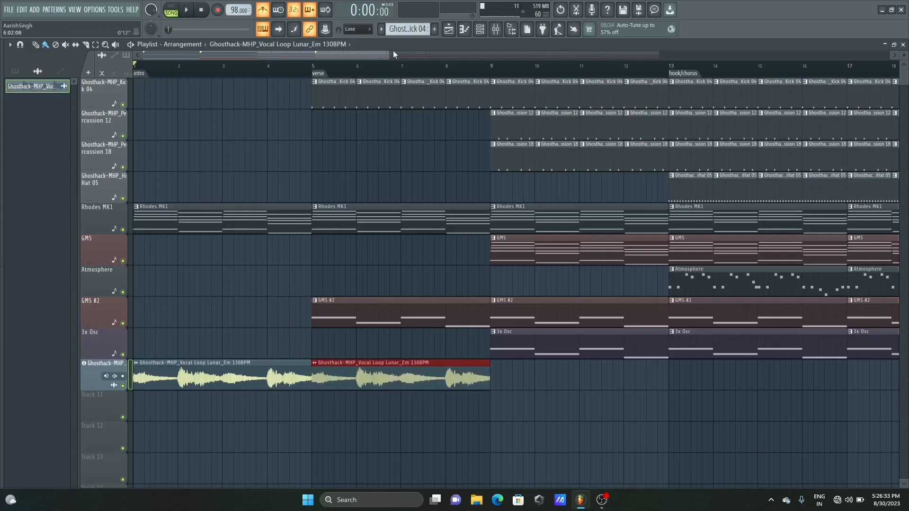
pyautogui.scroll(-3, 393, 50)
# - Check the vocal loop's settings, then play the song from bar 1 with the metronome turned off
pyautogui.doubleClick(305, 384)
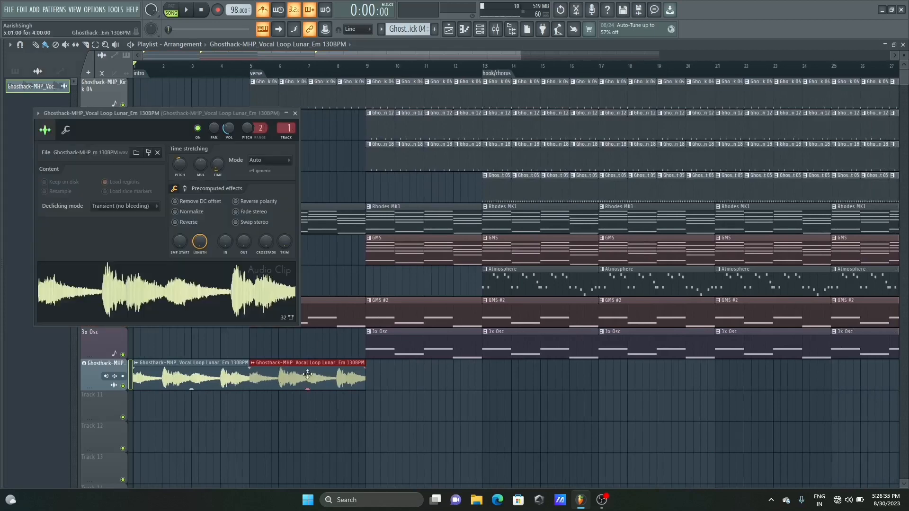
pyautogui.click(295, 113)
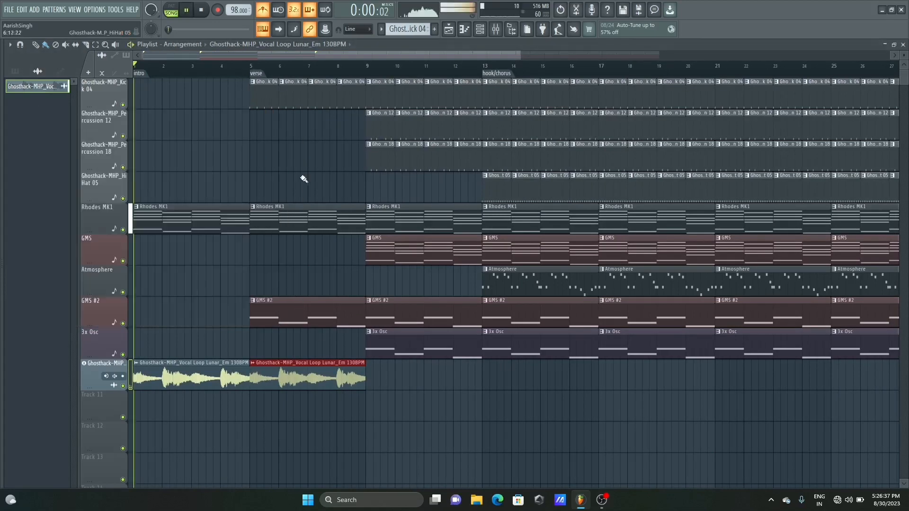
pyautogui.press('space')
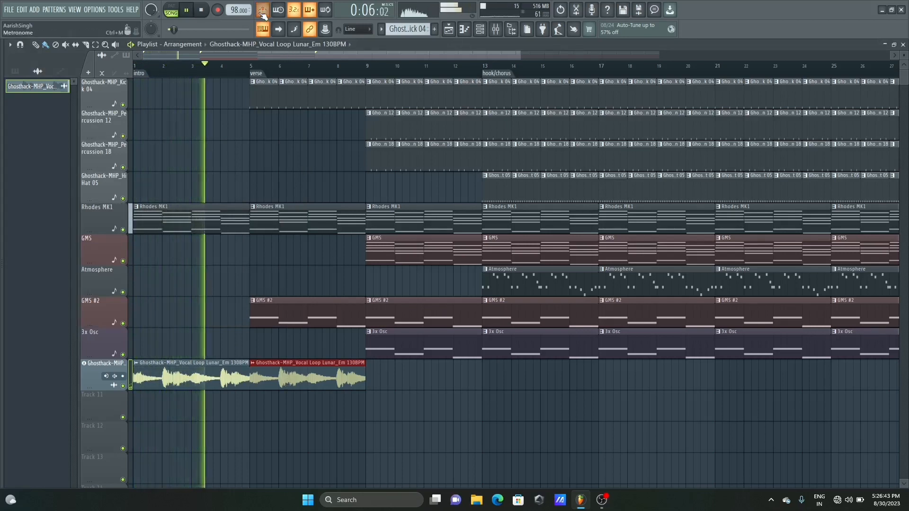
pyautogui.press('space')
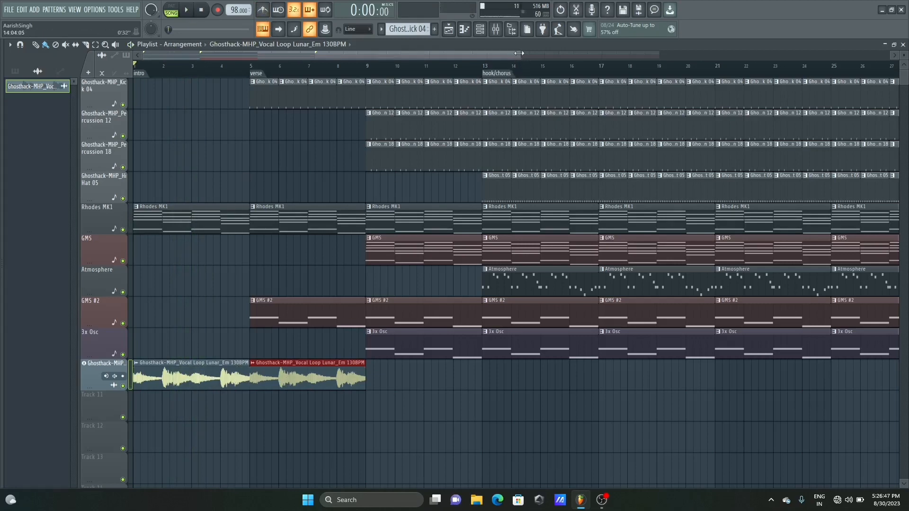
# - Place two more Lunar vocal loop clips in bars 13 to 20, starting at the hook/chorus marker
pyautogui.scroll(-2, 517, 60)
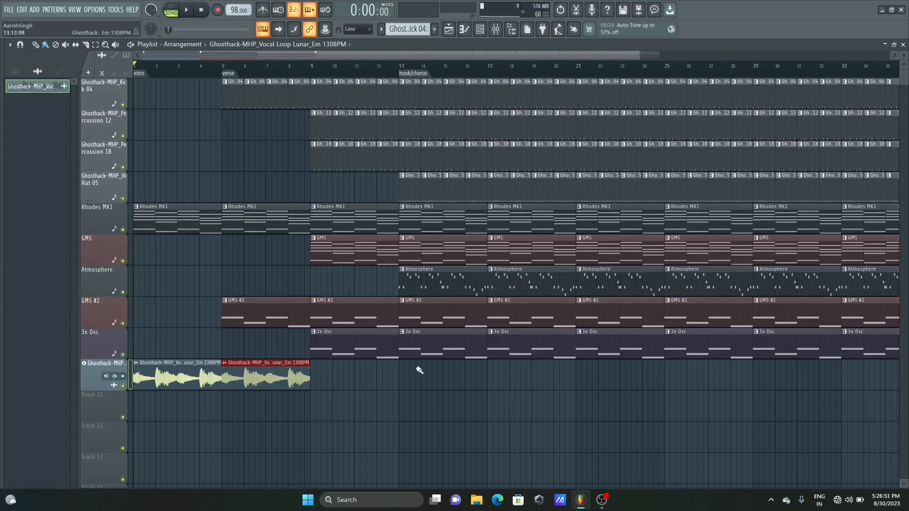
pyautogui.moveTo(405, 379); pyautogui.dragTo(494, 378)
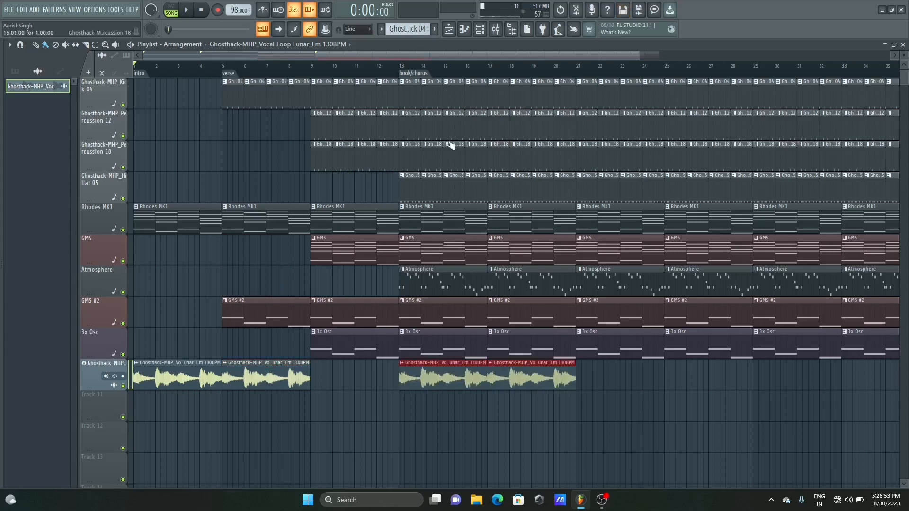
# - Play the opening of the song from bar 1 for a brief check of the arrangement
pyautogui.moveTo(637, 52); pyautogui.dragTo(669, 53)
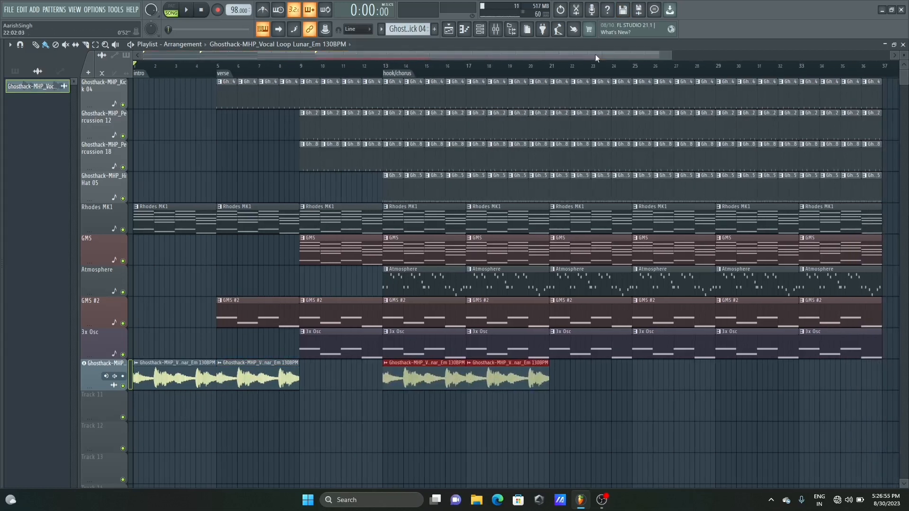
pyautogui.click(186, 10)
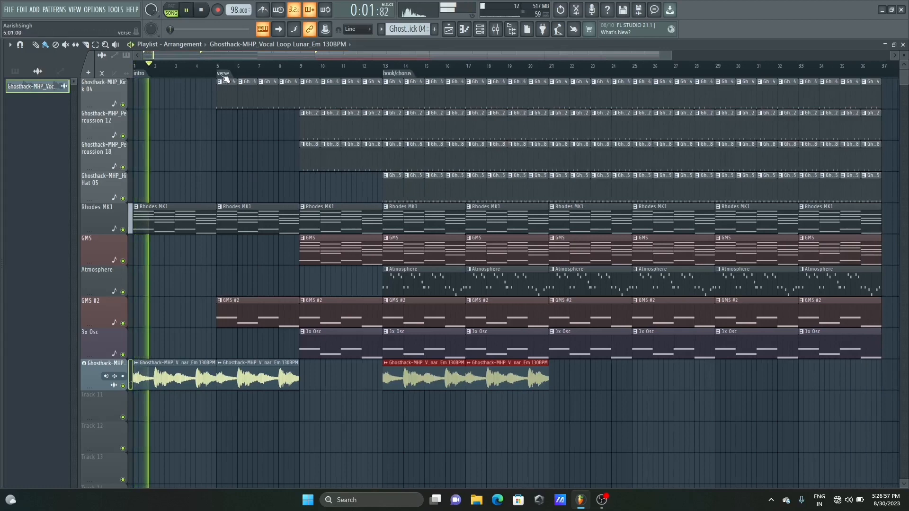
pyautogui.press('space')
pyautogui.hotkey('alt', 'F8')
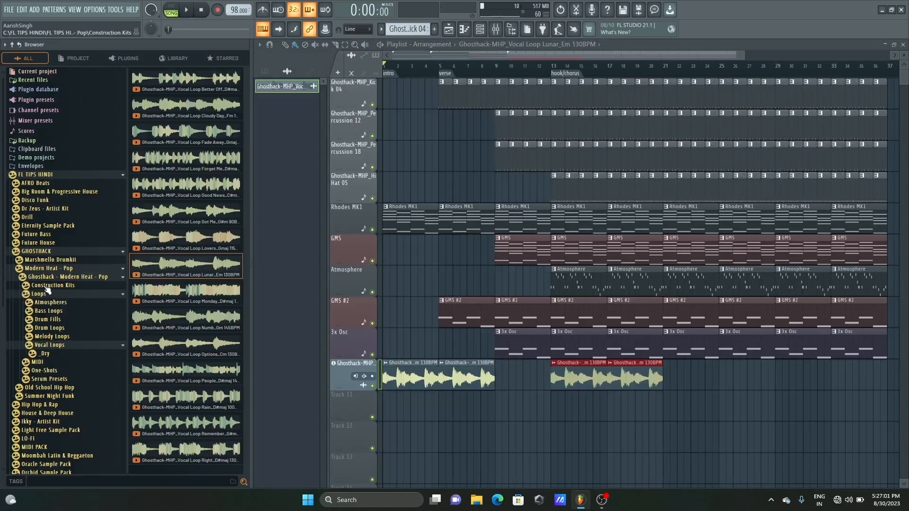
pyautogui.hotkey('alt', 'F8')
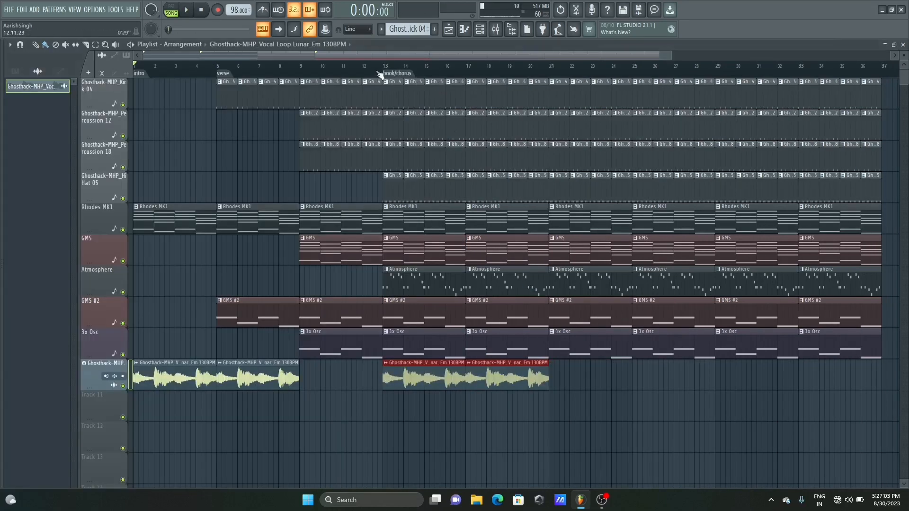
# - Slice all playing tracks at the middle of bar 12 and remove the second half-bar, leaving a gap before the hook/chorus marker
pyautogui.moveTo(671, 55); pyautogui.dragTo(468, 49)
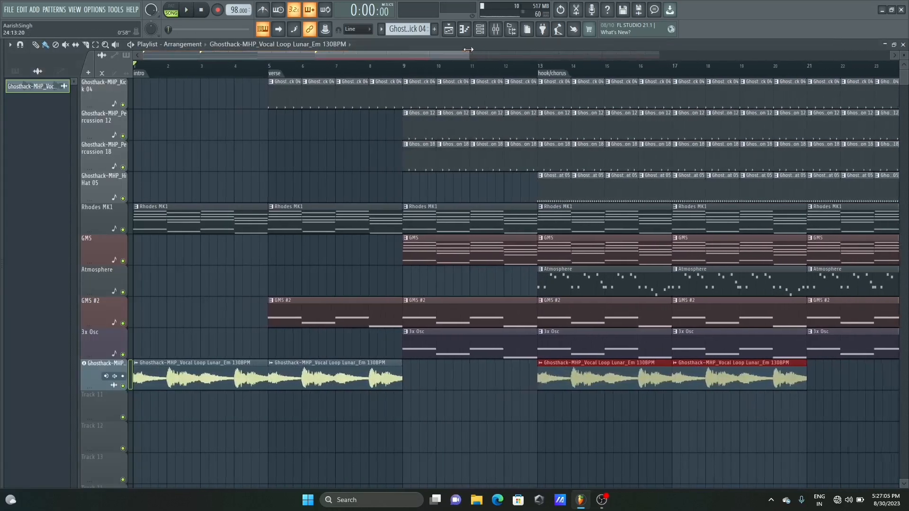
pyautogui.moveTo(905, 63); pyautogui.dragTo(576, 82)
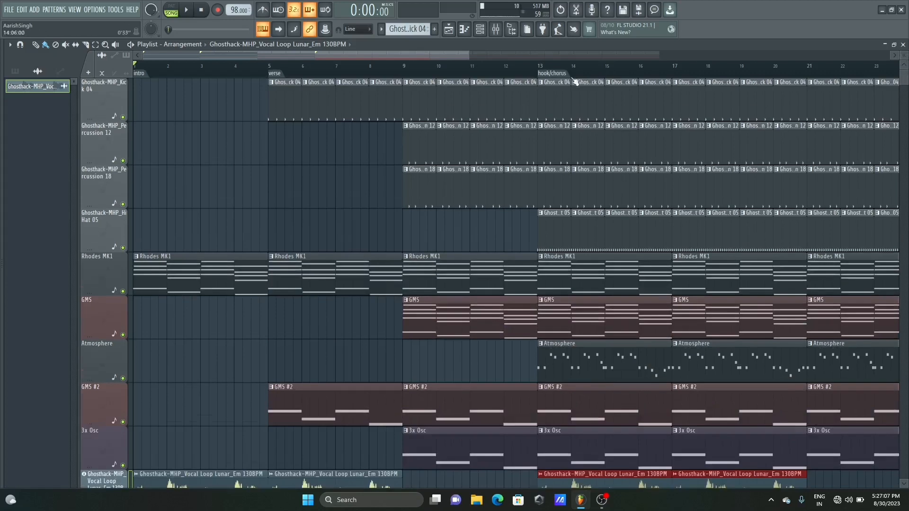
pyautogui.press('c')
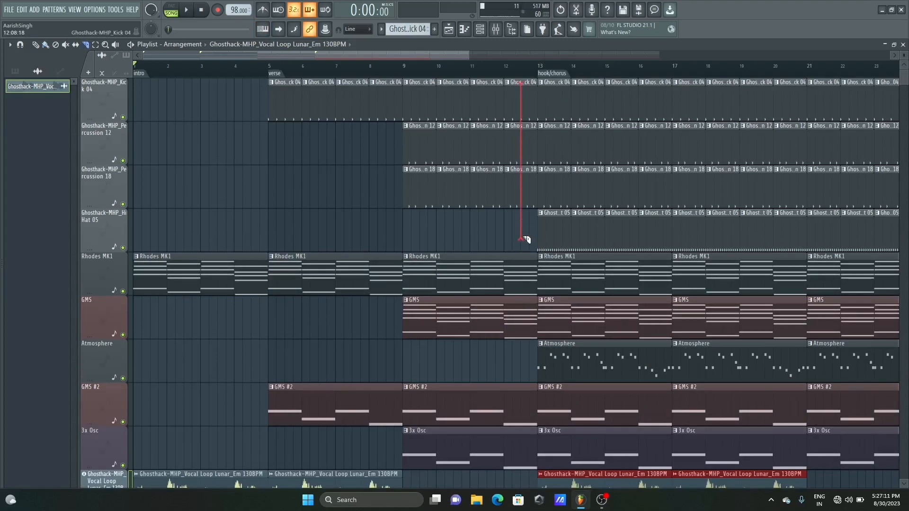
pyautogui.moveTo(522, 239); pyautogui.dragTo(523, 192)
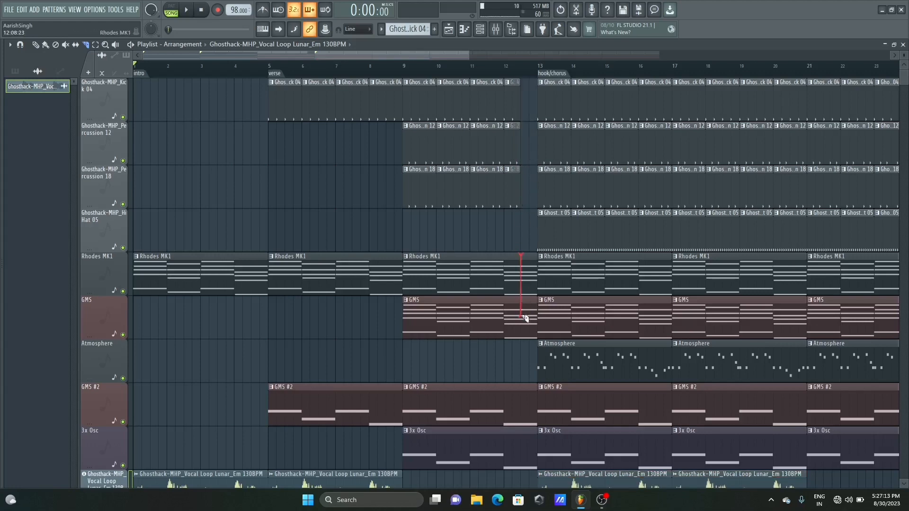
pyautogui.moveTo(523, 421); pyautogui.dragTo(524, 423)
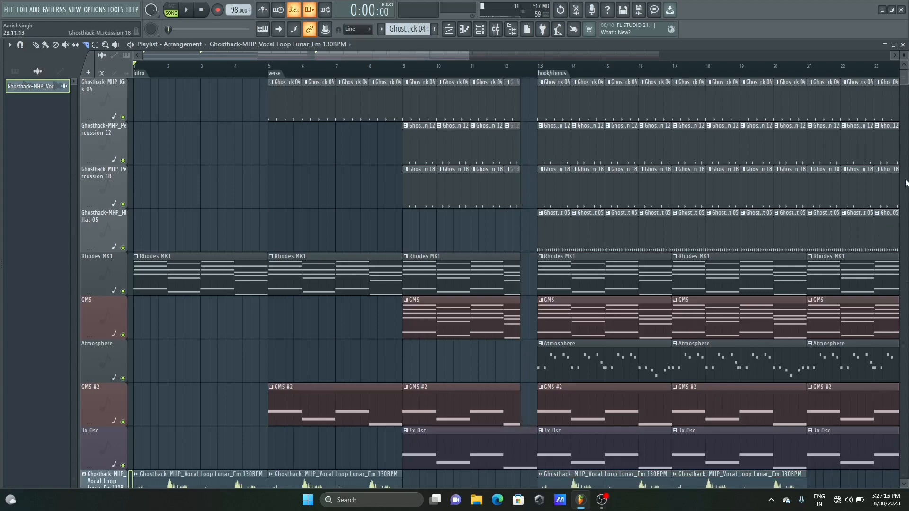
pyautogui.scroll(-1, 905, 82)
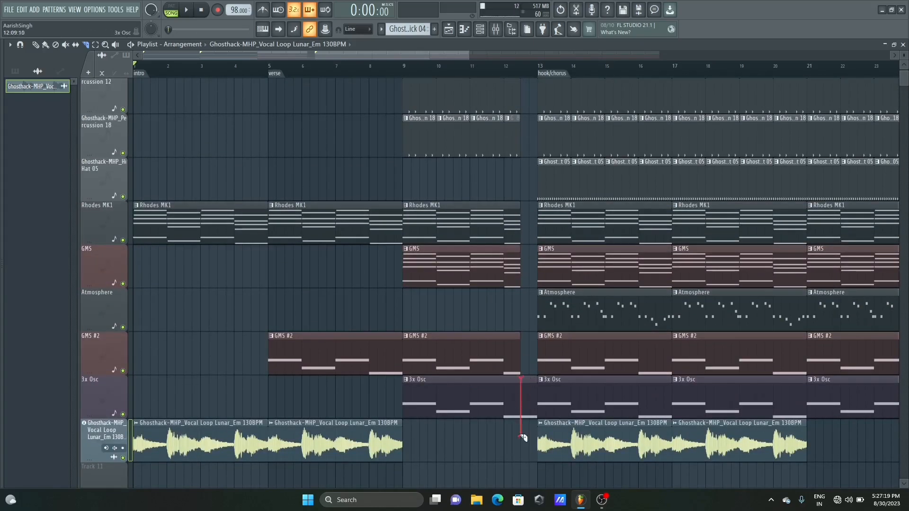
pyautogui.moveTo(524, 437); pyautogui.dragTo(523, 438)
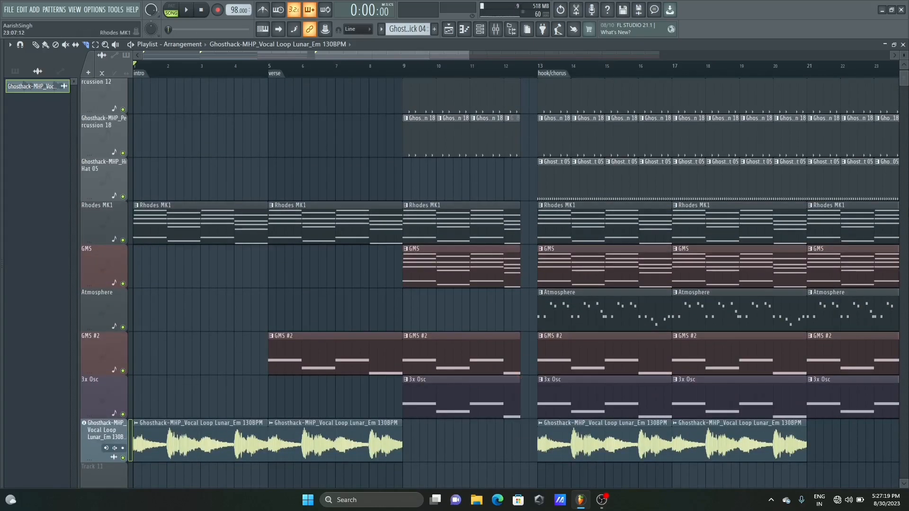
pyautogui.scroll(1, 905, 85)
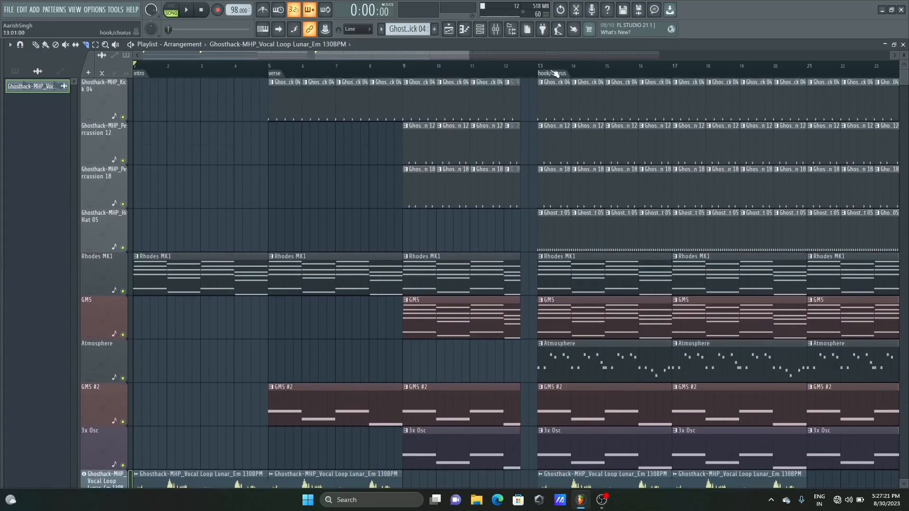
# - Open the Risers & Uplifters folder in the Modern Heat - Pop pack's One-Shots FX and preview Ghosthack-MHP_Uplifter 01
pyautogui.hotkey('alt', 'F8')
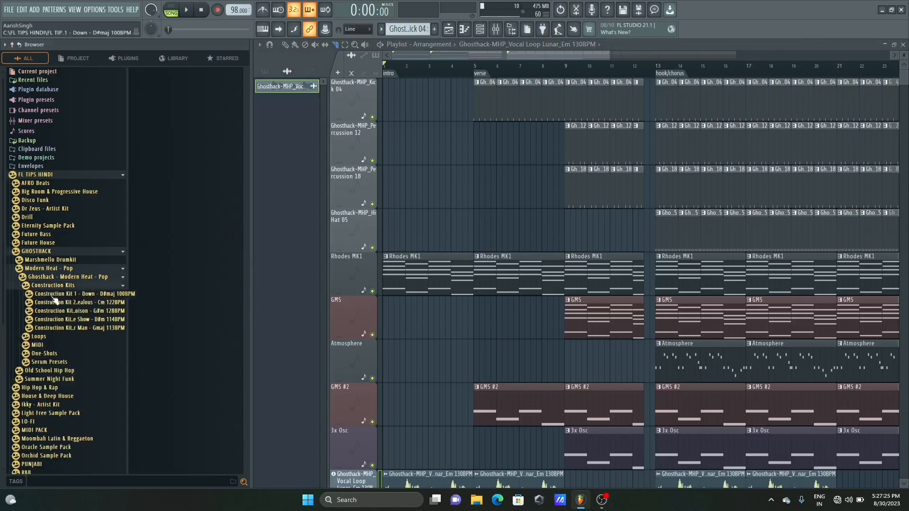
pyautogui.click(41, 278)
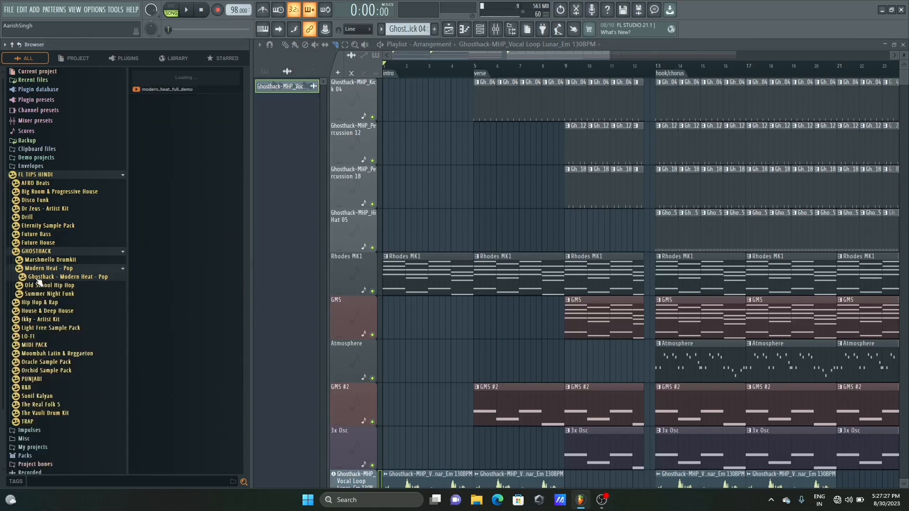
pyautogui.click(38, 279)
pyautogui.click(39, 286)
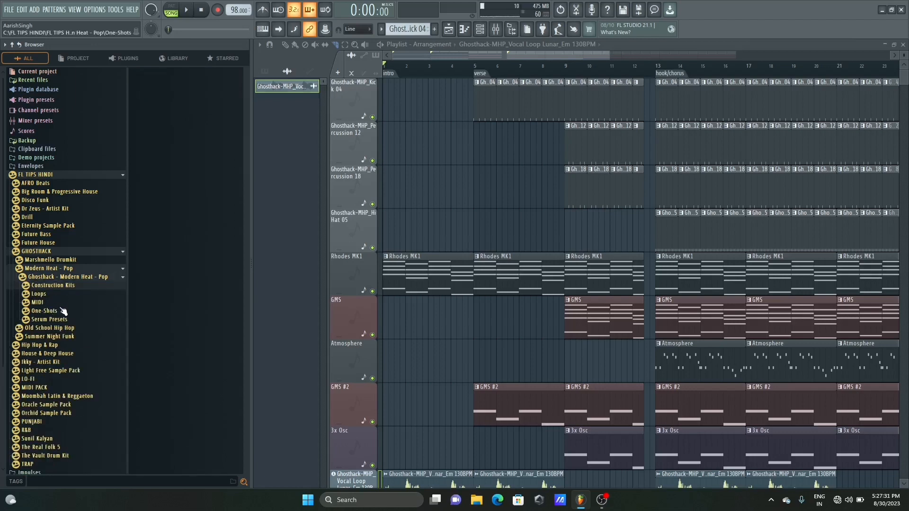
pyautogui.click(62, 312)
pyautogui.click(59, 338)
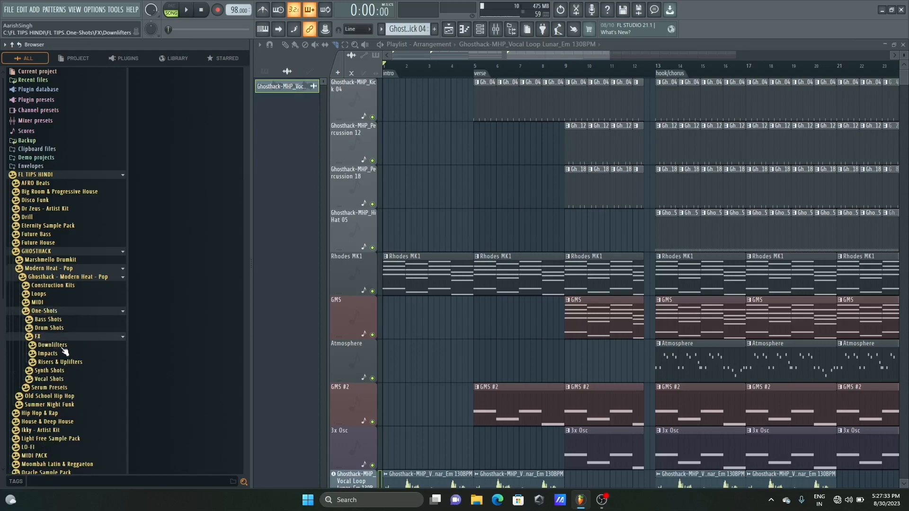
pyautogui.click(56, 363)
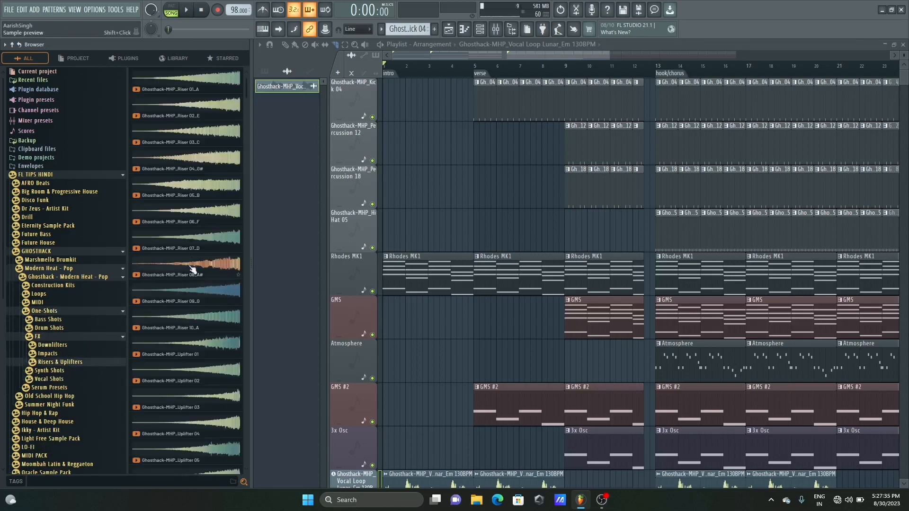
pyautogui.click(212, 356)
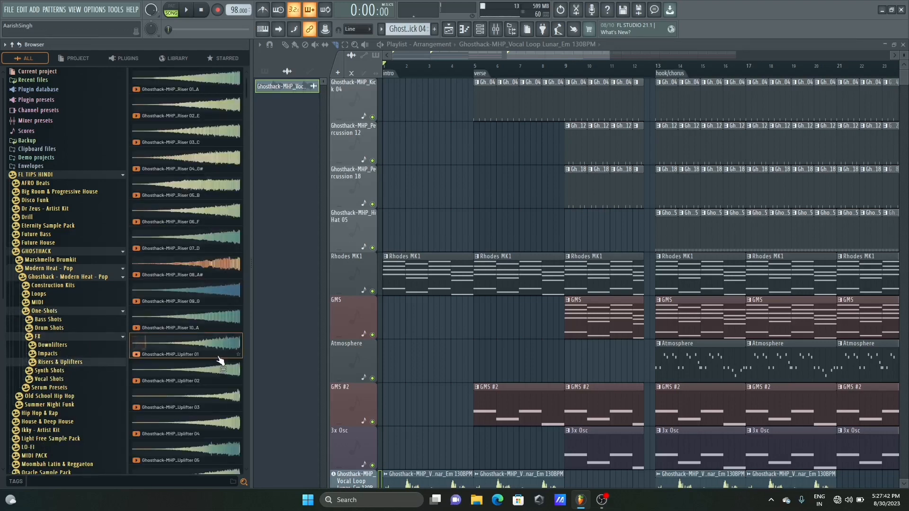
# - Place the Uplifter 01 sample on Track 11 ending at the hook/chorus marker and lower its clip gain to -9.4 dB
pyautogui.moveTo(214, 350); pyautogui.dragTo(370, 461)
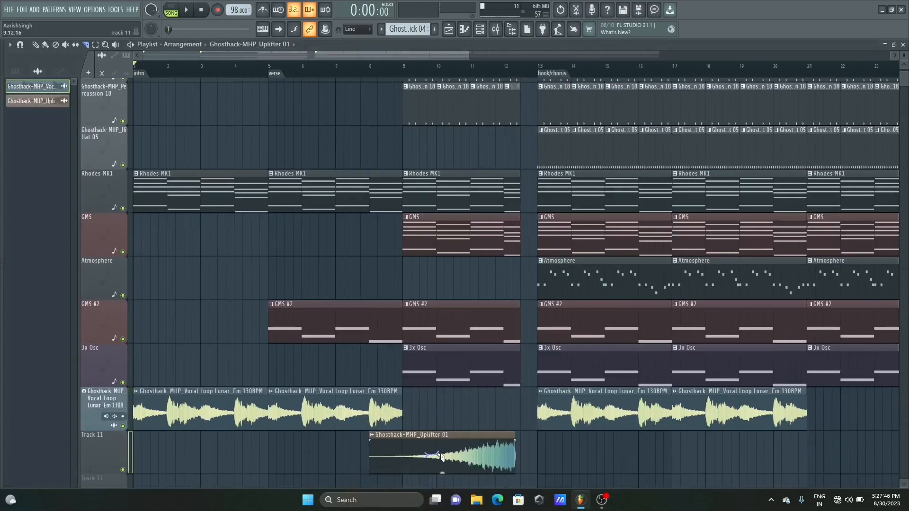
pyautogui.moveTo(442, 458); pyautogui.dragTo(462, 447)
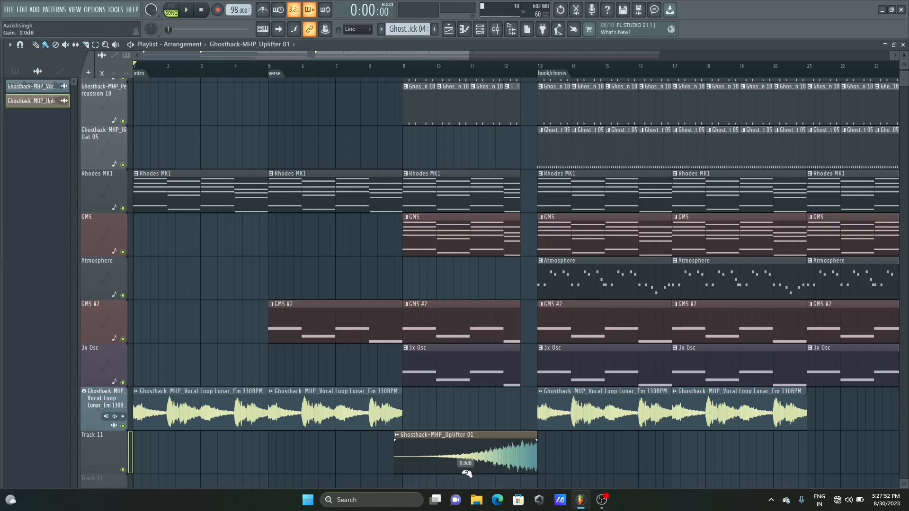
pyautogui.moveTo(465, 473); pyautogui.dragTo(465, 481)
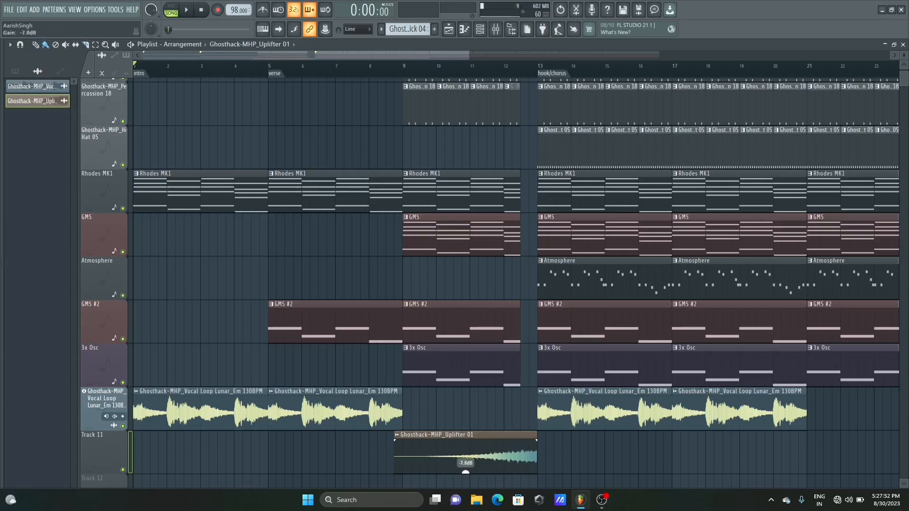
# - Play the transition from just before bar 12, and shift the Uplifter 01 clip earlier so it ends where the gap begins
pyautogui.click(499, 66)
pyautogui.press('space')
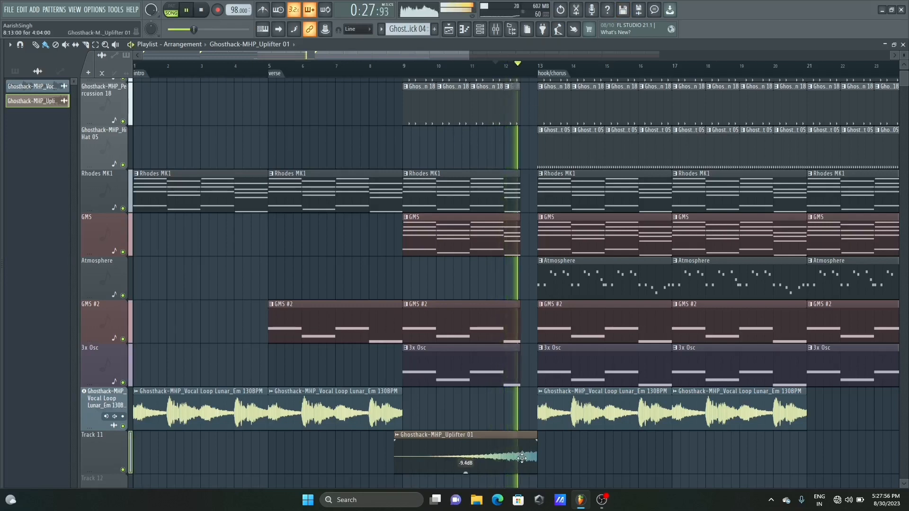
pyautogui.press('space')
pyautogui.moveTo(522, 459); pyautogui.dragTo(506, 458)
# - Open the Drum Fills folder in the Modern Heat - Pop pack's Loops and preview Drum Fill 02_95BPM
pyautogui.hotkey('alt', 'F8')
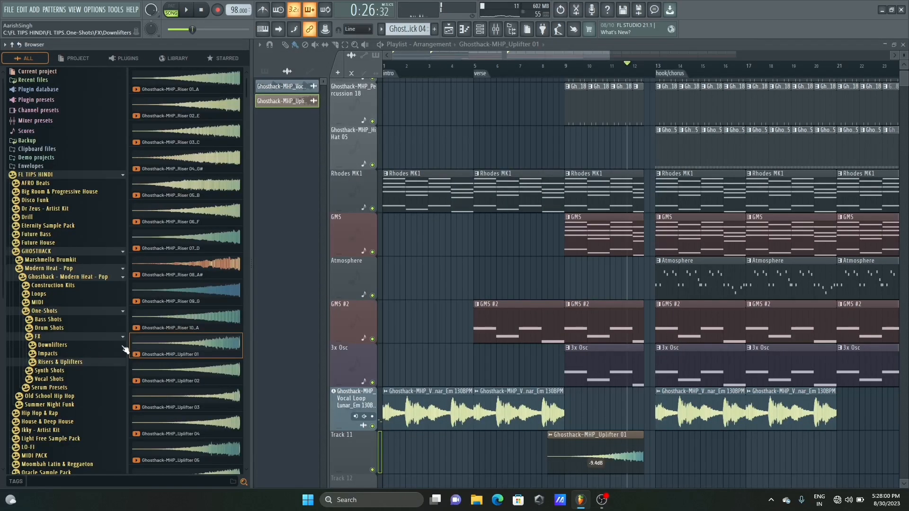
pyautogui.click(42, 337)
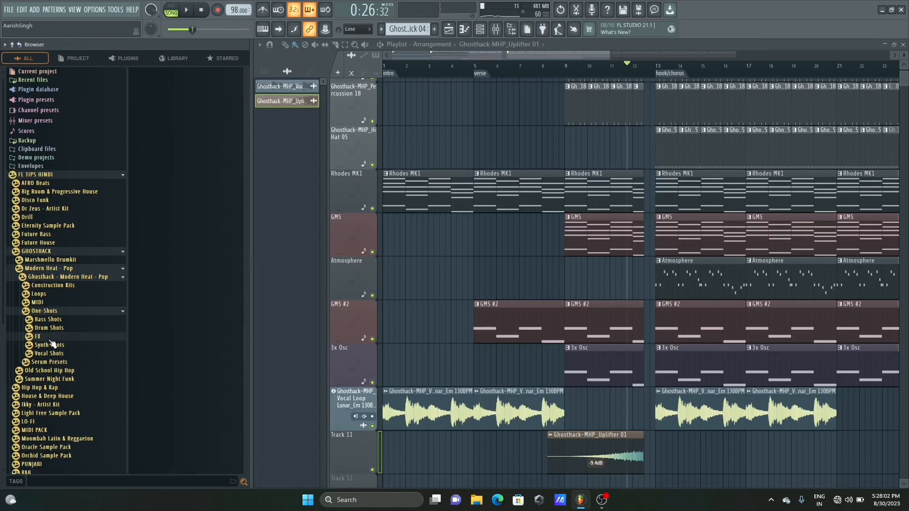
pyautogui.click(45, 311)
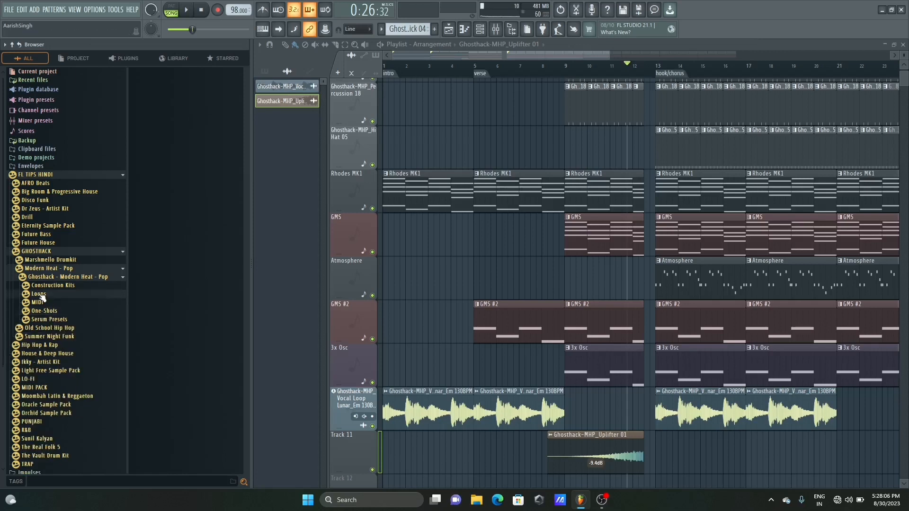
pyautogui.click(40, 294)
pyautogui.click(54, 320)
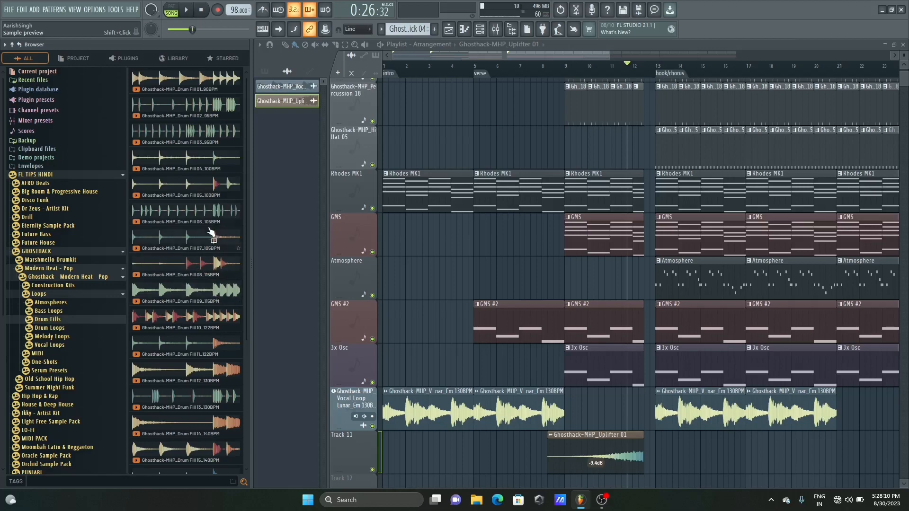
pyautogui.click(213, 107)
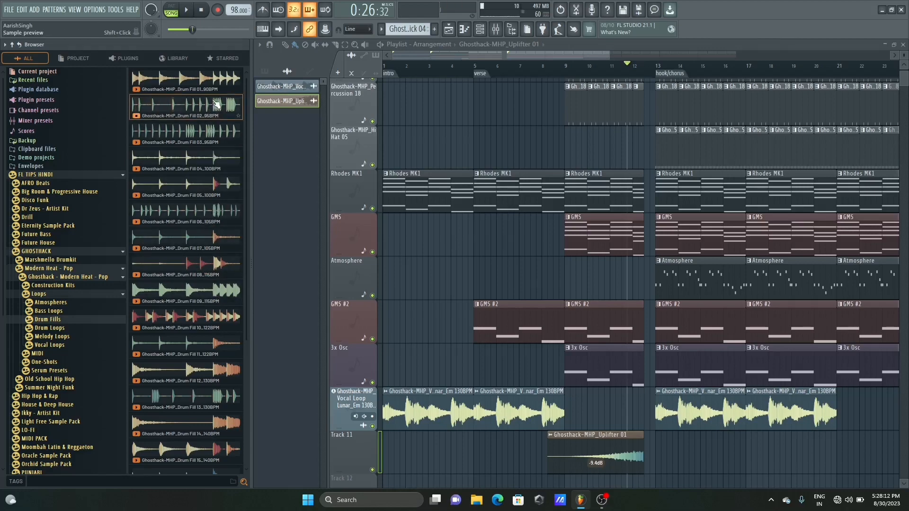
# - Place Drum Fill 01_90BPM on Track 12 across bar 12, audition the transition, and lower the clip gain to -4.9 dB
pyautogui.moveTo(208, 91); pyautogui.dragTo(558, 389)
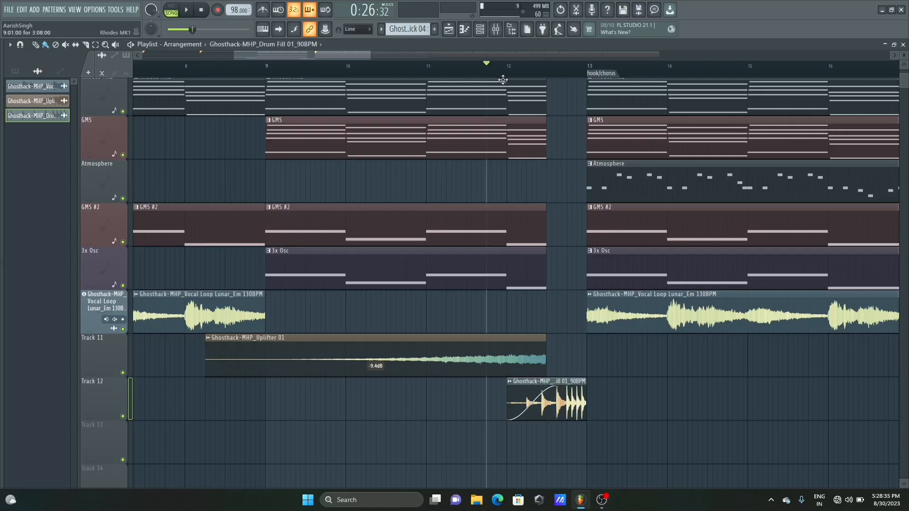
pyautogui.click(456, 65)
pyautogui.press('space')
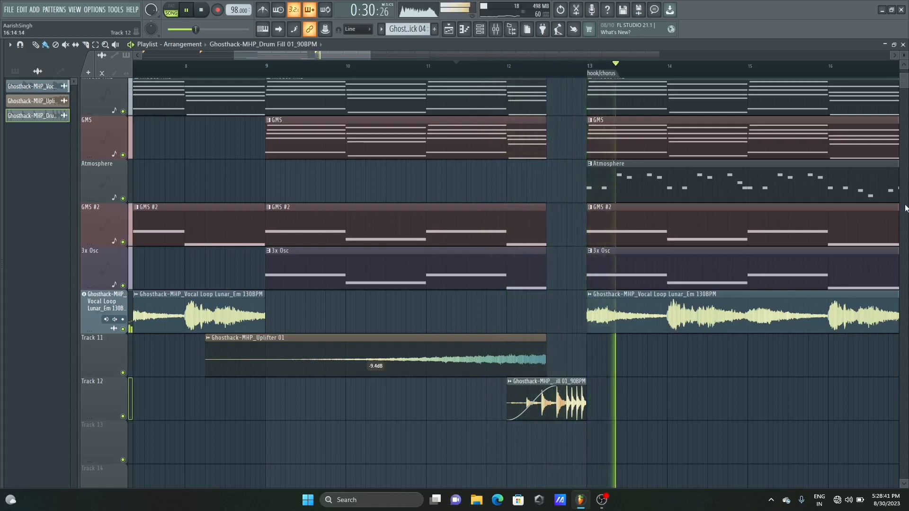
pyautogui.press('space')
pyautogui.moveTo(551, 420); pyautogui.dragTo(548, 402)
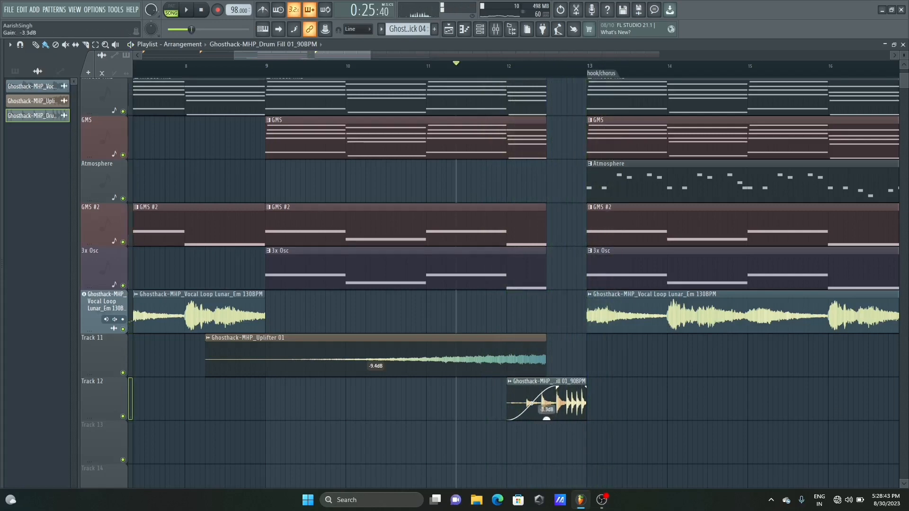
# - Preview other drum fills, replace the sample in the Track 12 clip with Drum Fill 02_95BPM, and play the transition into the hook/chorus
pyautogui.hotkey('alt', 'F8')
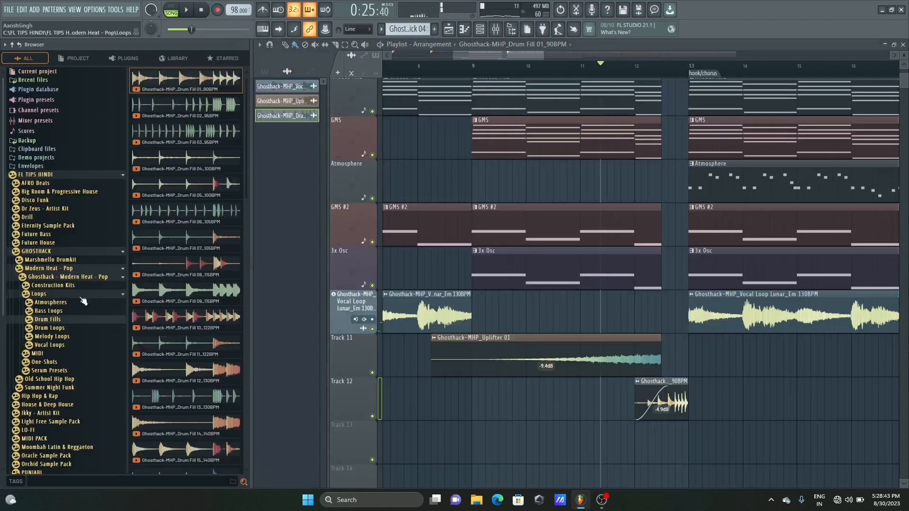
pyautogui.click(191, 164)
pyautogui.click(201, 135)
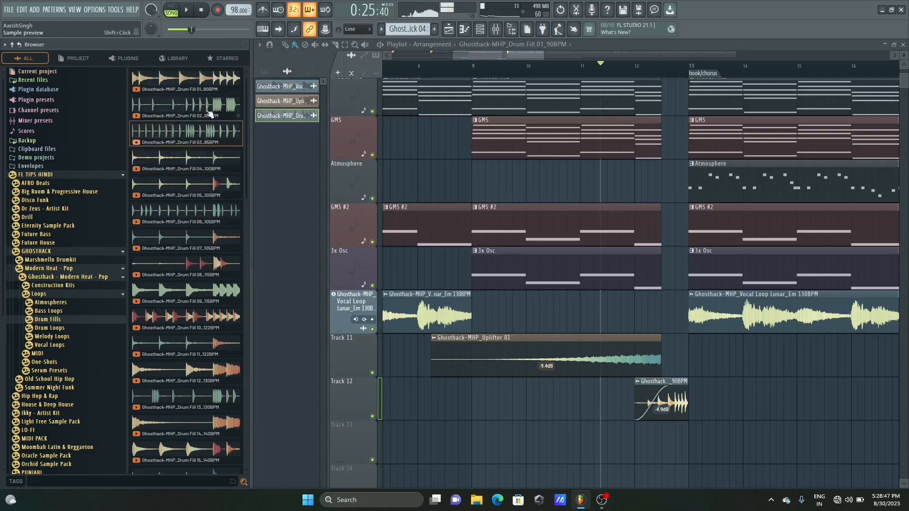
pyautogui.moveTo(209, 114); pyautogui.dragTo(532, 404)
pyautogui.press('space')
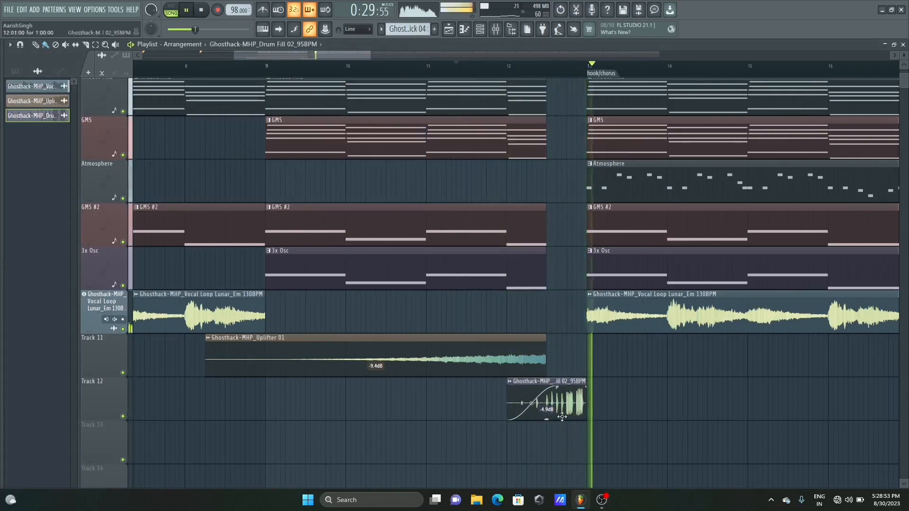
pyautogui.press('space')
pyautogui.scroll(5, 533, 82)
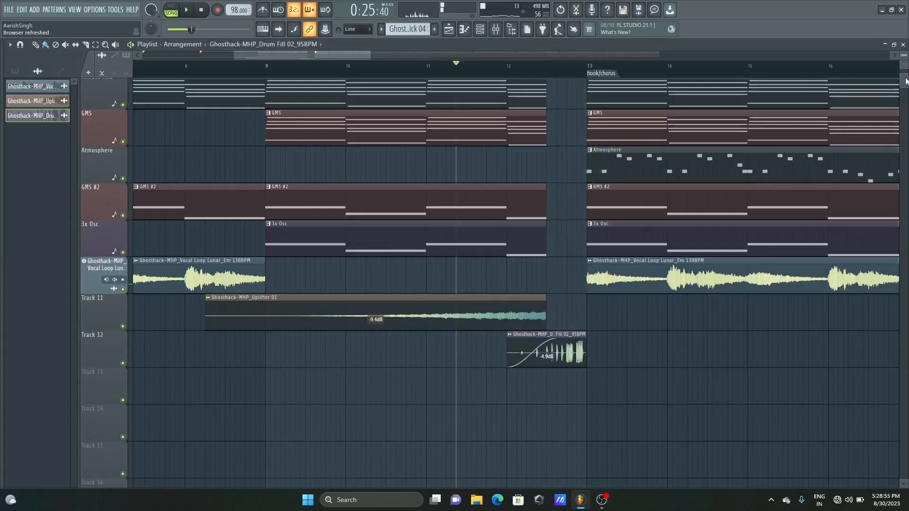
pyautogui.scroll(-5, 378, 63)
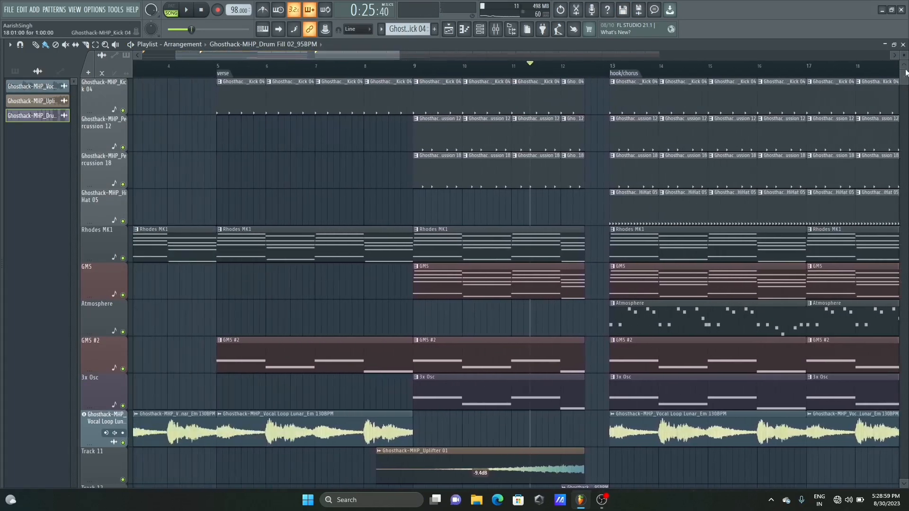
# - Duplicate the Uplifter 01 and drum fill clips so the copied fill spans bar 20 at the end of the hook/chorus
pyautogui.moveTo(905, 71)
pyautogui.mouseDown()
pyautogui.moveTo(906, 91)
pyautogui.moveTo(906, 70)
pyautogui.mouseUp()
pyautogui.scroll(-2, 486, 359)
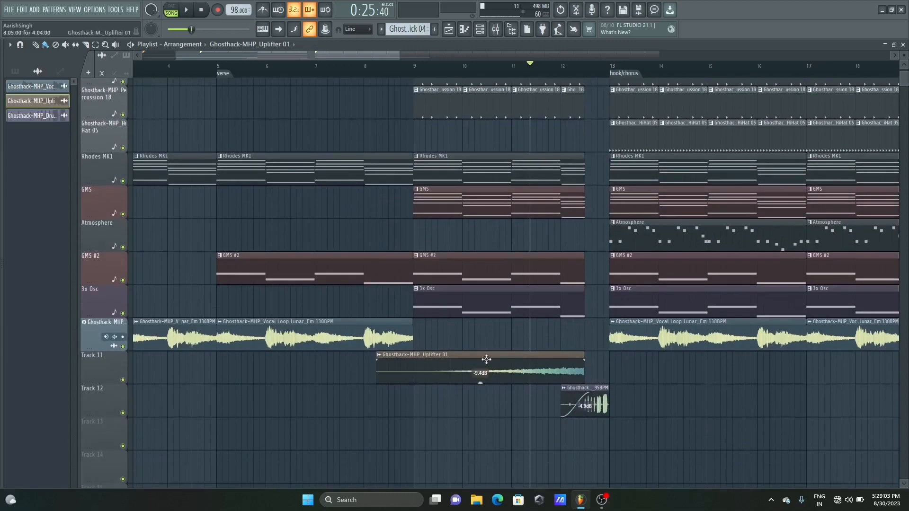
pyautogui.moveTo(397, 53); pyautogui.dragTo(467, 53)
pyautogui.moveTo(407, 353); pyautogui.dragTo(279, 422)
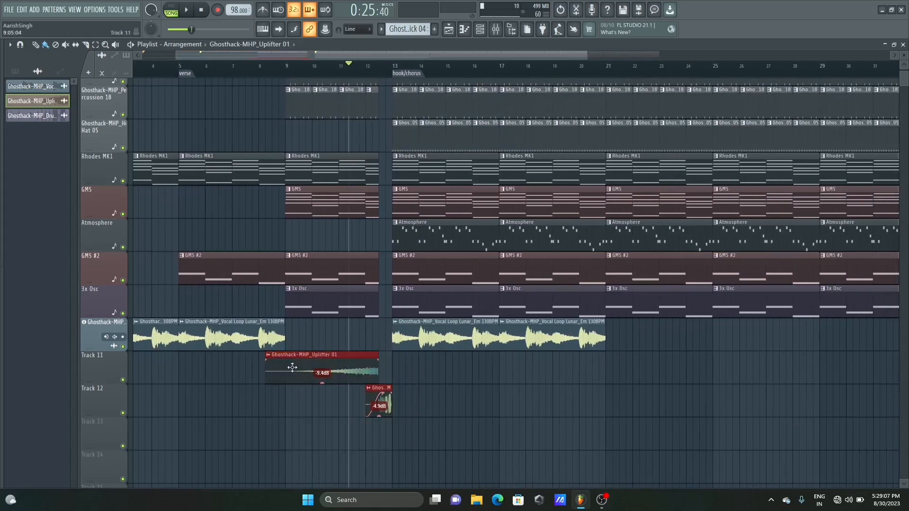
pyautogui.moveTo(295, 372); pyautogui.dragTo(516, 372)
pyautogui.moveTo(529, 371); pyautogui.dragTo(508, 372)
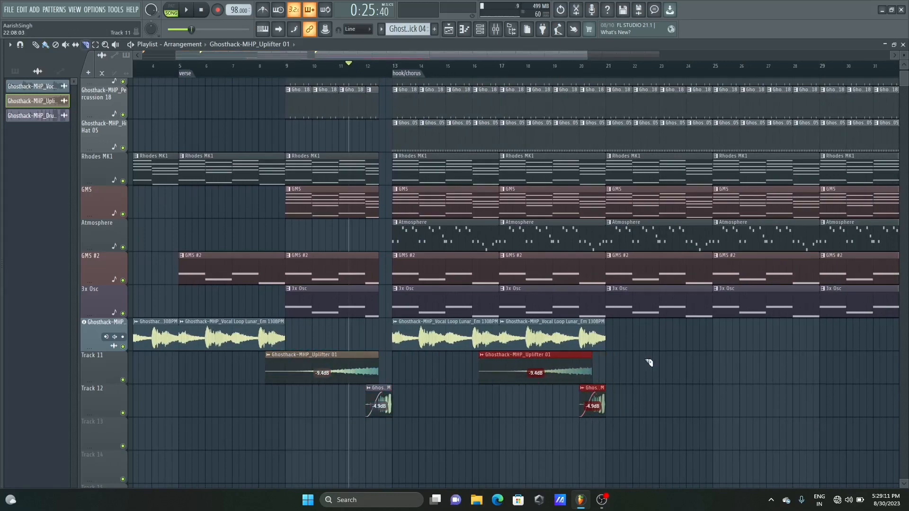
# - Delete the Kick 04, Percussion 12, Percussion 18 and HiHat 05 clips in bar 20 to open a gap
pyautogui.scroll(2, 729, 100)
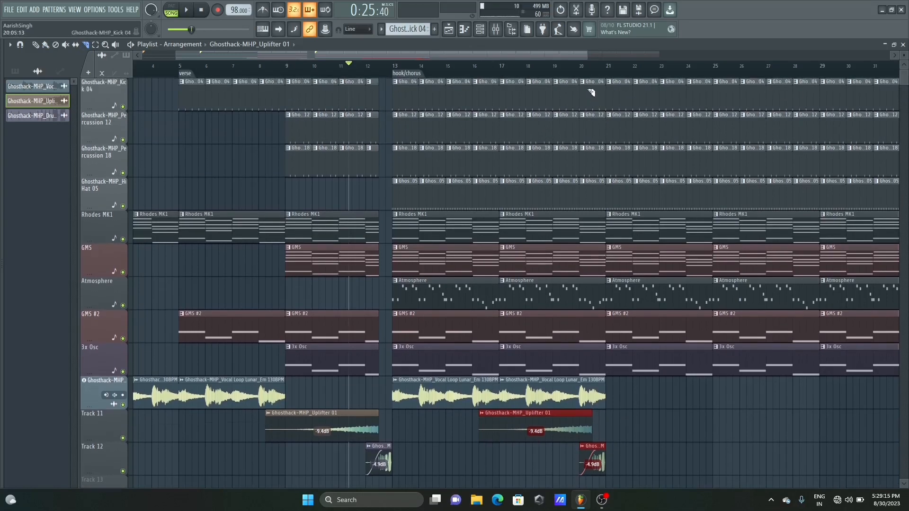
pyautogui.rightClick(594, 104)
pyautogui.rightClick(592, 129)
pyautogui.rightClick(592, 159)
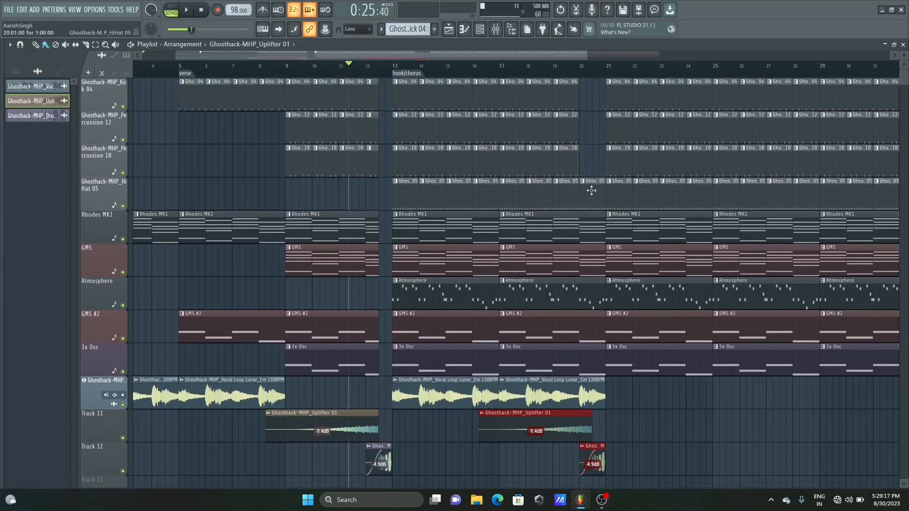
pyautogui.rightClick(592, 191)
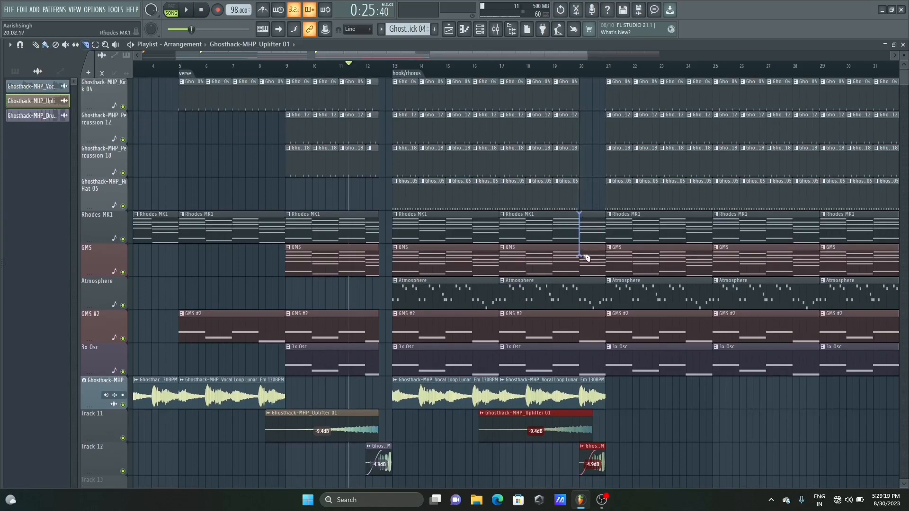
# - Slice the Rhodes MK1 and GMS clips at bar 20 and delete their bar 20 portions
pyautogui.moveTo(585, 258); pyautogui.dragTo(586, 260)
pyautogui.rightClick(592, 227)
pyautogui.rightClick(595, 257)
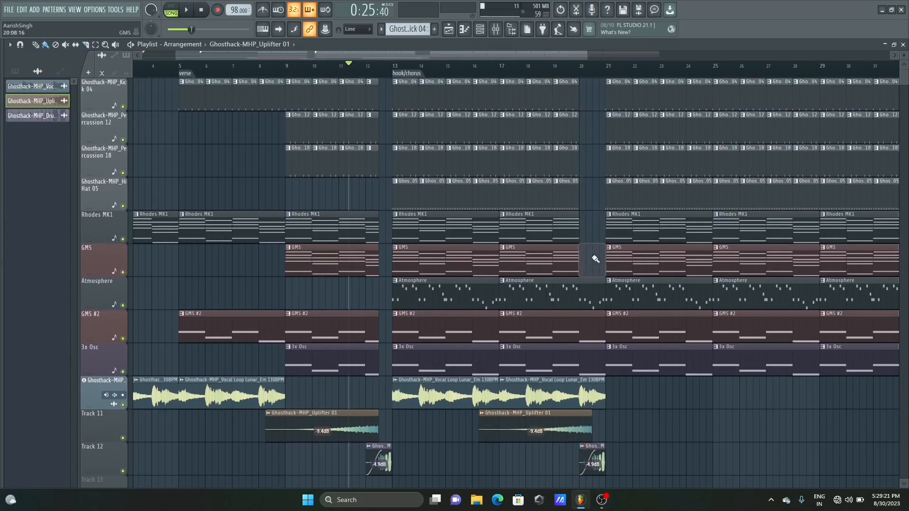
# - Delete the Atmosphere clips at bars 13, 17 and 25
pyautogui.rightClick(419, 294)
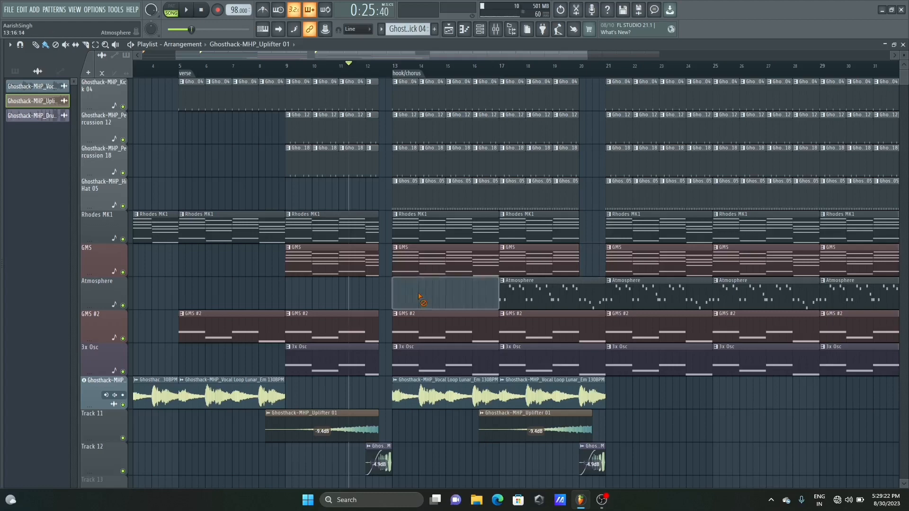
pyautogui.rightClick(547, 287)
pyautogui.moveTo(608, 66); pyautogui.dragTo(489, 80)
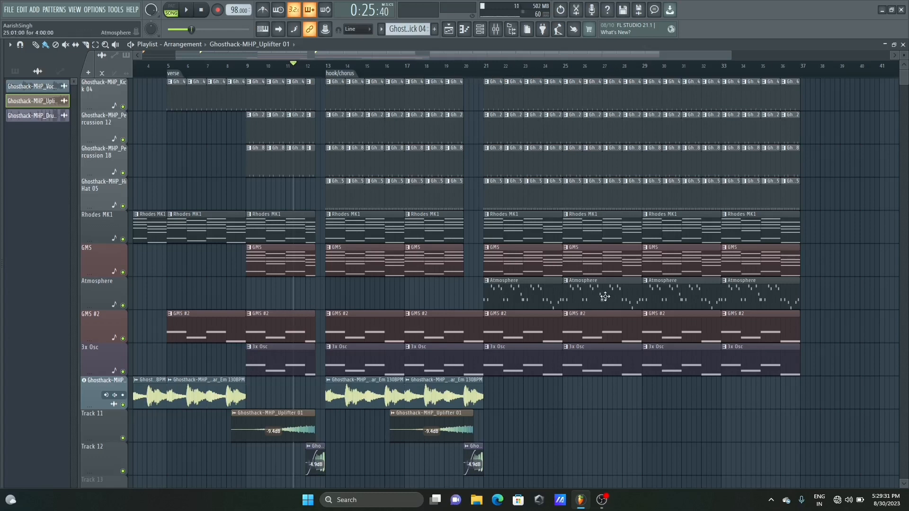
pyautogui.rightClick(606, 297)
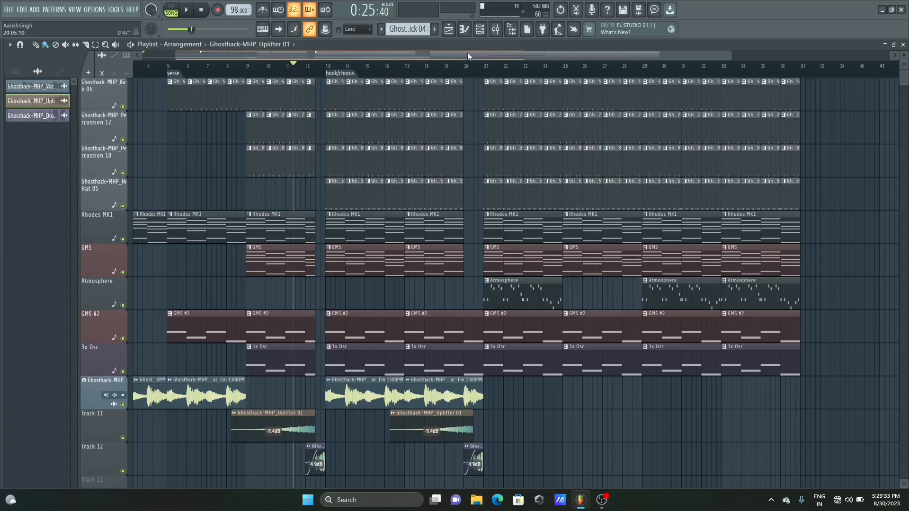
# - Move the two Vocal Loop Lunar clips from the hook/chorus to bars 21 and 25
pyautogui.moveTo(467, 52); pyautogui.dragTo(419, 52)
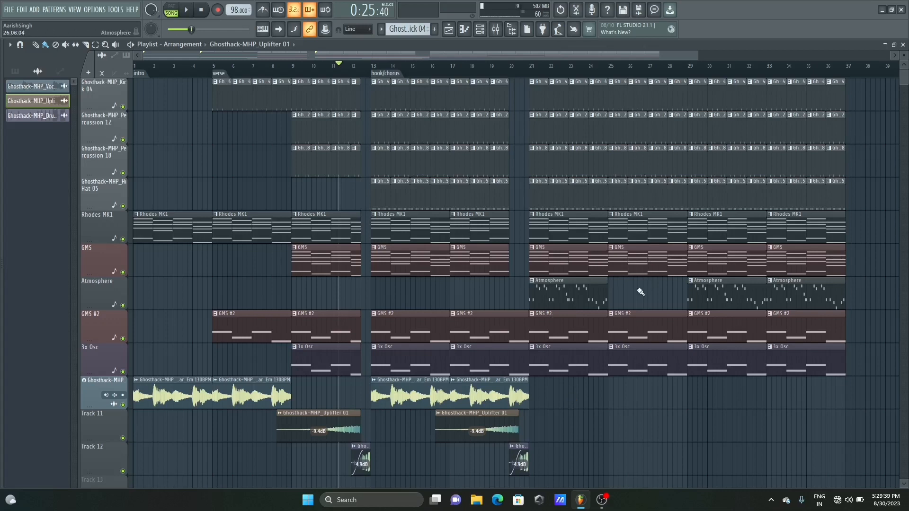
pyautogui.moveTo(468, 400); pyautogui.dragTo(547, 400)
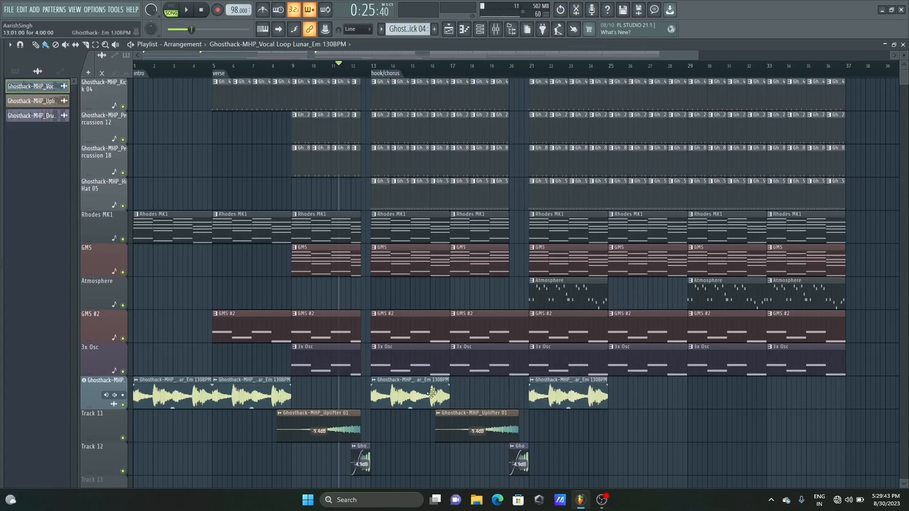
pyautogui.moveTo(419, 397); pyautogui.dragTo(613, 410)
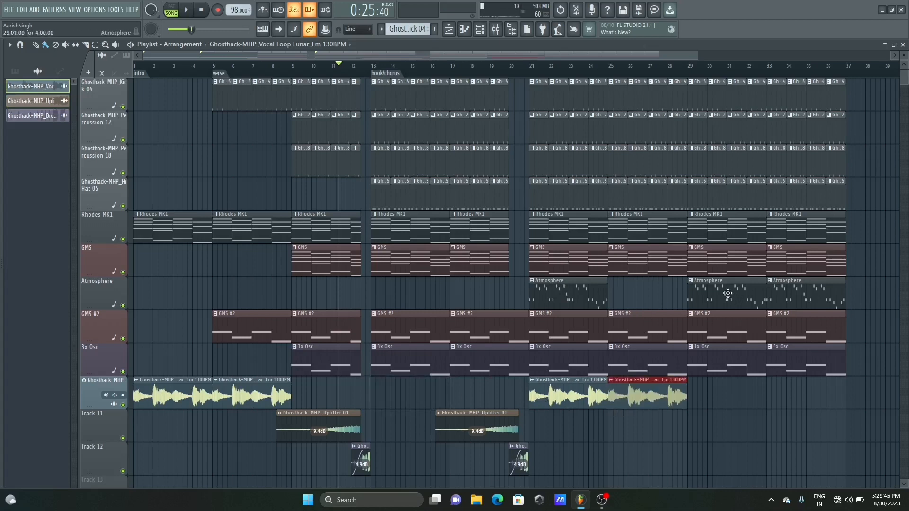
# - Move the Atmosphere clip from bar 29 to bar 25 and delete the one at bar 33
pyautogui.moveTo(724, 293); pyautogui.dragTo(645, 290)
pyautogui.rightClick(794, 297)
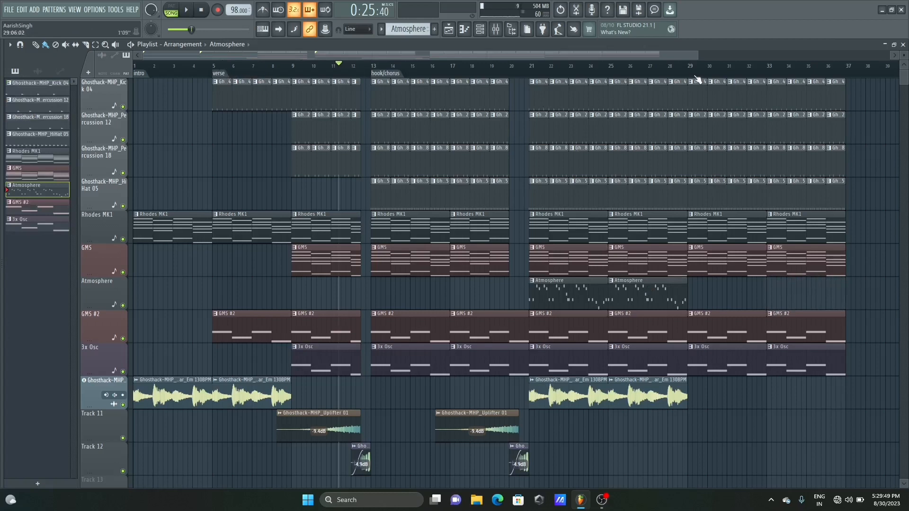
# - Duplicate the Uplifter 01 and drum fill clips so the new fill spans bar 28
pyautogui.click(675, 75)
pyautogui.moveTo(556, 475); pyautogui.dragTo(625, 427)
# - Delete all drum clips from bar 28 onward and the remaining instrument clips from bar 29 onward
pyautogui.moveTo(677, 85); pyautogui.dragTo(845, 95)
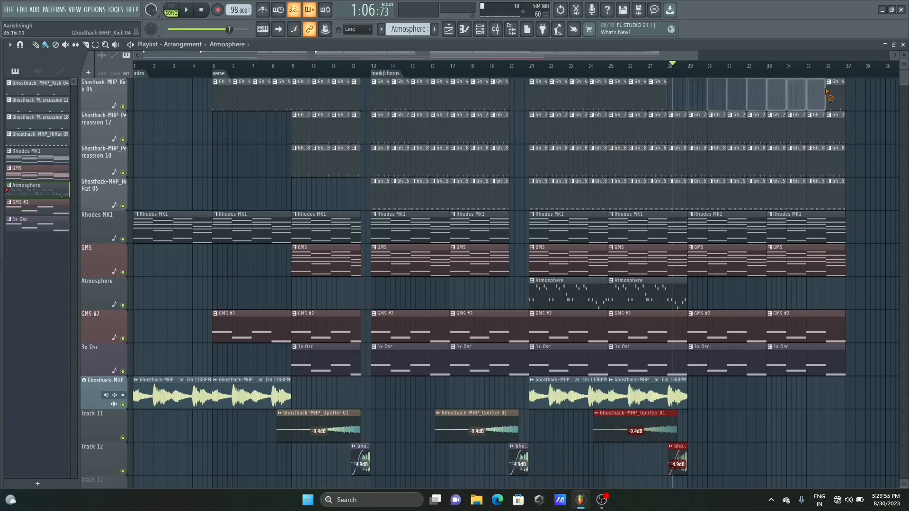
pyautogui.press('Delete')
pyautogui.moveTo(710, 116)
pyautogui.mouseDown()
pyautogui.moveTo(670, 126)
pyautogui.moveTo(683, 178)
pyautogui.moveTo(847, 191)
pyautogui.moveTo(714, 169)
pyautogui.moveTo(864, 164)
pyautogui.moveTo(717, 125)
pyautogui.moveTo(696, 237)
pyautogui.moveTo(824, 265)
pyautogui.moveTo(729, 331)
pyautogui.moveTo(757, 367)
pyautogui.moveTo(704, 159)
pyautogui.mouseUp()
pyautogui.press('Delete')
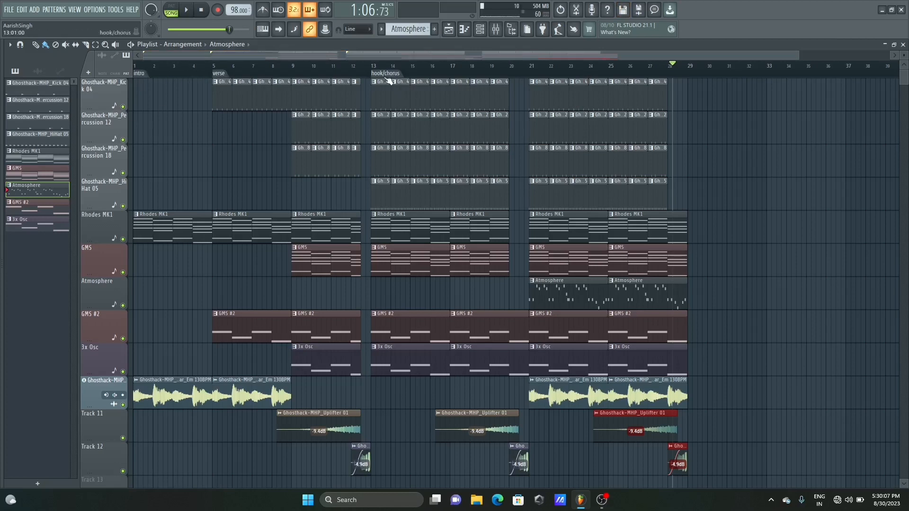
# - Add a time marker named "music" at bar 21
pyautogui.rightClick(535, 75)
pyautogui.click(536, 81)
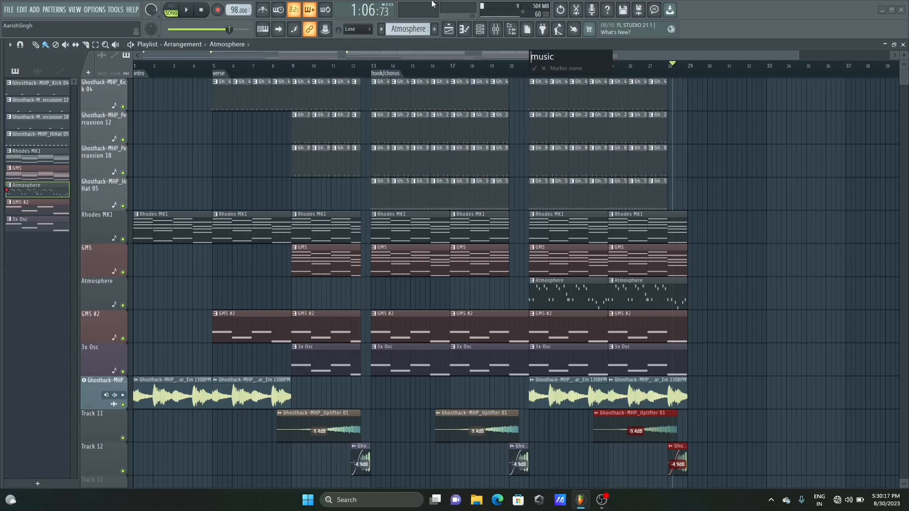
pyautogui.write('music')
pyautogui.press('Return')
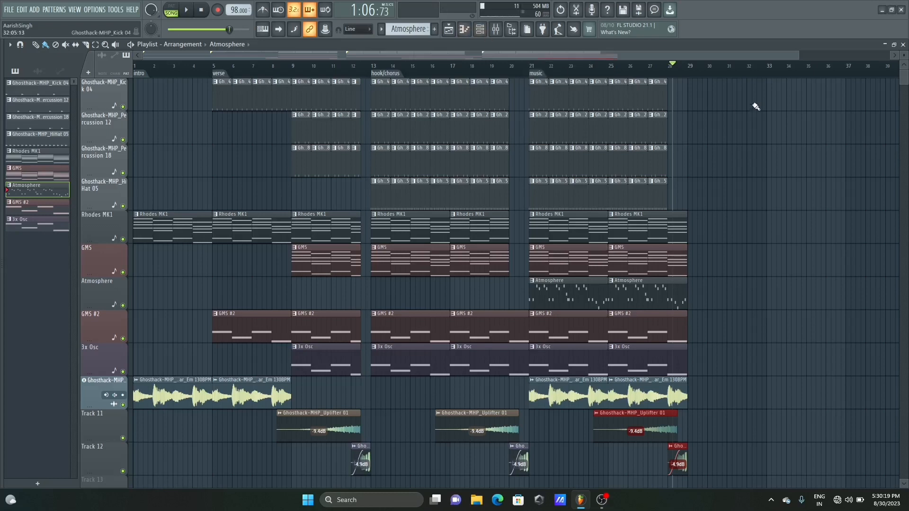
# - Select every clip from bar 5 through bar 28 and duplicate the block so the copy starts at bar 29
pyautogui.moveTo(749, 79); pyautogui.dragTo(214, 476)
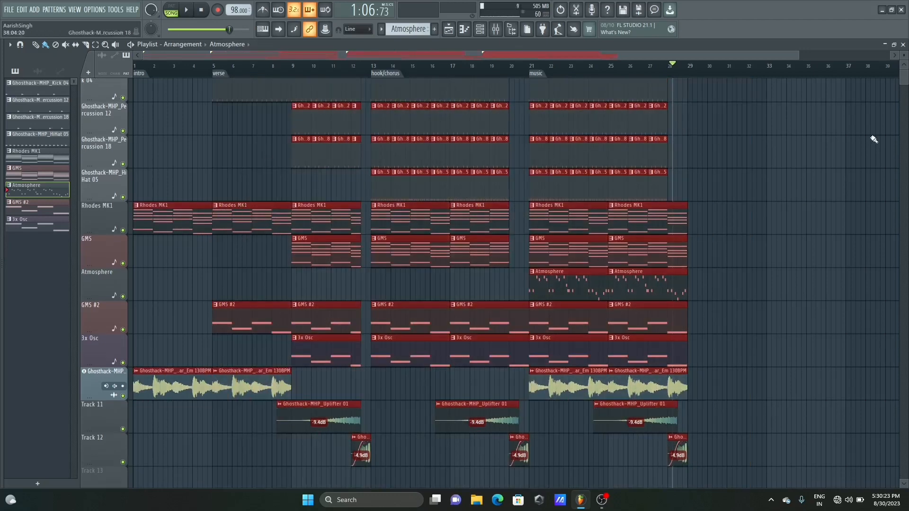
pyautogui.scroll(1, 873, 139)
pyautogui.moveTo(802, 80); pyautogui.dragTo(221, 460)
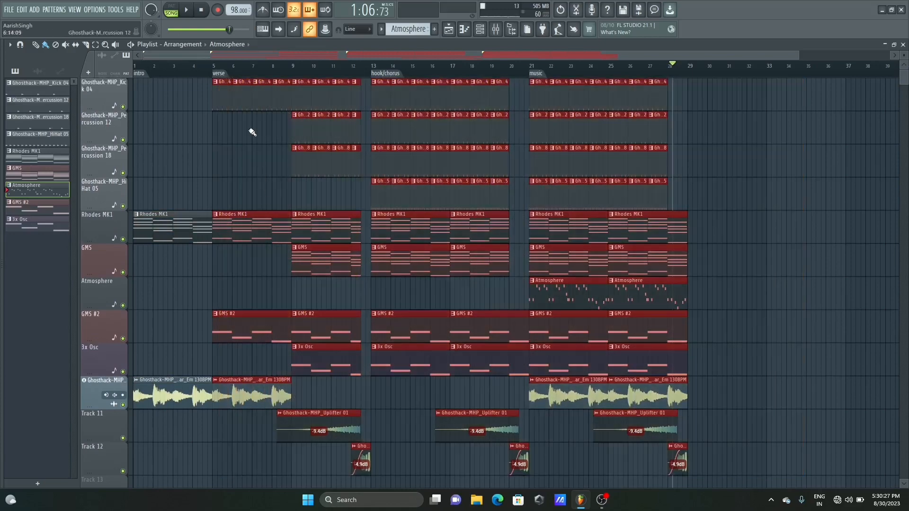
pyautogui.moveTo(219, 86); pyautogui.dragTo(706, 100)
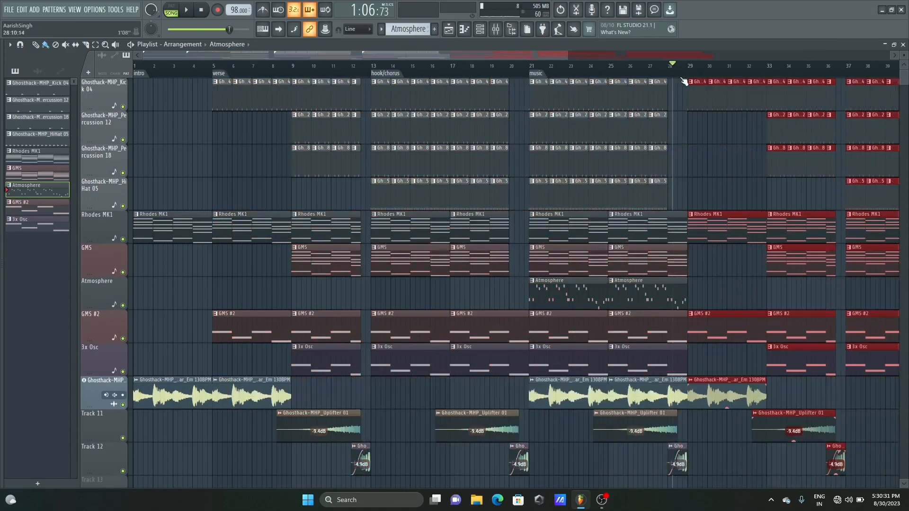
pyautogui.moveTo(569, 51); pyautogui.dragTo(772, 51)
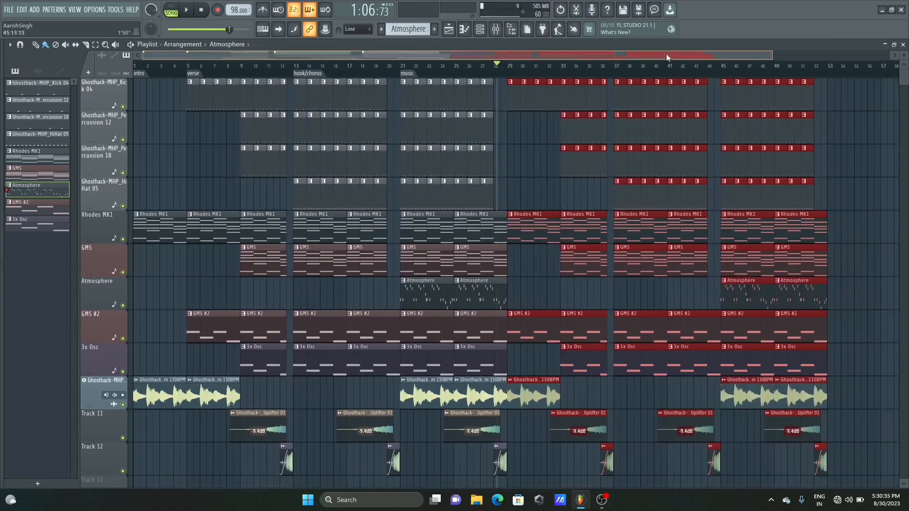
# - Fit all tracks in view and play the full arrangement from bar 1
pyautogui.click(137, 68)
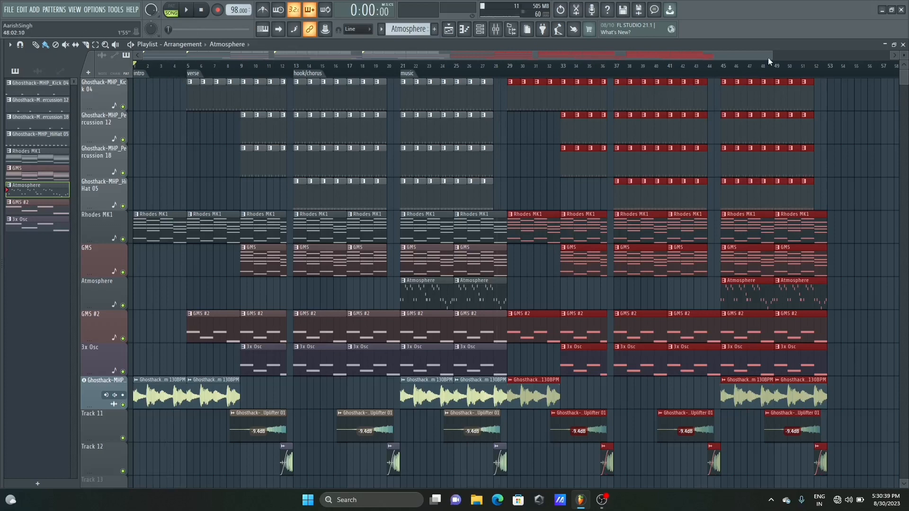
pyautogui.scroll(-4, 413, 102)
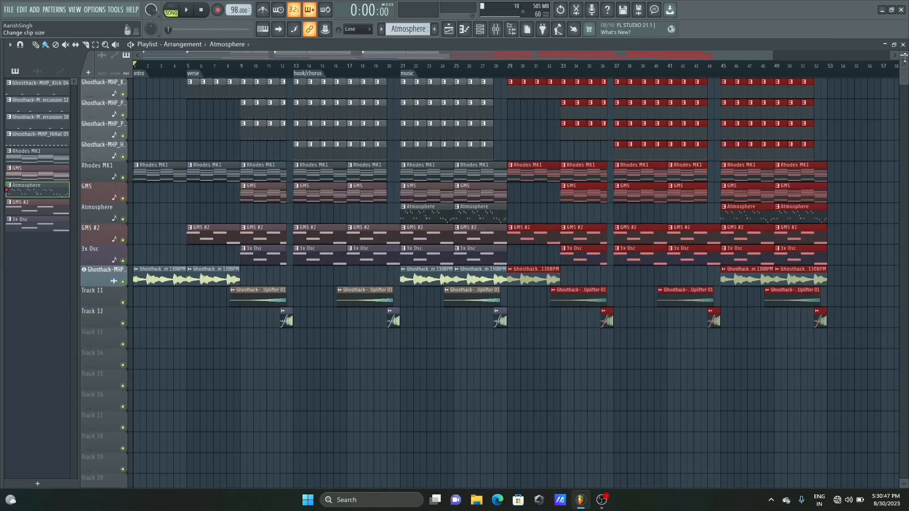
pyautogui.scroll(1, 904, 56)
pyautogui.scroll(1, 904, 55)
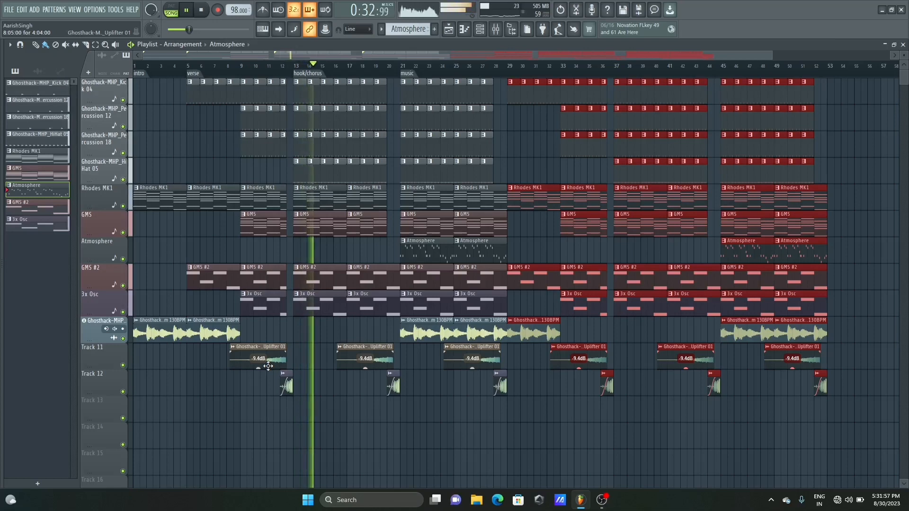
pyautogui.press('space')
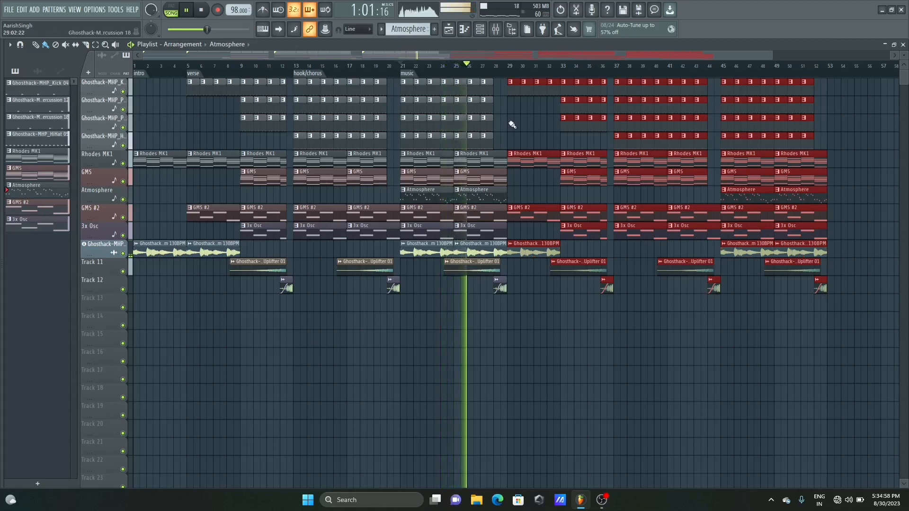
# - Delete the Kick 04 clips in bars 29 to 32, audition the change and stop playback
pyautogui.rightClick(511, 82)
pyautogui.rightClick(525, 82)
pyautogui.rightClick(550, 91)
pyautogui.rightClick(537, 92)
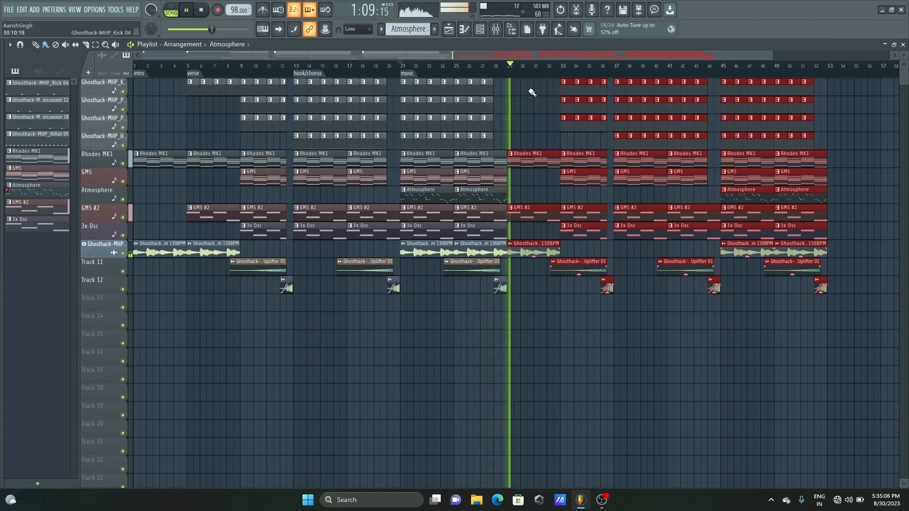
pyautogui.press('space')
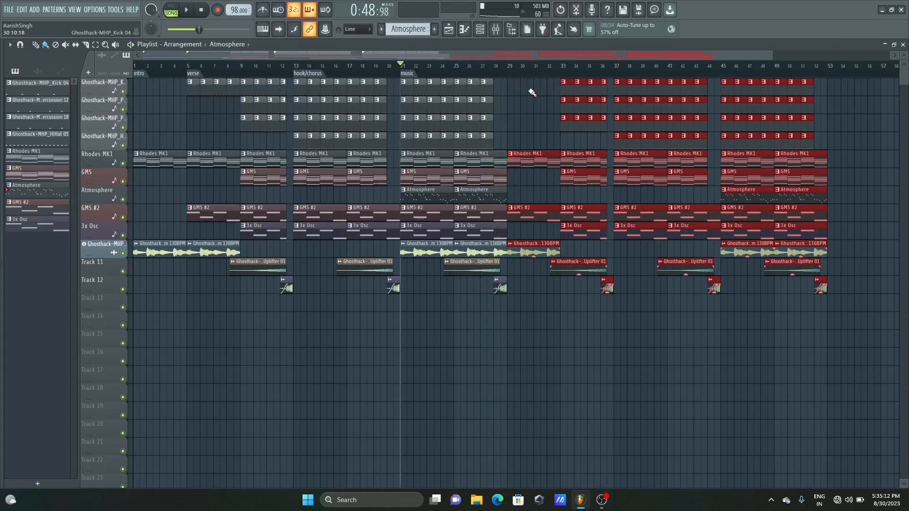